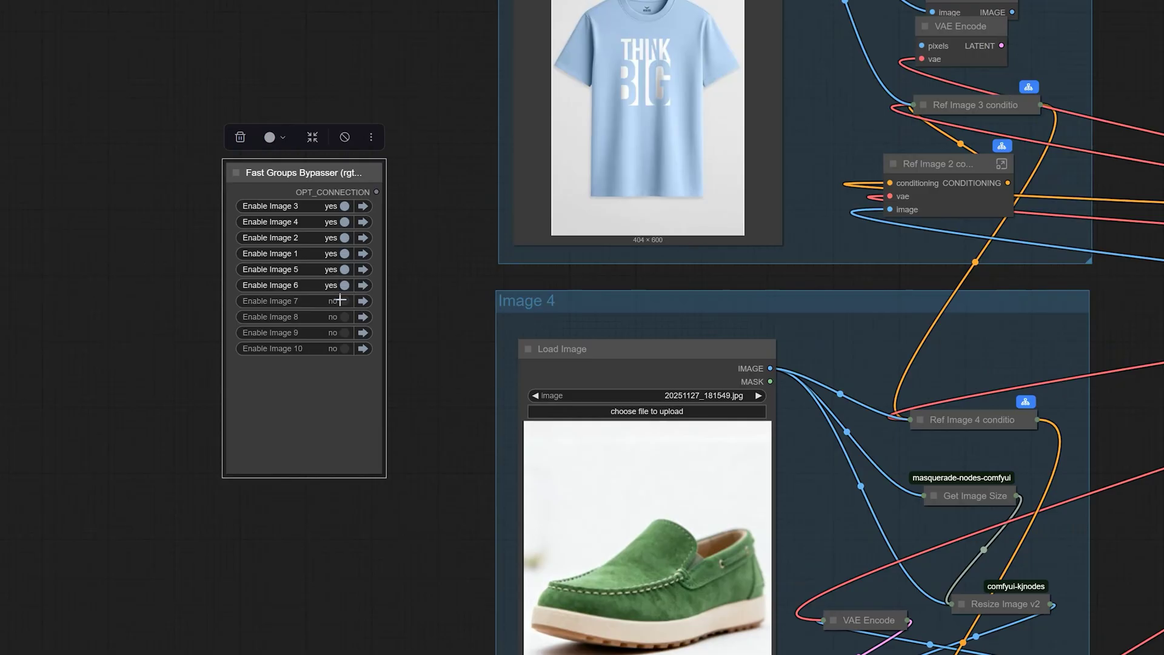
# Step: Enable Image 7, Image 8, Image 9 and Image 10 in the Fast Groups Bypasser node
pyautogui.click(341, 301)
pyautogui.click(343, 316)
pyautogui.click(343, 332)
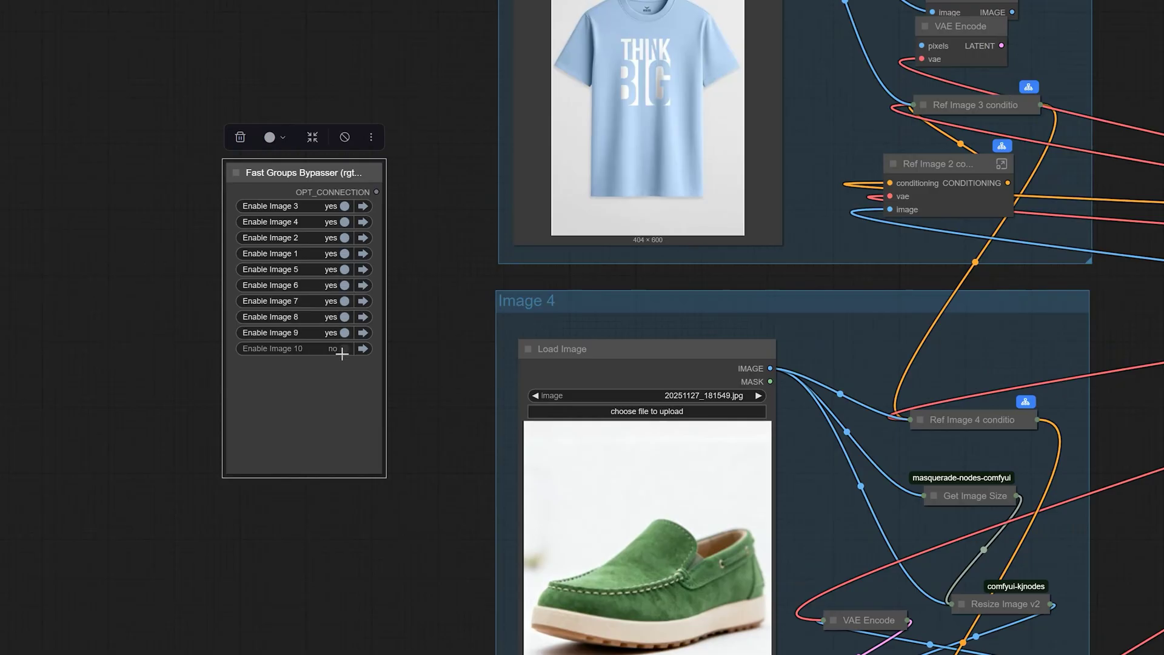
pyautogui.click(342, 351)
# Step: Look over the chain of reference image groups from Image 4 downward on the canvas
pyautogui.scroll(-6, 434, 451)
pyautogui.moveTo(405, 534); pyautogui.dragTo(430, 133)
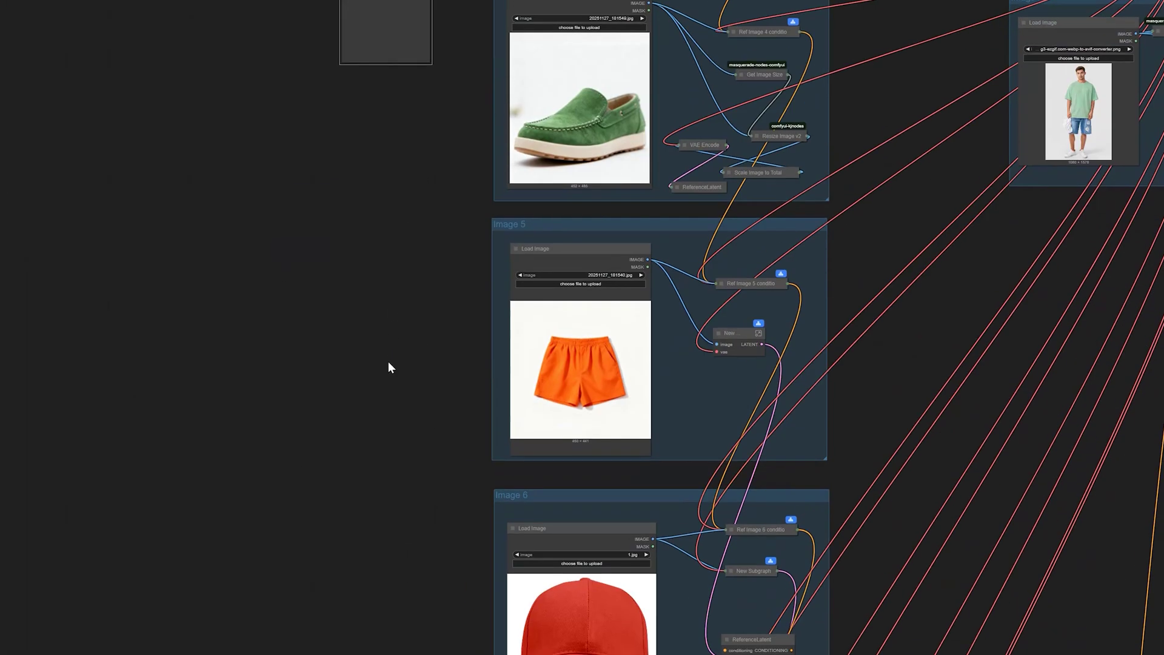
pyautogui.scroll(-8, 392, 382)
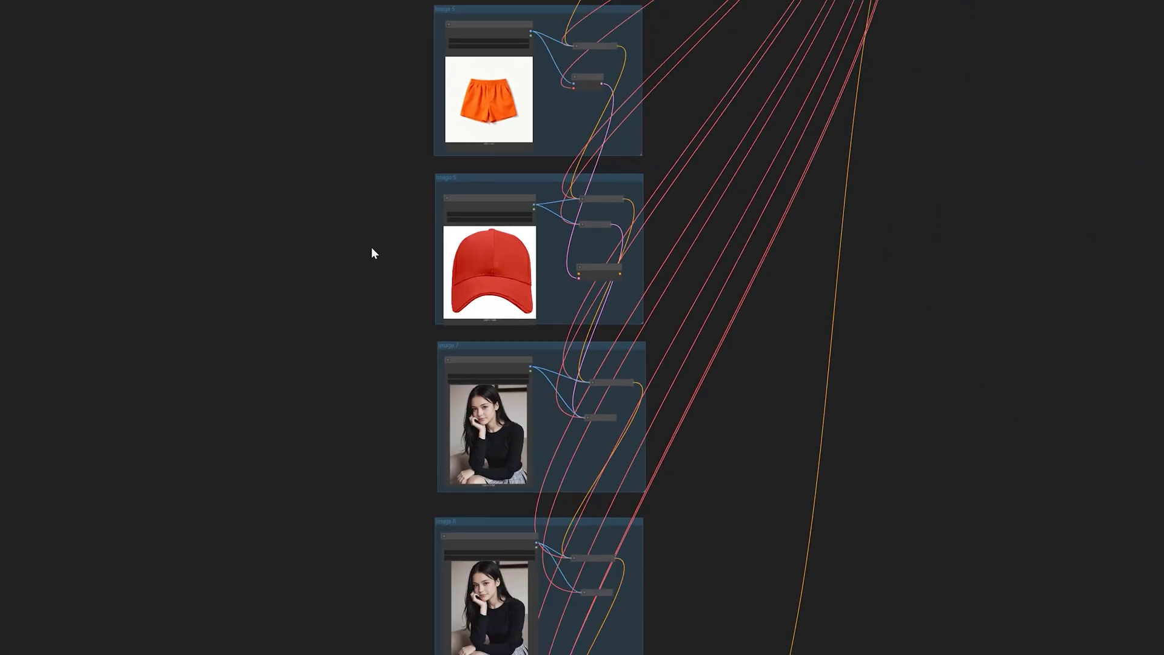
pyautogui.scroll(-2, 372, 248)
pyautogui.moveTo(368, 287); pyautogui.dragTo(370, 398)
pyautogui.scroll(-5, 374, 332)
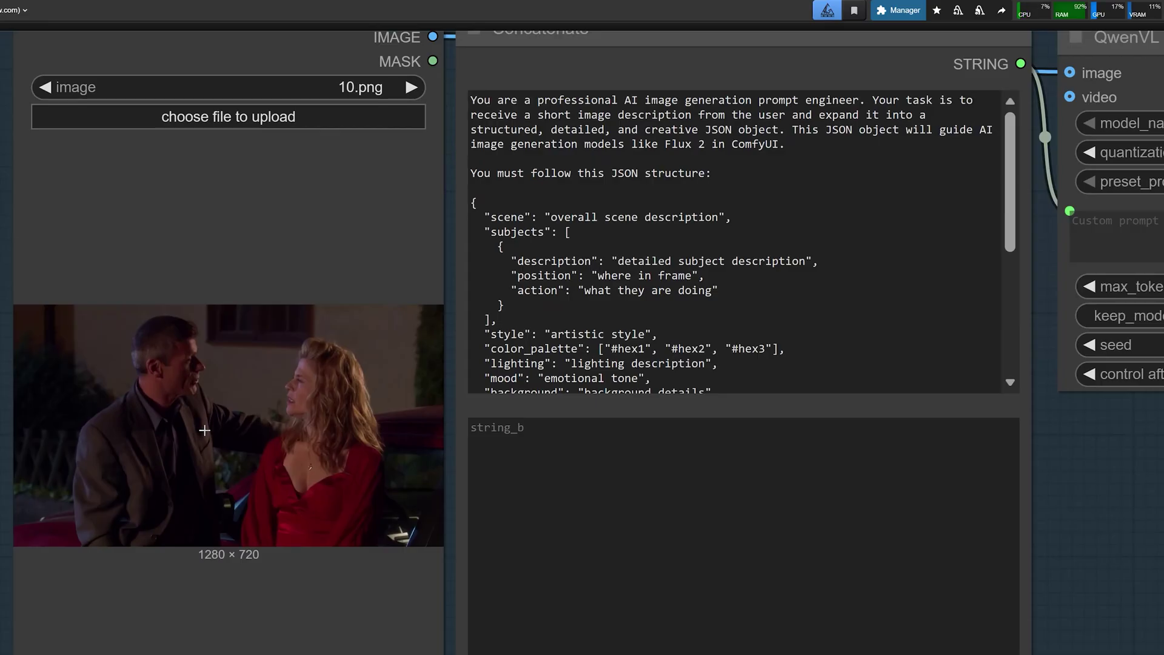
# Step: Examine the Auto Prompt group with its Concatenate and QwenVL nodes, and the saved image of the couple
pyautogui.scroll(-7, 246, 273)
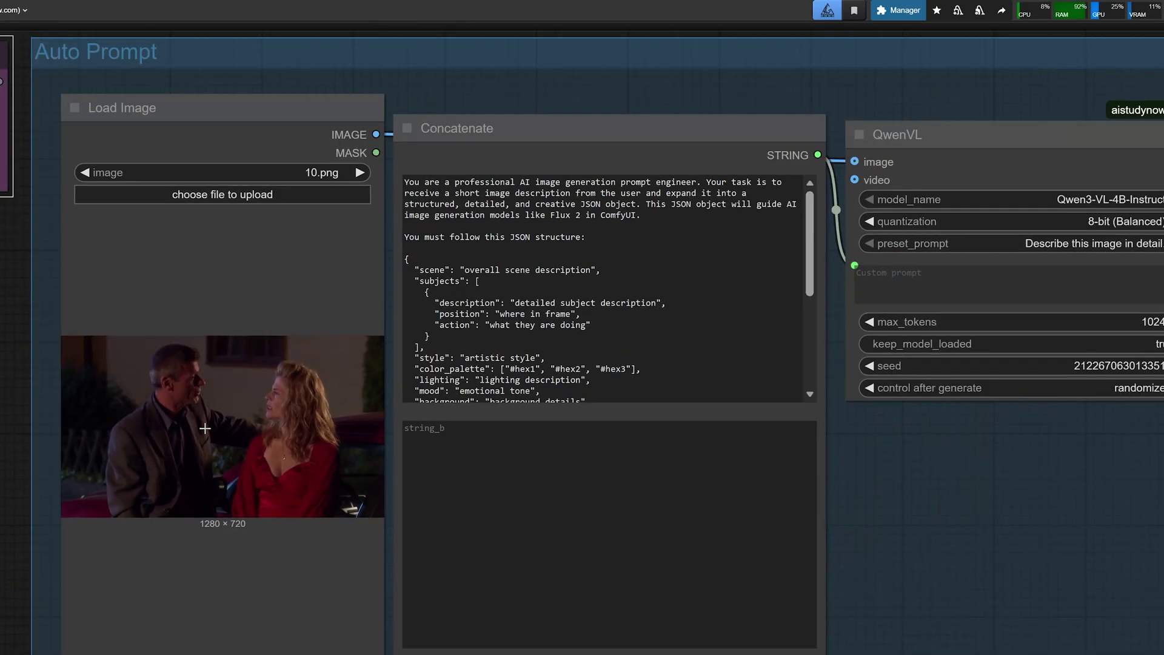
pyautogui.scroll(2, 597, 245)
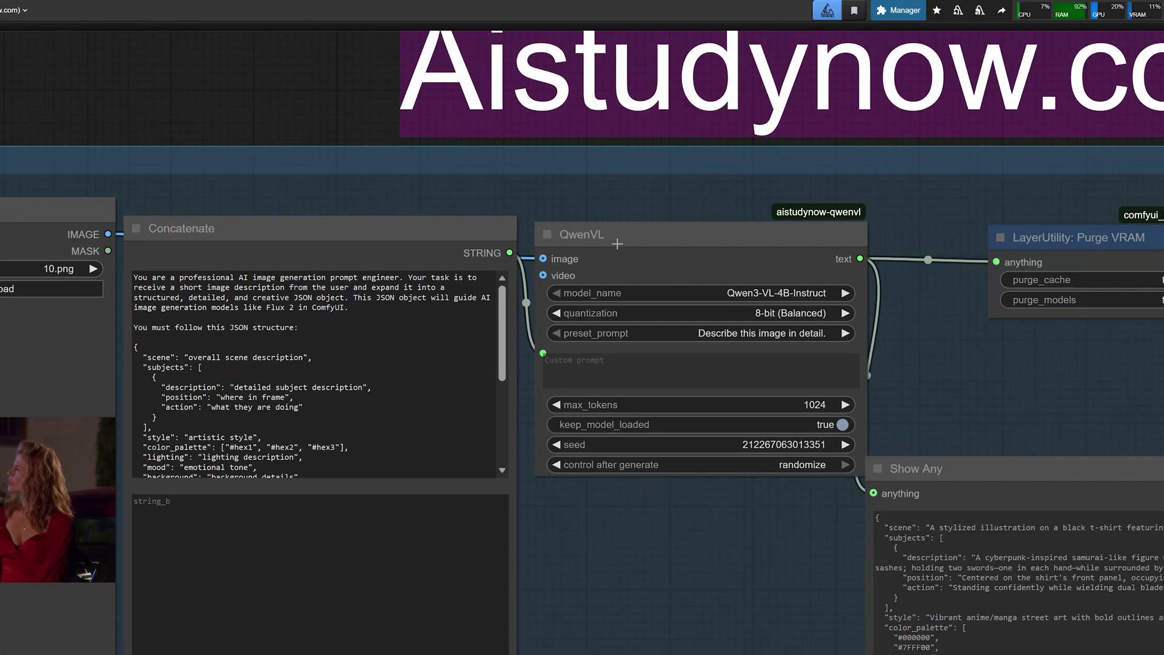
pyautogui.click(597, 245)
pyautogui.scroll(4, 597, 244)
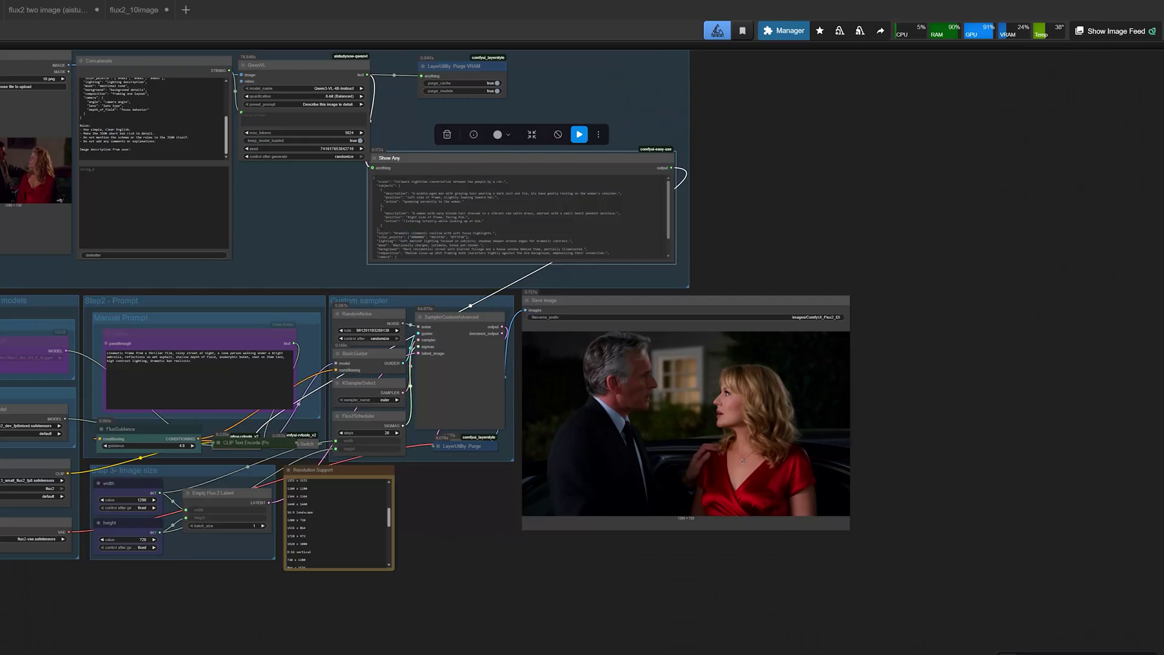
pyautogui.scroll(-2, 689, 605)
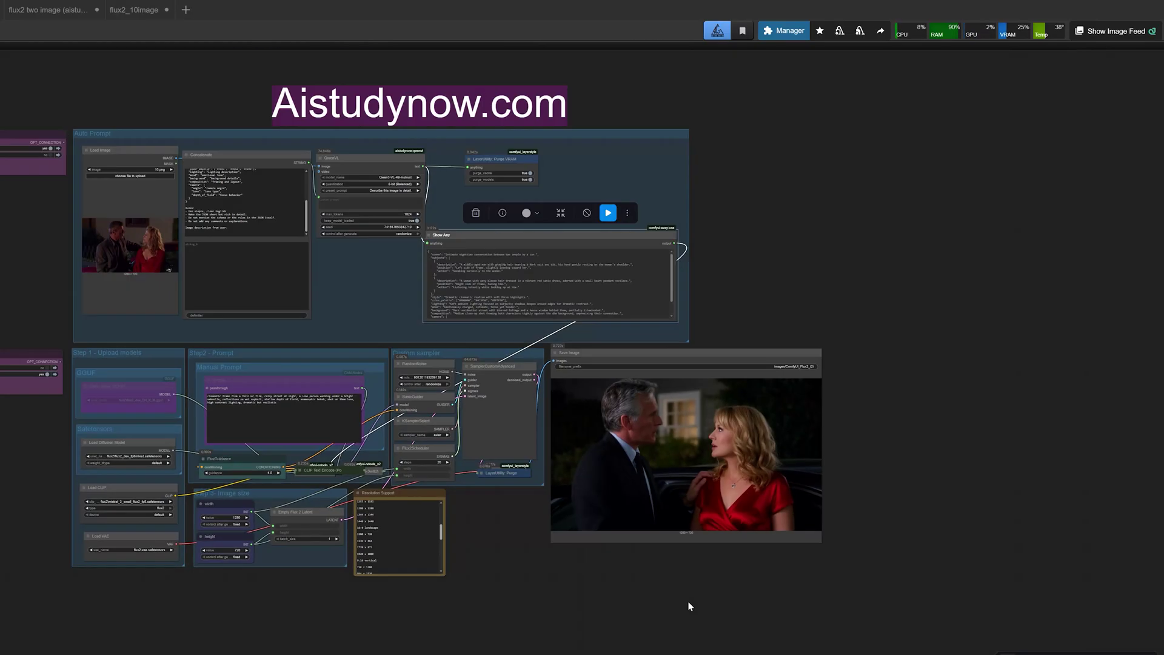
pyautogui.scroll(2, 689, 605)
pyautogui.moveTo(454, 525); pyautogui.dragTo(481, 533)
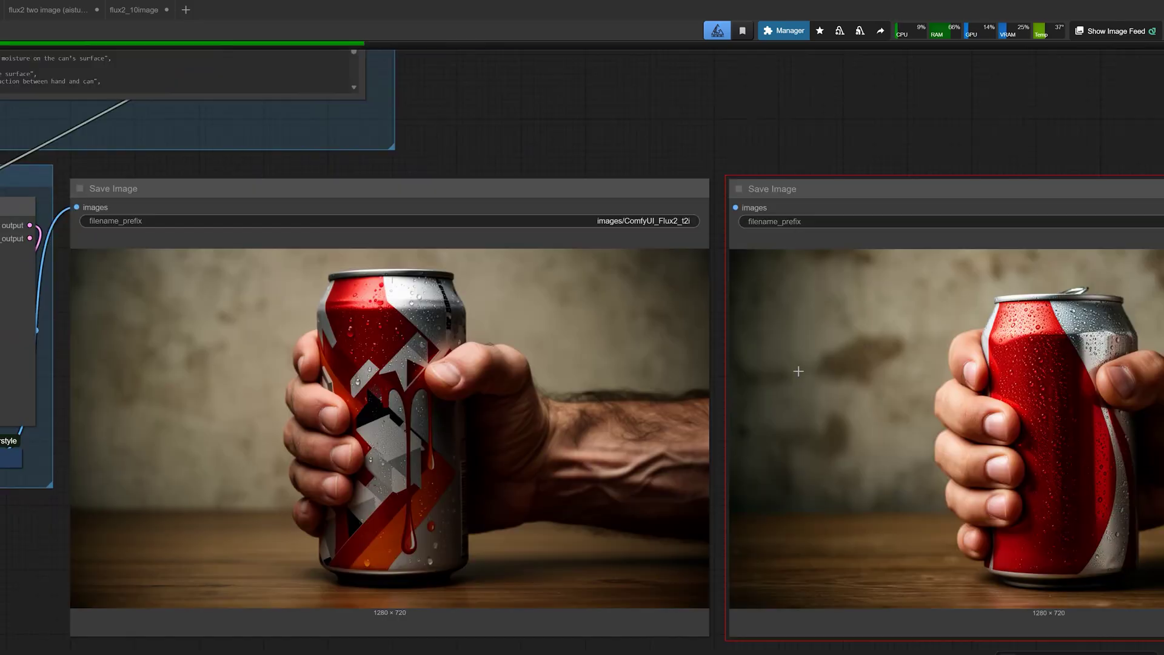
# Step: Compare the two Save Image results showing a hand holding a soda can
pyautogui.moveTo(722, 112); pyautogui.dragTo(591, 117)
pyautogui.scroll(-1, 604, 110)
pyautogui.scroll(-1, 526, 113)
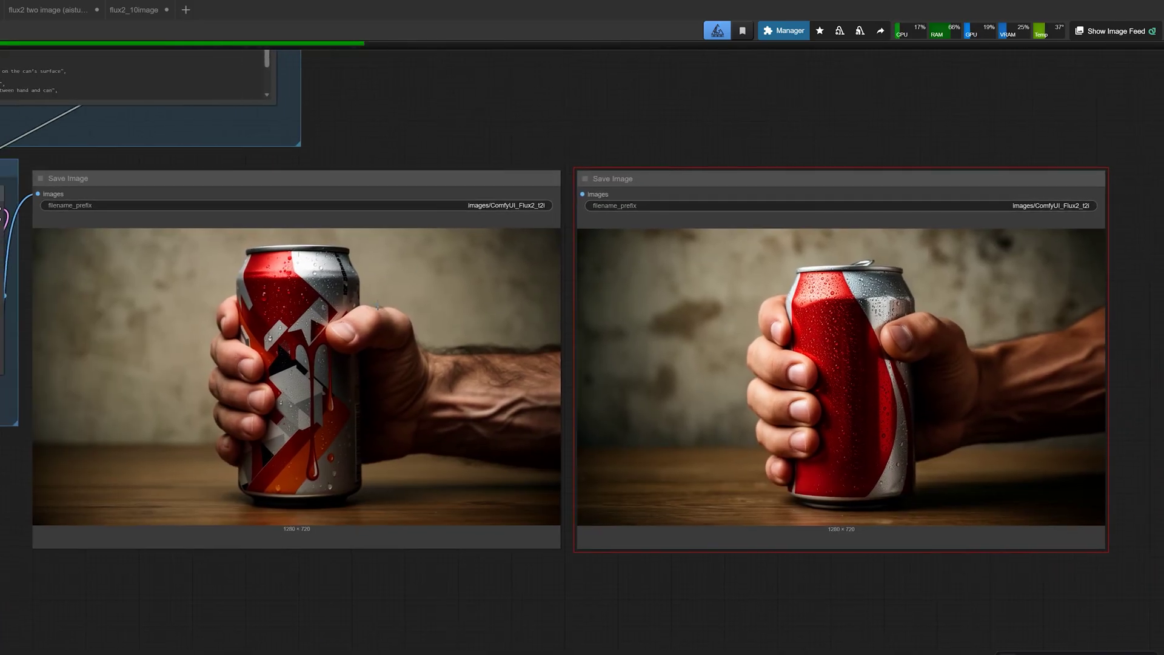
pyautogui.click(546, 266)
pyautogui.click(622, 286)
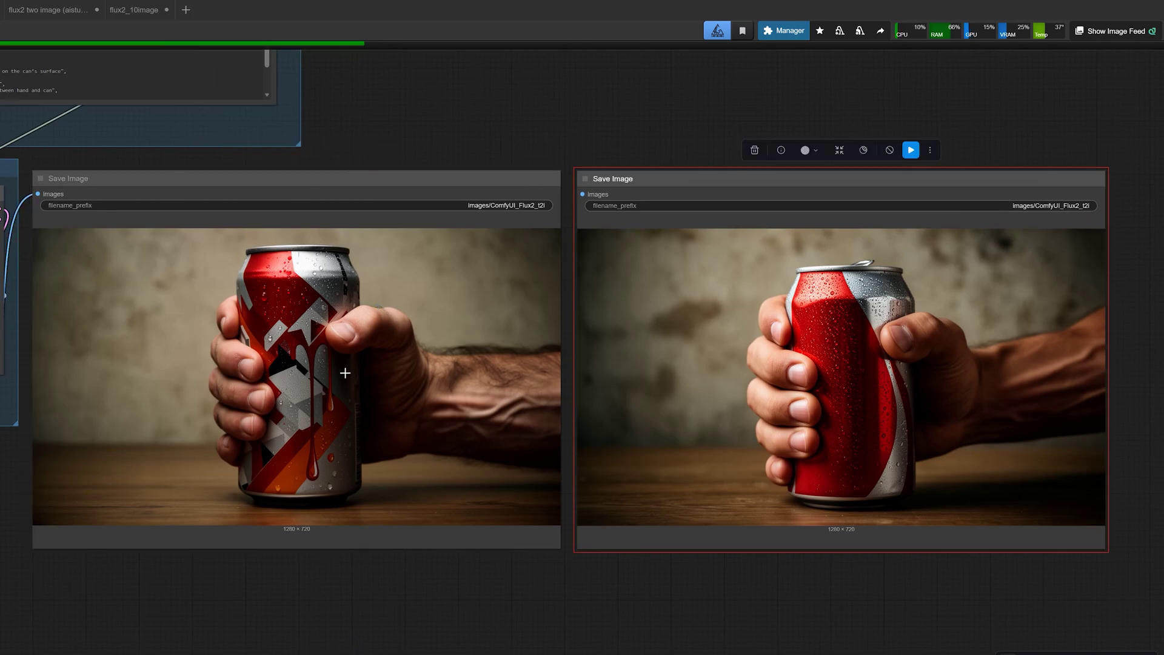
pyautogui.scroll(1, 335, 370)
pyautogui.scroll(-1, 335, 373)
pyautogui.scroll(3, 318, 371)
pyautogui.moveTo(0, 487); pyautogui.dragTo(81, 492)
pyautogui.scroll(1, 168, 482)
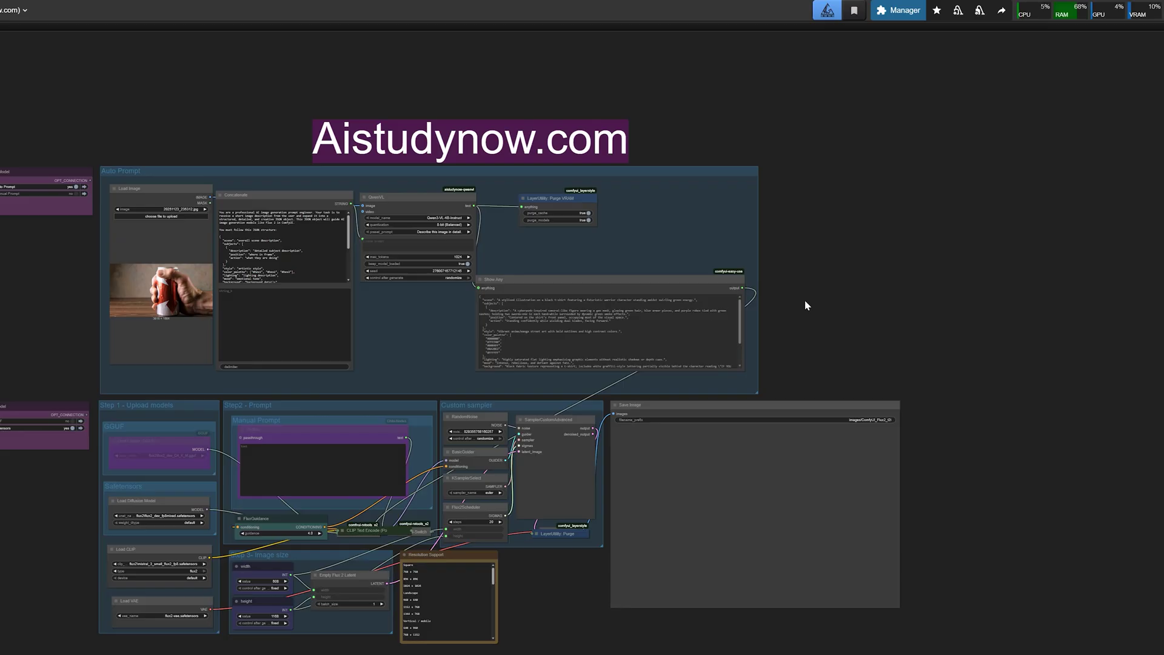
# Step: Examine the Auto Prompt group and the Manual Prompt text box in the text-to-image workflow
pyautogui.scroll(2, 77, 295)
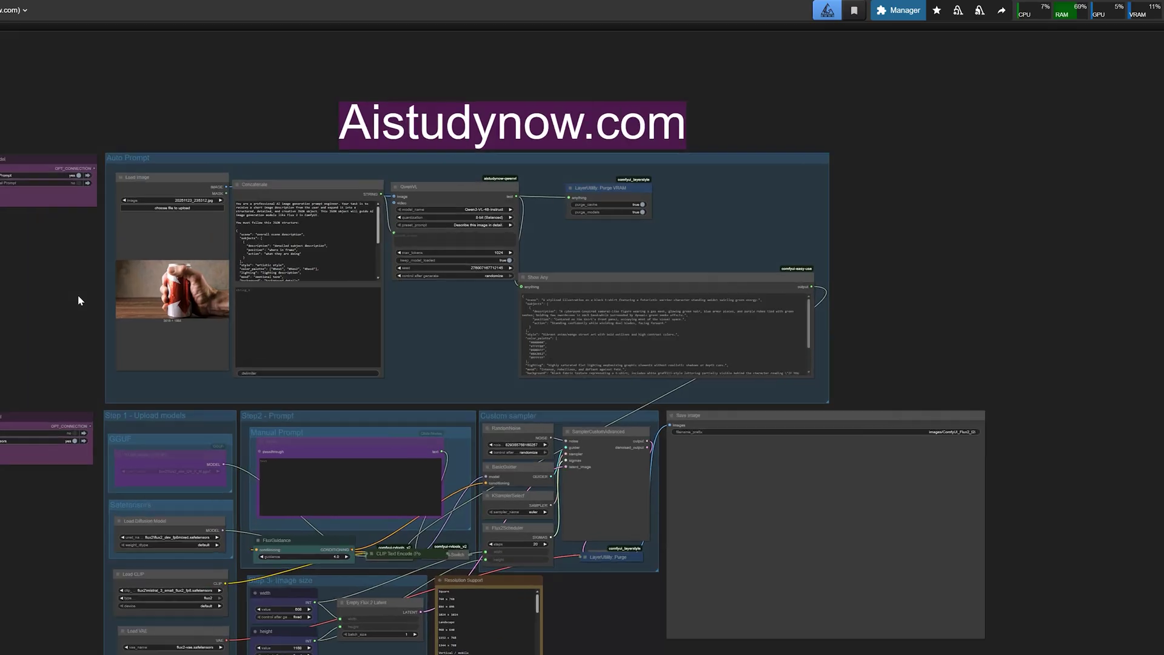
pyautogui.moveTo(74, 320); pyautogui.dragTo(113, 408)
pyautogui.scroll(2, 150, 272)
pyautogui.scroll(1, 145, 365)
pyautogui.click(220, 167)
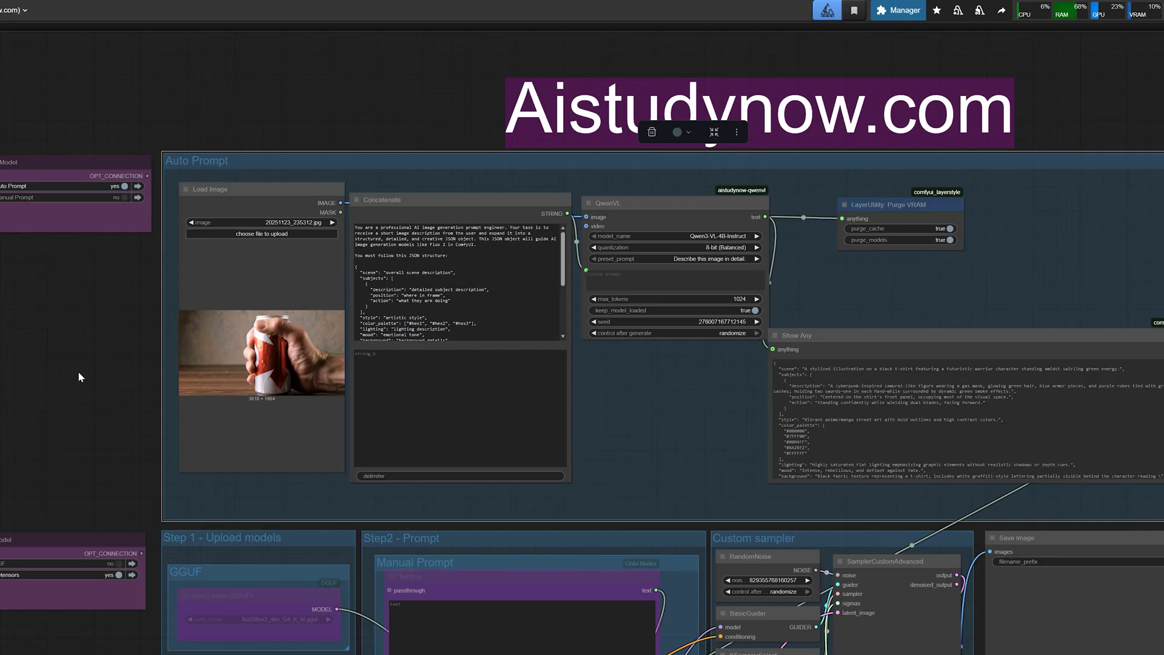
pyautogui.scroll(-5, 76, 376)
pyautogui.scroll(3, 376, 338)
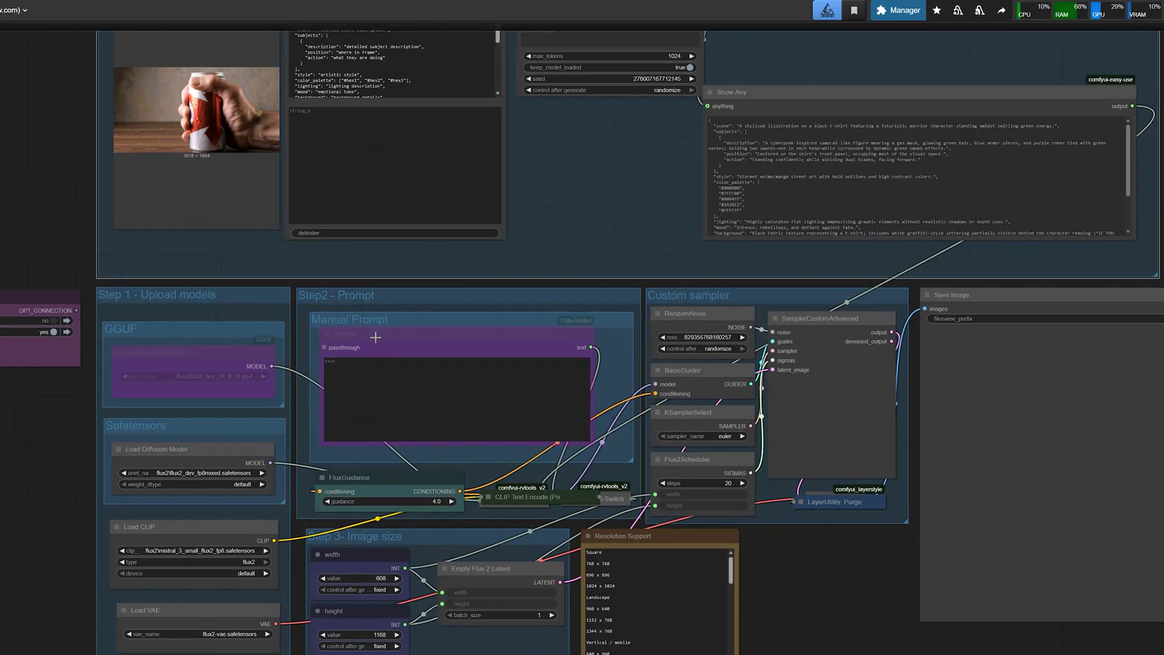
pyautogui.click(377, 336)
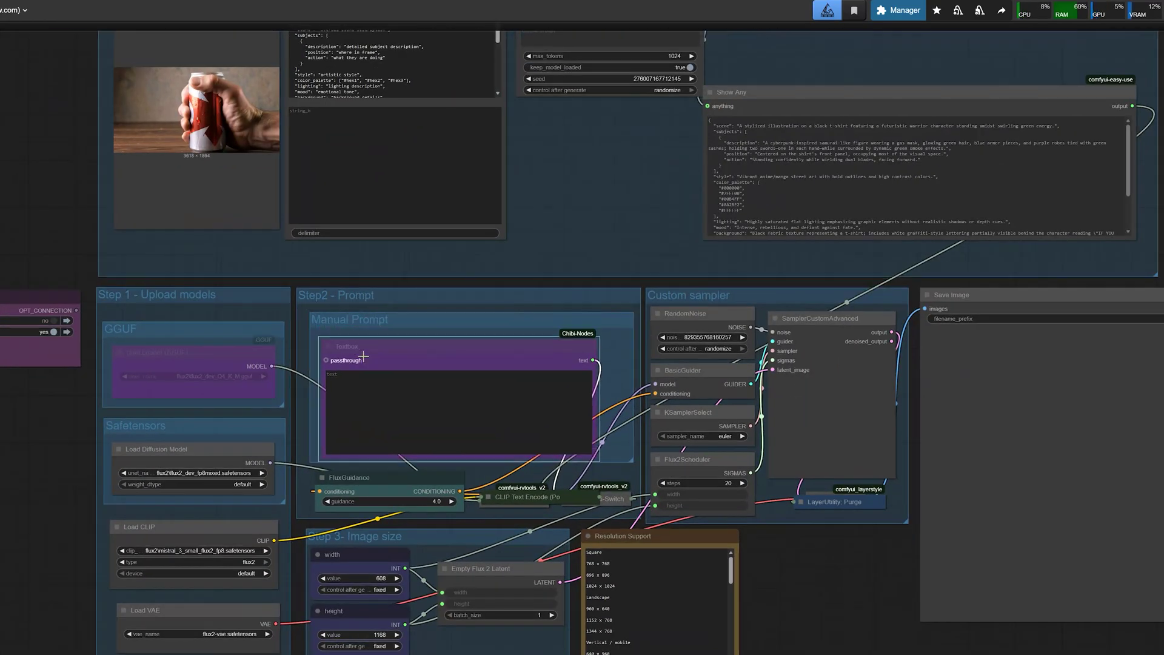
pyautogui.moveTo(83, 302); pyautogui.dragTo(92, 319)
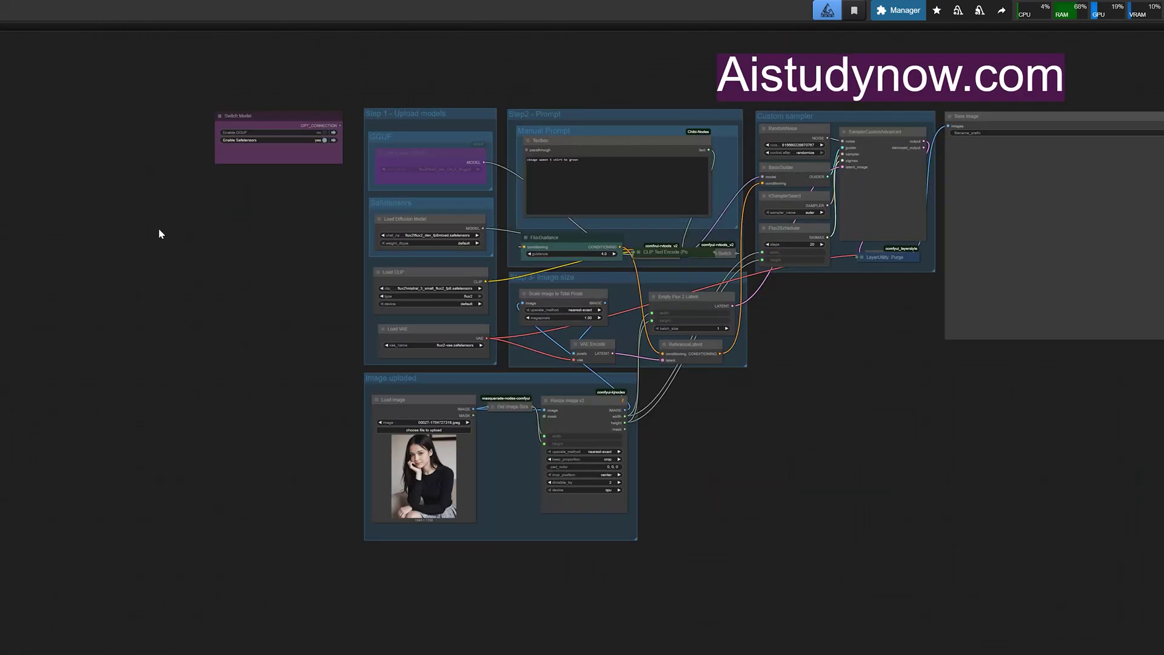
# Step: Examine the image upload groups in the one-image and two-image editing workflows
pyautogui.moveTo(297, 339); pyautogui.dragTo(52, 383)
pyautogui.scroll(3, 140, 377)
pyautogui.click(203, 479)
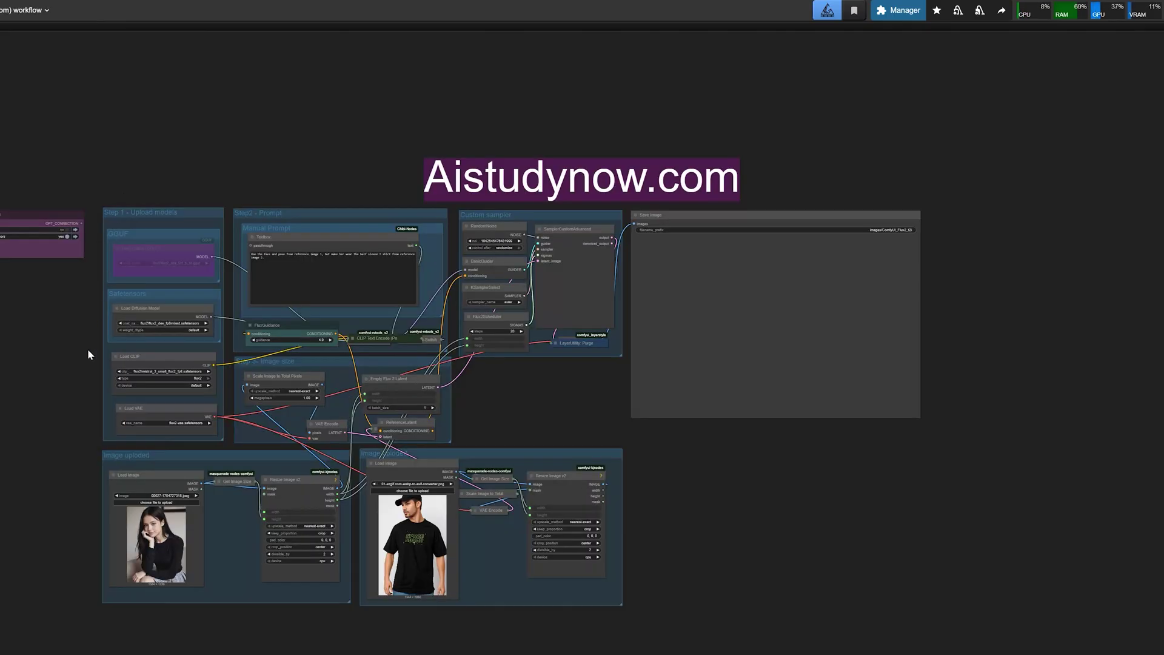
pyautogui.scroll(3, 87, 355)
pyautogui.scroll(-1, 88, 349)
pyautogui.click(273, 476)
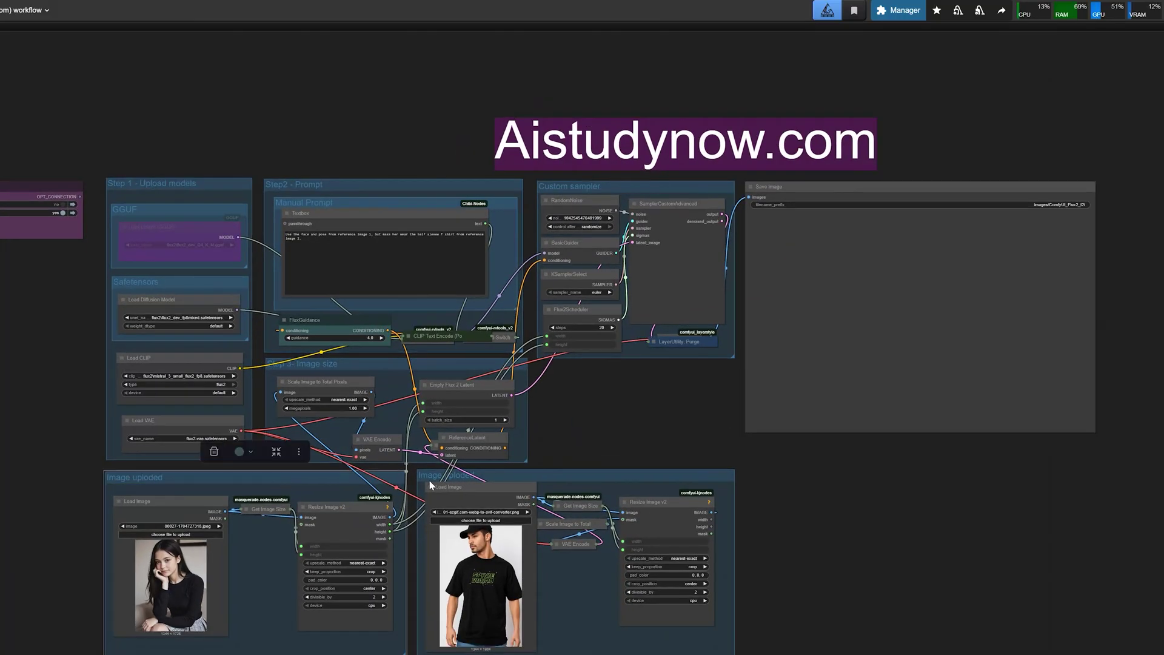
pyautogui.click(455, 477)
pyautogui.click(337, 478)
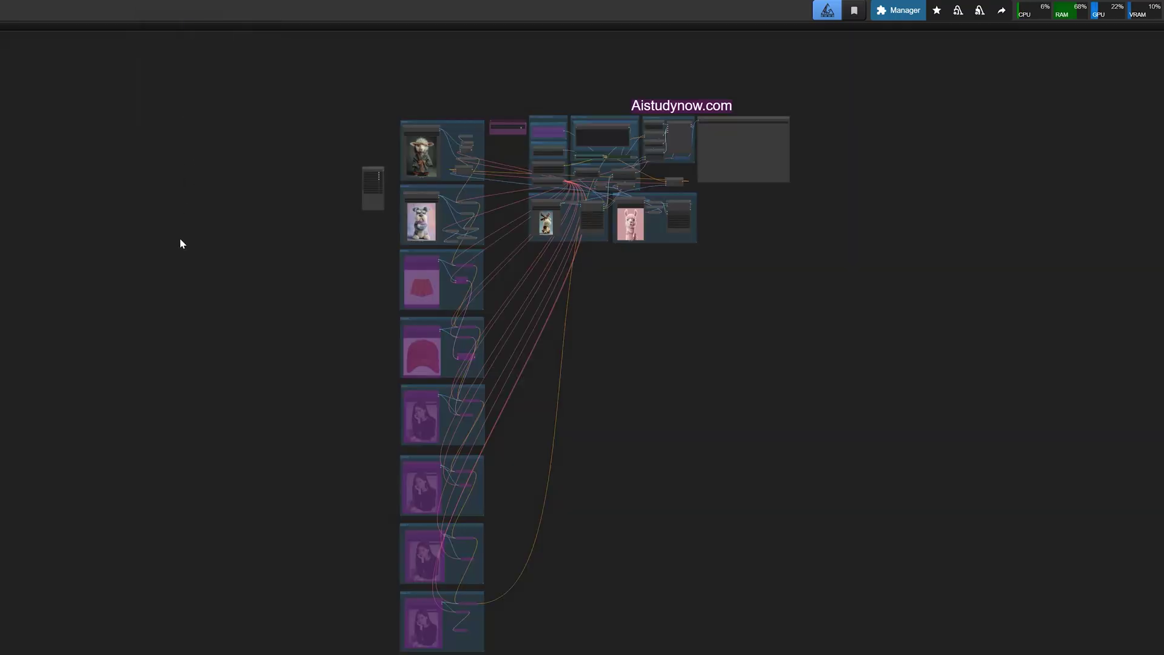
# Step: Look over the column of reference image groups in the multi-image workflow
pyautogui.scroll(-1, 180, 249)
pyautogui.moveTo(208, 269); pyautogui.dragTo(122, 263)
pyautogui.scroll(2, 170, 272)
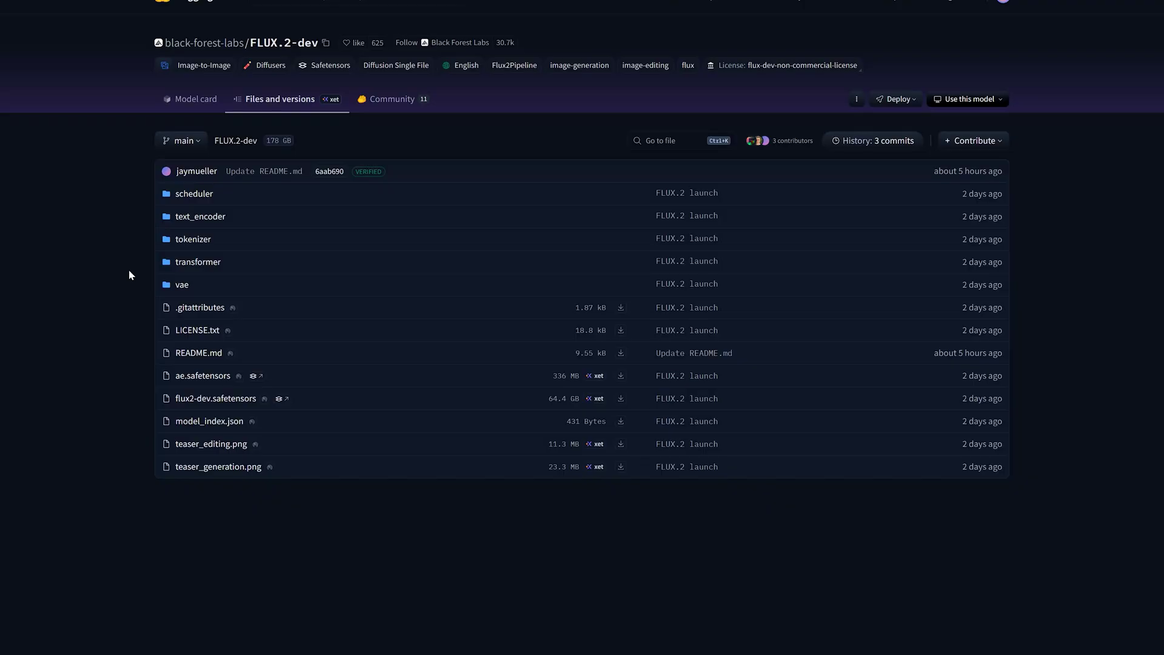
# Step: Check the flux2-dev.safetensors entry and its file size in the black-forest-labs/FLUX.2-dev repository
pyautogui.moveTo(180, 400); pyautogui.dragTo(259, 404)
pyautogui.click(171, 403)
pyautogui.moveTo(548, 400); pyautogui.dragTo(576, 403)
pyautogui.click(574, 393)
pyautogui.hotkey('ctrl', 'j')
pyautogui.click(118, 331)
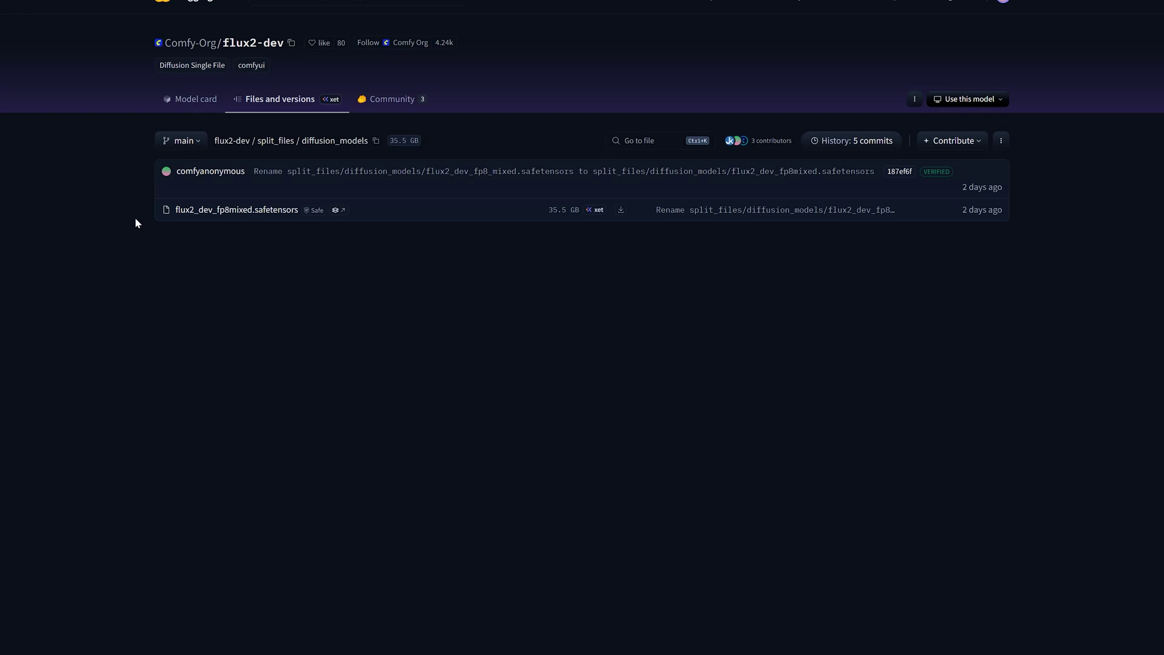
# Step: Switch to the FLUX.2-dev-GGUF repository and examine the flux2_dev_Q4_K_M.gguf entry
pyautogui.click(363, 0)
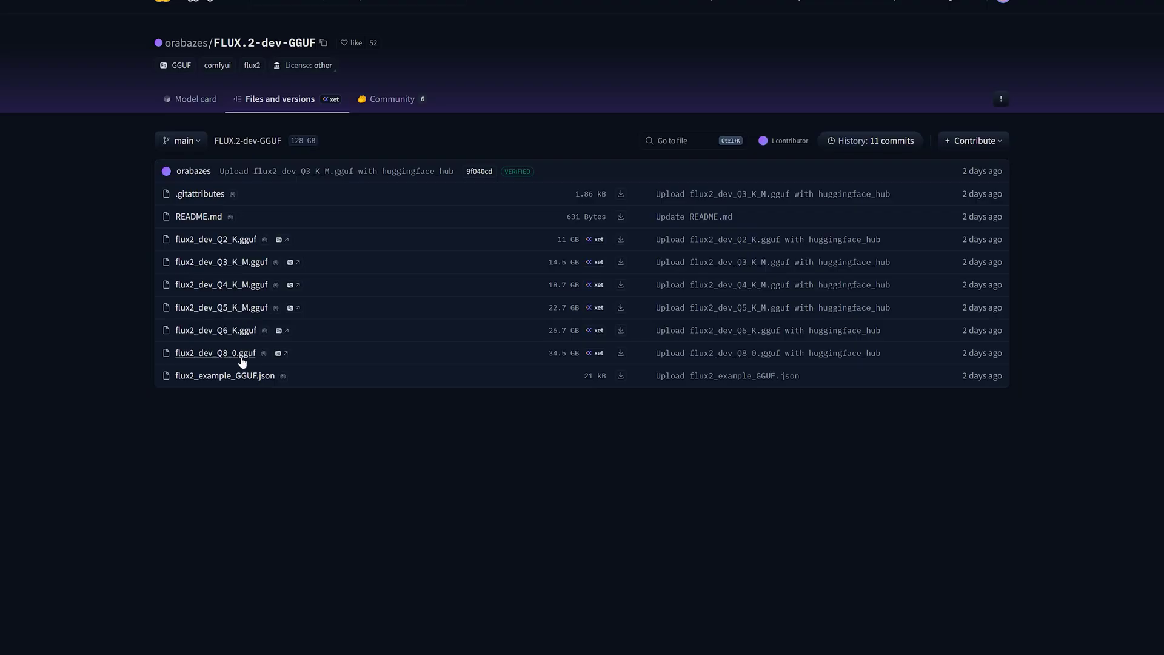
pyautogui.moveTo(140, 286); pyautogui.dragTo(262, 284)
pyautogui.click(161, 286)
pyautogui.moveTo(174, 284); pyautogui.dragTo(267, 285)
pyautogui.click(144, 286)
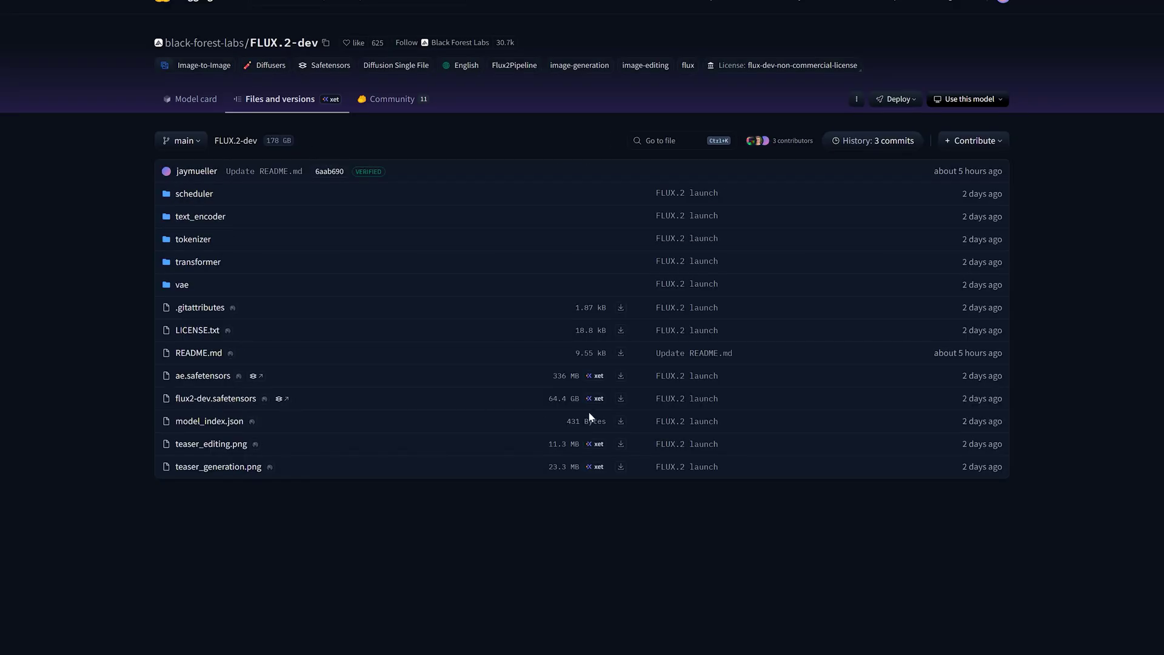
# Step: Try to download flux2-dev.safetensors with IDM, browsing to ComfyUI\models\diffusion_models as the save folder
pyautogui.rightClick(621, 397)
pyautogui.click(650, 539)
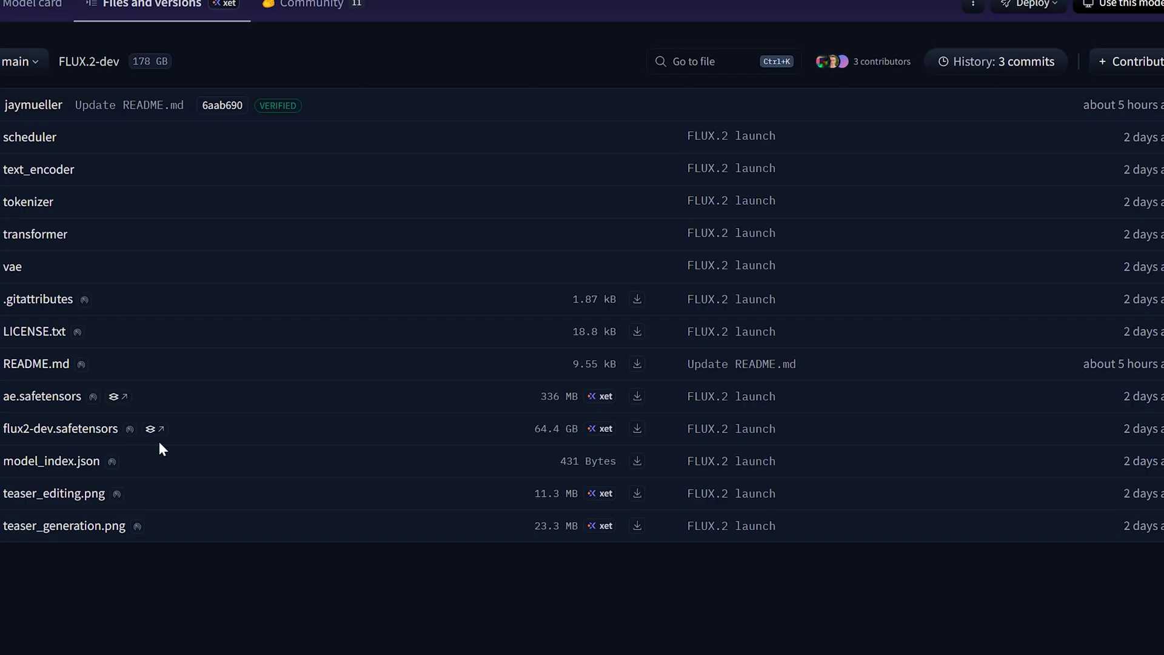
pyautogui.rightClick(636, 428)
pyautogui.click(660, 630)
pyautogui.click(716, 294)
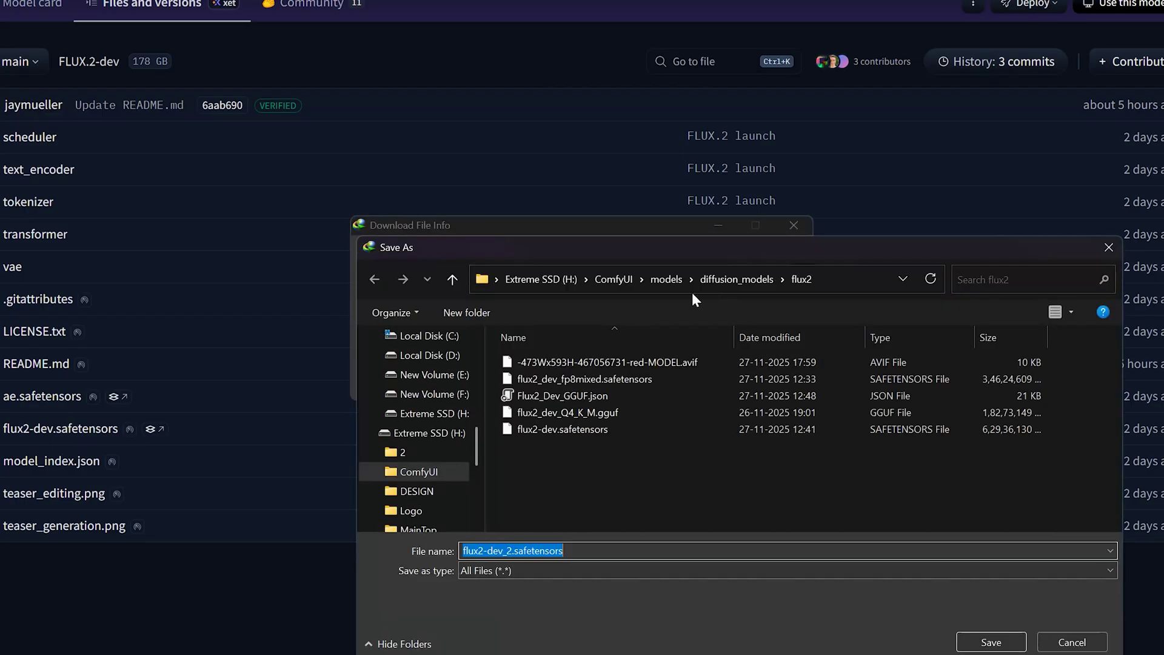
pyautogui.click(667, 280)
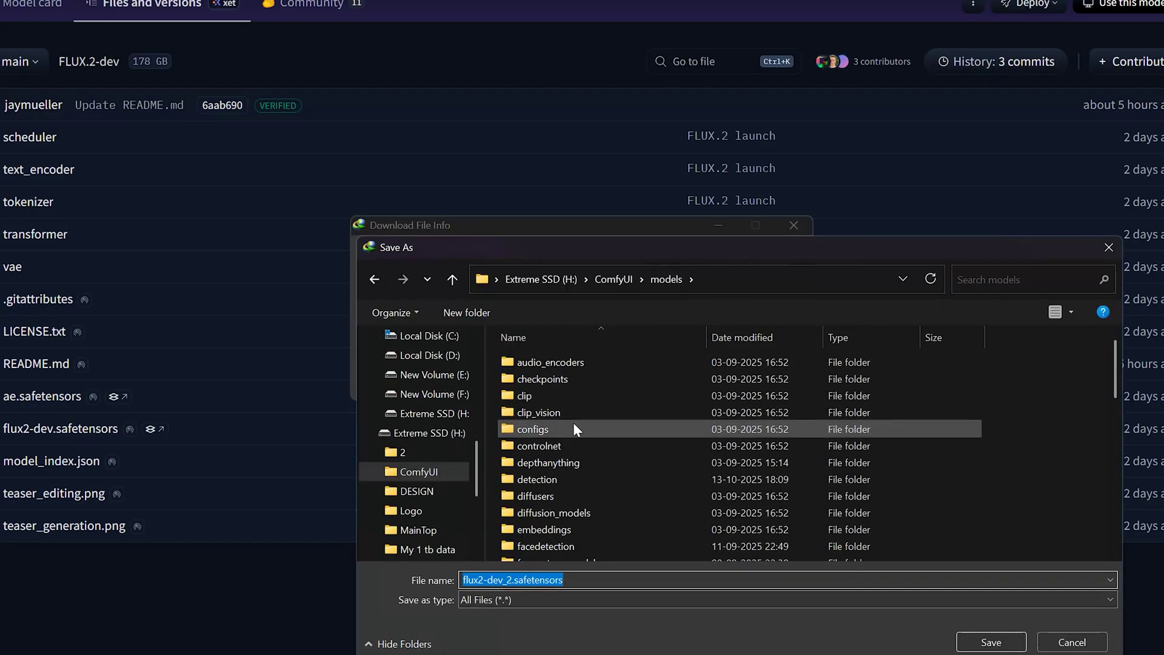
pyautogui.doubleClick(583, 511)
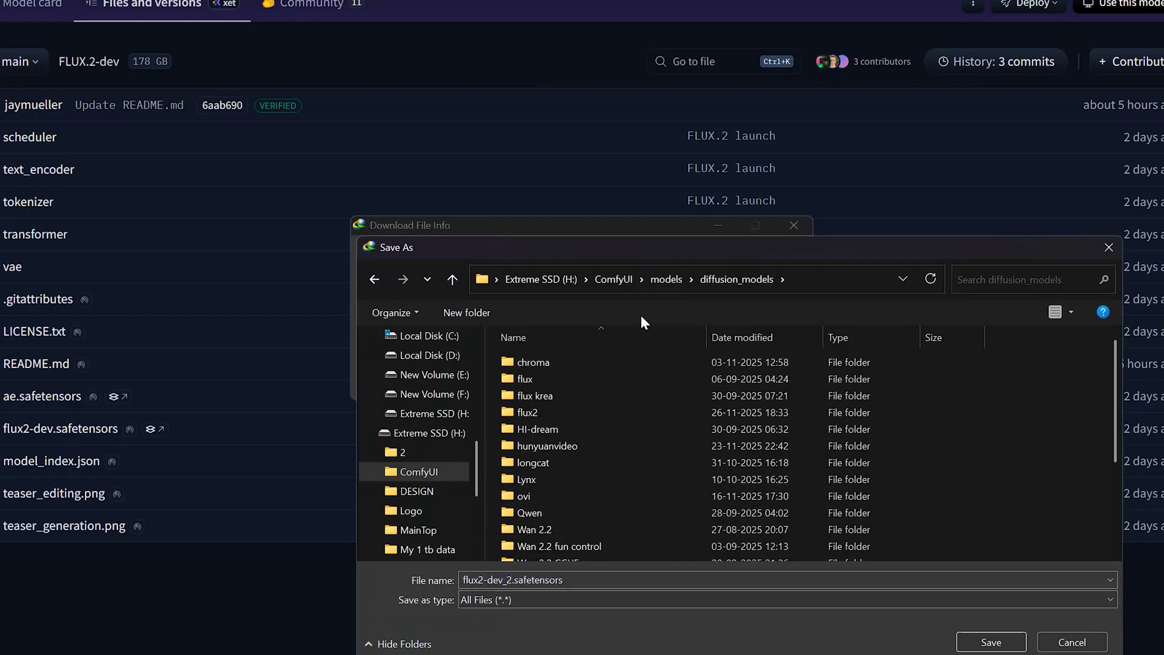
pyautogui.click(1069, 642)
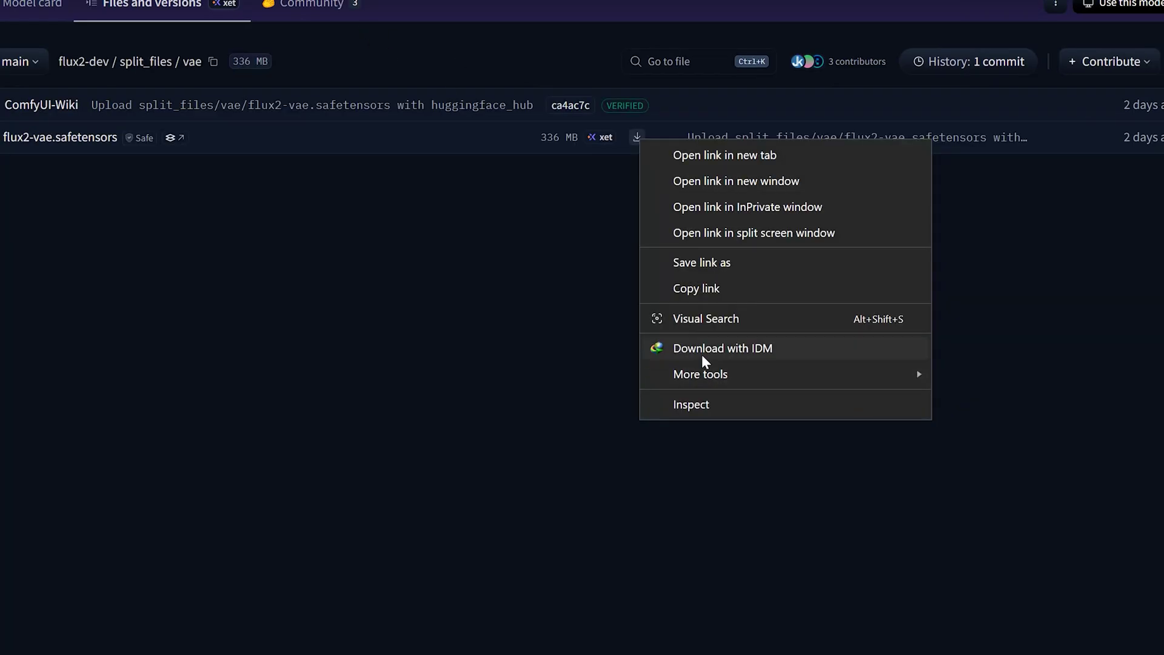
# Step: Try to download flux2-vae.safetensors with IDM, browsing to ComfyUI\models\vae as the save folder
pyautogui.click(701, 351)
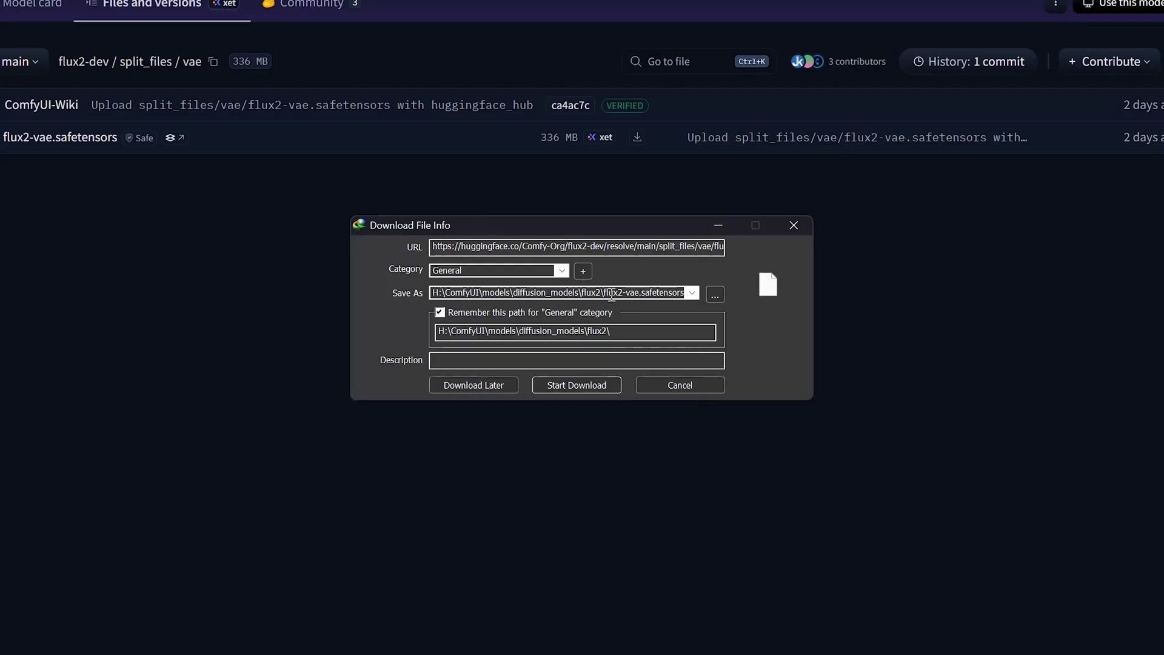
pyautogui.click(714, 294)
pyautogui.click(636, 125)
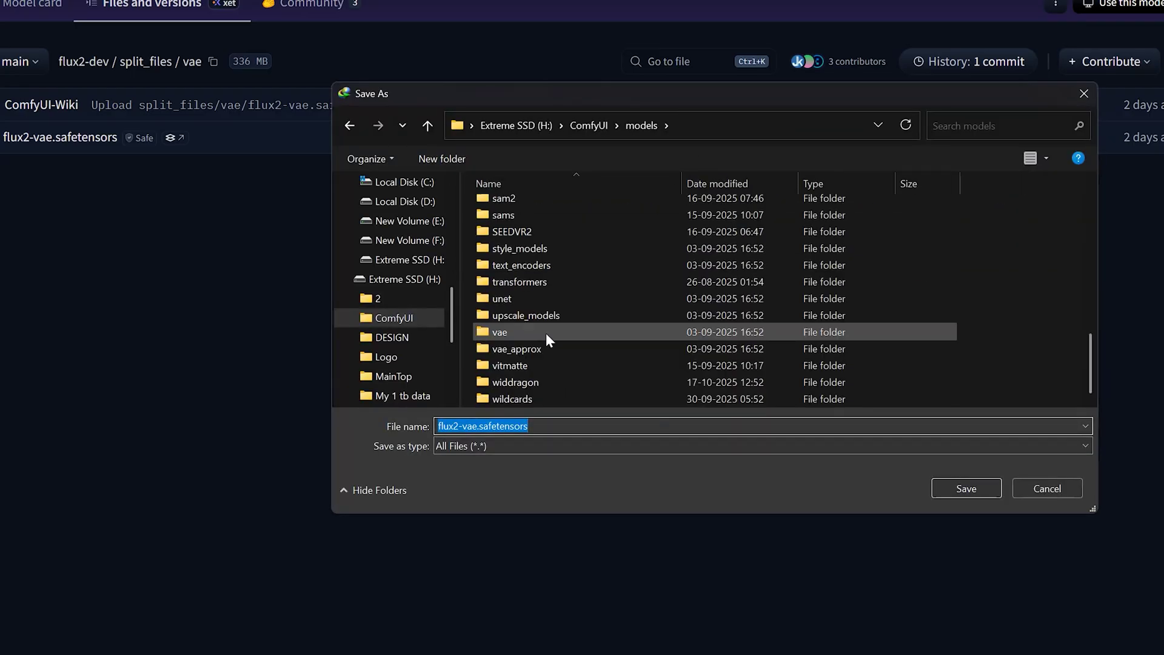
pyautogui.doubleClick(546, 333)
pyautogui.click(1044, 488)
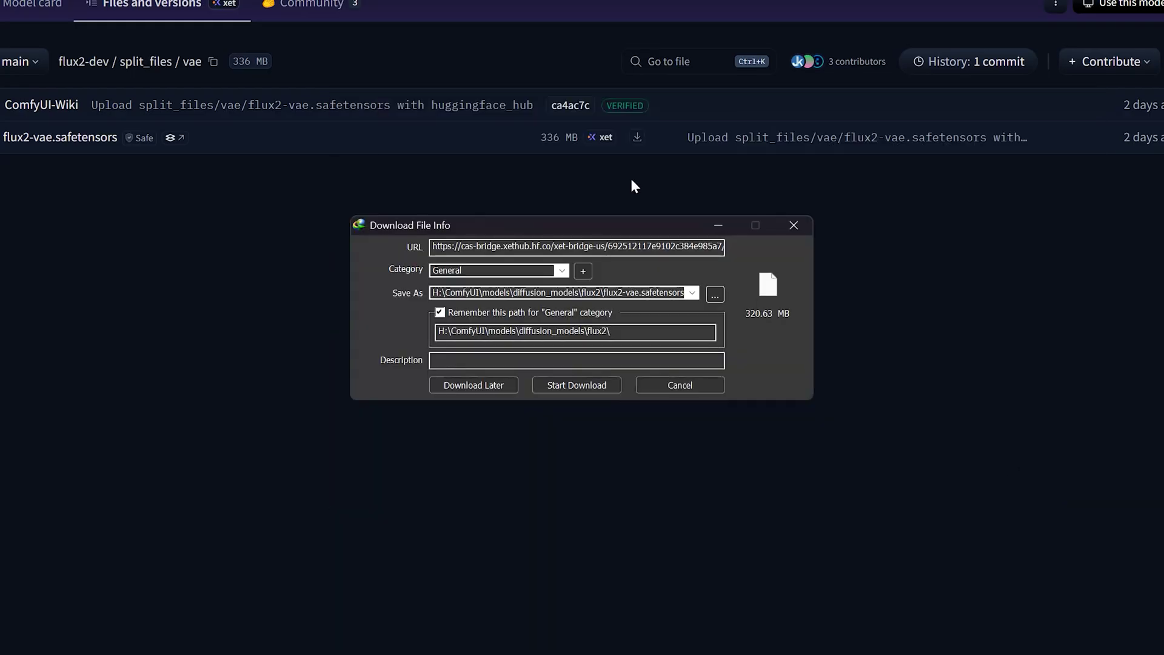
pyautogui.click(701, 383)
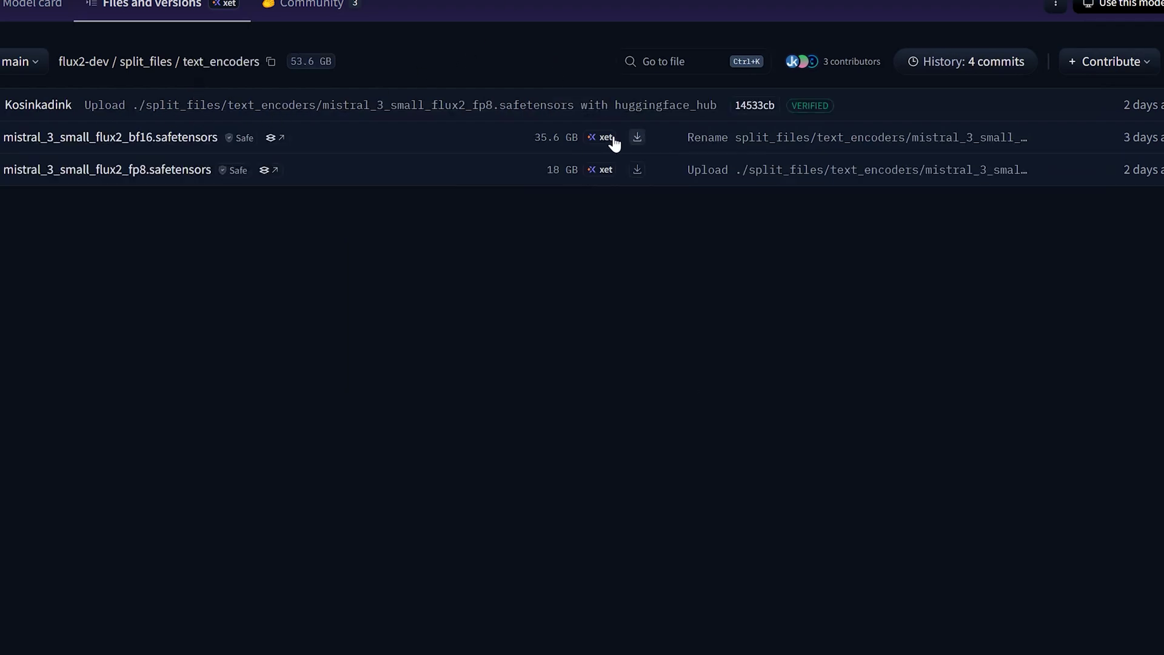
# Step: Try to download the mistral_3_small_flux2_bf16.safetensors text encoder with IDM
pyautogui.click(638, 137)
pyautogui.click(1010, 479)
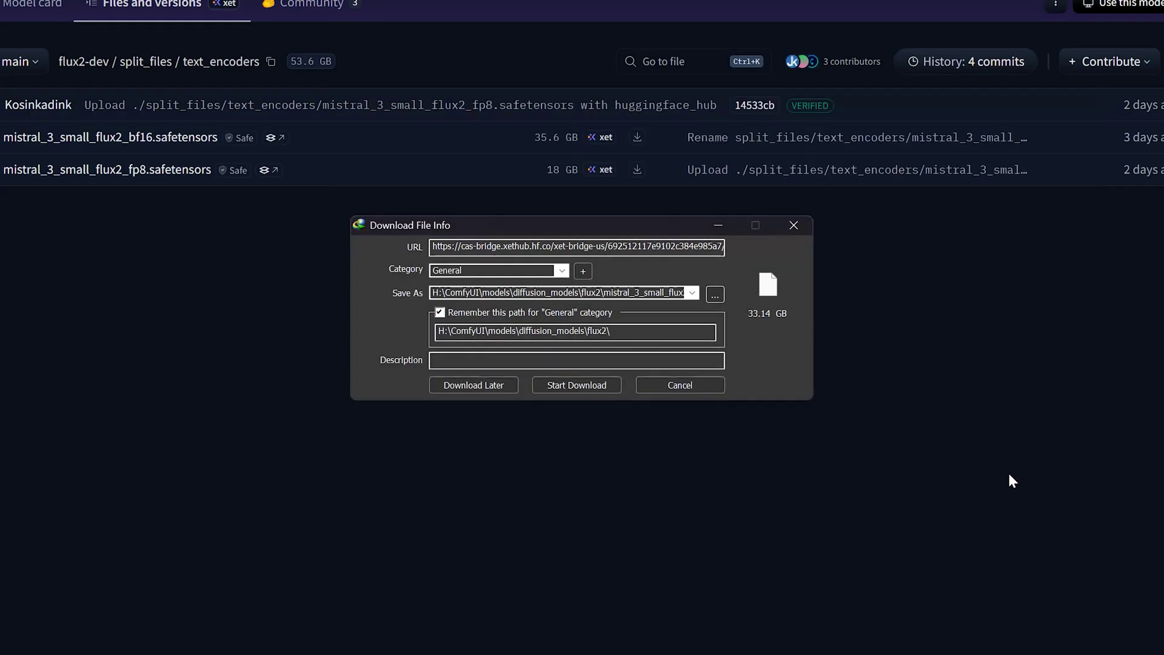
pyautogui.click(698, 389)
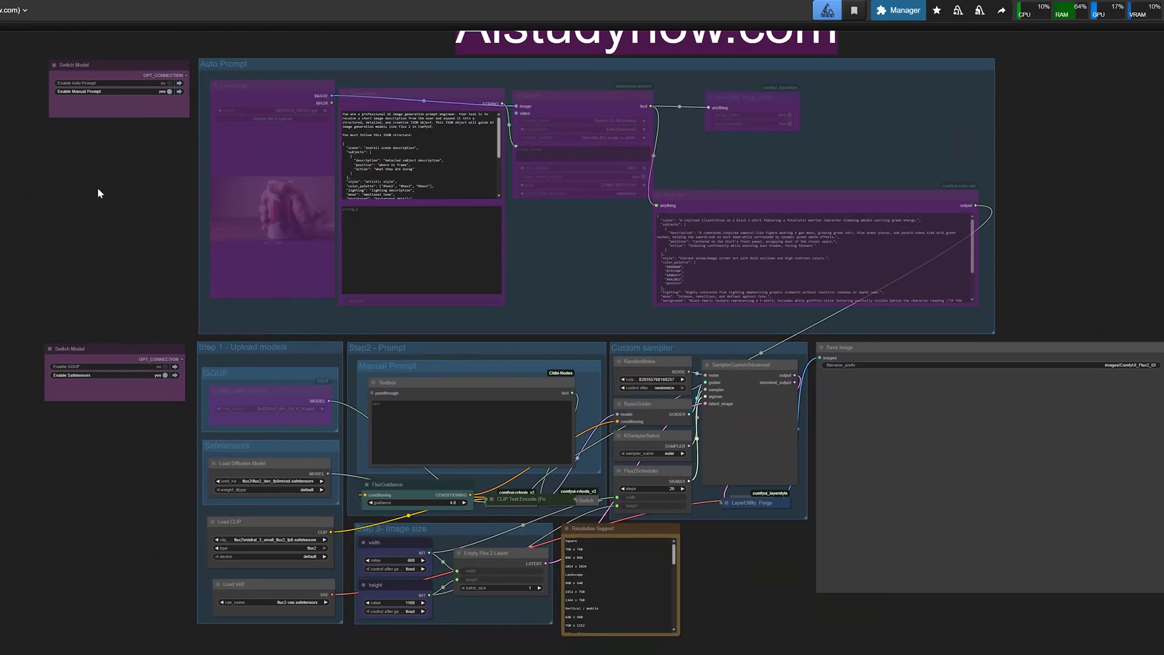
# Step: Look over the workflow from the Auto Prompt group down to the model, prompt, image size and sampler groups
pyautogui.moveTo(97, 186); pyautogui.dragTo(57, 229)
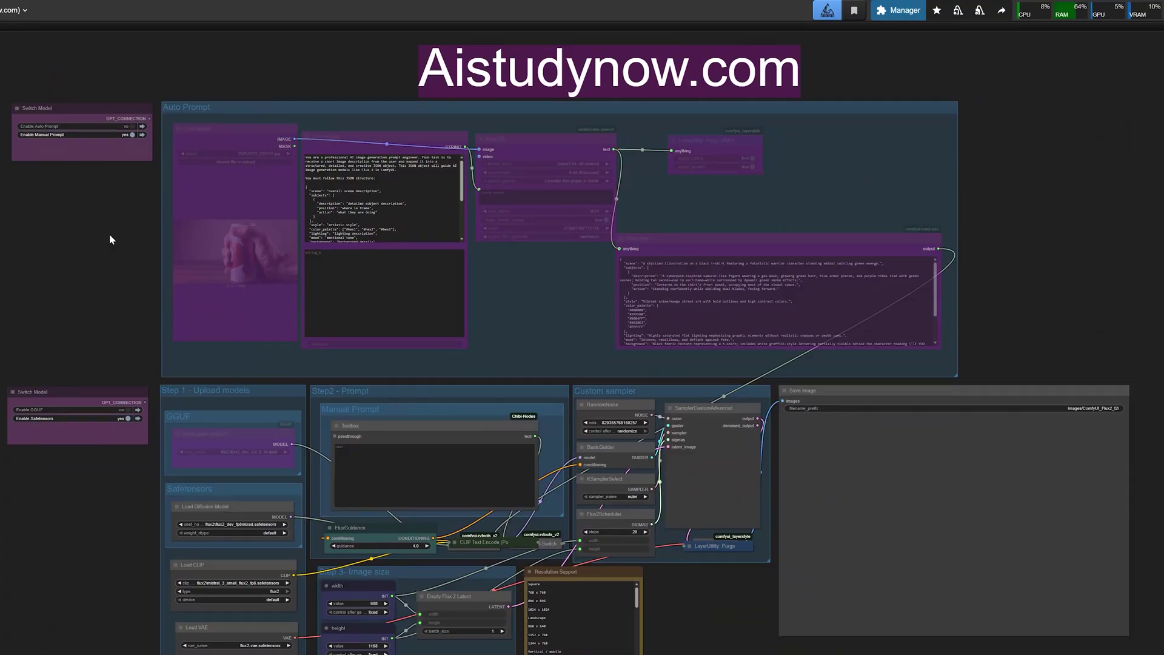
pyautogui.scroll(1, 110, 240)
pyautogui.moveTo(48, 336); pyautogui.dragTo(93, 283)
pyautogui.scroll(1, 225, 223)
pyautogui.scroll(-2, 225, 223)
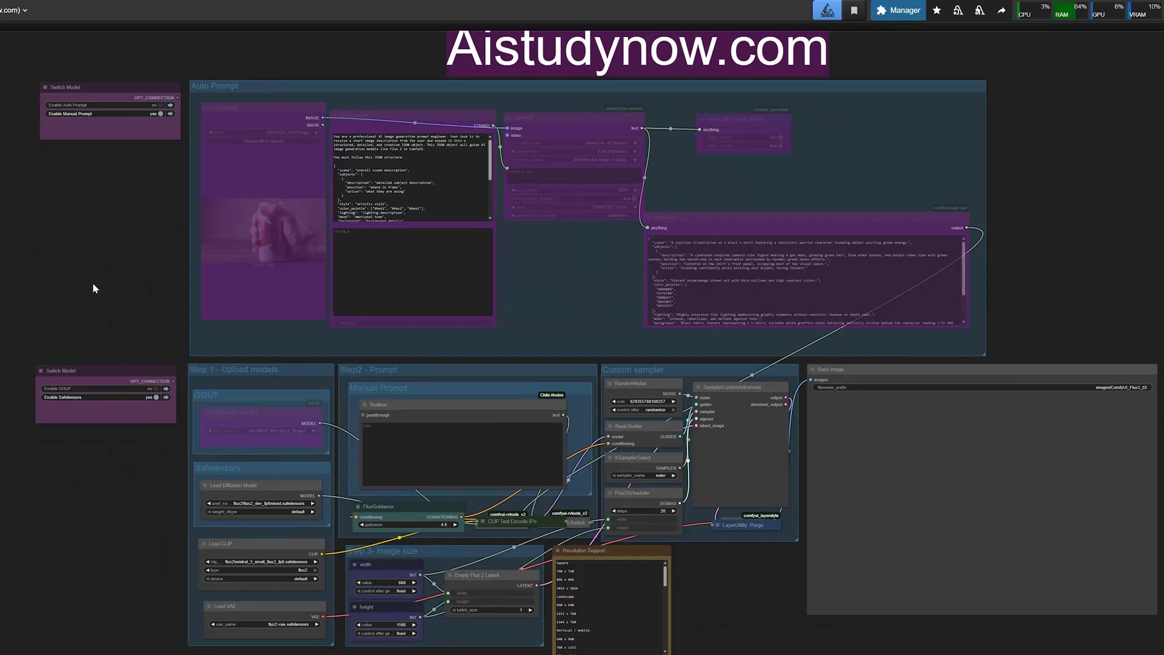
pyautogui.scroll(1, 115, 354)
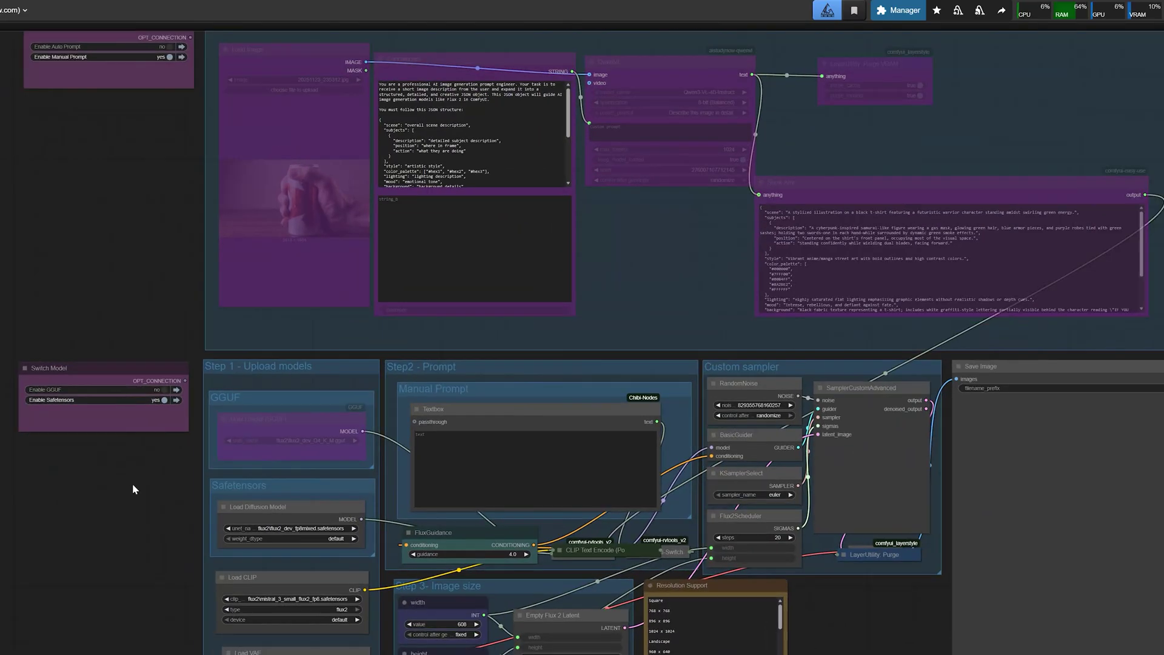
pyautogui.moveTo(132, 483); pyautogui.dragTo(66, 307)
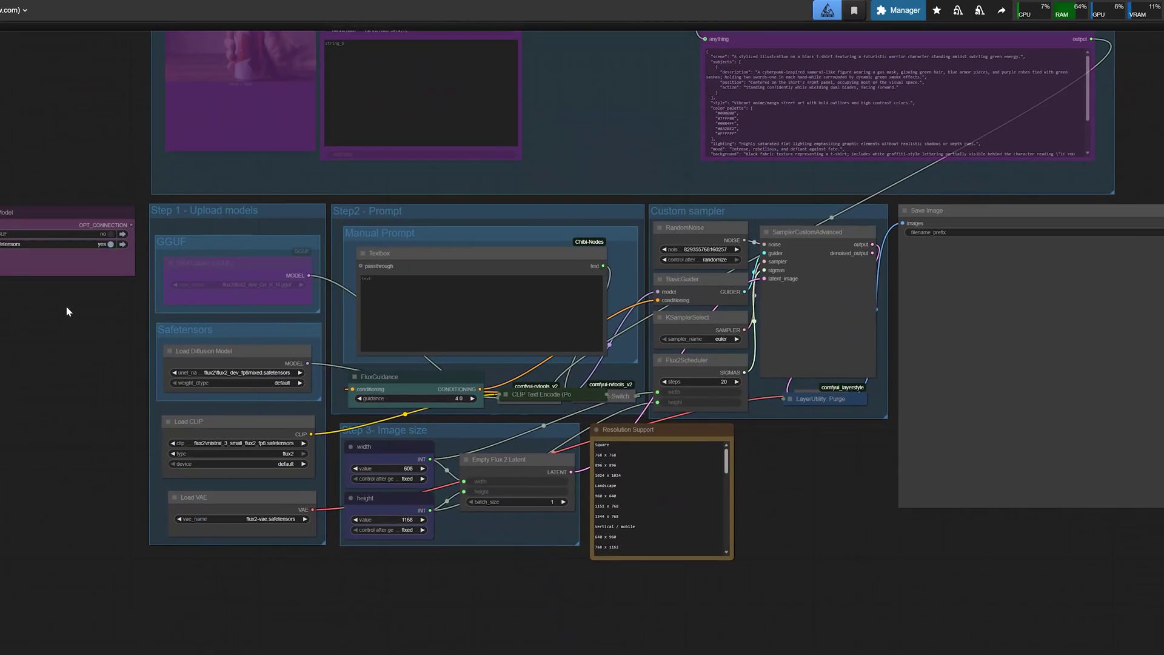
pyautogui.moveTo(81, 335); pyautogui.dragTo(70, 309)
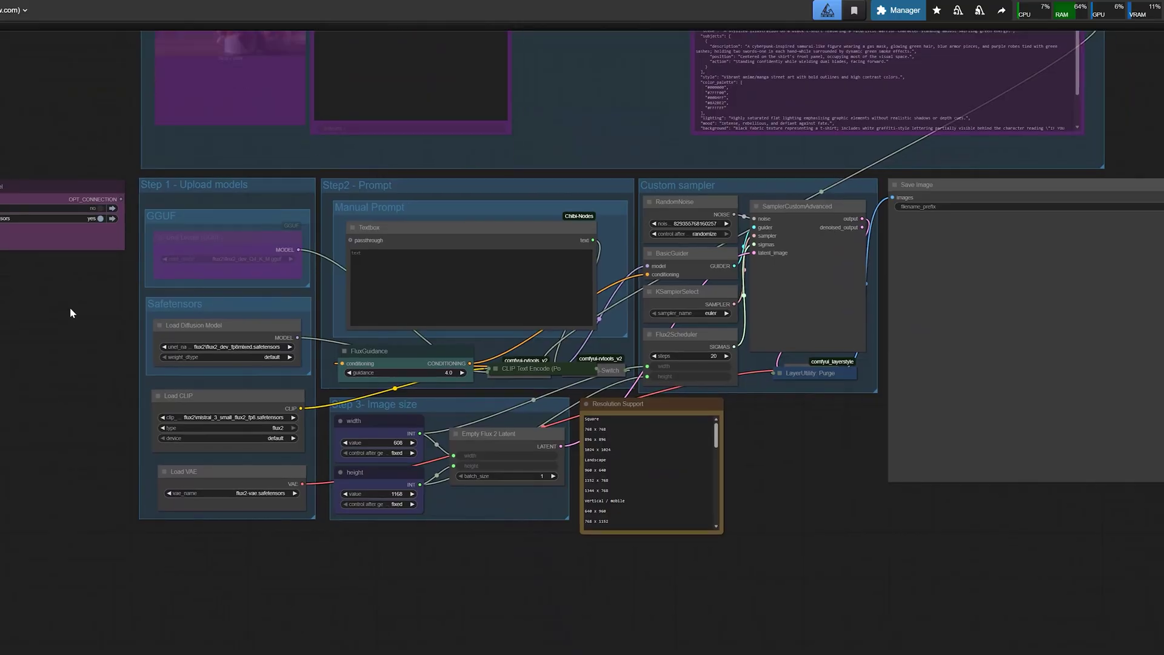
pyautogui.moveTo(70, 308)
pyautogui.mouseDown()
pyautogui.moveTo(106, 443)
pyautogui.moveTo(70, 308)
pyautogui.mouseUp()
pyautogui.scroll(3, 352, 465)
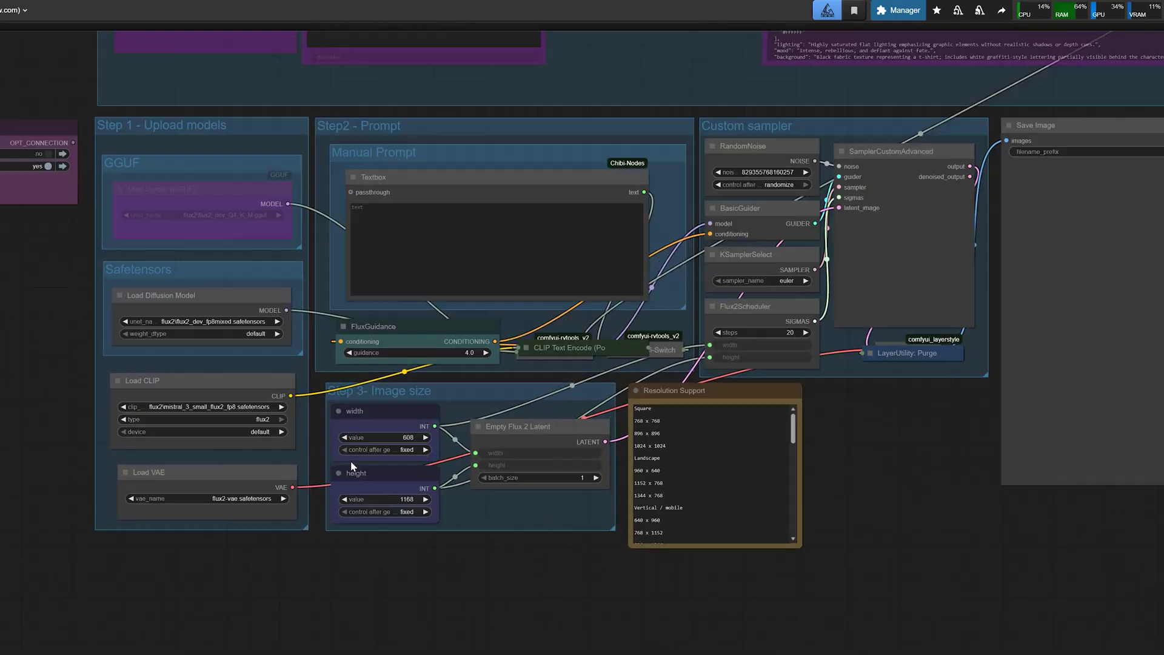
# Step: Inspect the Empty Flux 2 Latent node in the image size group and the Flux2Scheduler node in the custom sampler group
pyautogui.click(497, 441)
pyautogui.scroll(2, 497, 441)
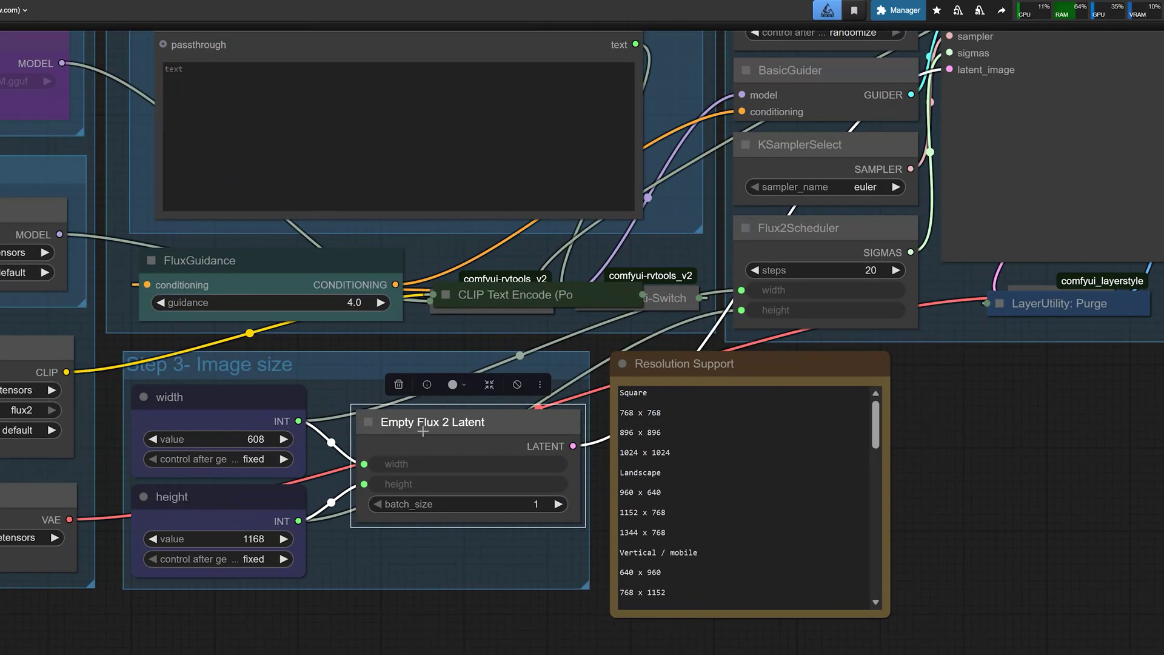
pyautogui.moveTo(970, 472); pyautogui.dragTo(644, 544)
pyautogui.scroll(1, 540, 317)
pyautogui.scroll(2, 539, 317)
pyautogui.click(487, 296)
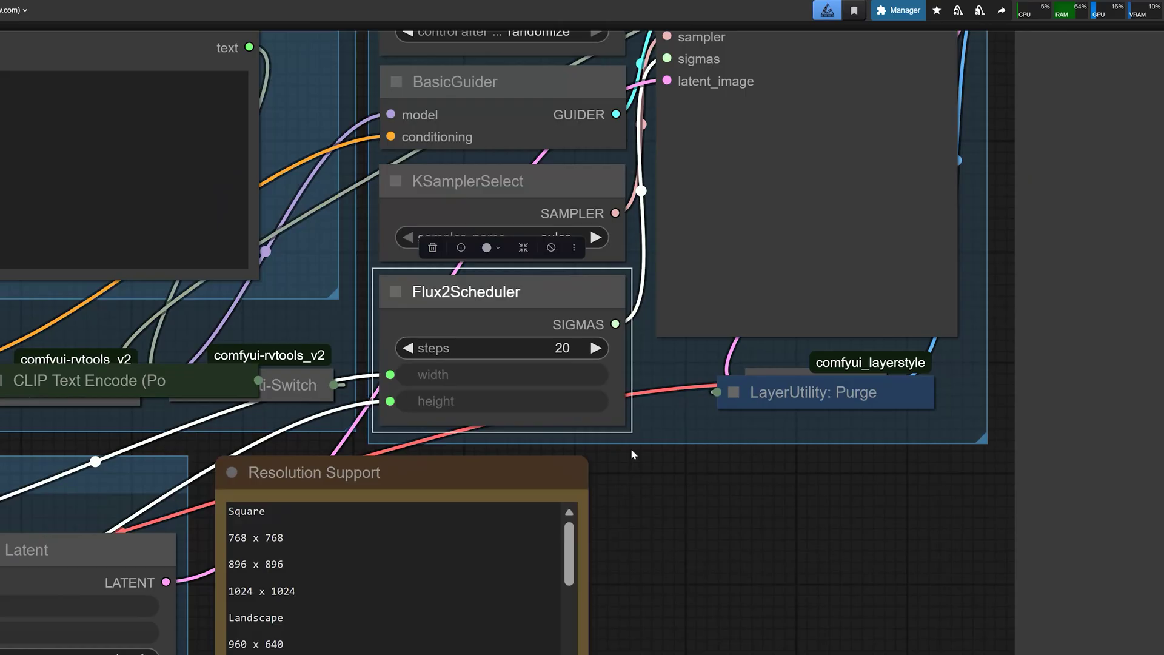
# Step: Check the installed ComfyUI version at the end of the ComfyUI Manager's news text, and close the manager
pyautogui.scroll(-5, 631, 448)
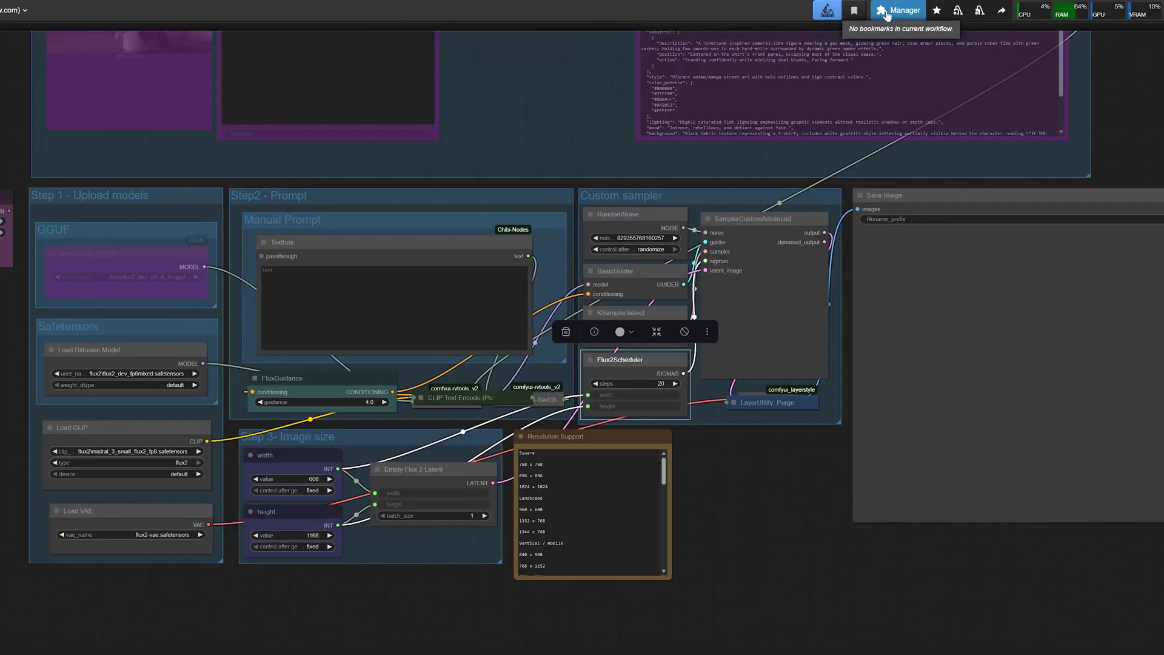
pyautogui.click(899, 10)
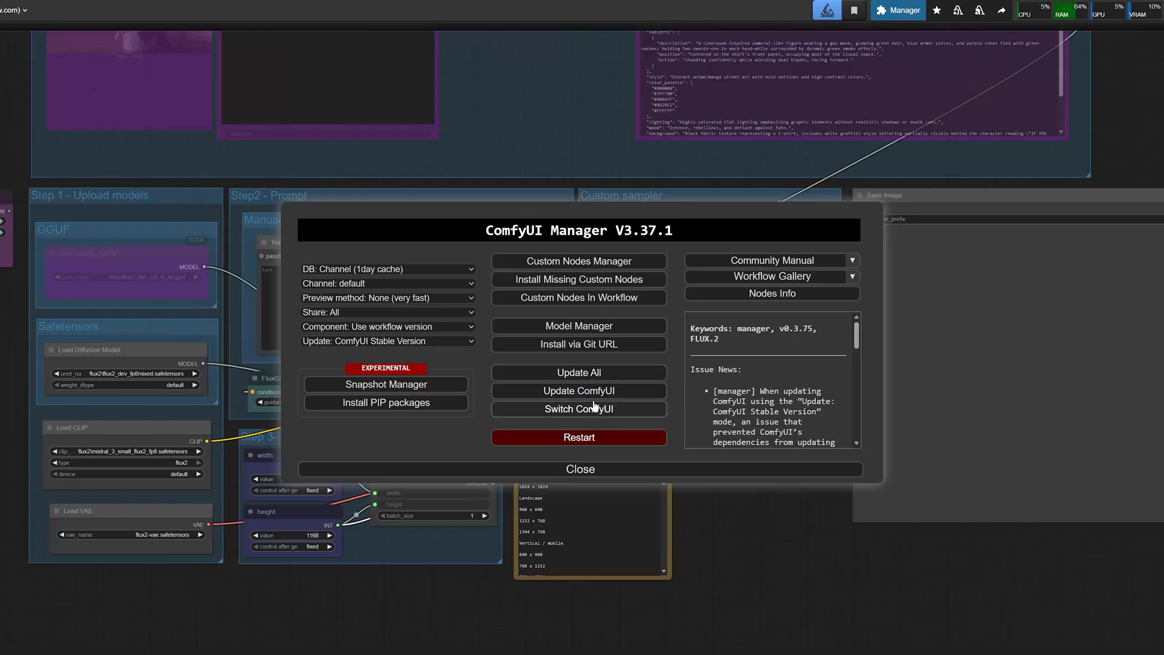
pyautogui.scroll(-5, 778, 408)
pyautogui.scroll(-2, 783, 410)
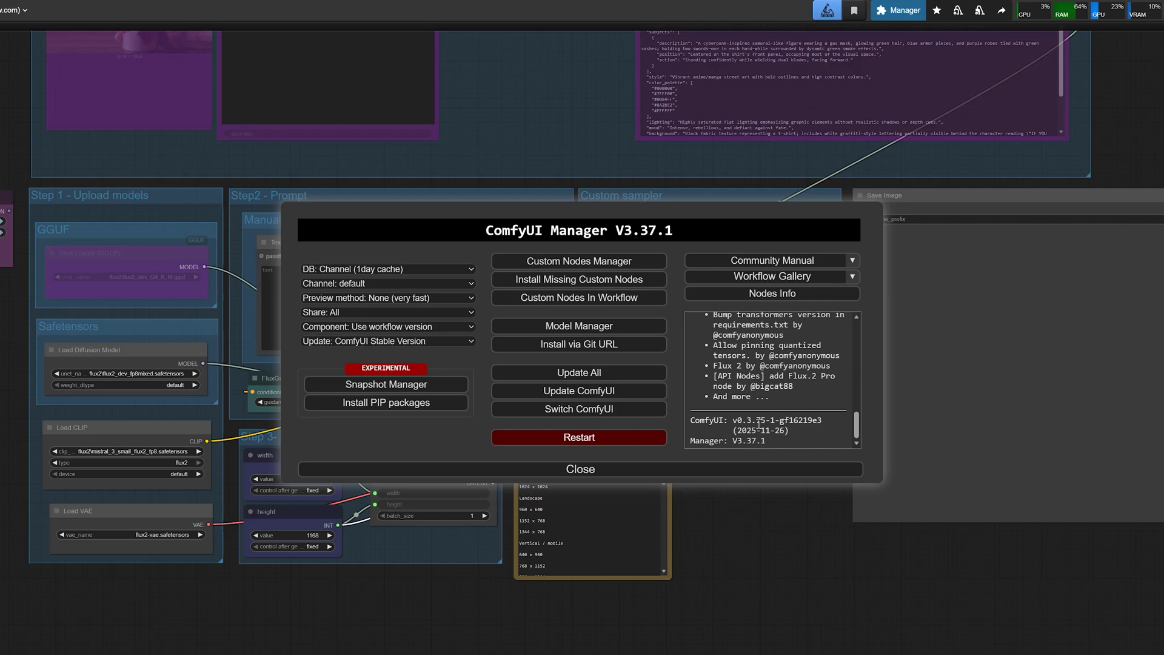
pyautogui.click(685, 469)
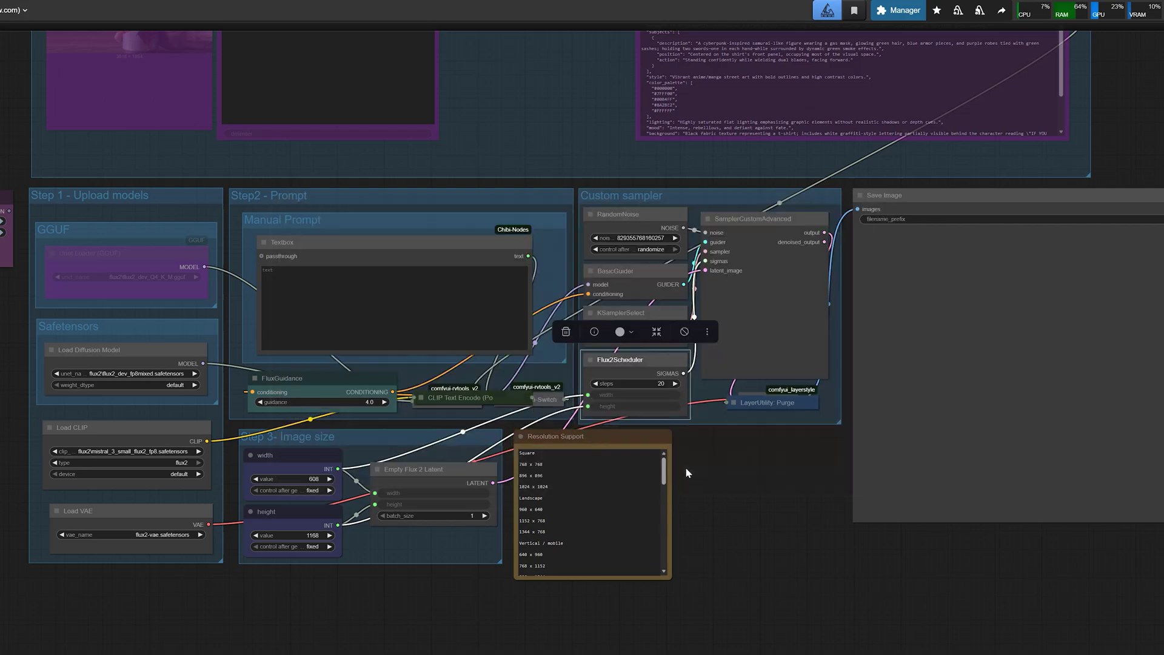
# Step: Toggle the workflow's model source between GGUF and Safetensors in the Switch Model node, ending with GGUF enabled
pyautogui.scroll(3, 537, 363)
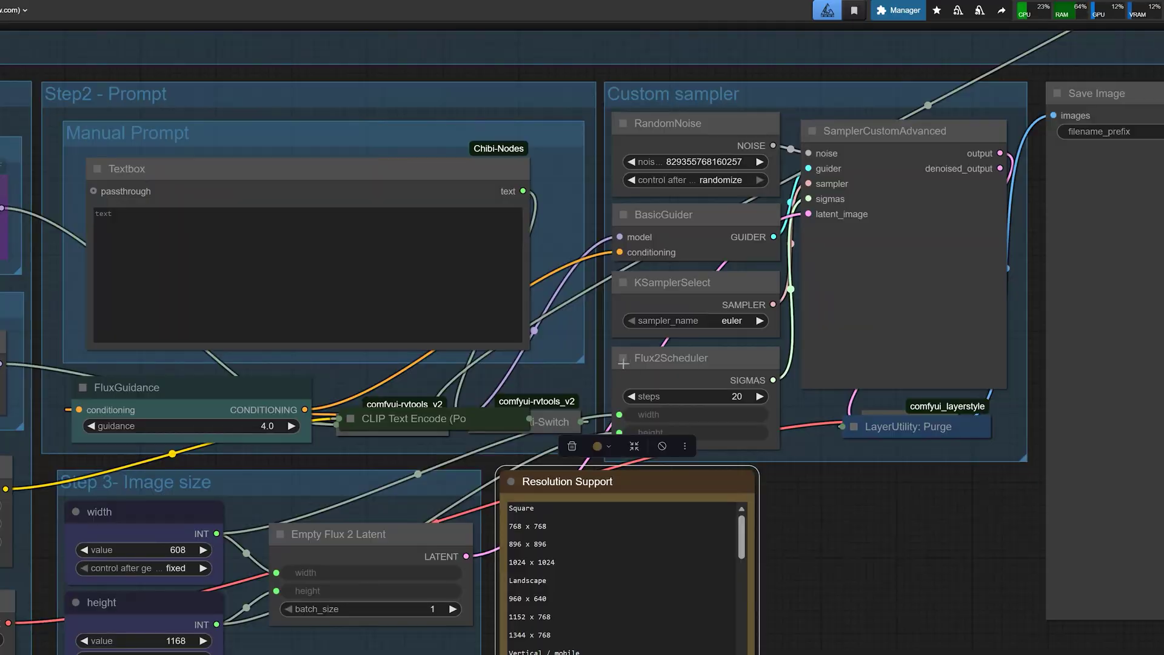
pyautogui.scroll(-4, 608, 365)
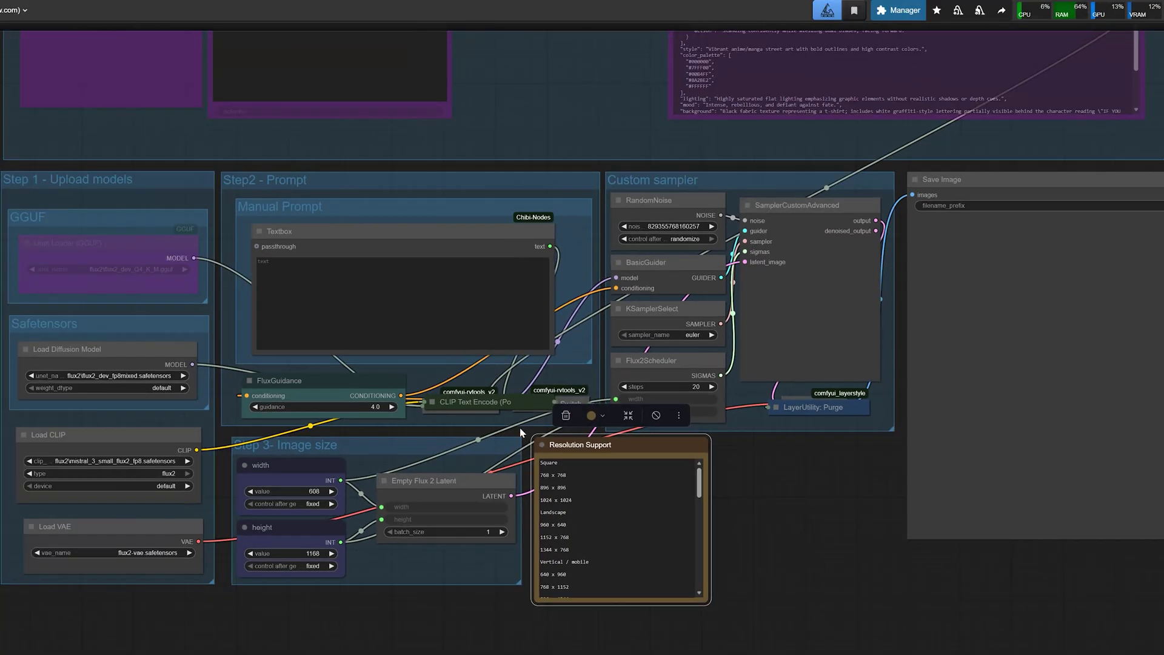
pyautogui.moveTo(498, 433); pyautogui.dragTo(725, 429)
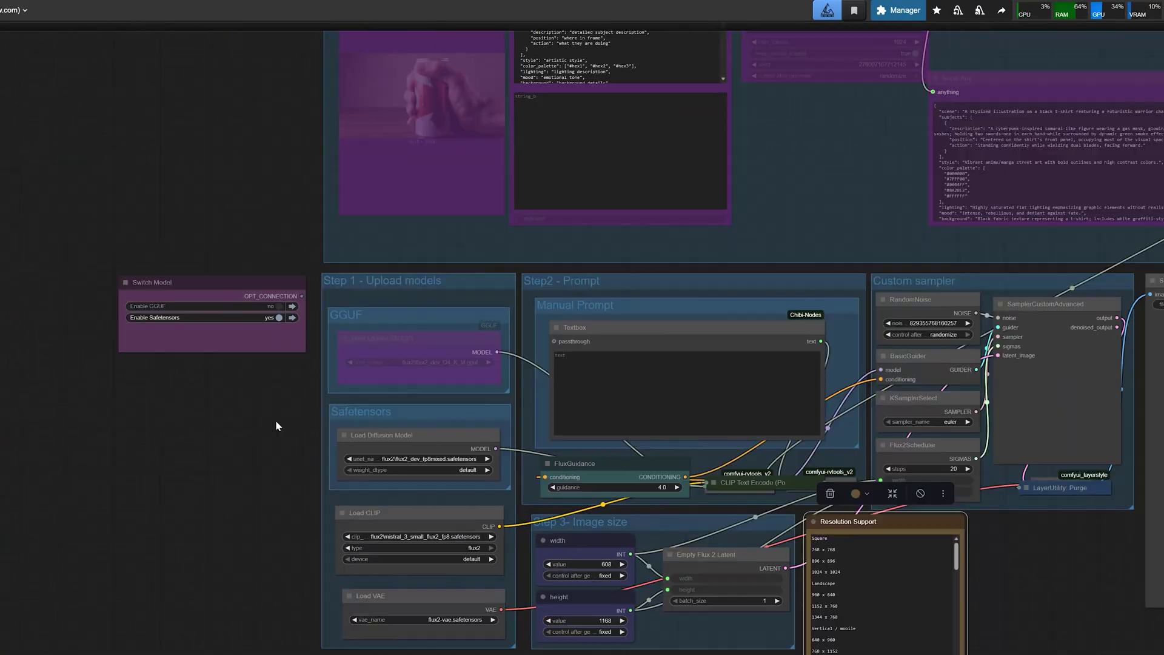
pyautogui.scroll(4, 275, 420)
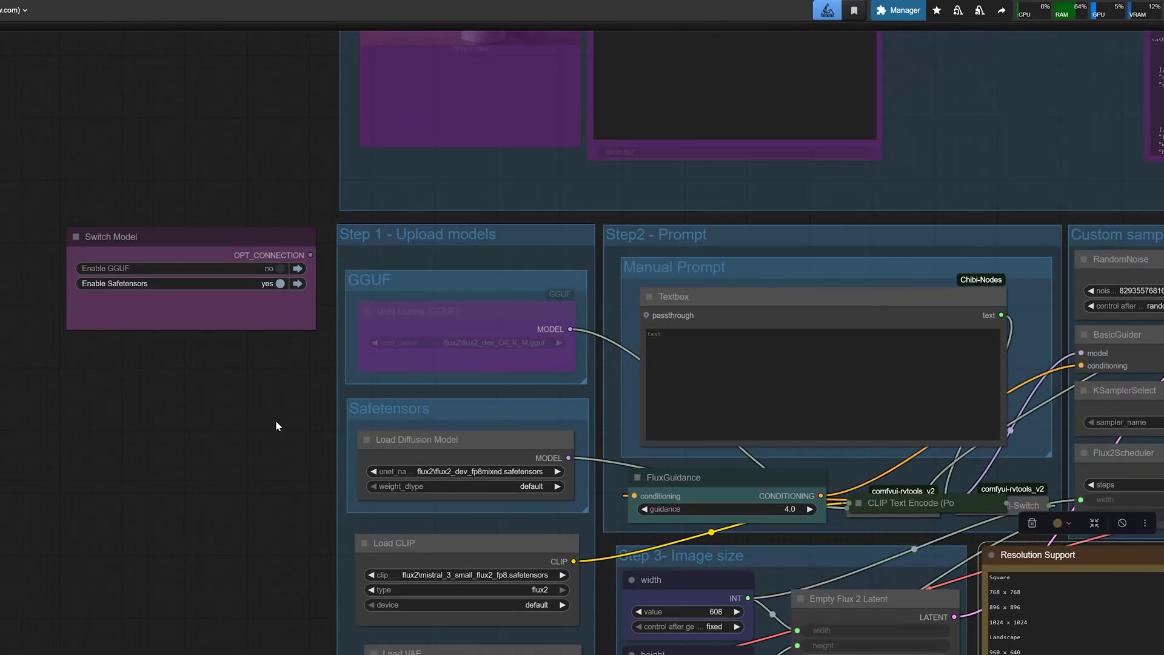
pyautogui.scroll(2, 262, 412)
pyautogui.scroll(1, 276, 442)
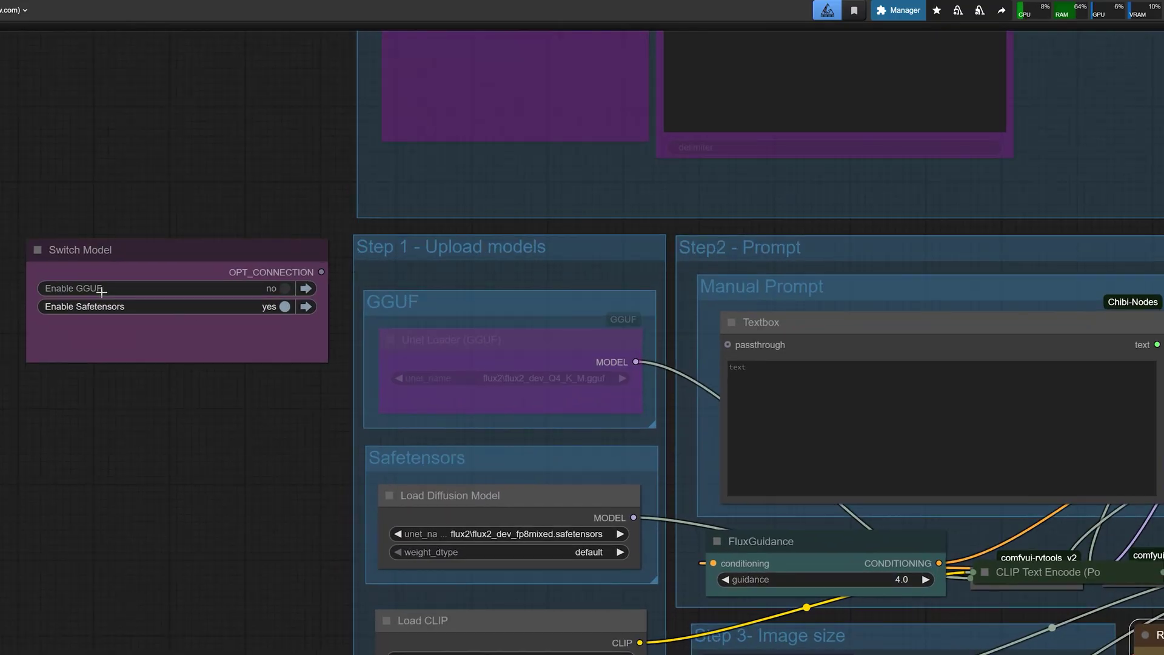
pyautogui.click(271, 290)
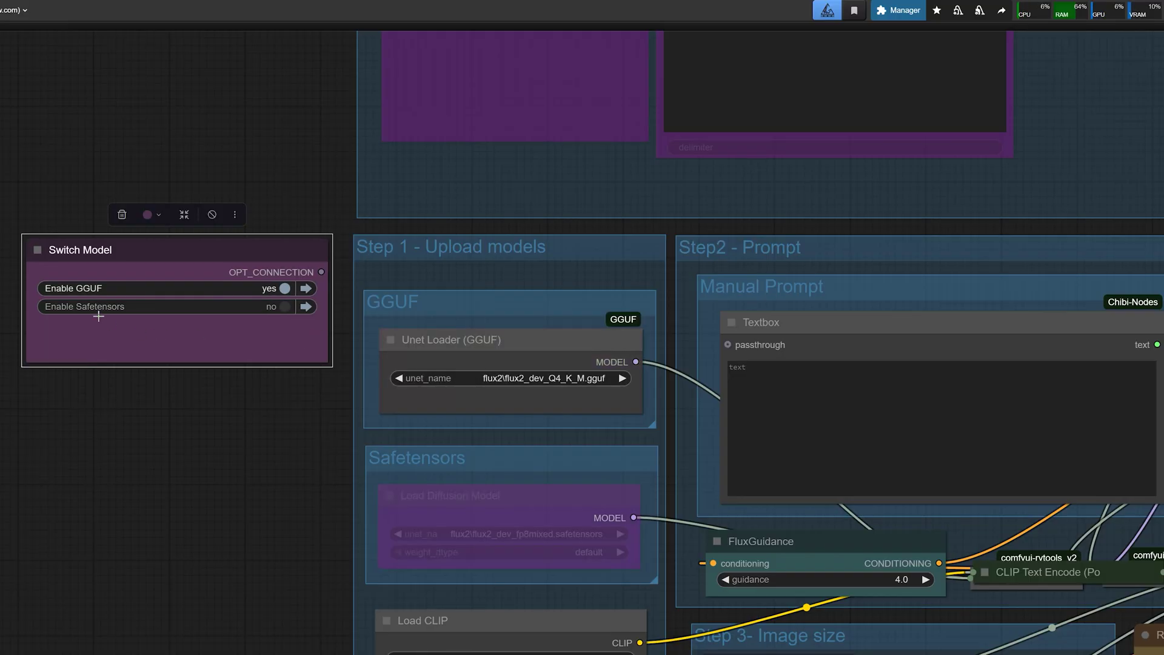
pyautogui.click(284, 308)
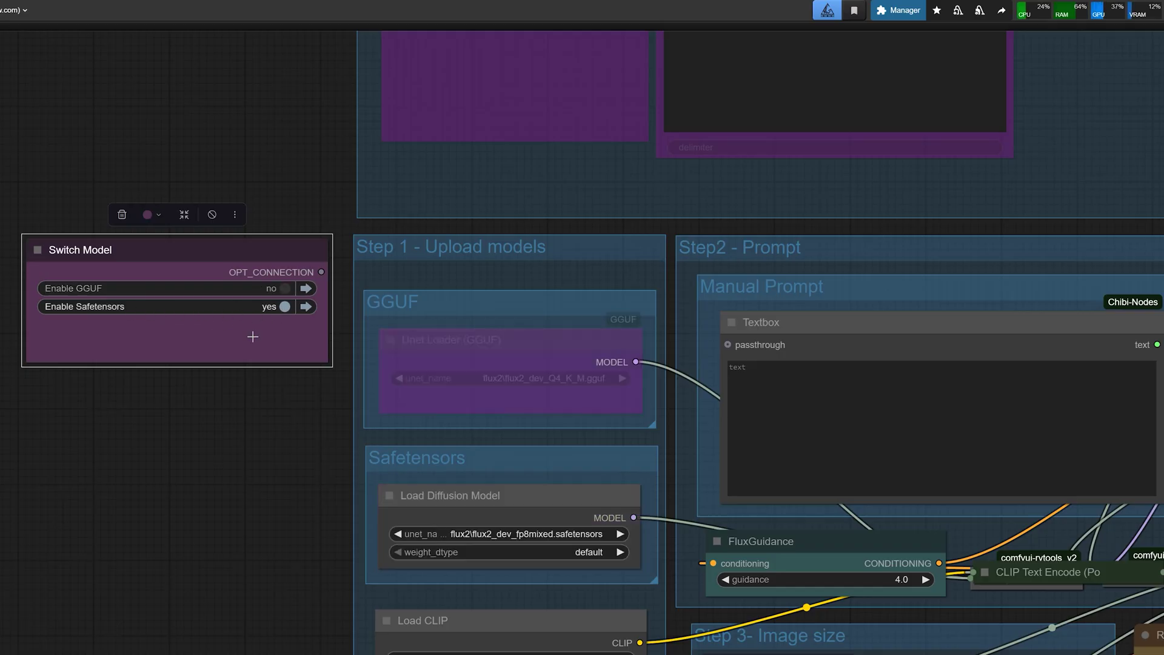
pyautogui.click(272, 286)
pyautogui.click(276, 293)
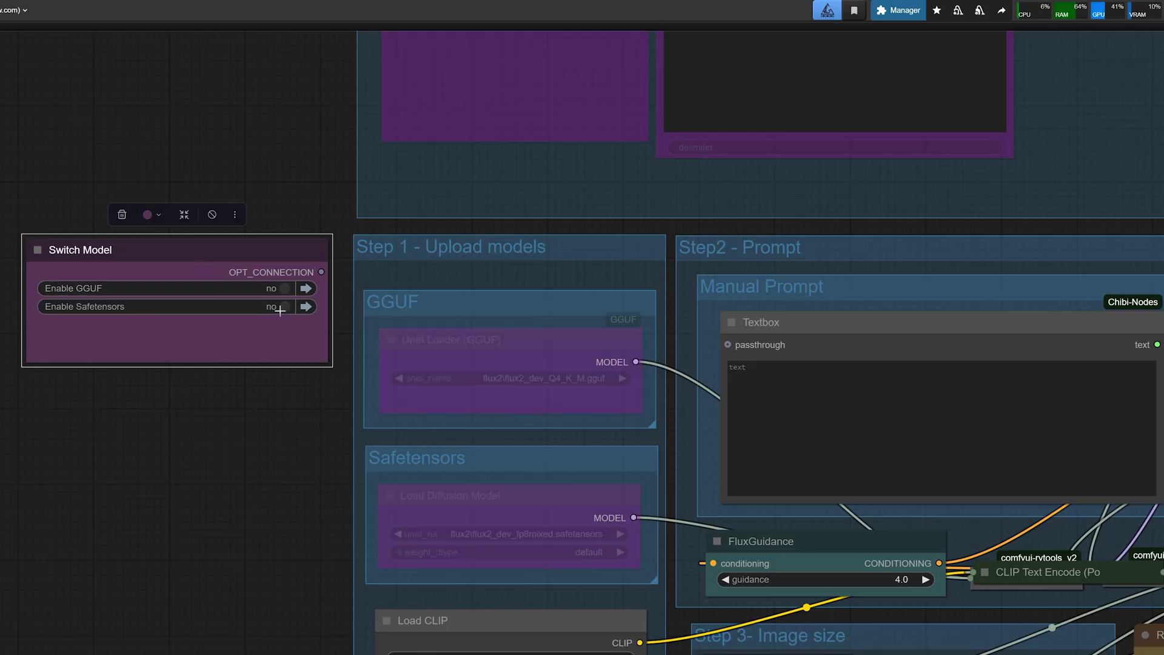
pyautogui.click(277, 289)
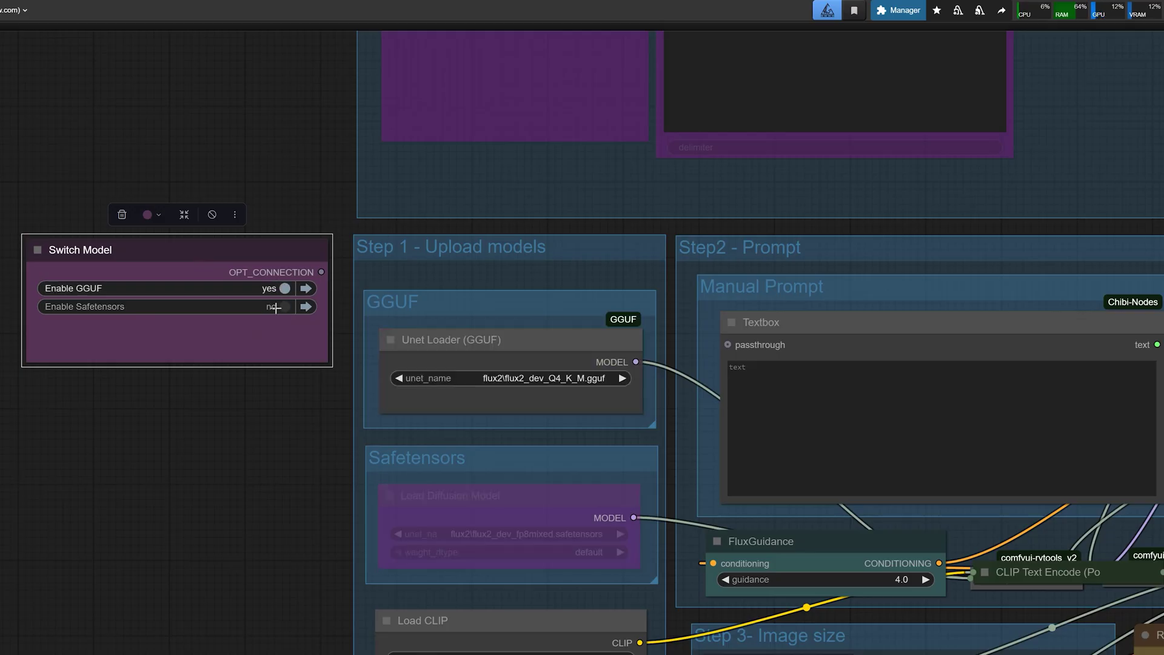
pyautogui.click(276, 307)
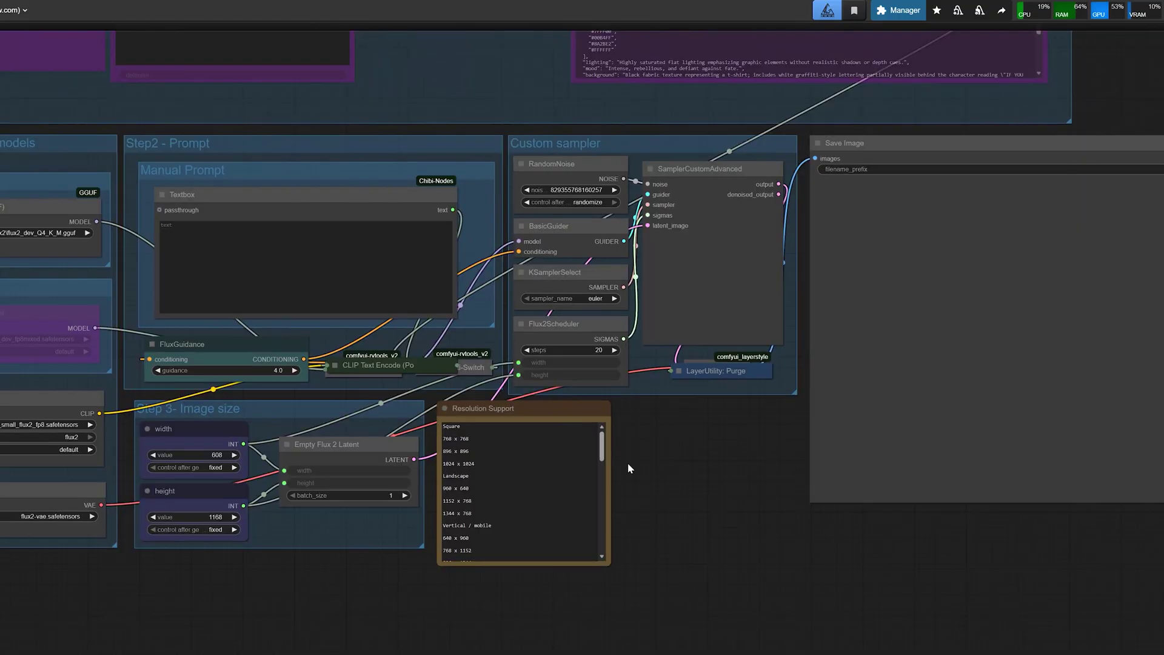
# Step: Read through the Resolution Support note's full list of square, landscape, vertical, wide and tall image sizes
pyautogui.scroll(6, 629, 466)
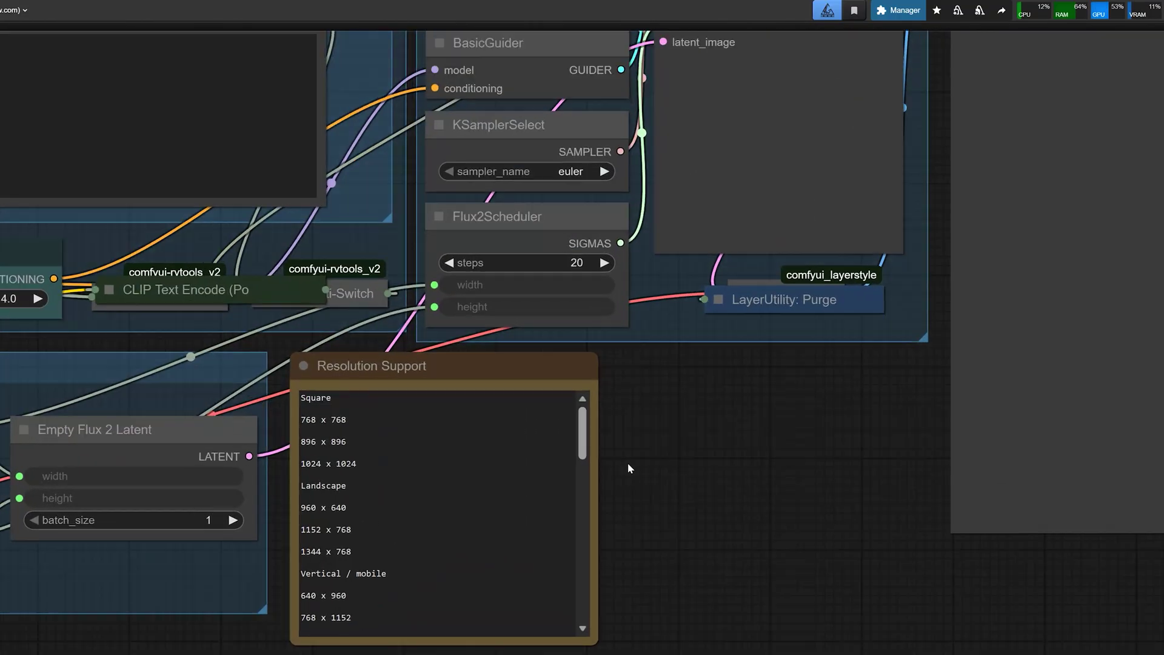
pyautogui.moveTo(628, 466); pyautogui.dragTo(697, 599)
pyautogui.click(517, 343)
pyautogui.scroll(10, 504, 391)
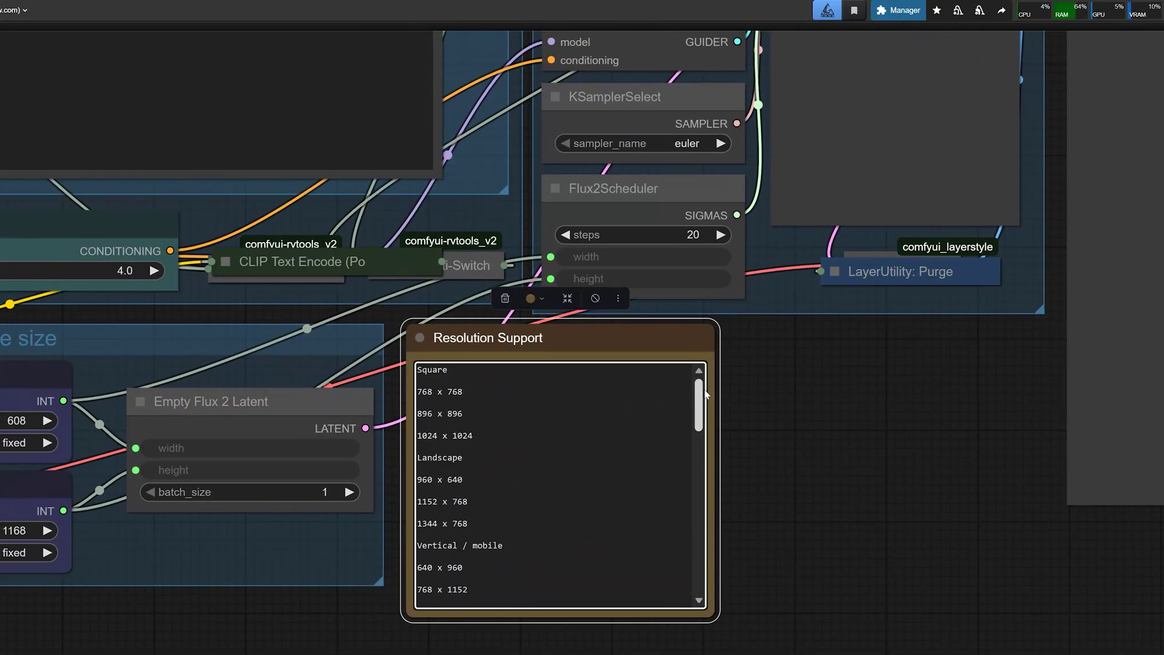
pyautogui.scroll(-10, 503, 391)
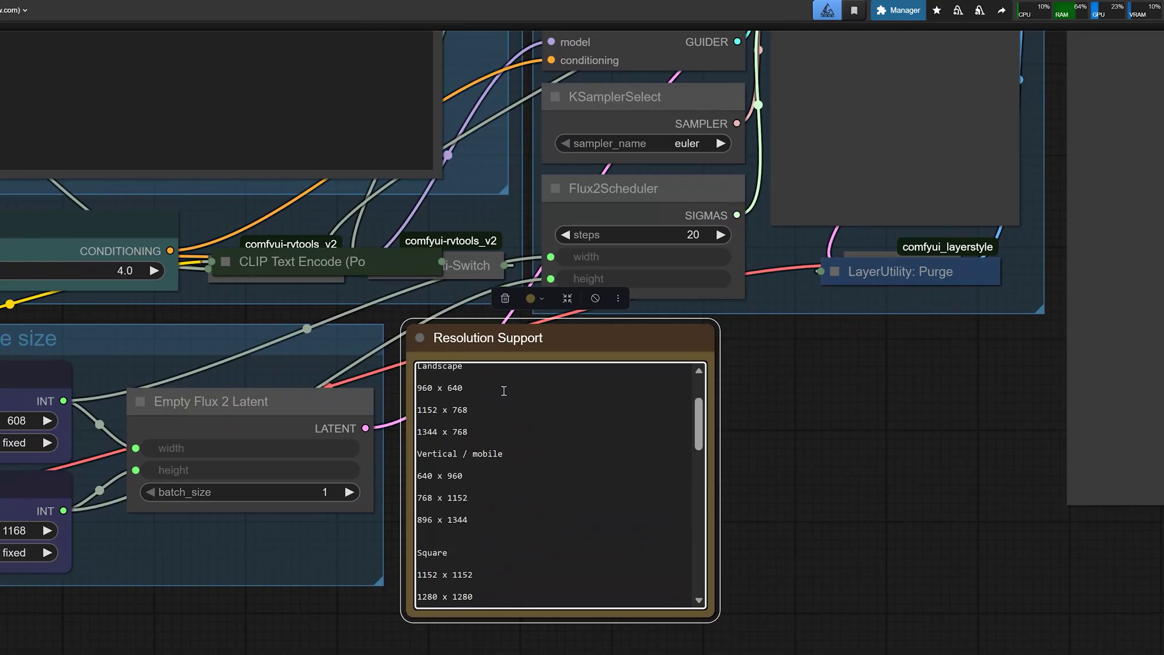
pyautogui.scroll(-3, 512, 430)
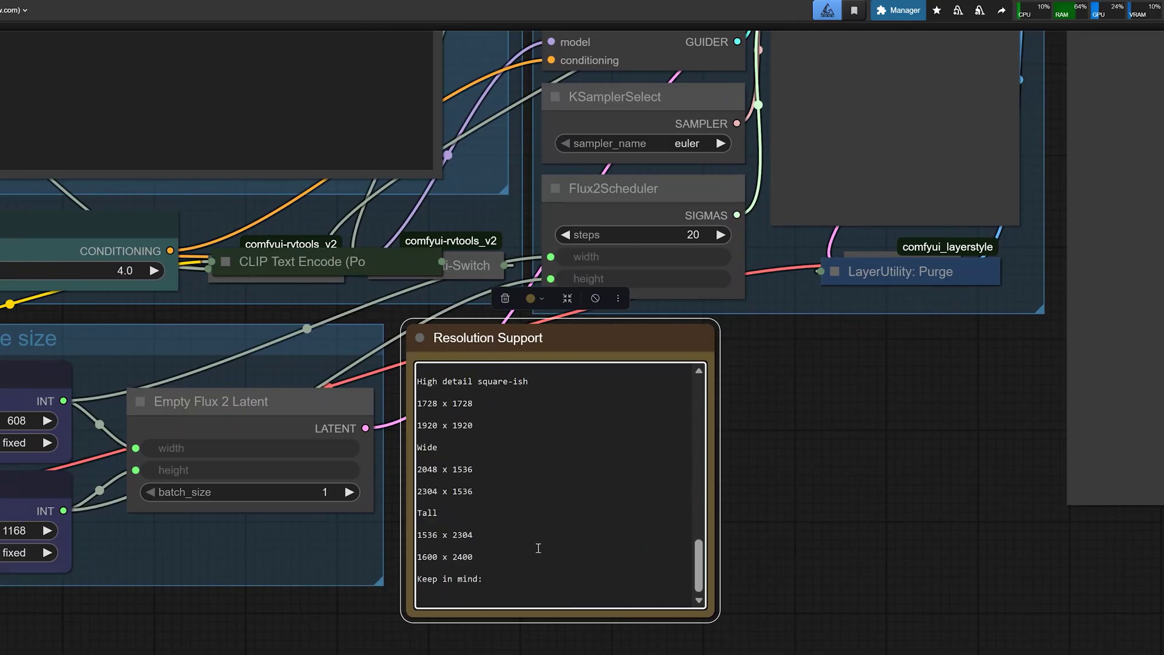
pyautogui.moveTo(501, 583); pyautogui.dragTo(410, 429)
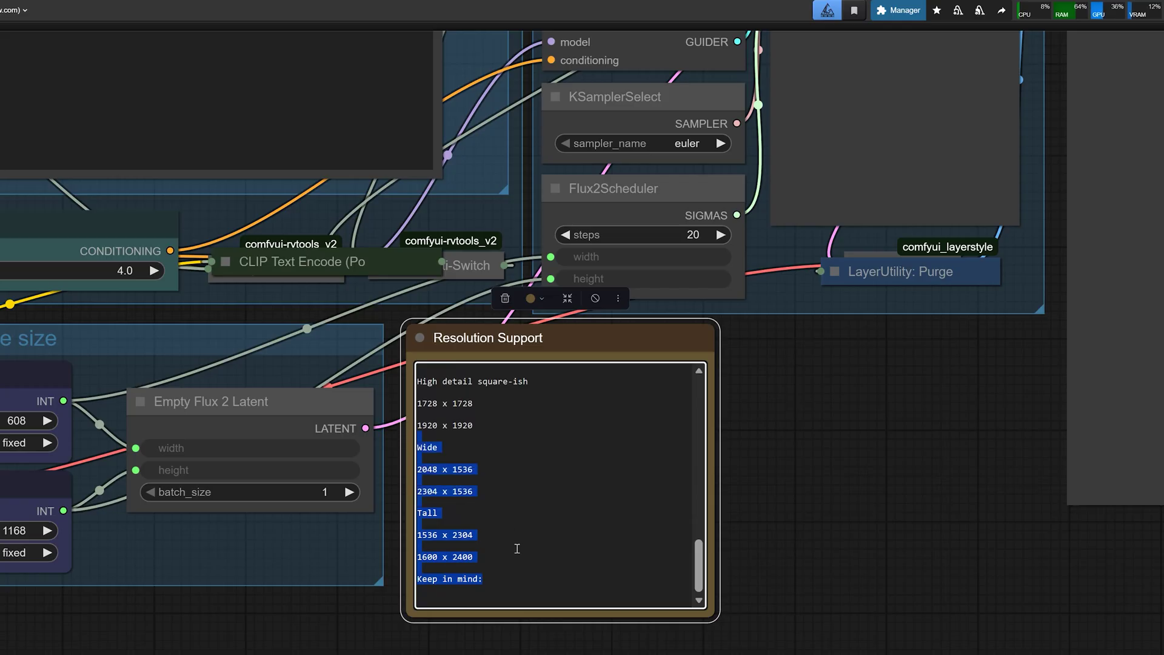
pyautogui.moveTo(491, 558); pyautogui.dragTo(404, 340)
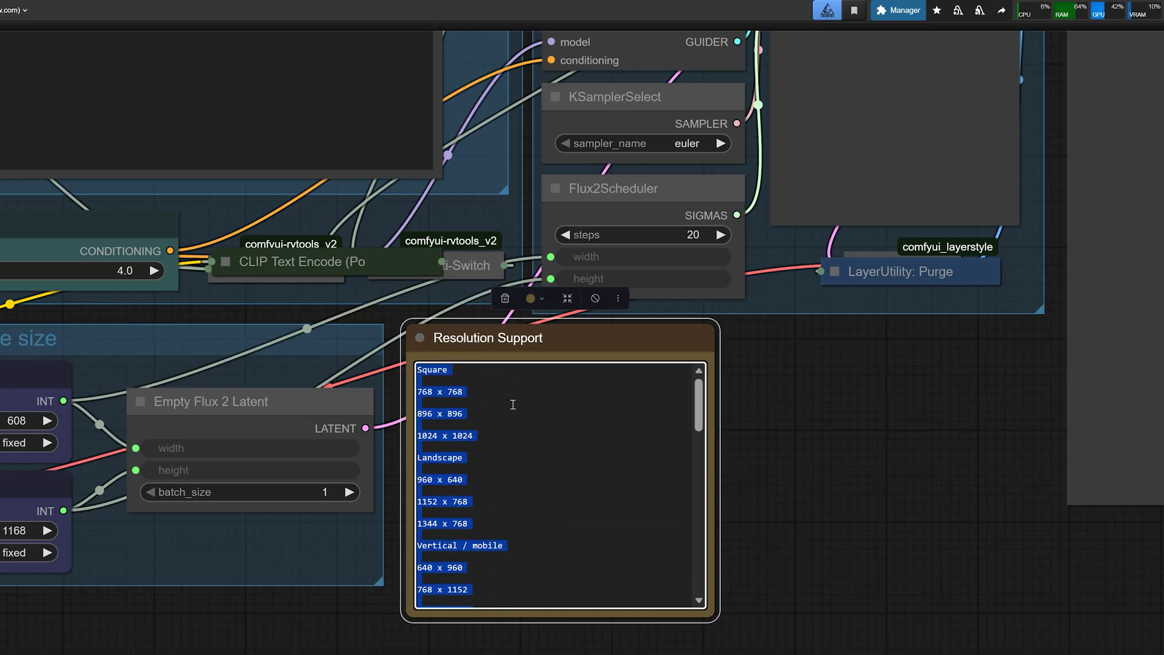
pyautogui.click(531, 420)
pyautogui.scroll(-5, 530, 420)
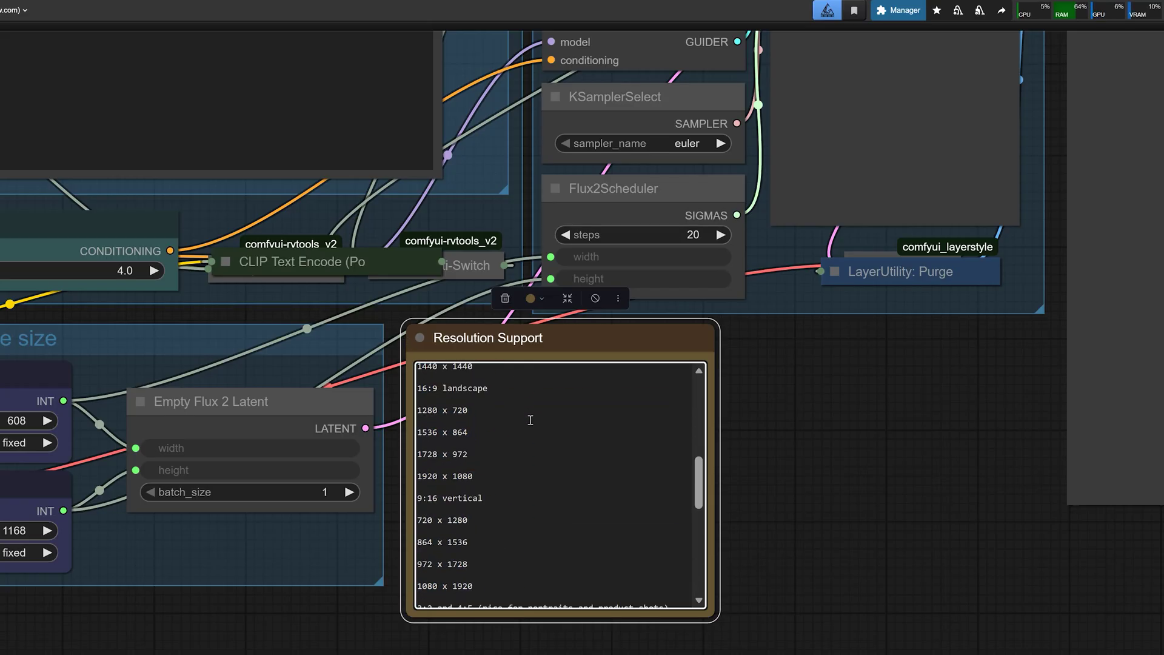
pyautogui.scroll(-10, 530, 420)
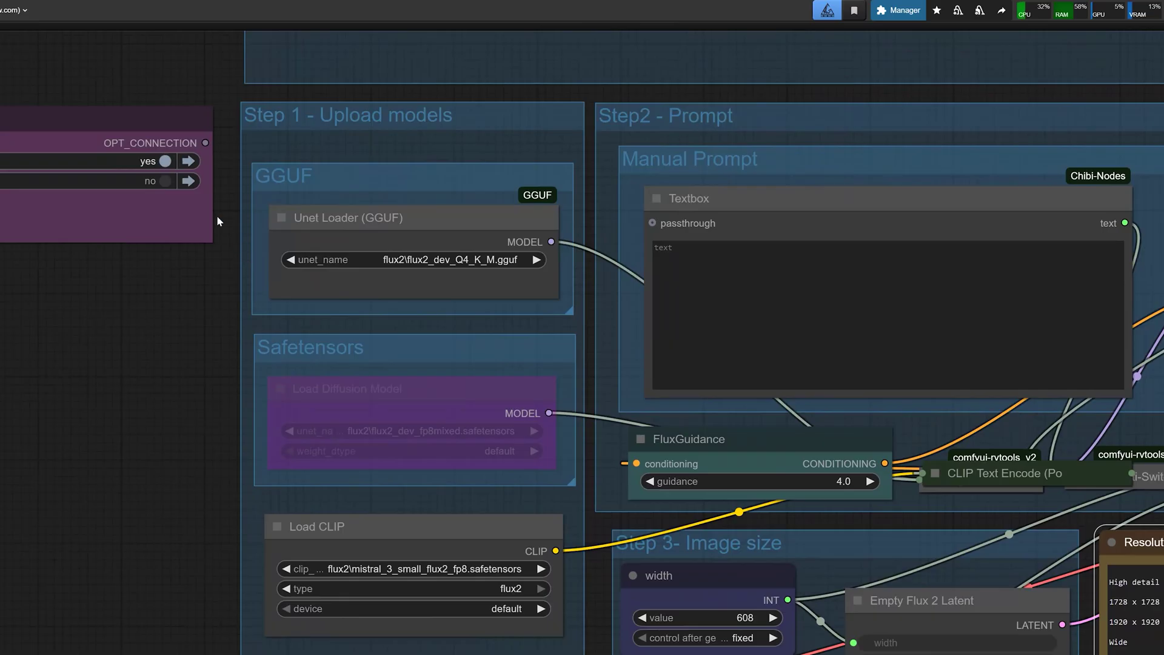
# Step: Enable Safetensors in place of GGUF in the Switch Model node beside the model loaders
pyautogui.click(159, 182)
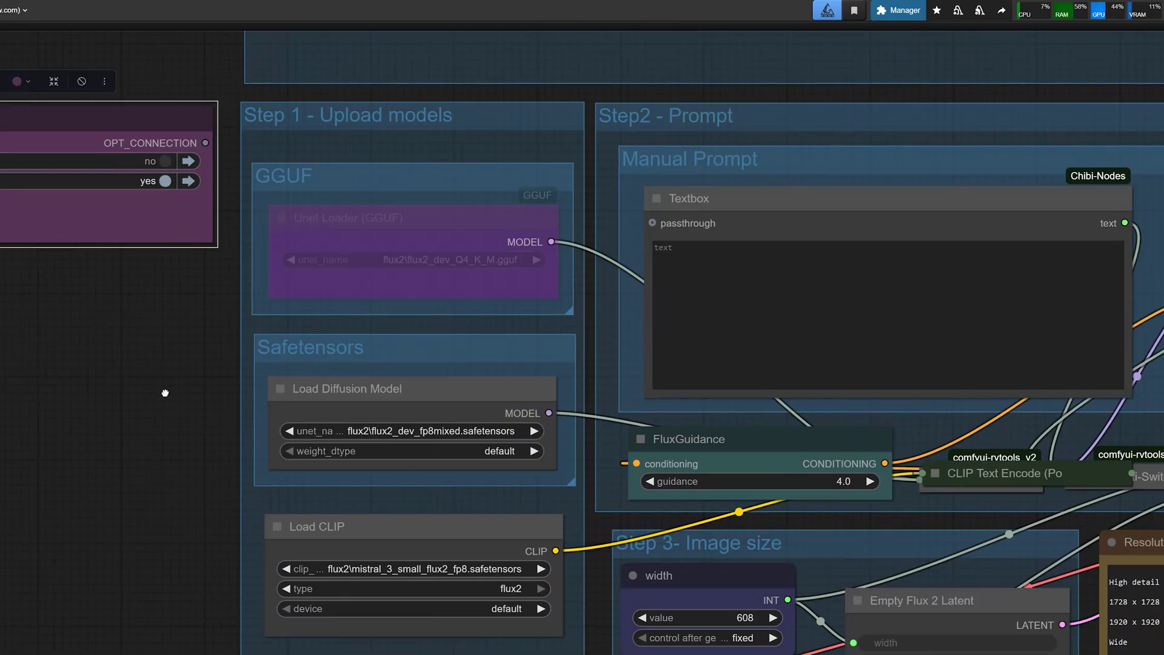
# Step: Enable Auto Prompt in the prompt Switch Model node, and switch back to Manual Prompt
pyautogui.moveTo(164, 392); pyautogui.dragTo(186, 545)
pyautogui.scroll(-3, 186, 545)
pyautogui.click(609, 451)
pyautogui.moveTo(154, 341); pyautogui.dragTo(164, 374)
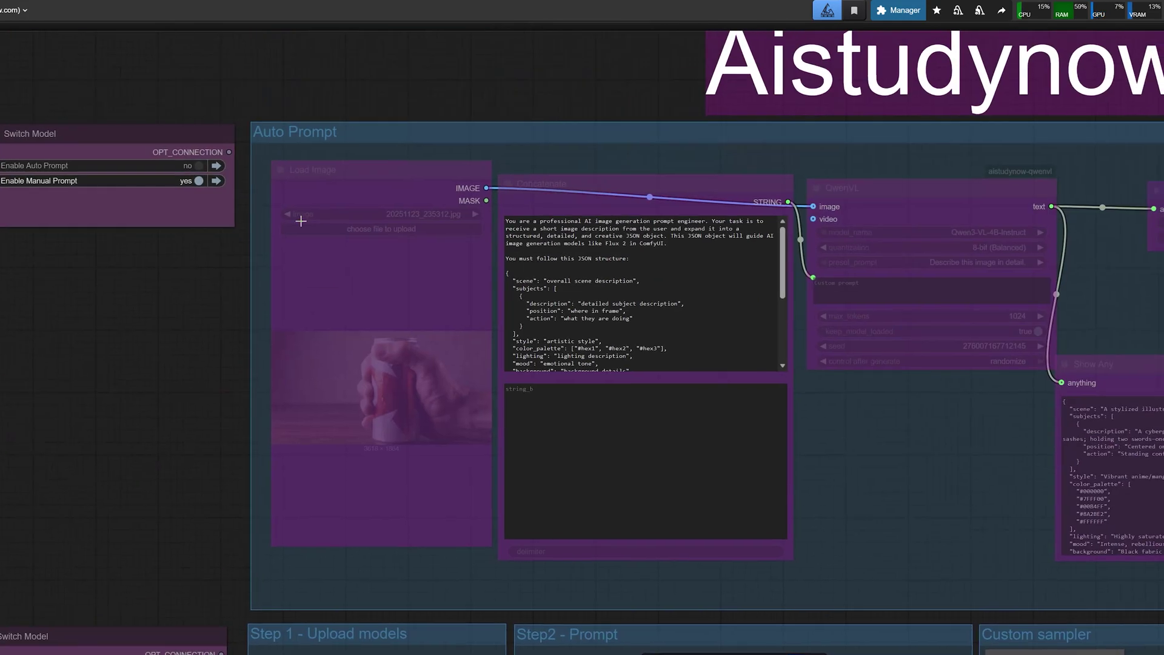
pyautogui.click(193, 166)
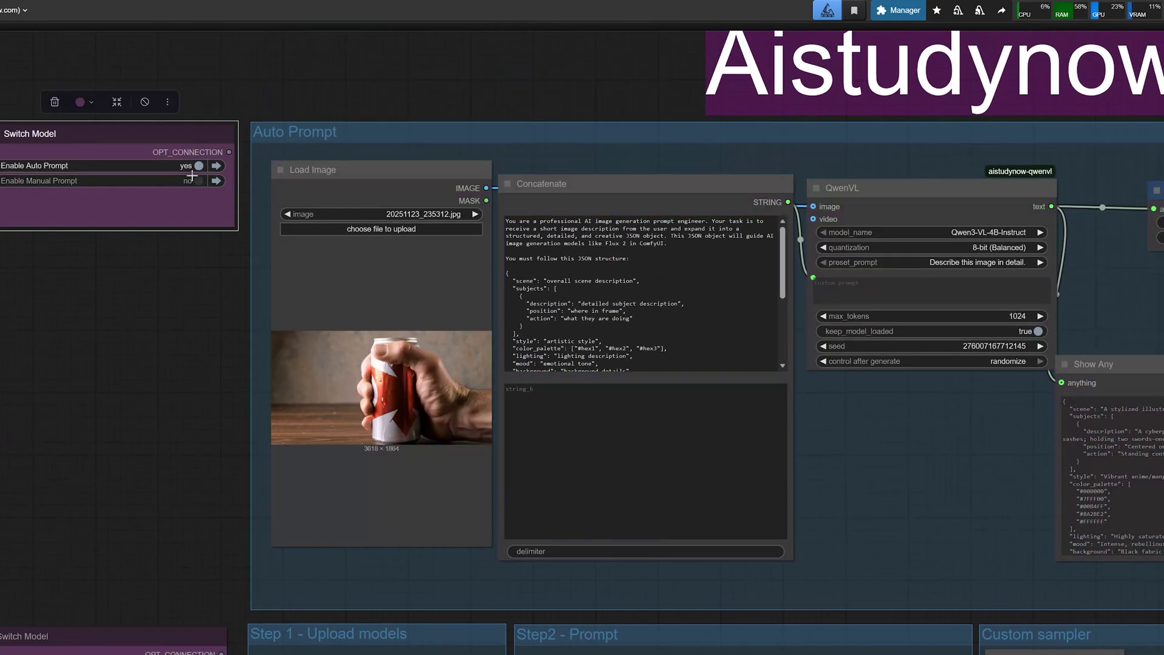
pyautogui.click(195, 181)
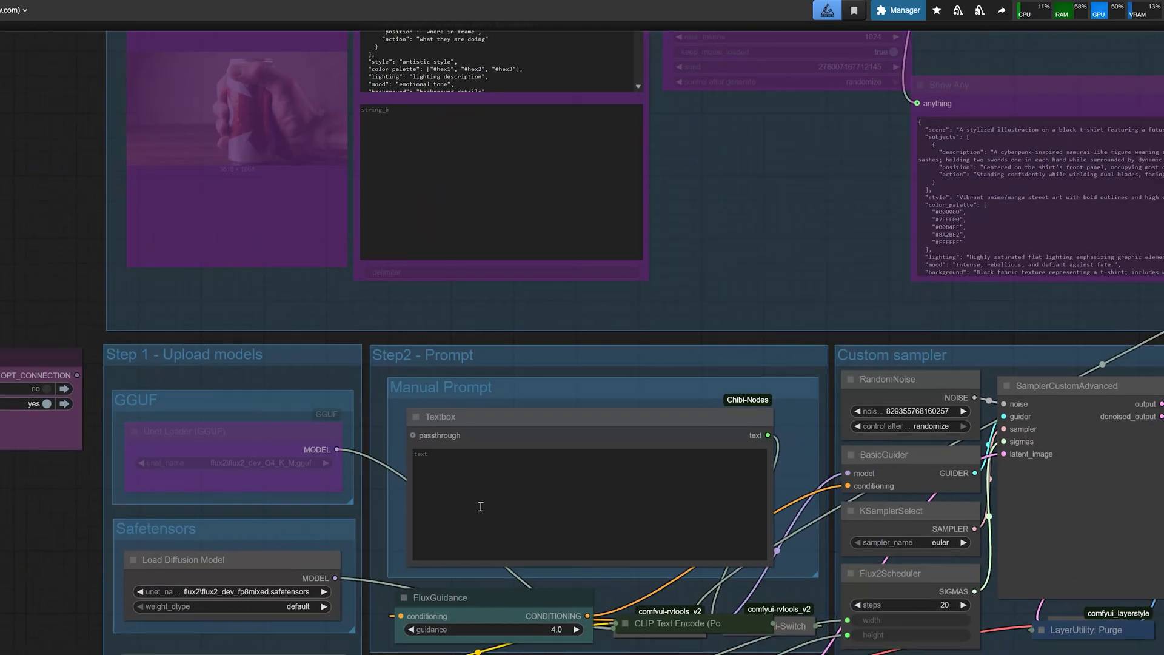
# Step: Enter the manual prompt "a young fashion designer in a modern studio, medium shot, 35mm lens, soft window light, photorealistic, high detail"
pyautogui.click(481, 506)
pyautogui.write('2048')
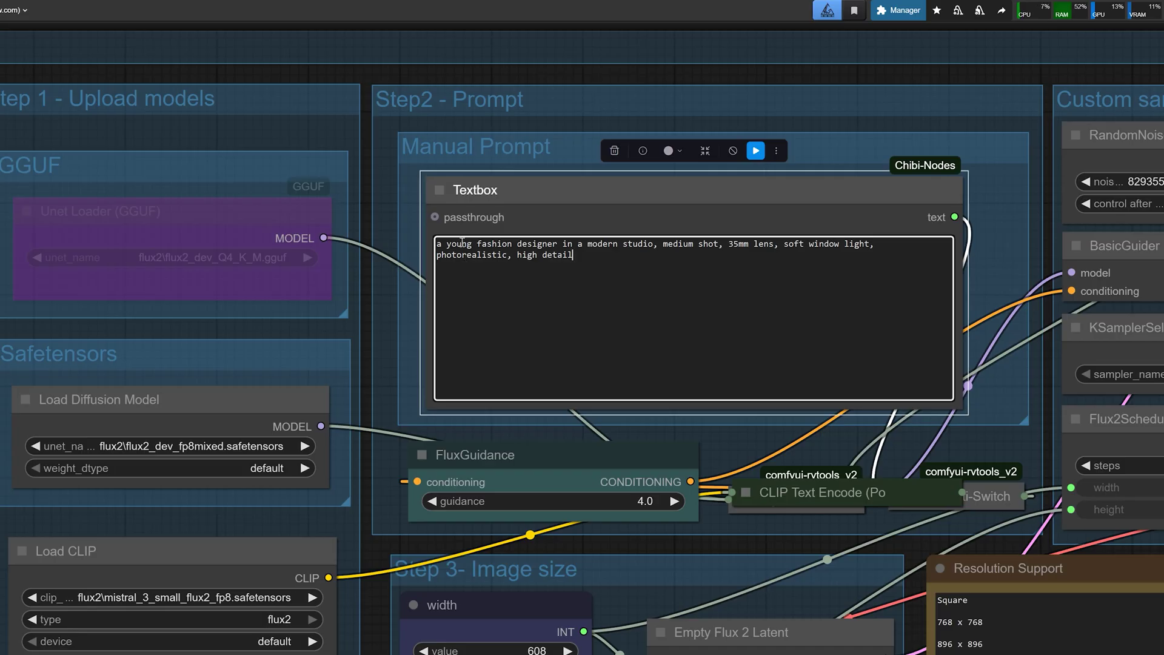
# Step: Review the manual prompt's subject, setting, shot type, 35mm lens, lighting and photorealistic detail phrases by highlighting them in turn
pyautogui.moveTo(475, 245); pyautogui.dragTo(777, 245)
pyautogui.click(558, 246)
pyautogui.click(627, 245)
pyautogui.click(736, 245)
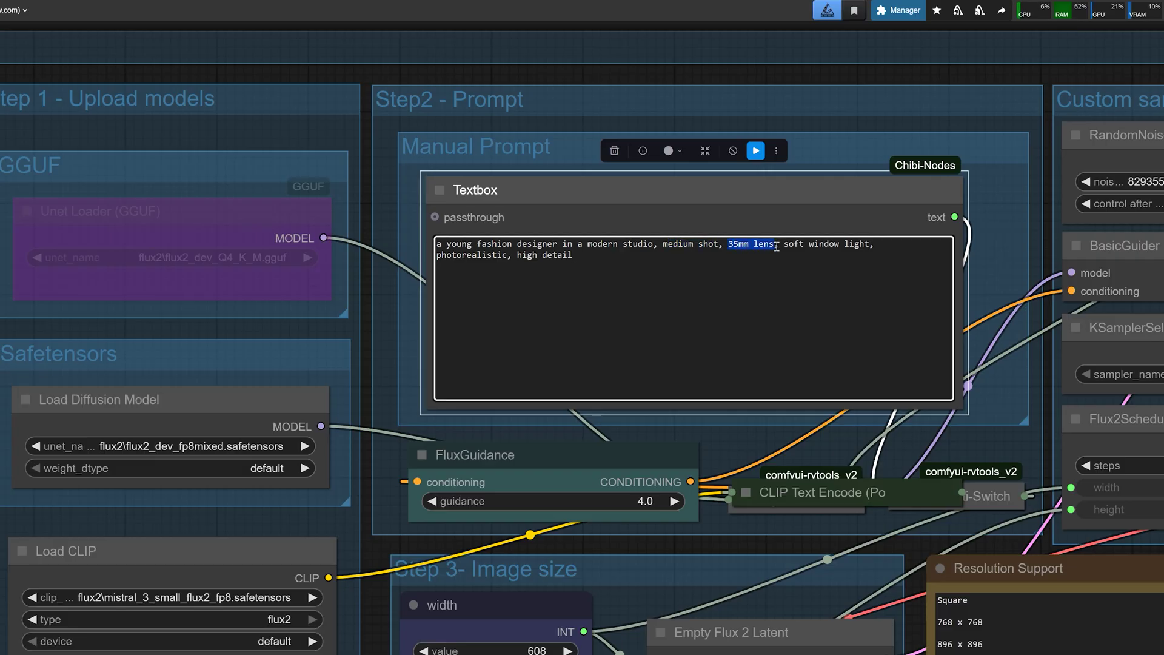
pyautogui.moveTo(437, 255); pyautogui.dragTo(536, 255)
pyautogui.click(531, 255)
# Step: Set the image height to 1536 and the width to 2048, matching the Wide size in the Resolution Support note
pyautogui.scroll(-4, 542, 287)
pyautogui.scroll(-2, 544, 287)
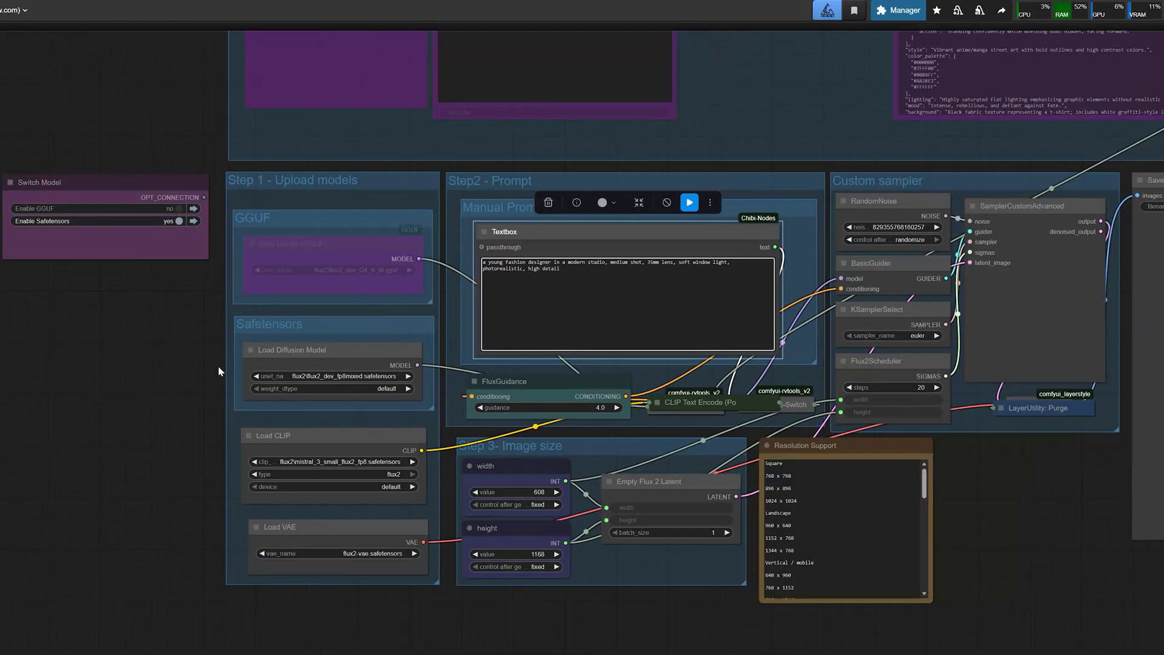
pyautogui.moveTo(221, 369); pyautogui.dragTo(104, 359)
pyautogui.scroll(7, 446, 494)
pyautogui.scroll(-5, 839, 567)
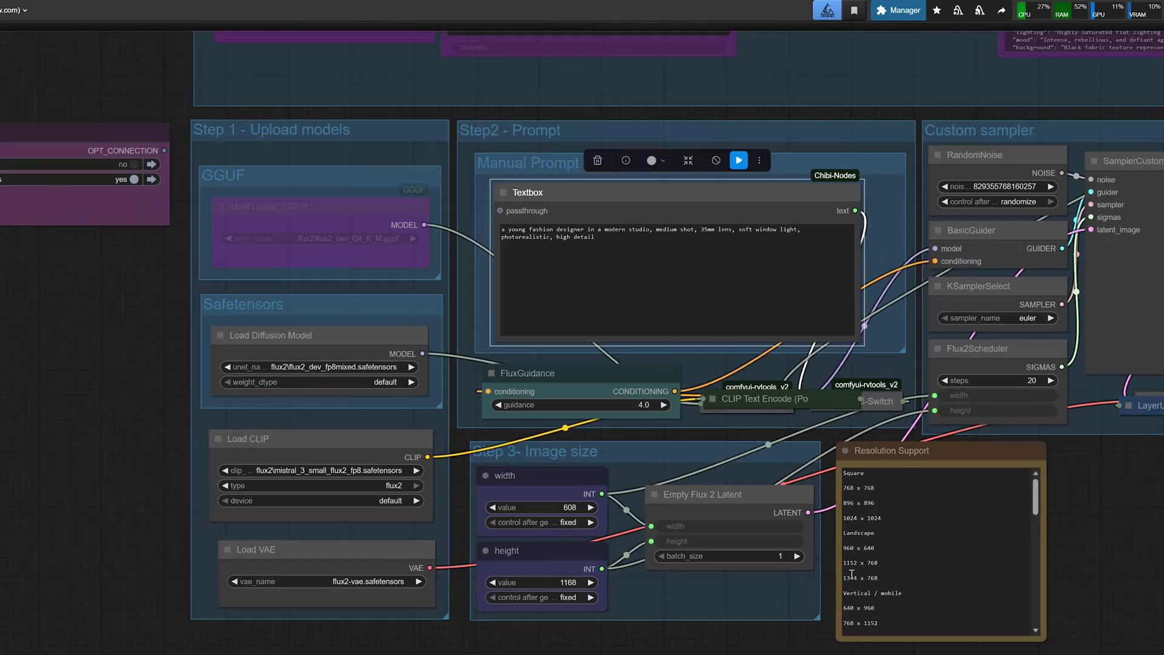
pyautogui.scroll(-5, 855, 576)
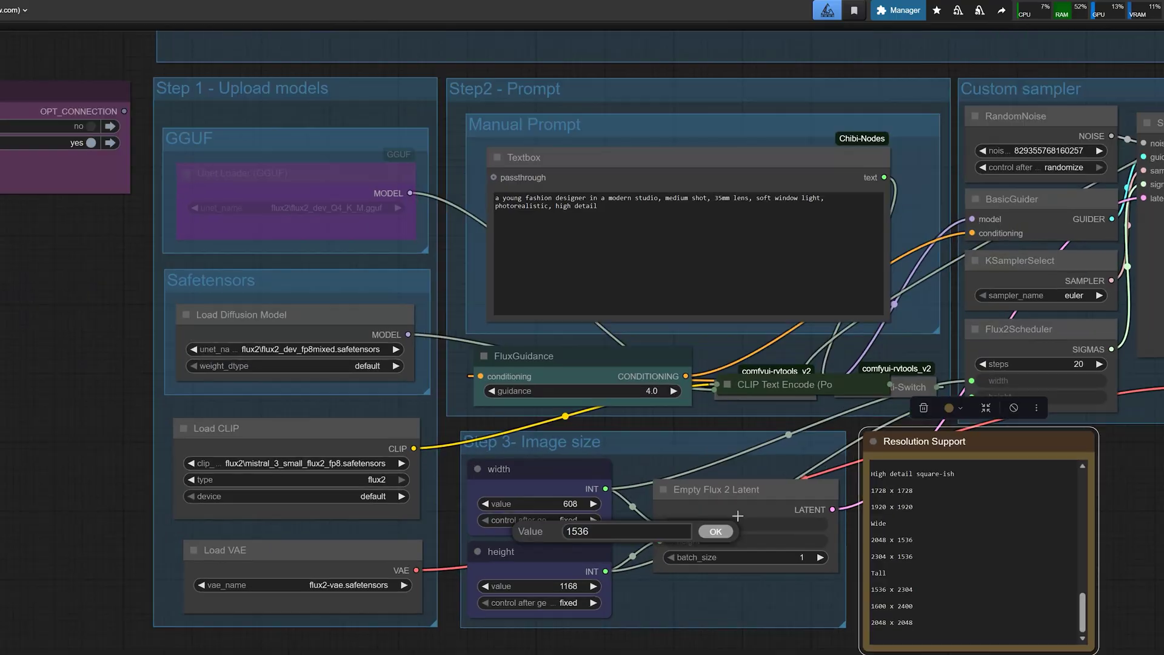
pyautogui.click(712, 535)
pyautogui.scroll(2, 603, 567)
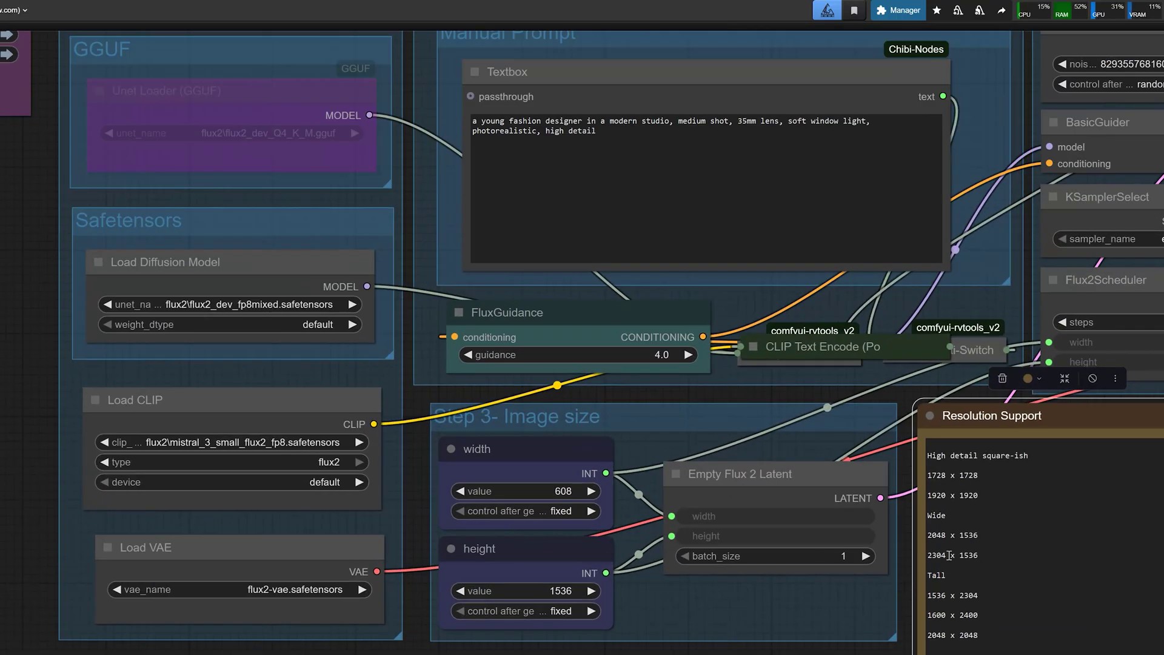
pyautogui.moveTo(948, 555)
pyautogui.mouseDown()
pyautogui.moveTo(924, 555)
pyautogui.moveTo(937, 535)
pyautogui.mouseUp()
pyautogui.click(929, 549)
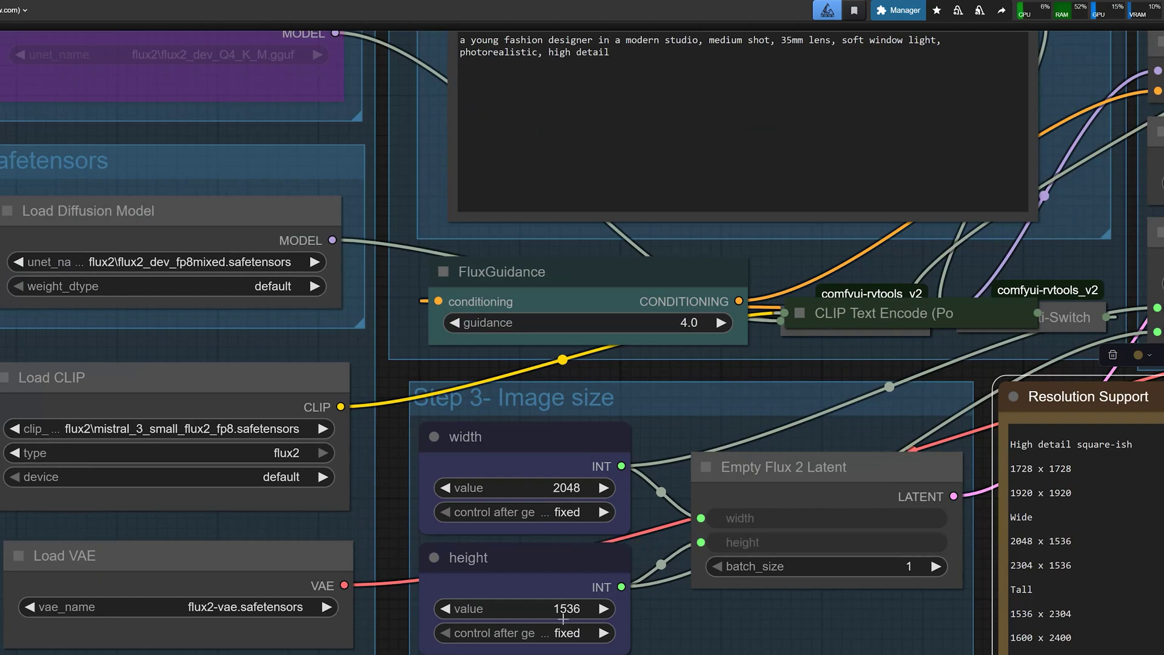
# Step: Run the workflow to generate the fashion designer image and show the output in the Save Image node
pyautogui.scroll(-3, 563, 619)
pyautogui.hotkey('ctrl', 'Return')
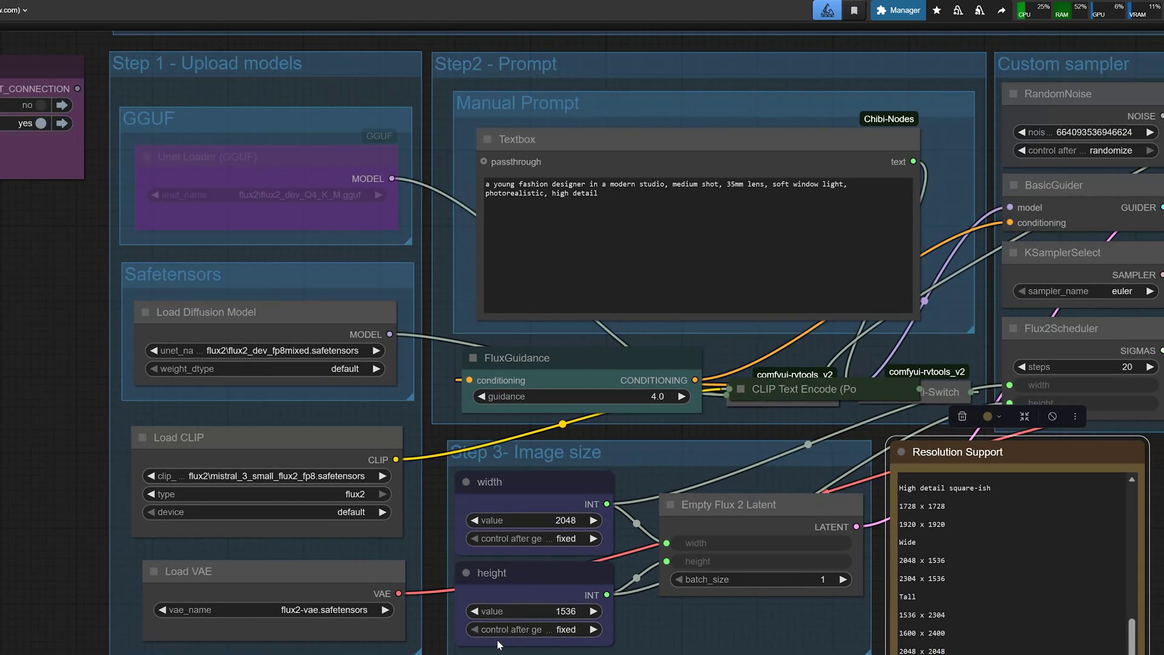
pyautogui.scroll(-6, 539, 618)
pyautogui.moveTo(995, 572); pyautogui.dragTo(785, 557)
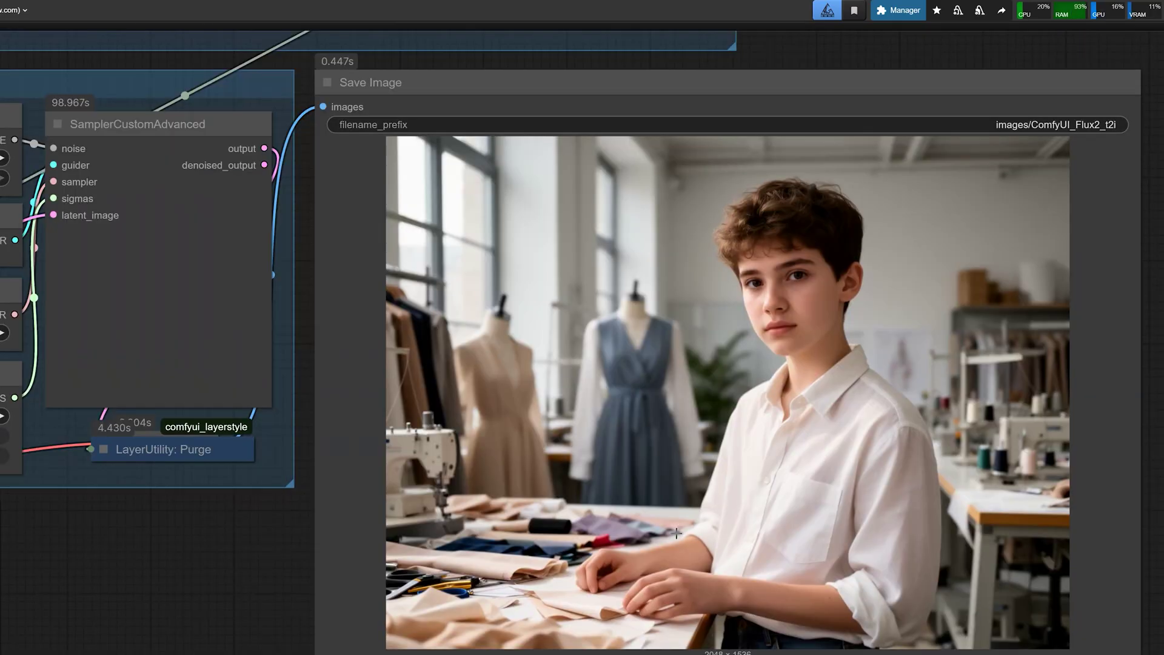
# Step: Examine the generated fashion designer portrait up close, including the face, skin texture and studio background
pyautogui.scroll(1, 772, 586)
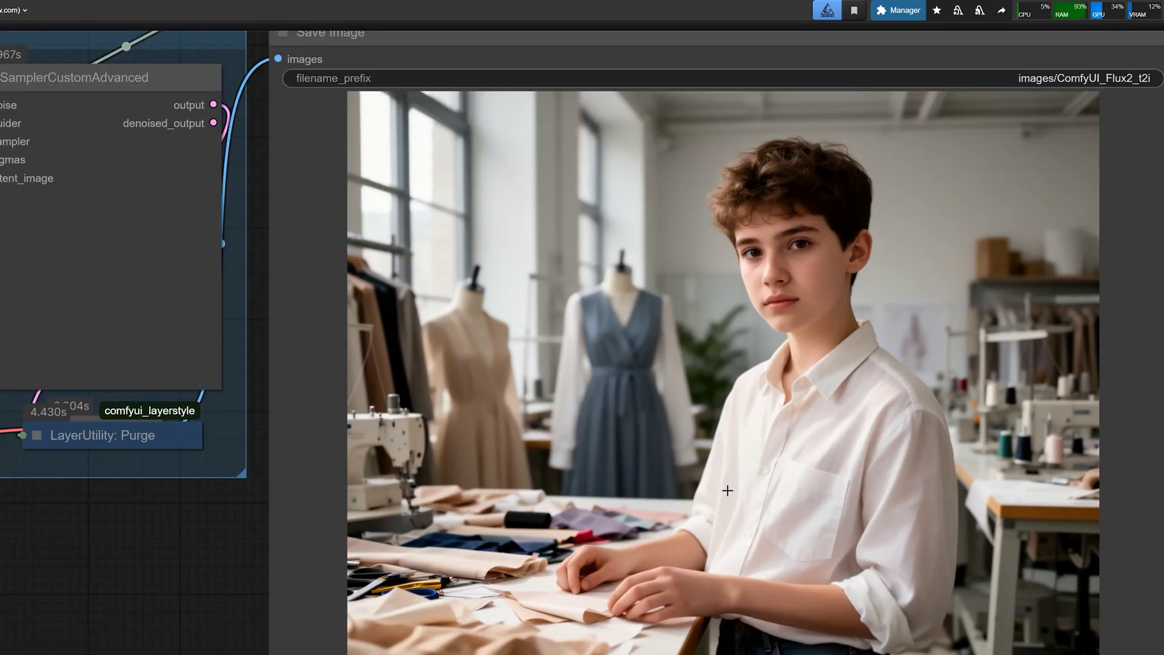
pyautogui.scroll(-1, 849, 384)
pyautogui.scroll(4, 765, 277)
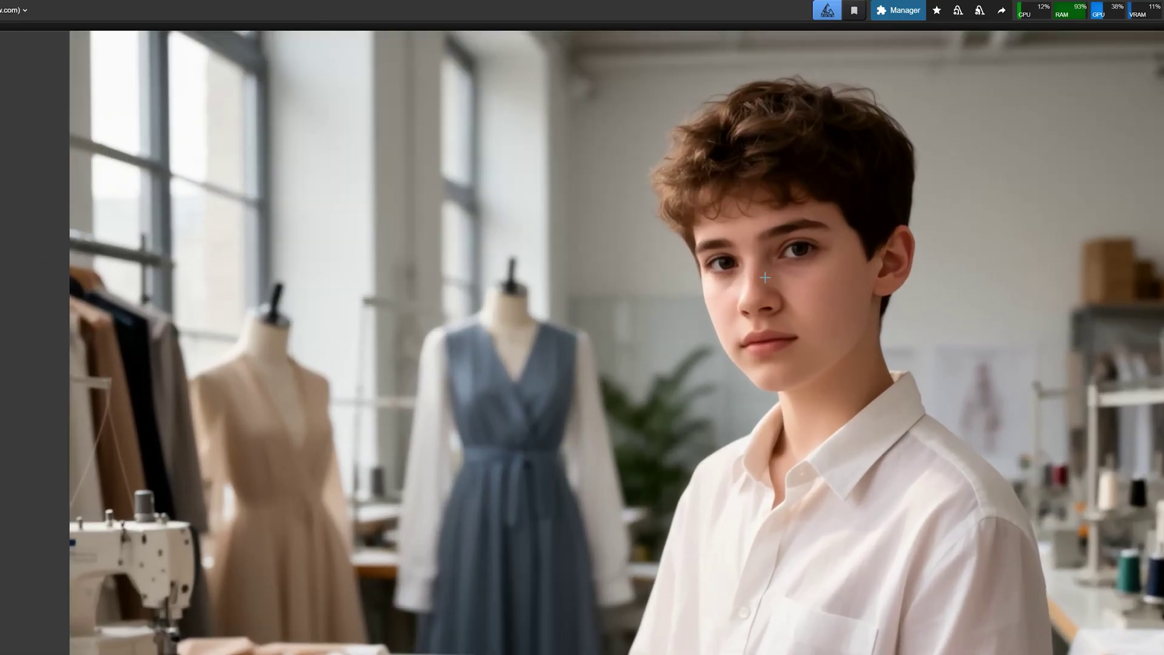
pyautogui.scroll(5, 766, 277)
pyautogui.scroll(-3, 770, 276)
pyautogui.scroll(5, 782, 274)
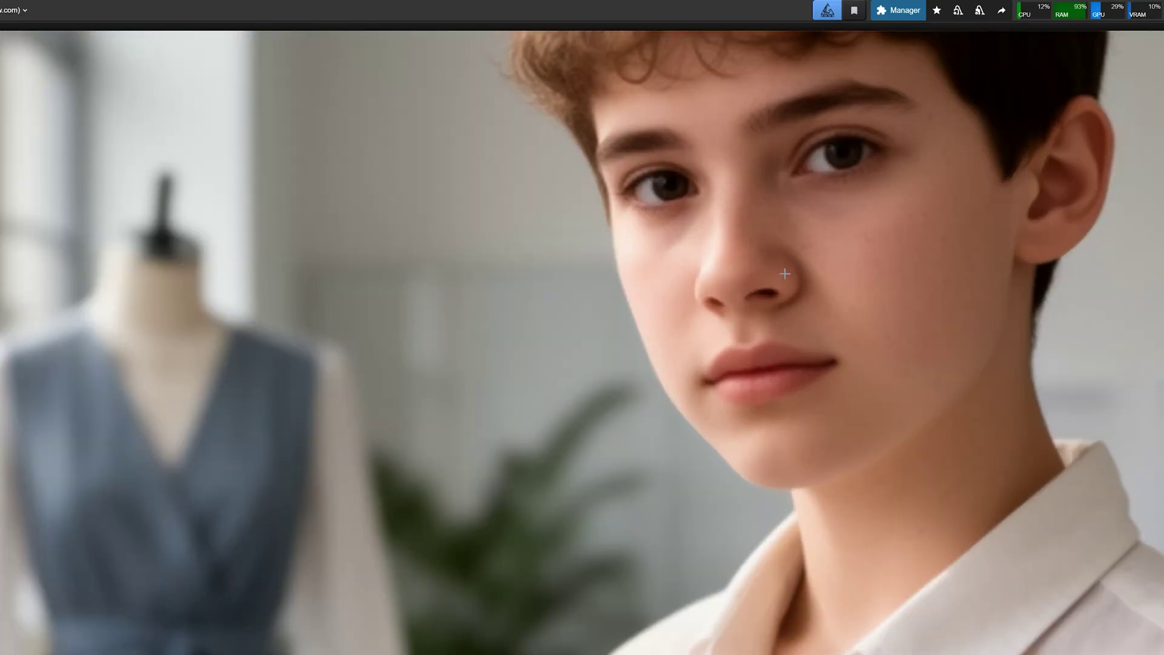
pyautogui.scroll(-10, 783, 442)
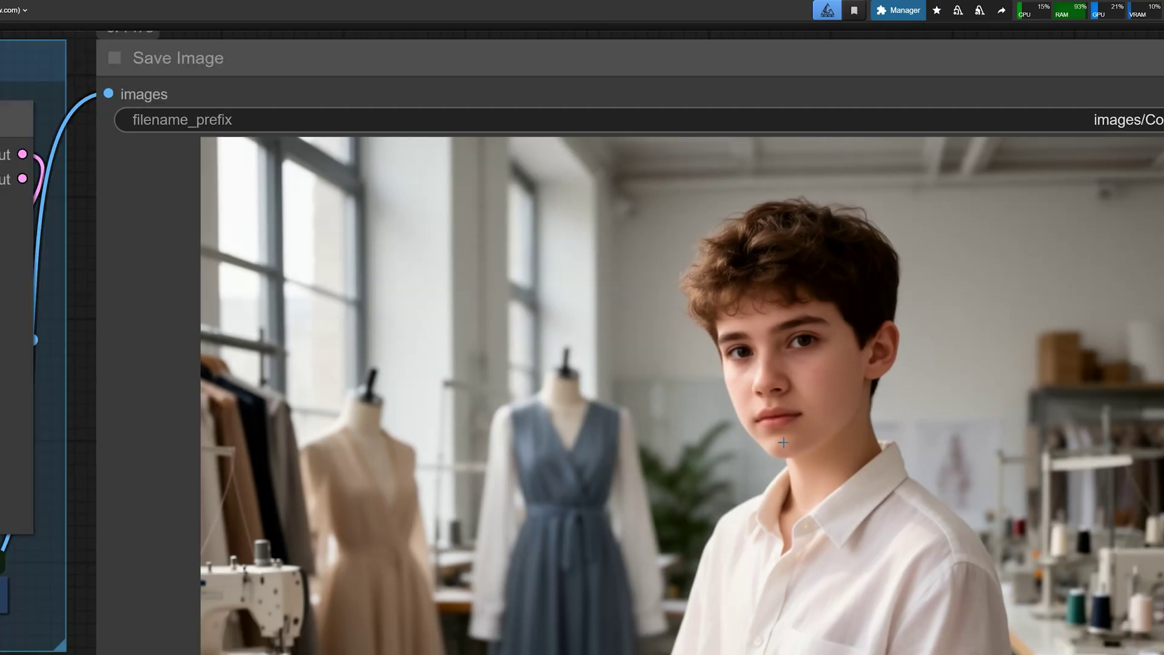
pyautogui.scroll(-2, 783, 442)
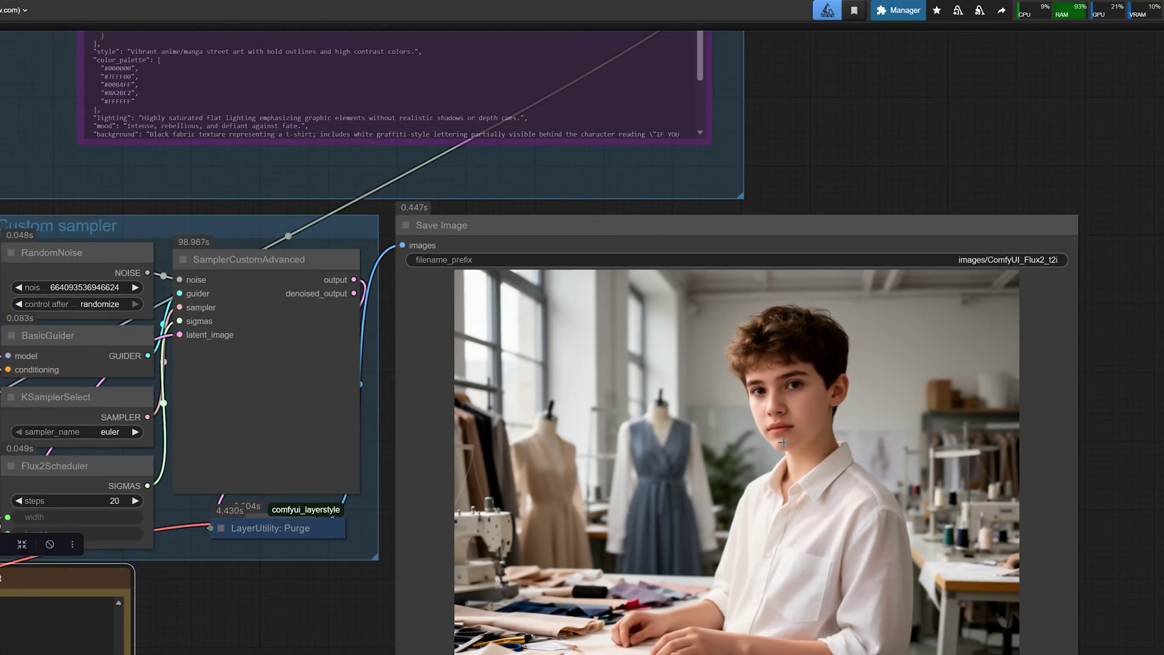
# Step: Check the generated portrait's pixel dimensions and its sampling and execution times in the ComfyUI console window
pyautogui.moveTo(340, 594); pyautogui.dragTo(502, 535)
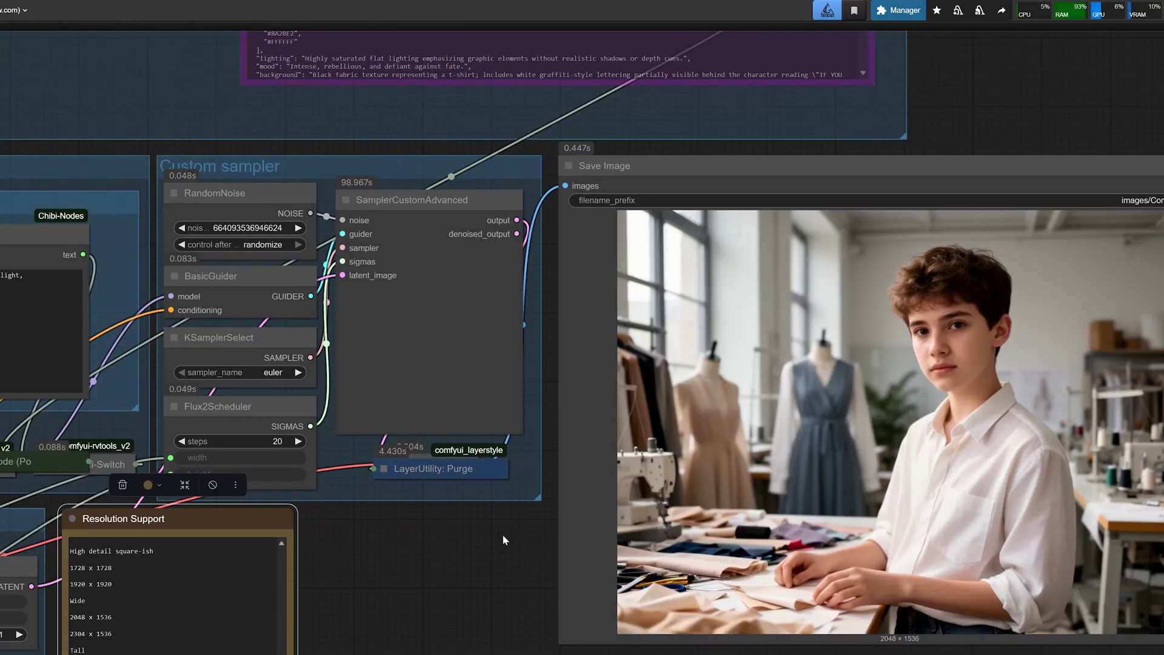
pyautogui.scroll(1, 811, 619)
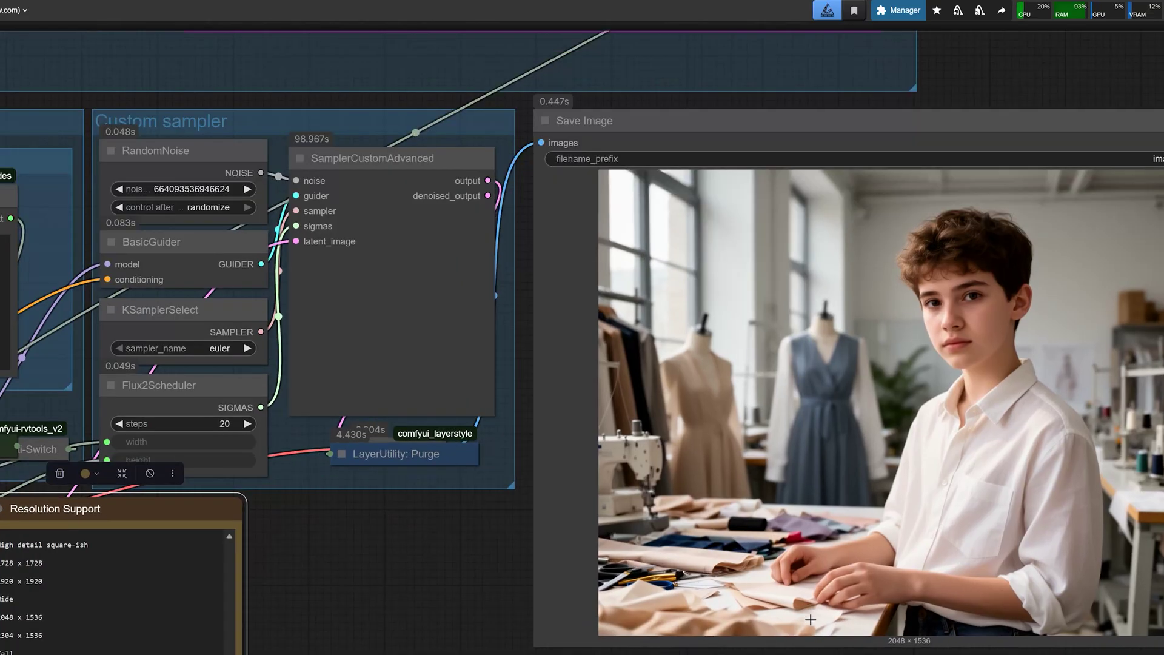
pyautogui.scroll(3, 882, 642)
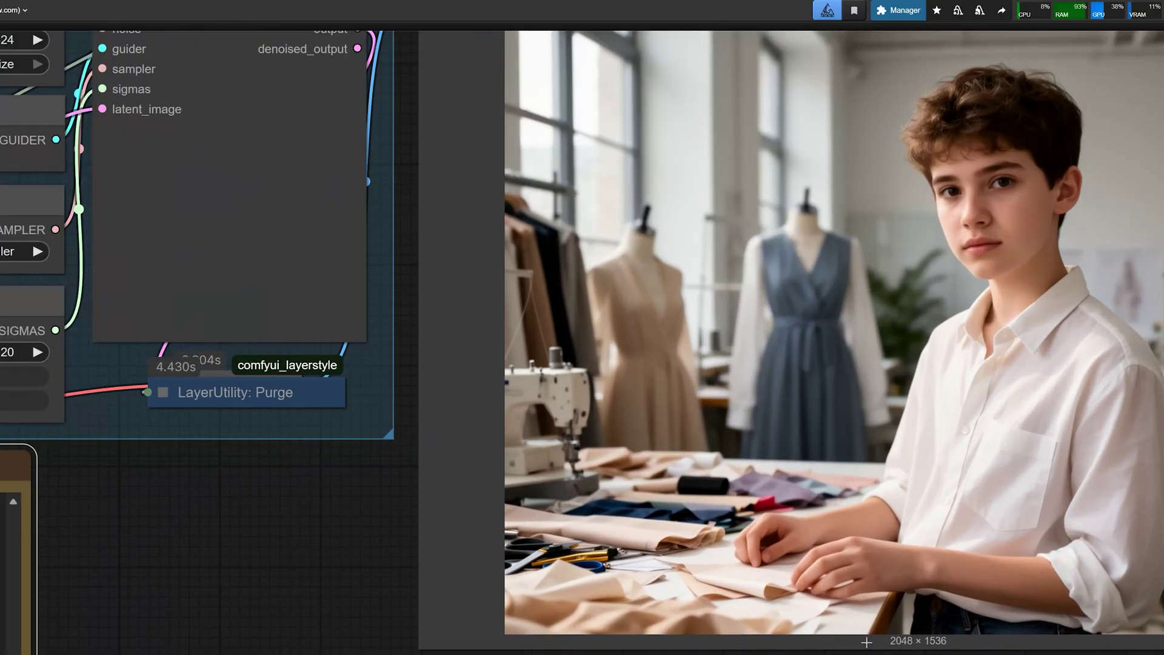
pyautogui.scroll(-1, 683, 488)
pyautogui.moveTo(341, 532); pyautogui.dragTo(427, 584)
pyautogui.click(644, 654)
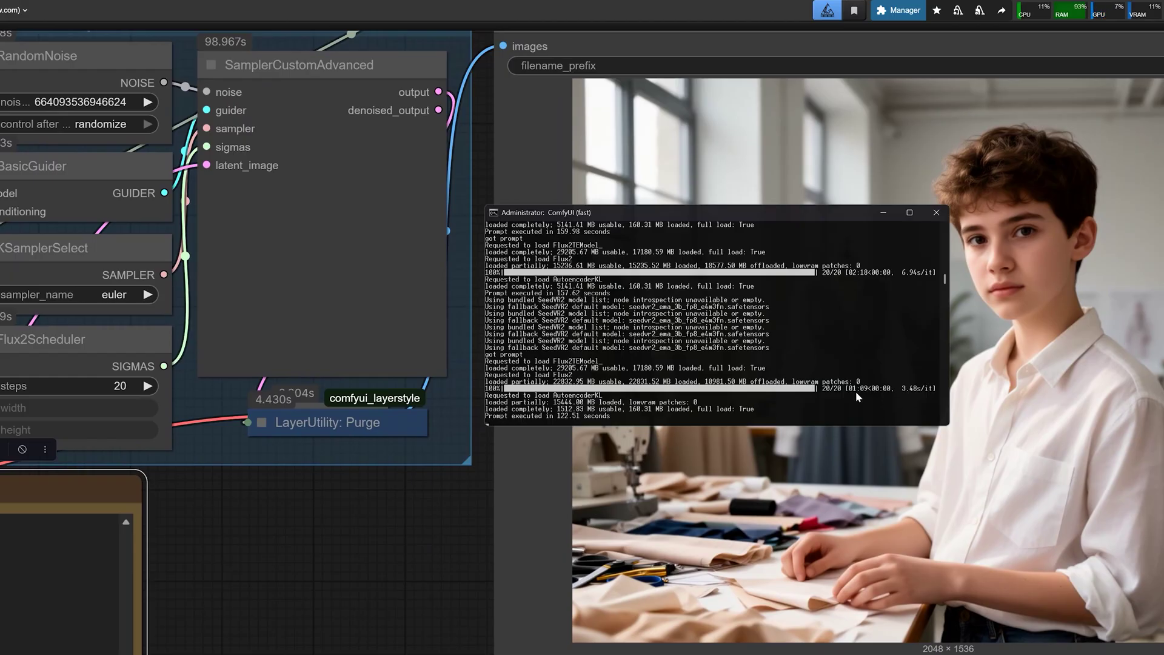
pyautogui.click(411, 573)
# Step: Replace the manual prompt with the copied text starting "cinematic frame from a thriller film, rainy street at night, a lone person walking under a bright umbrella"
pyautogui.scroll(-2, 408, 550)
pyautogui.moveTo(411, 549); pyautogui.dragTo(932, 560)
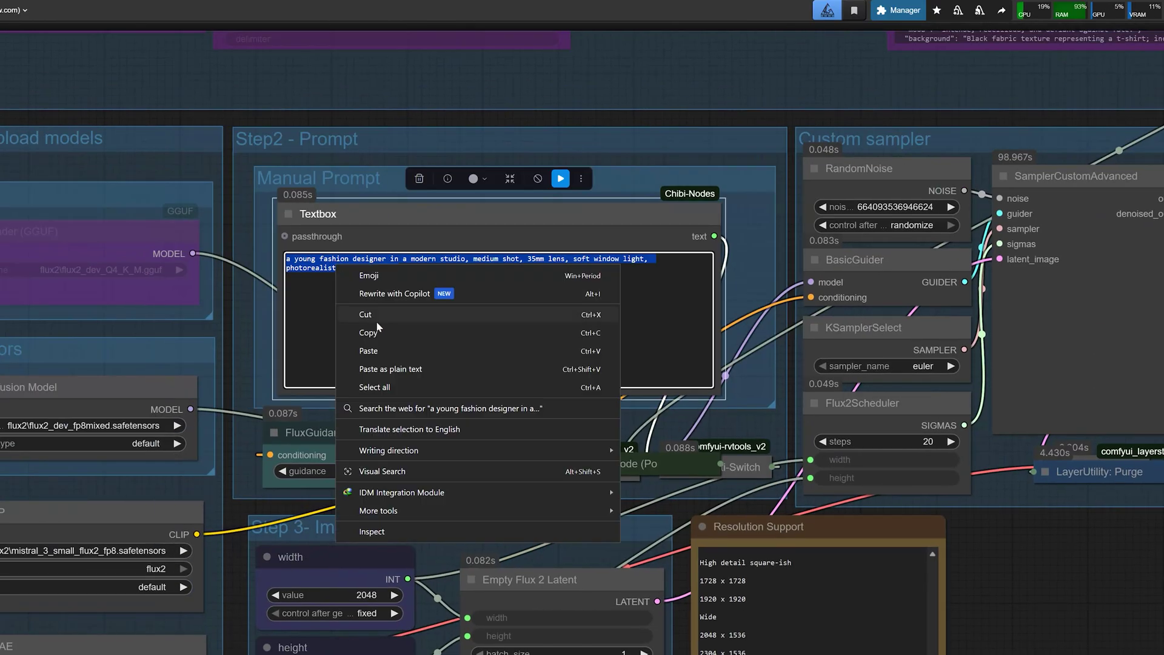
pyautogui.click(383, 350)
pyautogui.scroll(3, 270, 292)
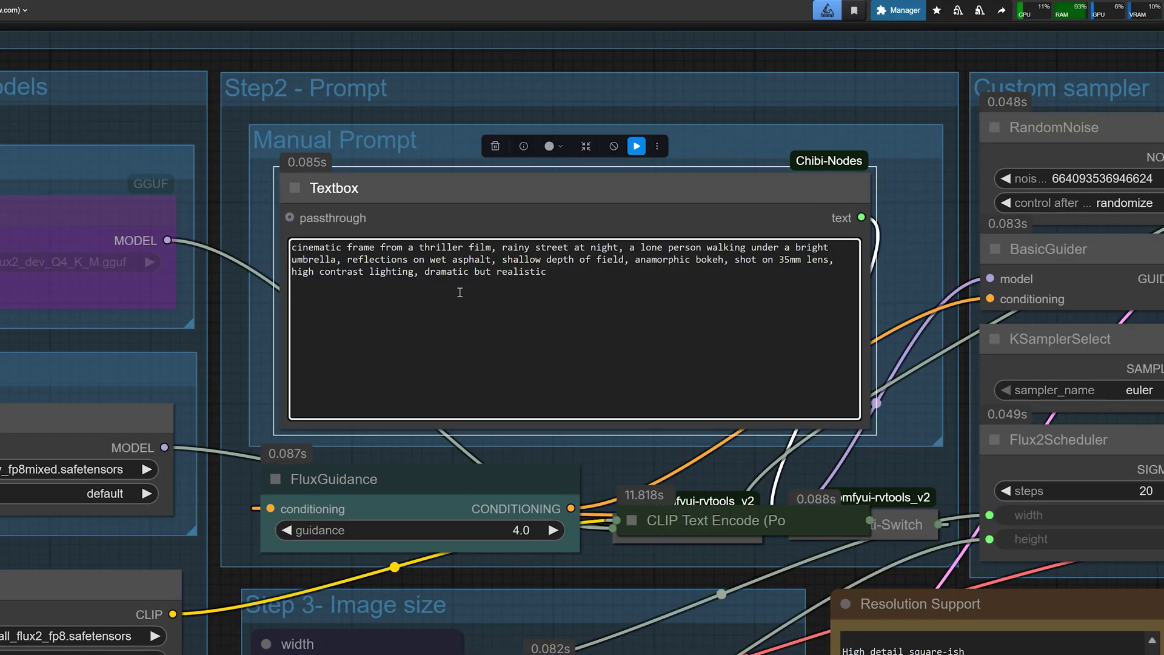
# Step: Run the workflow to generate the rainy street thriller image
pyautogui.scroll(-5, 460, 292)
pyautogui.moveTo(929, 542); pyautogui.dragTo(640, 543)
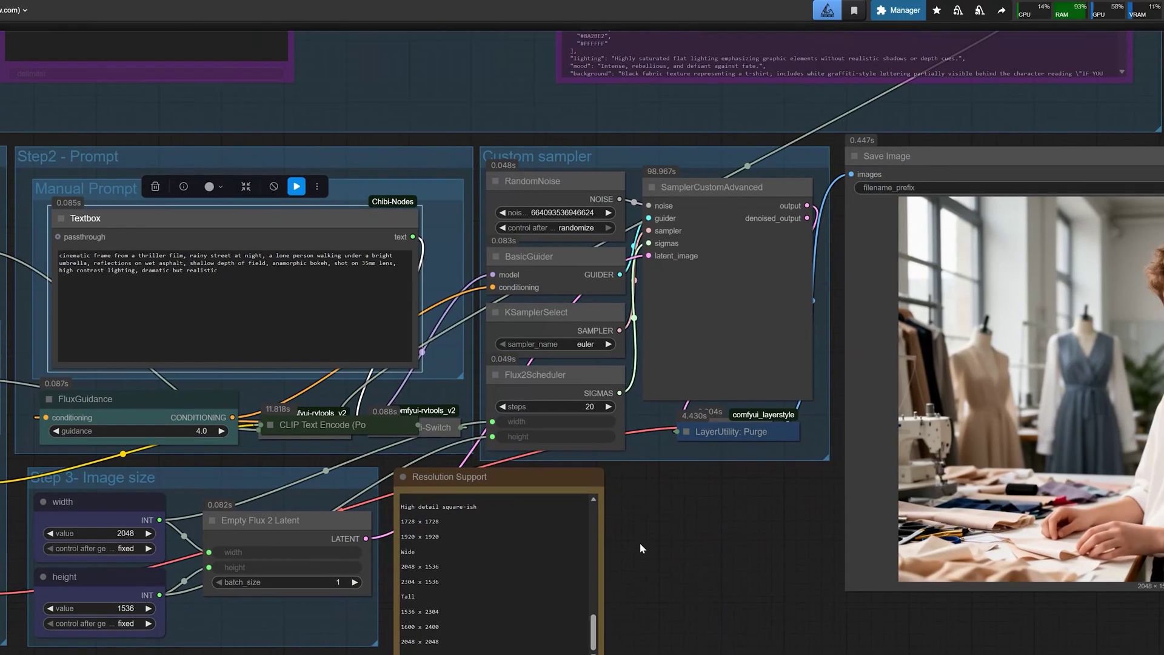
pyautogui.hotkey('ctrl', 'Return')
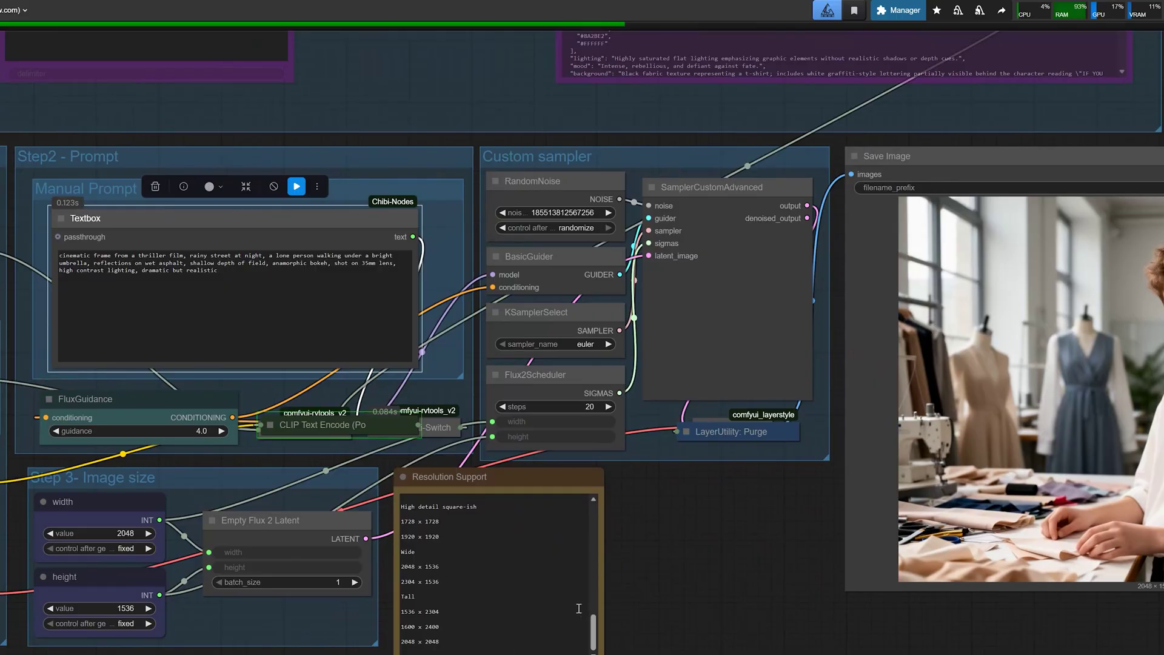
# Step: Look through the Resolution Support note down to the high detail, wide and tall sizes
pyautogui.moveTo(720, 590); pyautogui.dragTo(523, 593)
pyautogui.scroll(6, 337, 601)
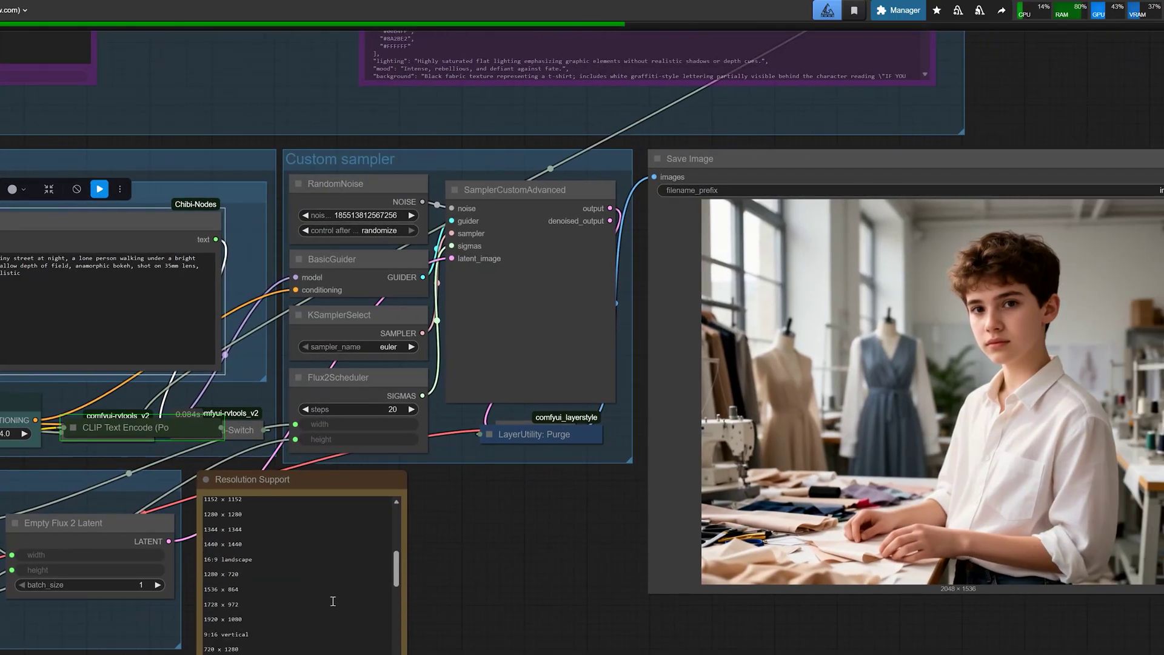
pyautogui.moveTo(397, 556); pyautogui.dragTo(396, 650)
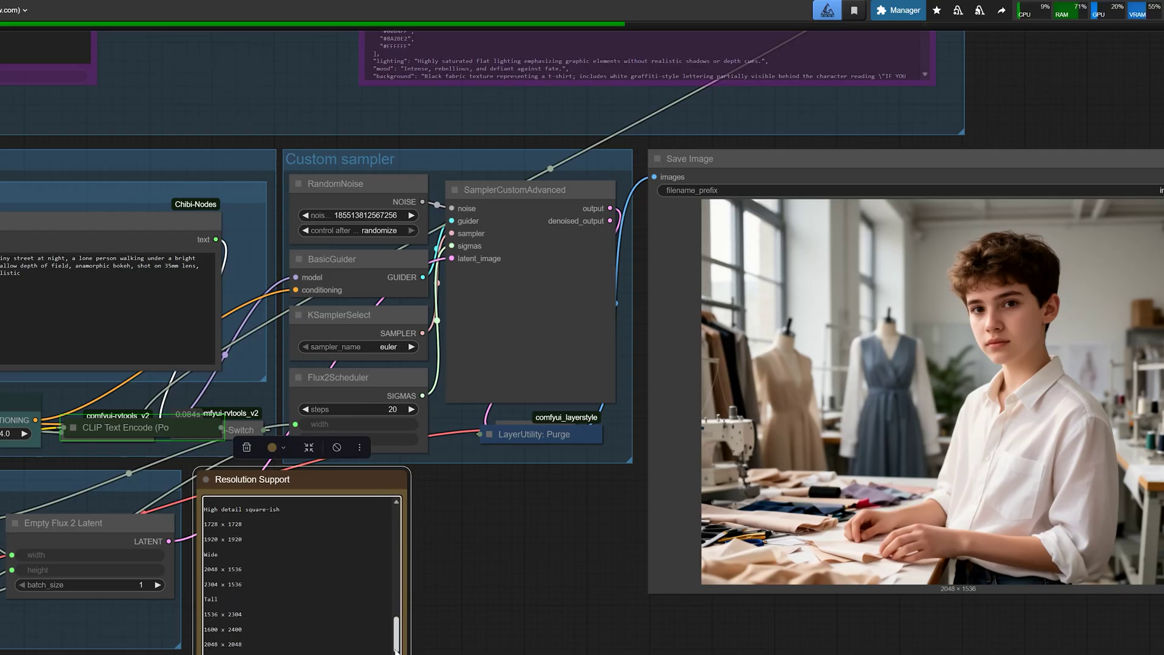
pyautogui.click(294, 600)
pyautogui.click(259, 587)
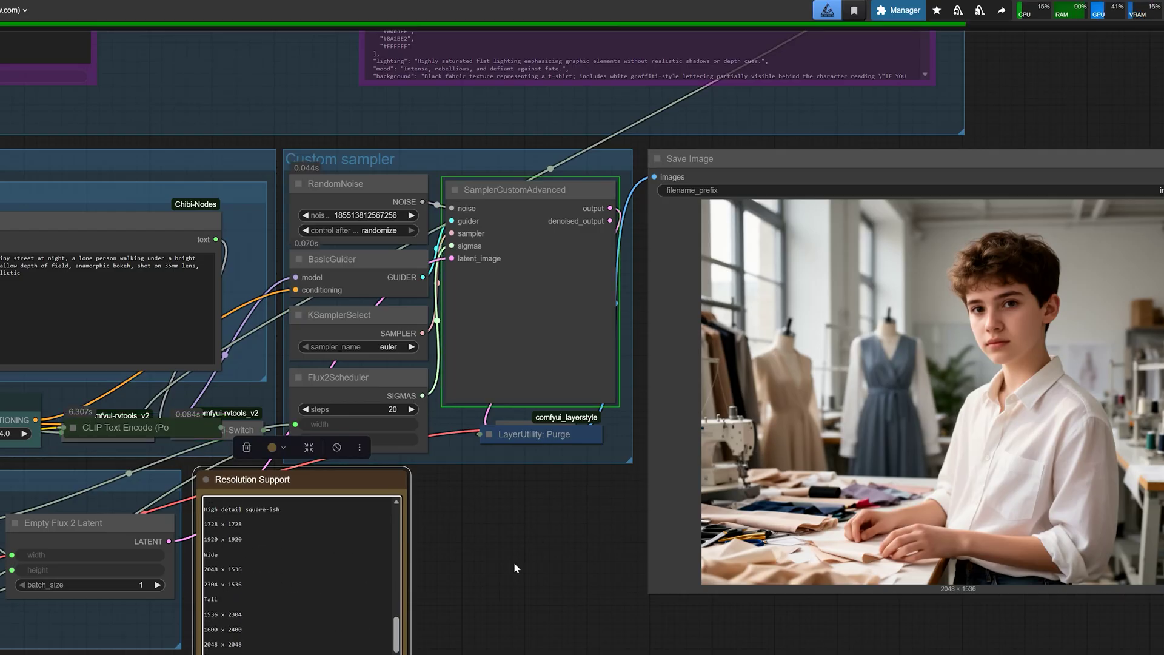
# Step: Inspect the generated rainy street image in the Save Image node, including the umbrella figure and wet road reflections
pyautogui.scroll(-2, 515, 563)
pyautogui.moveTo(504, 559); pyautogui.dragTo(349, 539)
pyautogui.scroll(2, 420, 557)
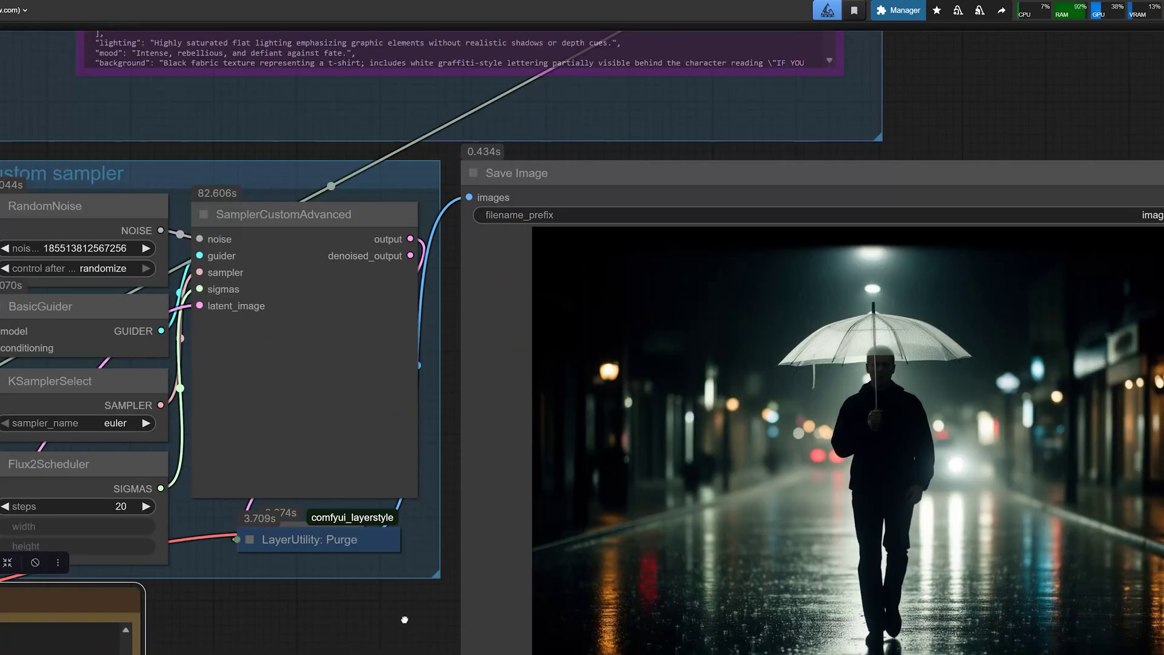
pyautogui.moveTo(405, 619); pyautogui.dragTo(252, 594)
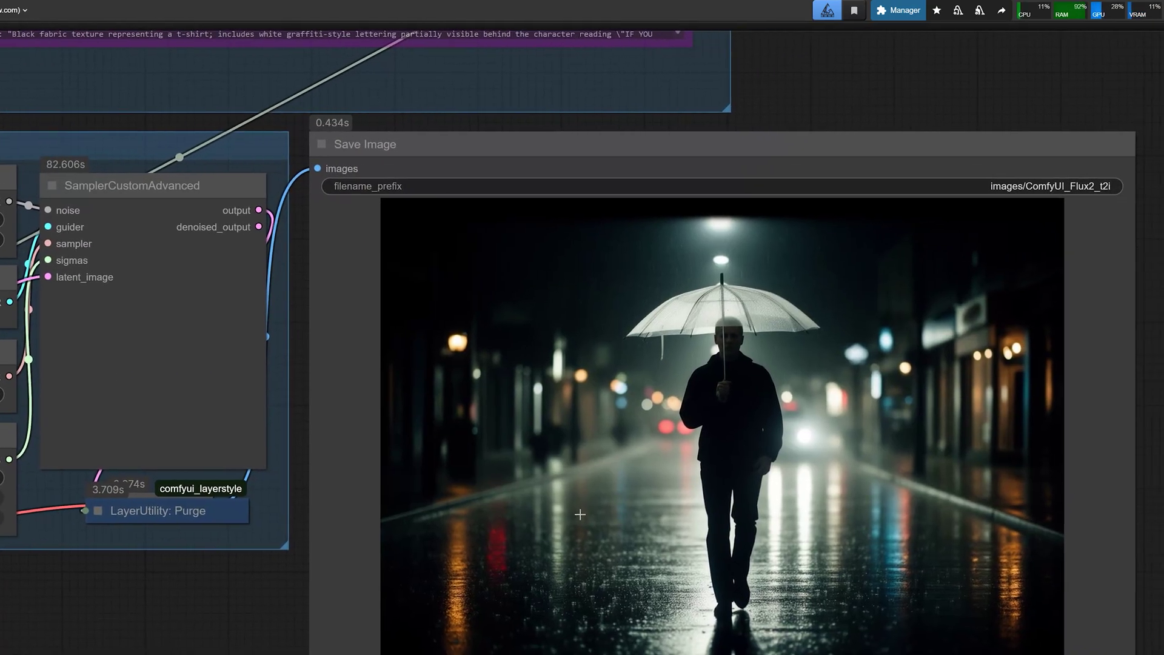
pyautogui.scroll(4, 580, 514)
pyautogui.scroll(-1, 799, 449)
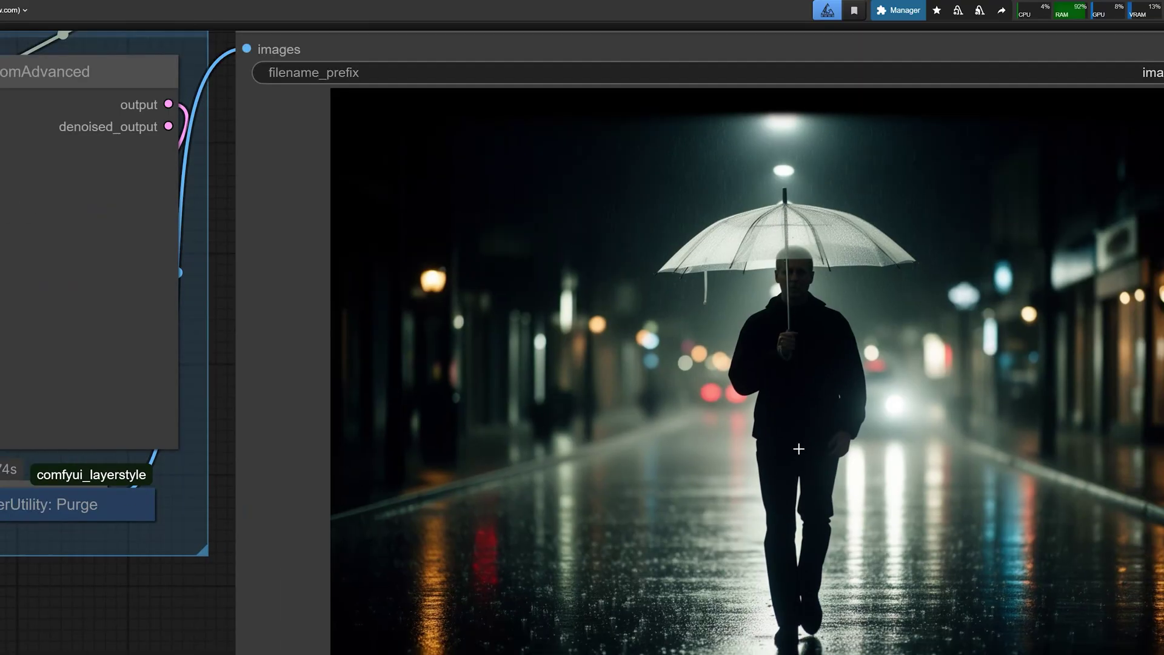
# Step: Check the execution time of the rainy street generation in the ComfyUI console window
pyautogui.scroll(-3, 799, 449)
pyautogui.moveTo(265, 599); pyautogui.dragTo(726, 547)
pyautogui.scroll(-1, 718, 548)
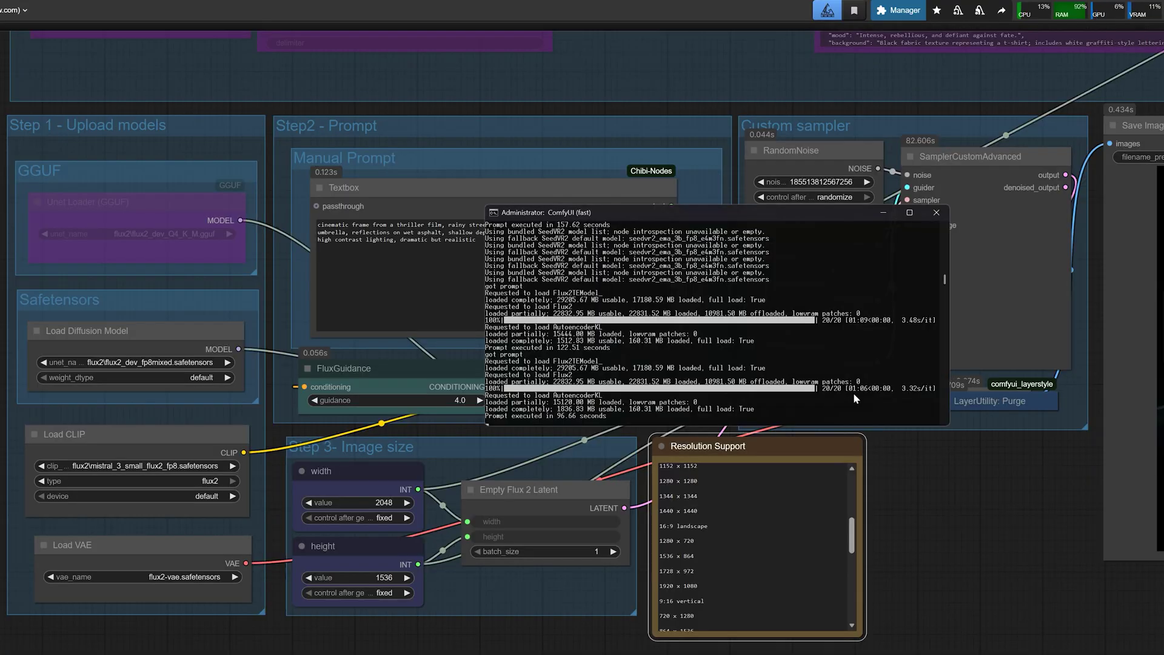
pyautogui.click(965, 494)
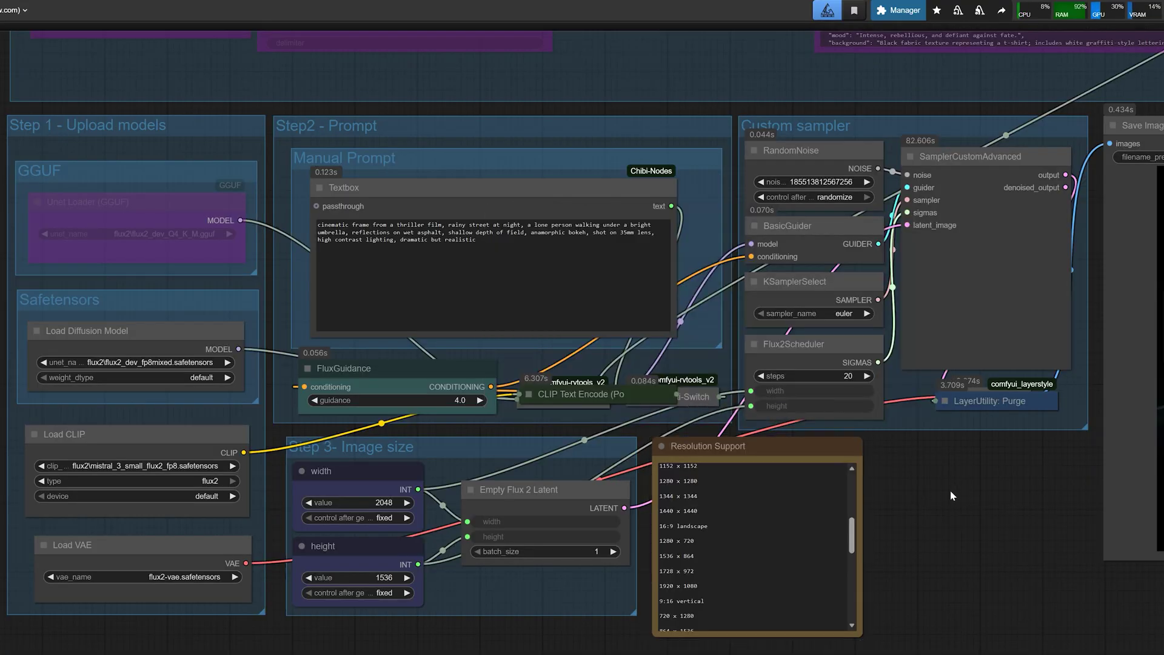
# Step: Enable Auto Prompt in place of Manual Prompt in the prompt Switch Model node
pyautogui.moveTo(950, 490); pyautogui.dragTo(867, 553)
pyautogui.scroll(1, 729, 467)
pyautogui.scroll(-2, 401, 540)
pyautogui.scroll(-3, 645, 441)
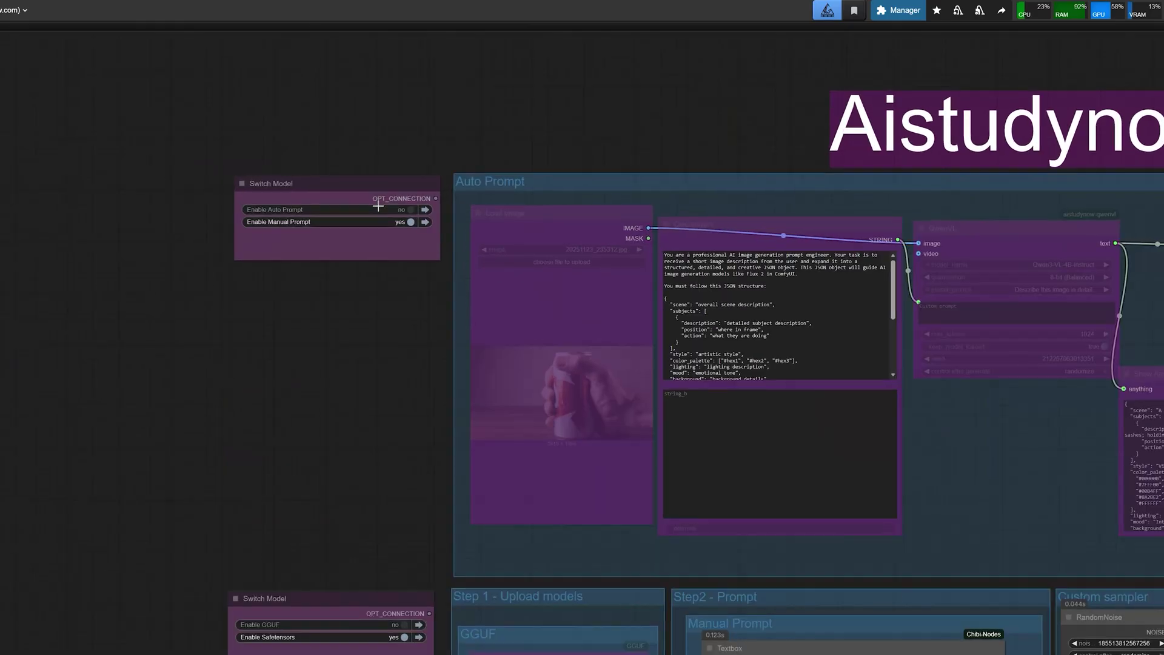
pyautogui.scroll(3, 382, 212)
pyautogui.click(255, 225)
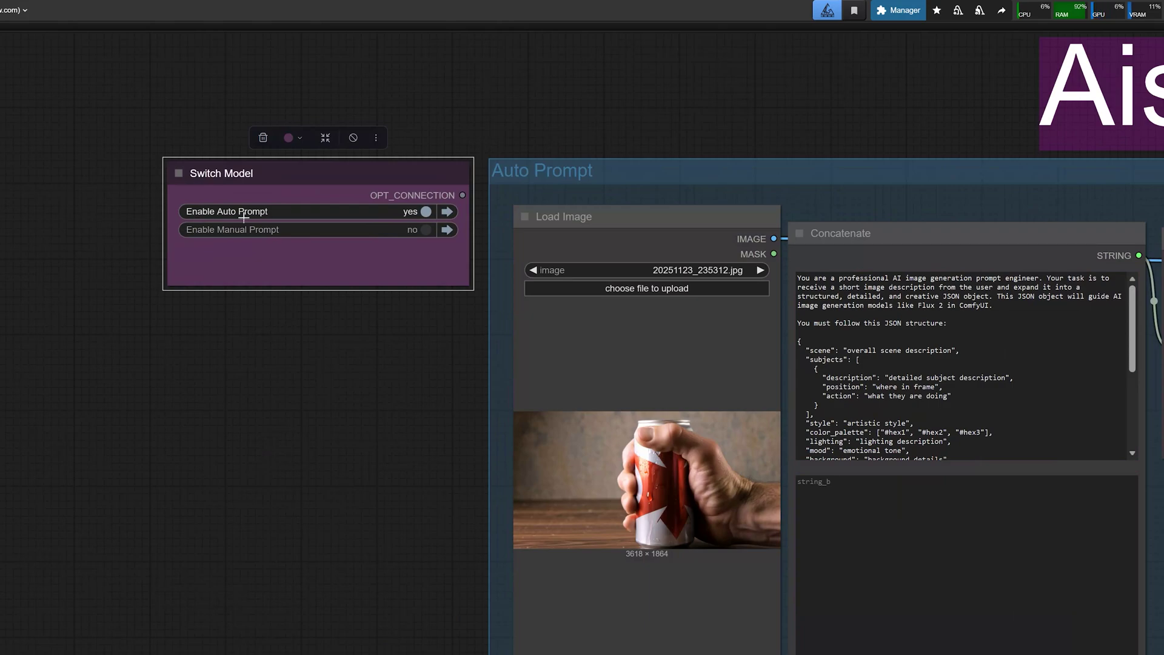
# Step: Load 10.png as the source image in the Auto Prompt group's Load Image node and inspect it
pyautogui.click(446, 276)
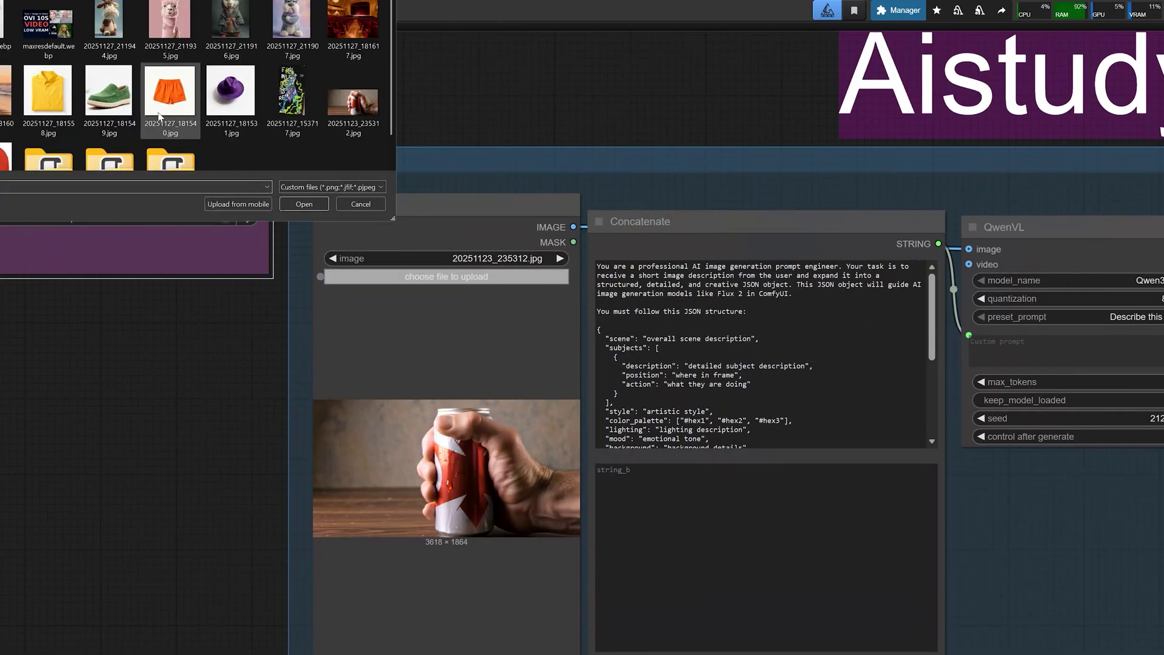
pyautogui.scroll(-1, 213, 135)
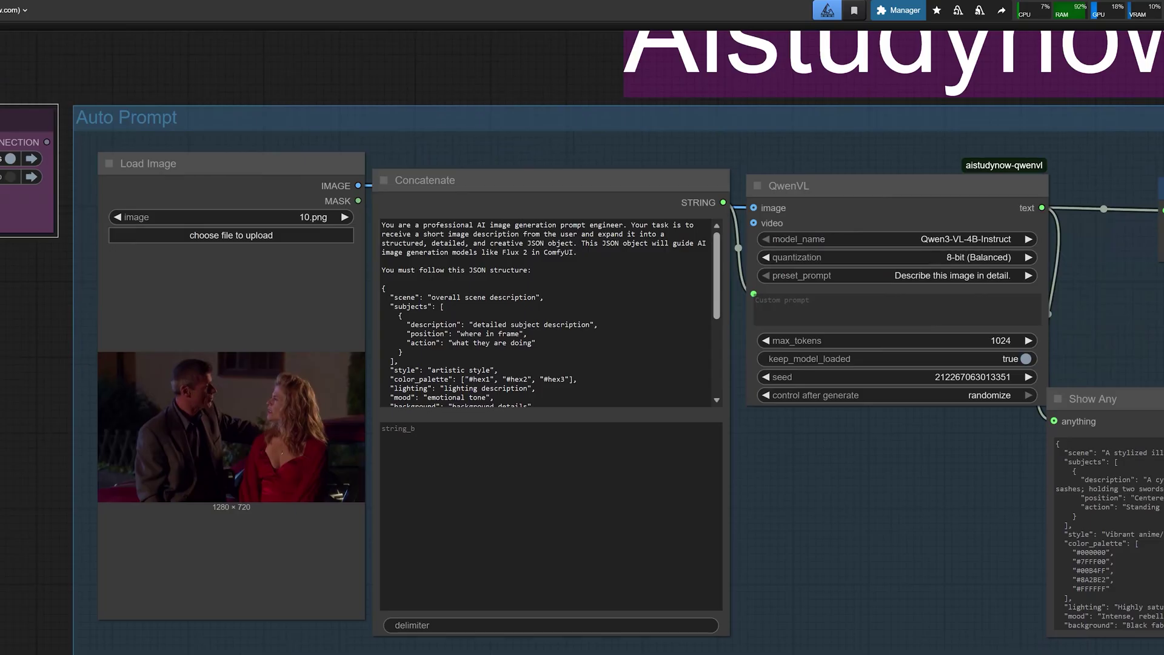
pyautogui.scroll(5, 220, 450)
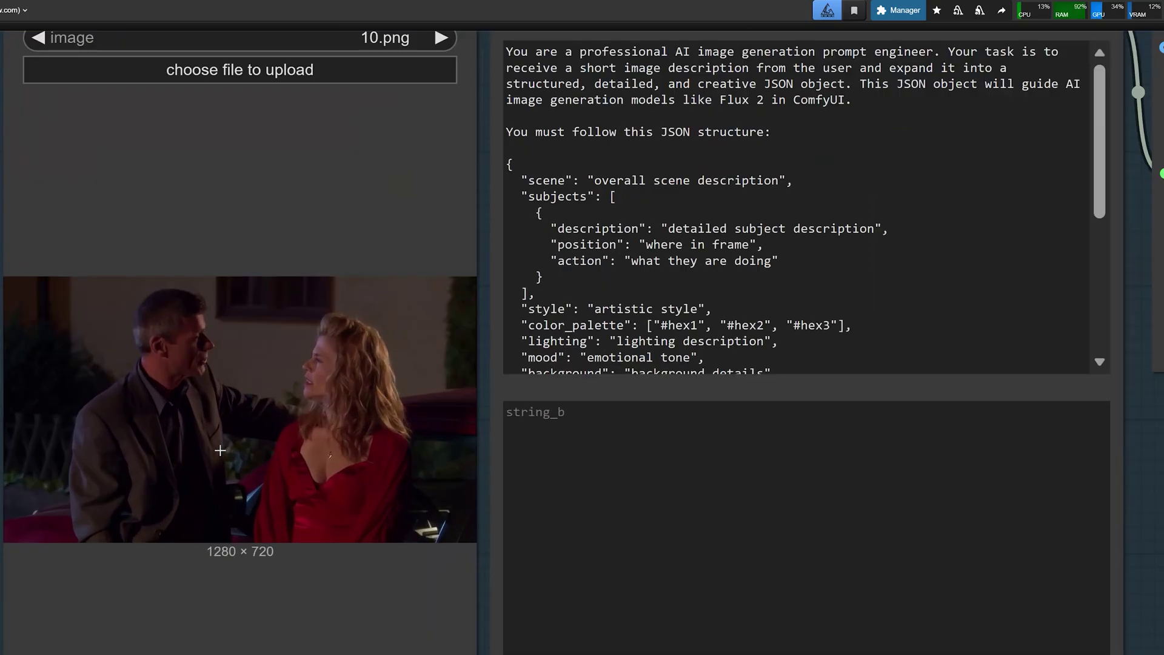
pyautogui.scroll(-2, 221, 450)
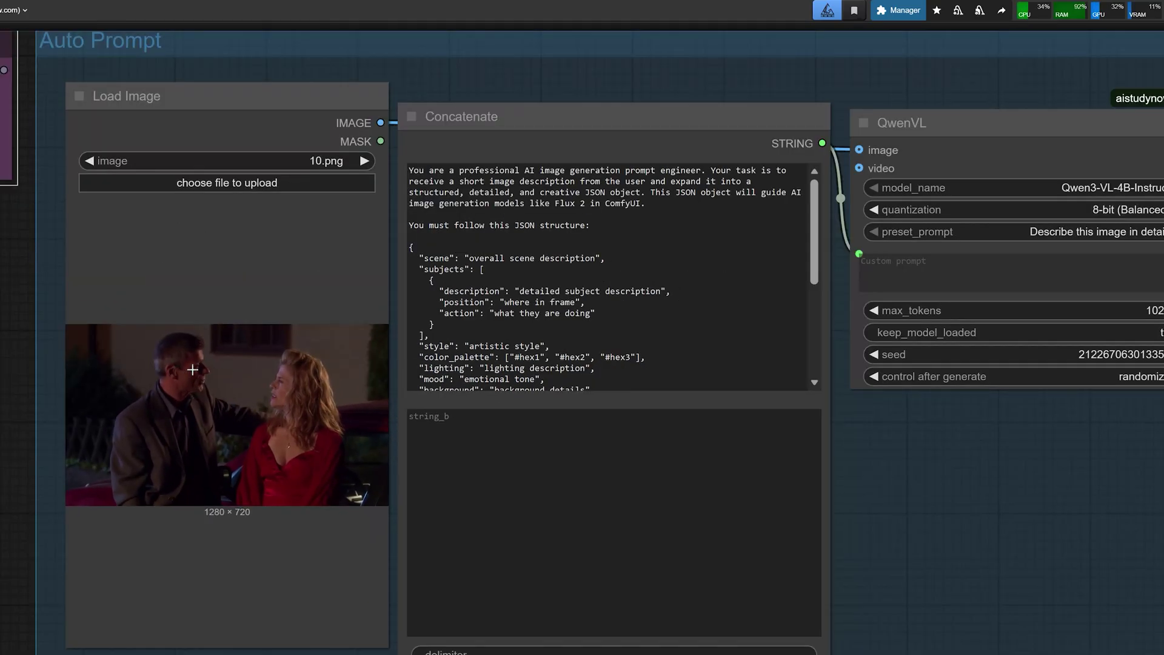
# Step: Inspect the reference image in the Load Image node and the model and quantization settings of the QwenVL node
pyautogui.scroll(3, 222, 383)
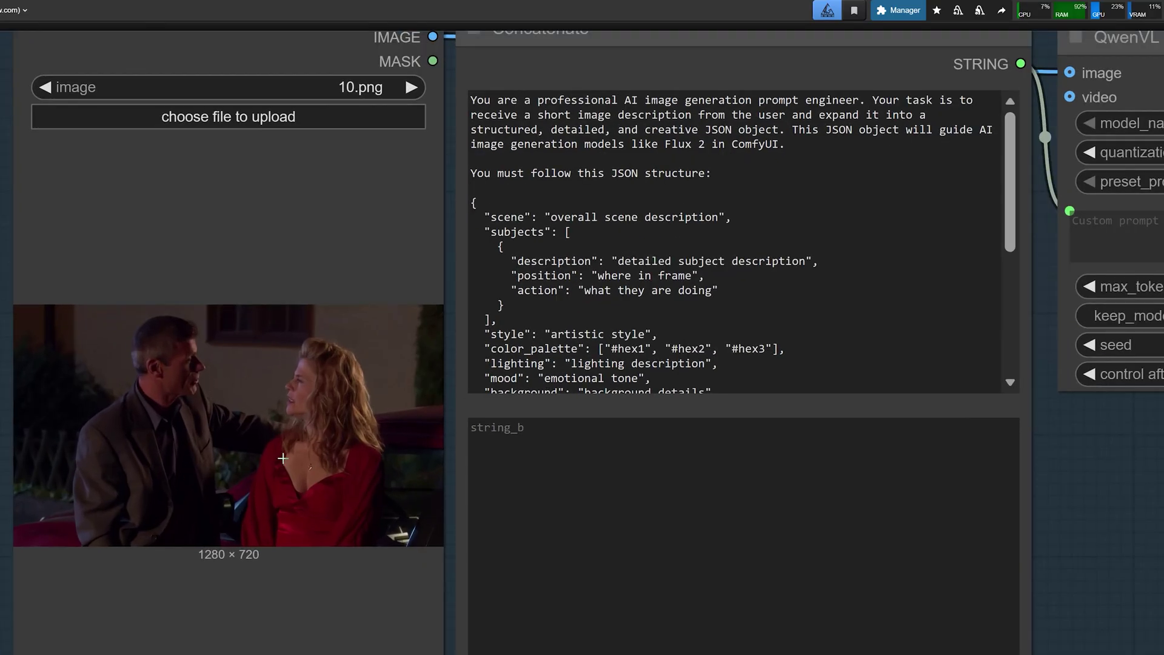
pyautogui.scroll(-5, 198, 423)
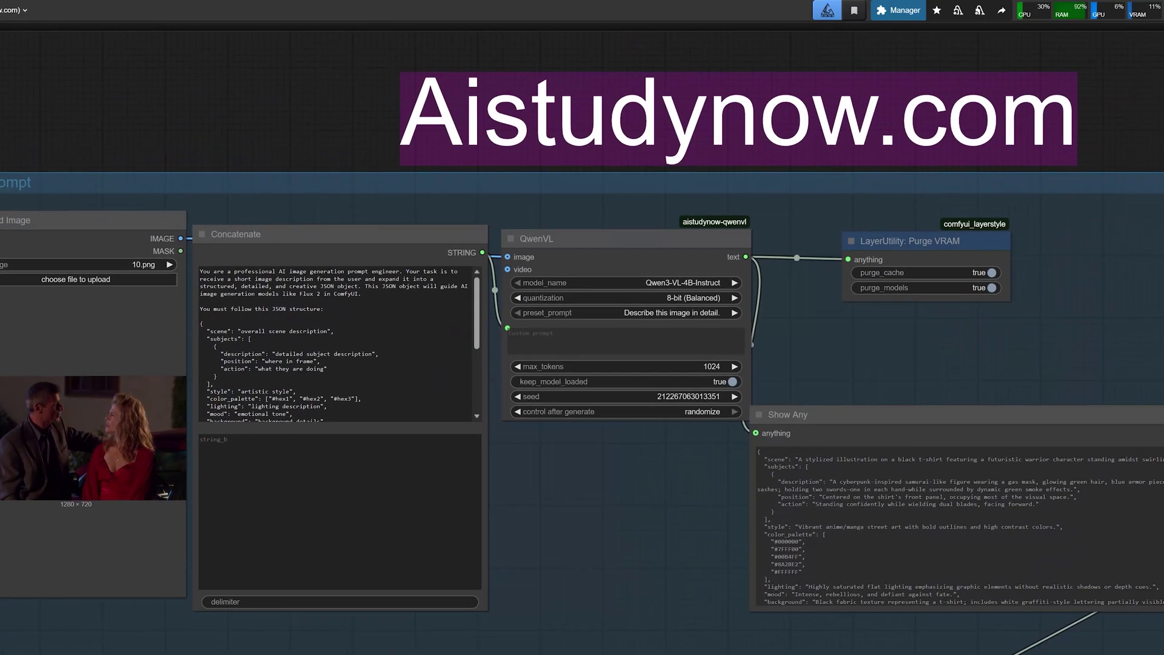
pyautogui.scroll(2, 336, 291)
pyautogui.click(590, 239)
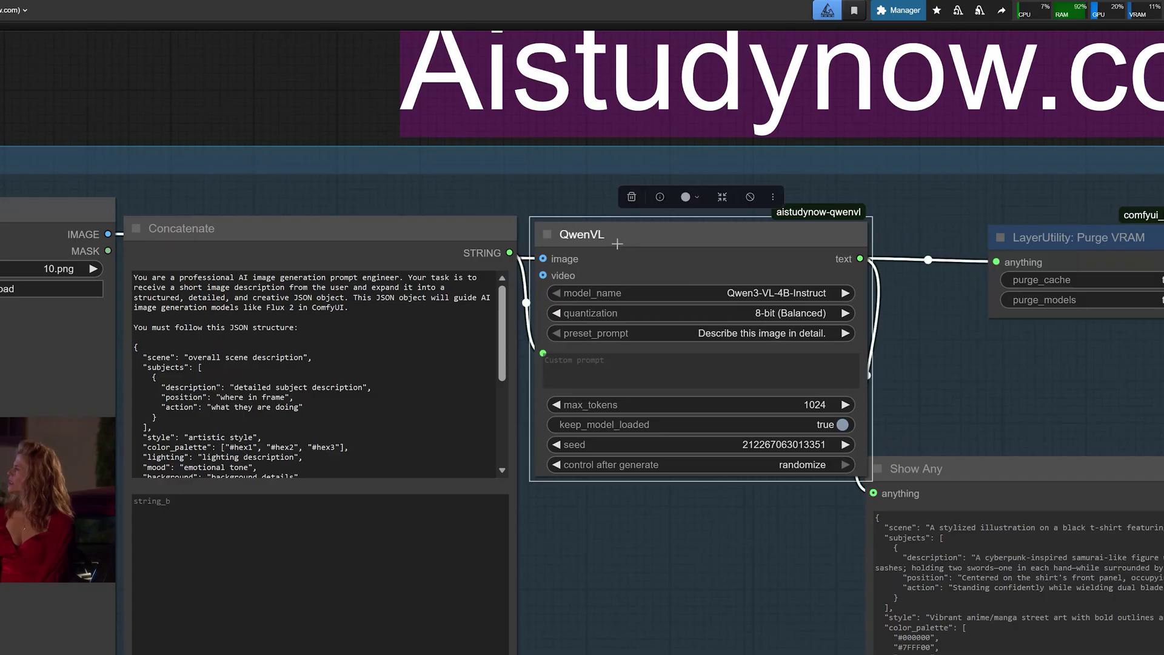
pyautogui.scroll(4, 590, 240)
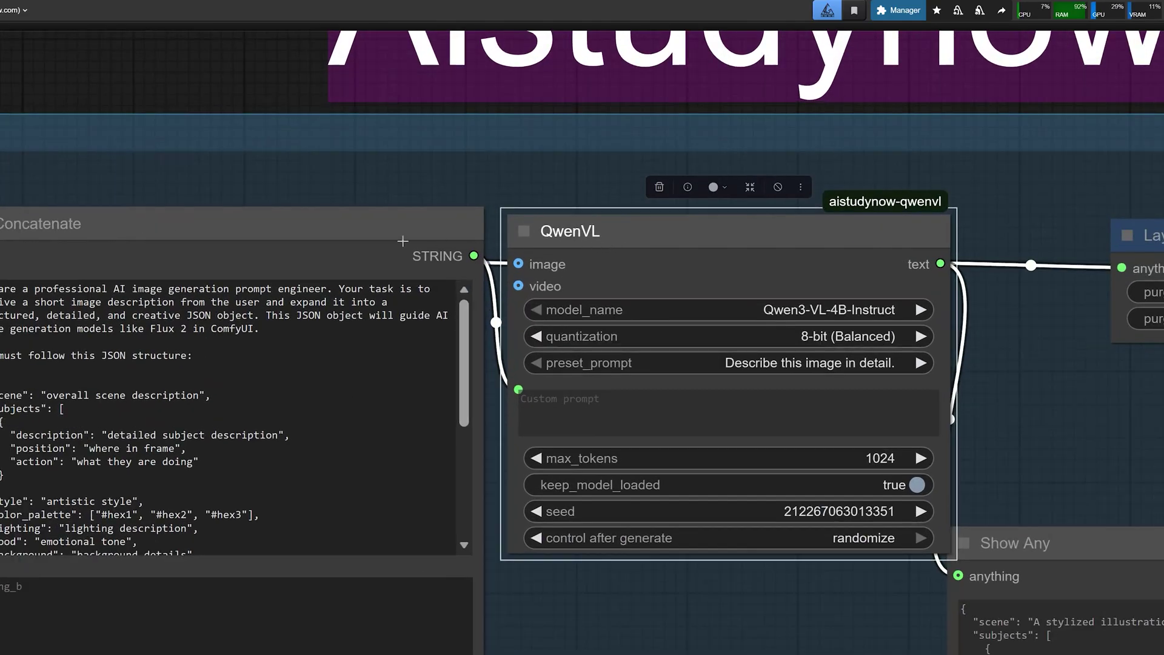
# Step: Read the prompt-engineer instructions in the Concatenate node, including the required JSON structure and the rules
pyautogui.moveTo(403, 240); pyautogui.dragTo(407, 232)
pyautogui.moveTo(582, 188); pyautogui.dragTo(809, 187)
pyautogui.scroll(-3, 443, 388)
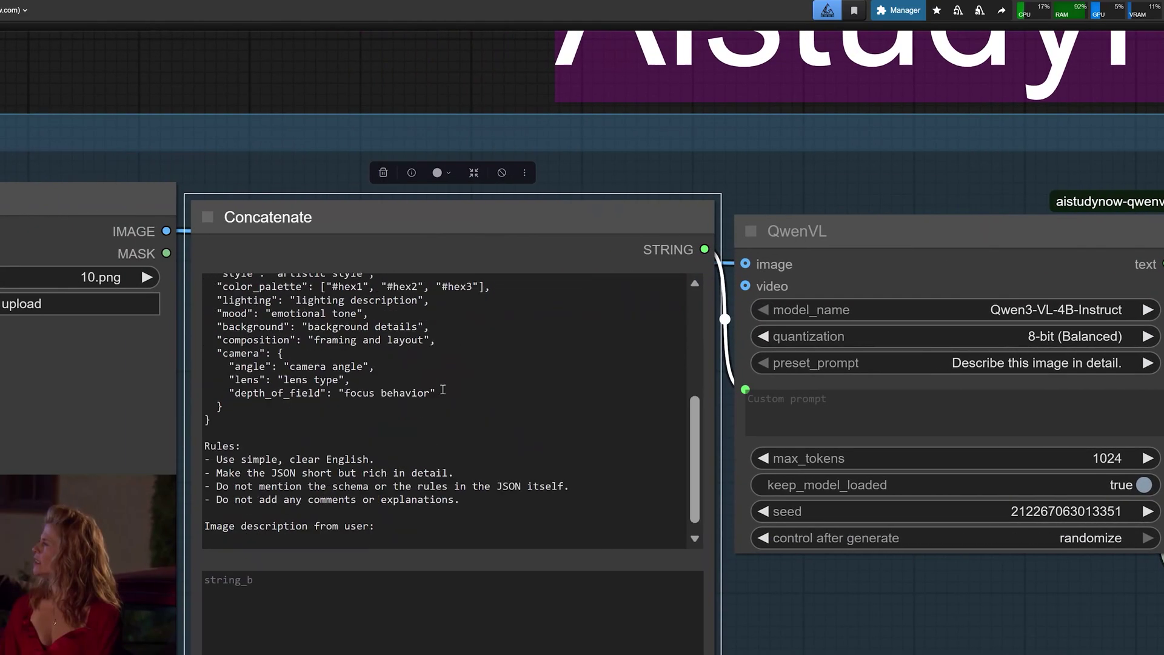
pyautogui.scroll(3, 443, 389)
pyautogui.moveTo(205, 376); pyautogui.dragTo(335, 554)
pyautogui.click(299, 449)
pyautogui.scroll(3, 299, 449)
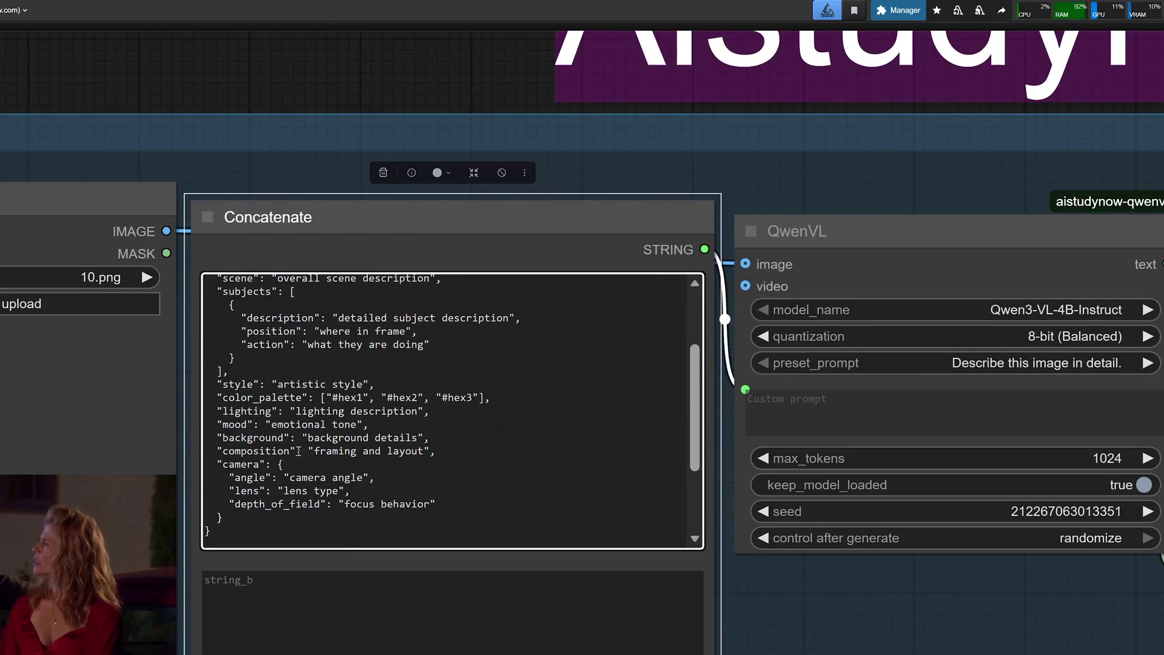
pyautogui.scroll(-2, 260, 375)
pyautogui.scroll(2, 293, 368)
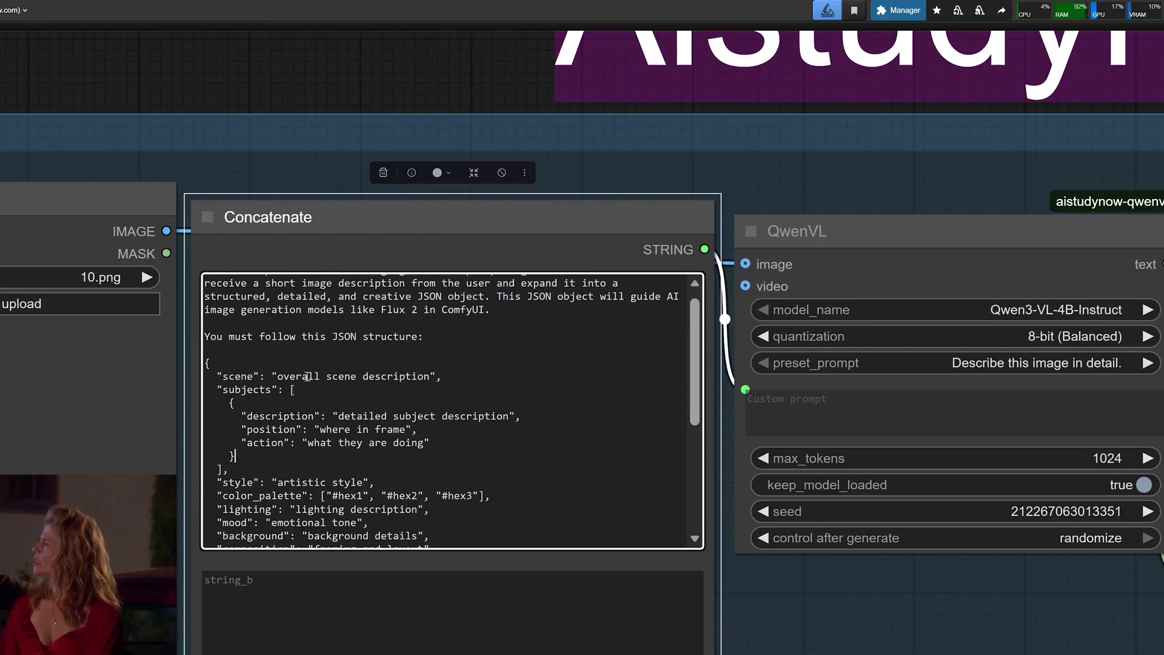
pyautogui.scroll(1, 382, 390)
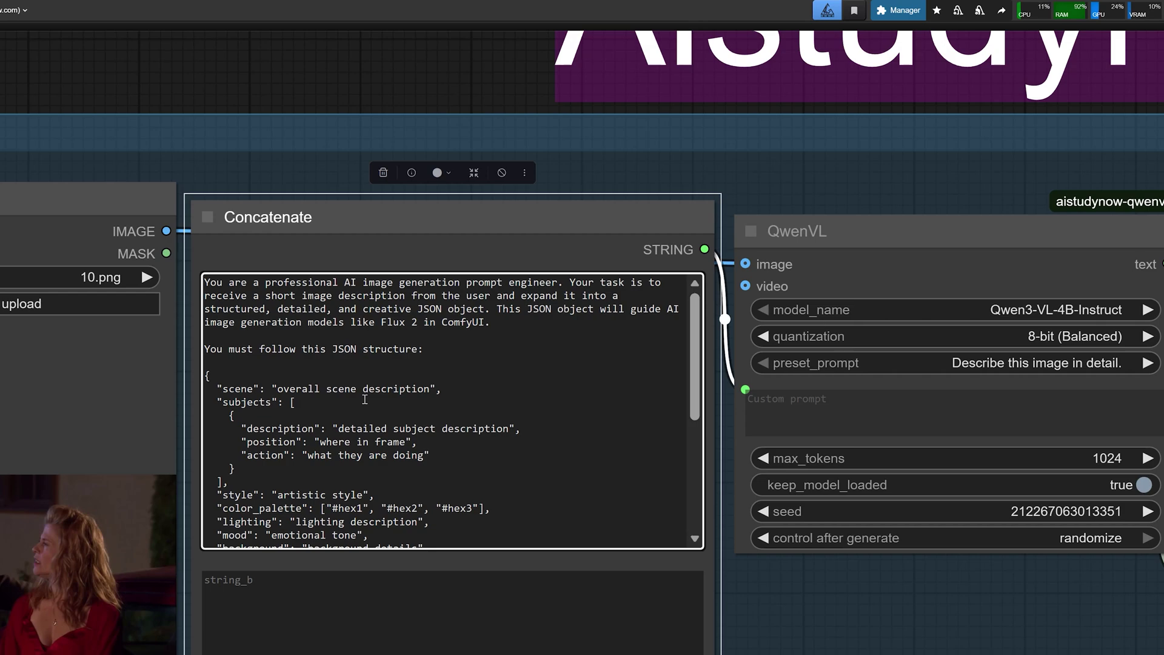
# Step: Examine the full JSON prompt in the Show Any node, from the scene description to the camera settings
pyautogui.scroll(-3, 365, 399)
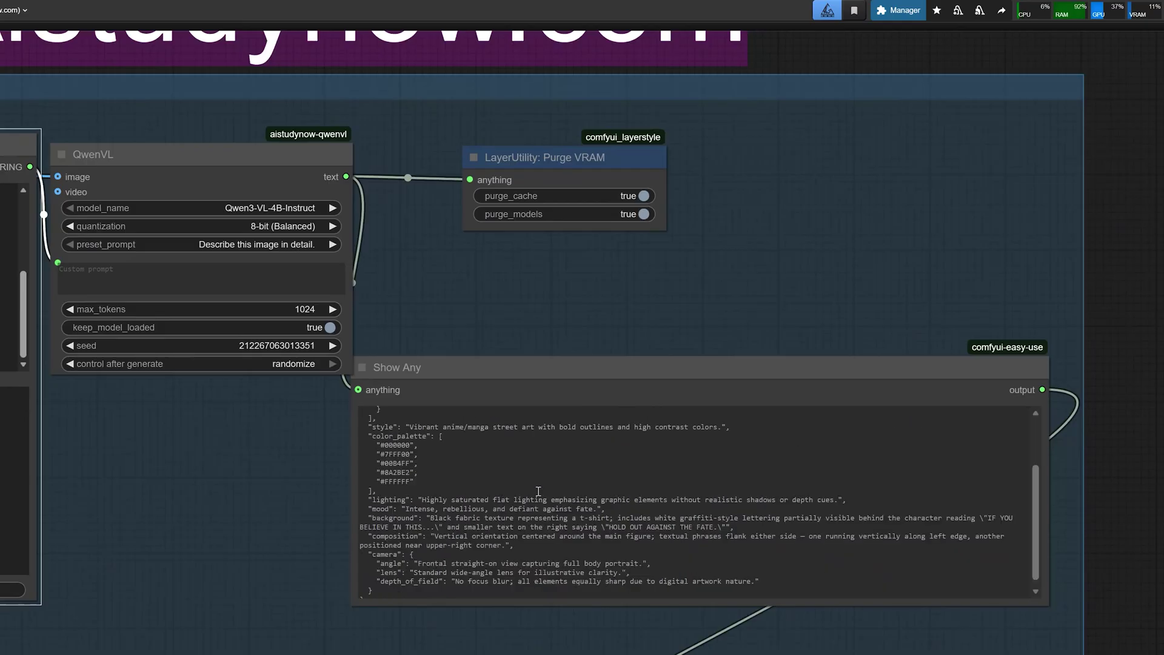
pyautogui.scroll(5, 538, 491)
pyautogui.moveTo(364, 414); pyautogui.dragTo(557, 620)
pyautogui.scroll(3, 427, 591)
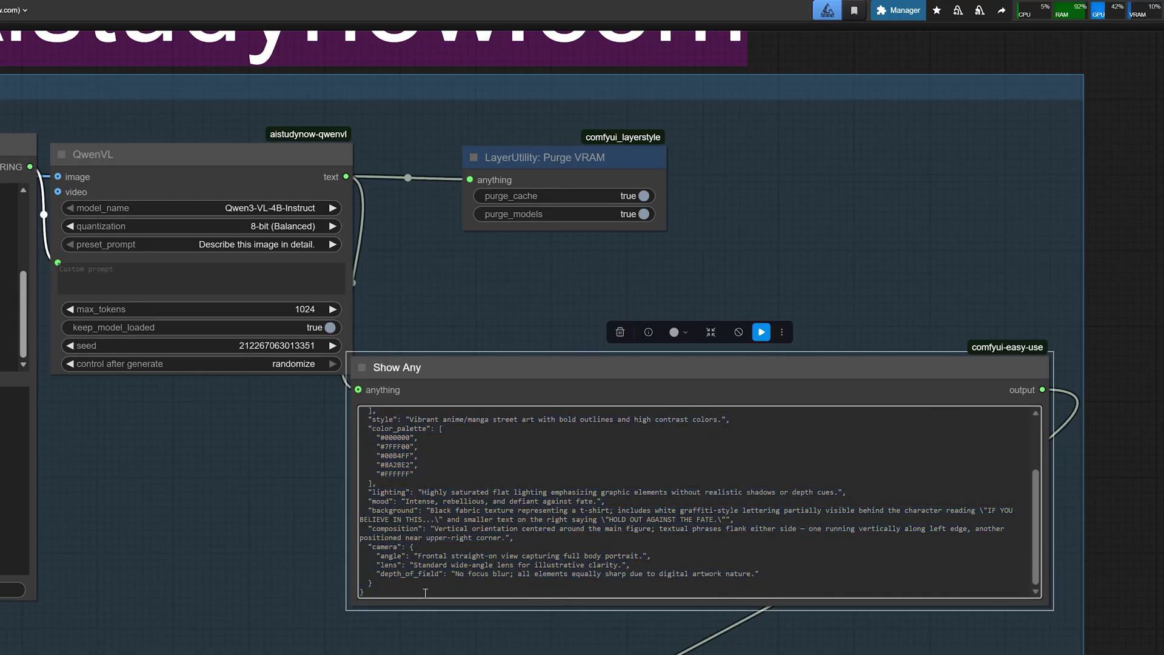
pyautogui.scroll(-3, 282, 485)
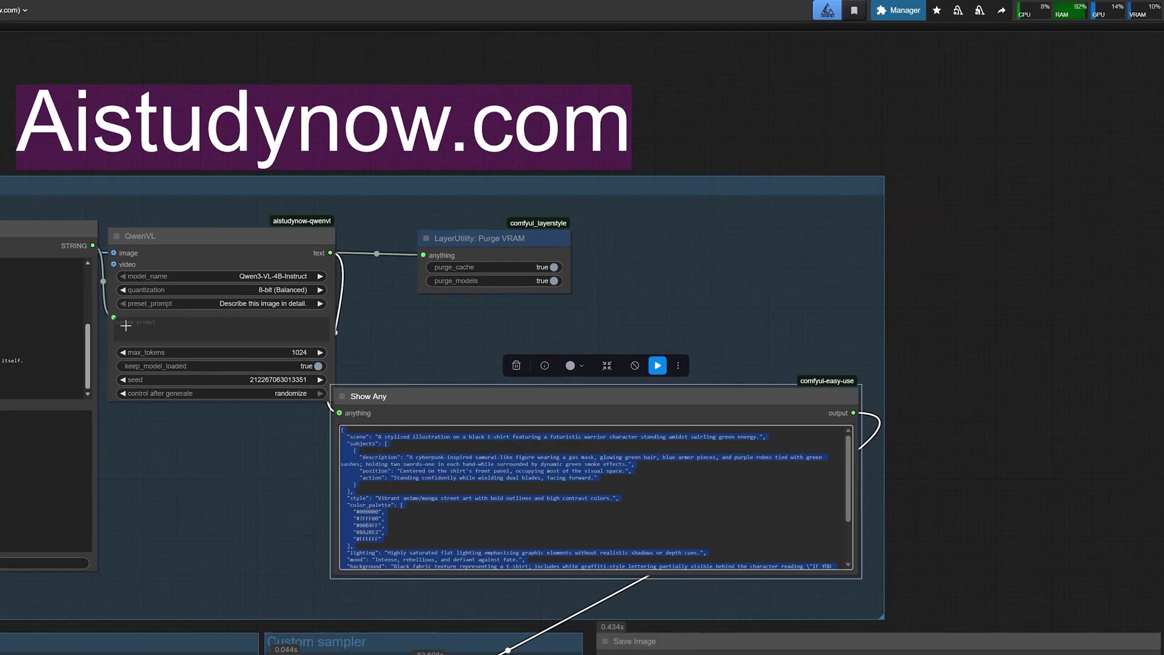
# Step: Review the 10.png reference image and its pixel dimensions in the Auto Prompt group's Load Image node
pyautogui.moveTo(0, 155); pyautogui.dragTo(494, 144)
pyautogui.scroll(5, 242, 473)
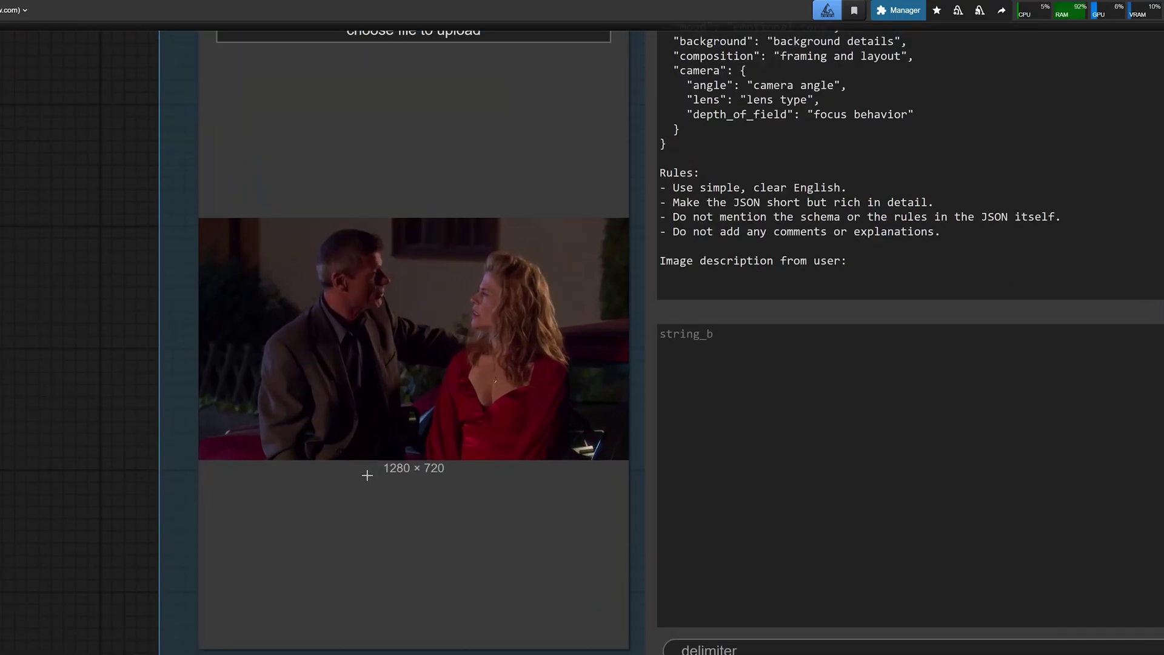
pyautogui.scroll(-5, 430, 479)
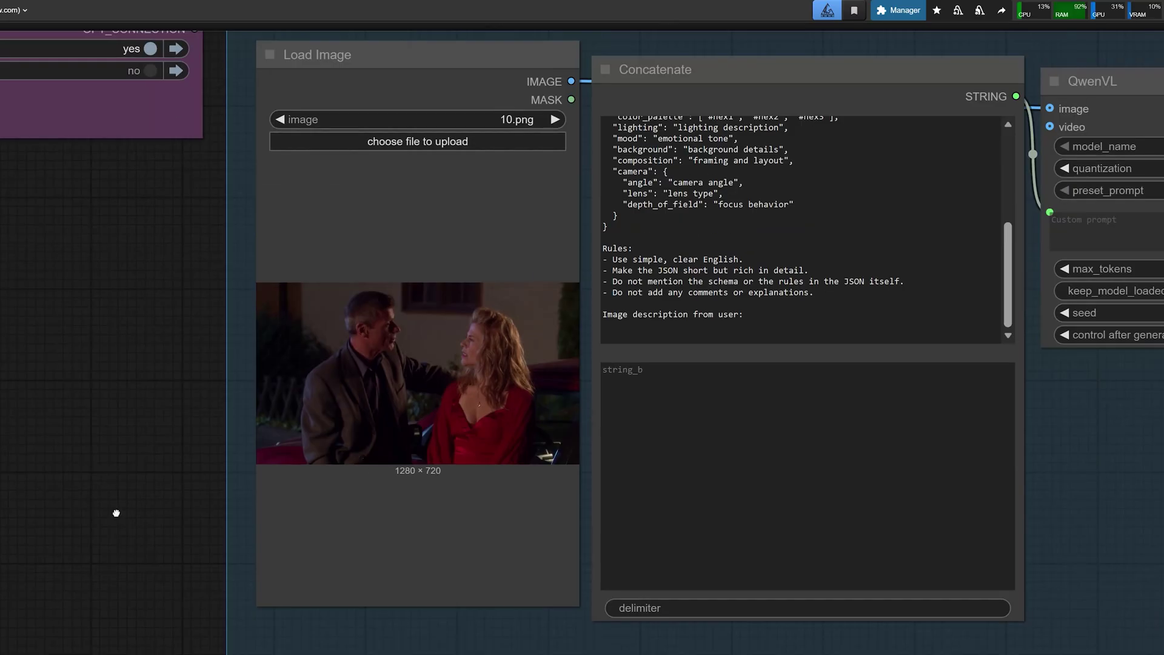
pyautogui.moveTo(114, 512); pyautogui.dragTo(48, 201)
pyautogui.scroll(-1, 48, 202)
pyautogui.scroll(-1, 56, 213)
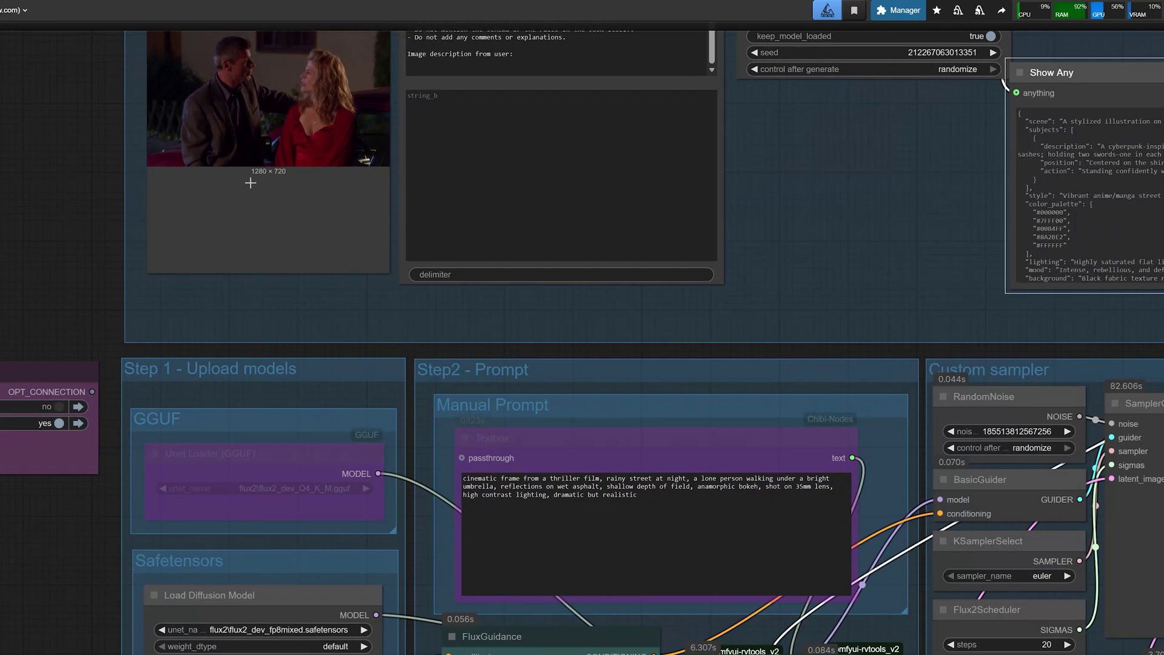
pyautogui.moveTo(42, 235); pyautogui.dragTo(11, 467)
pyautogui.scroll(4, 208, 341)
pyautogui.scroll(-2, 230, 322)
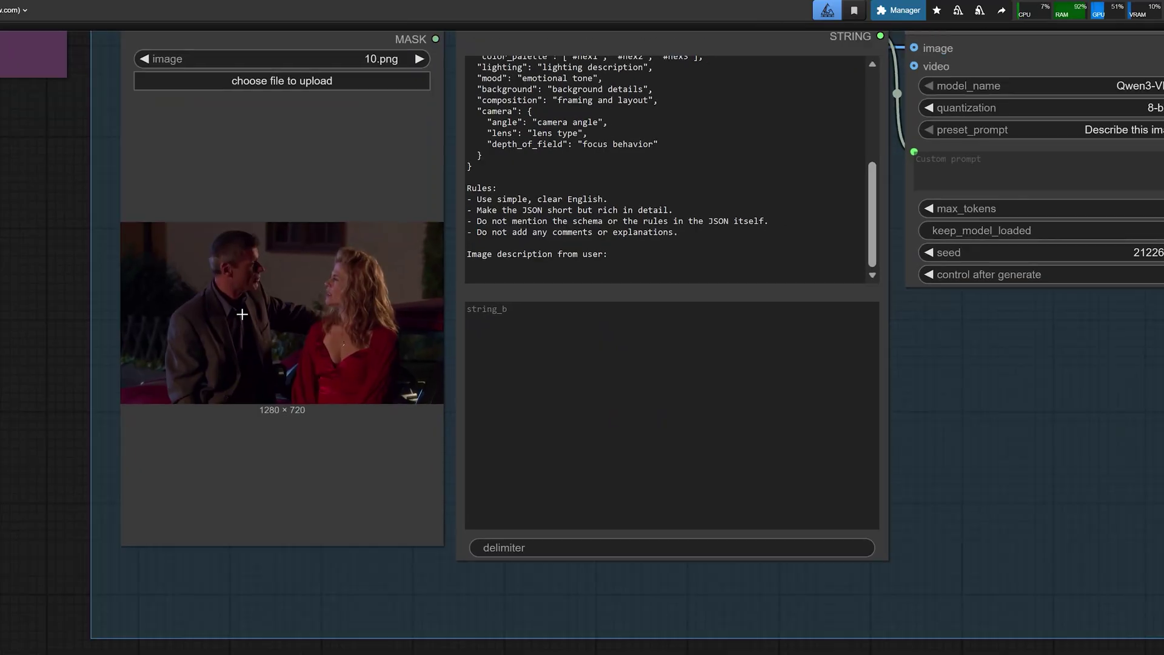
# Step: Set the image size to width 1280 and height 720 in the Step 3 group and run the workflow
pyautogui.scroll(-1, 341, 233)
pyautogui.scroll(-3, 341, 233)
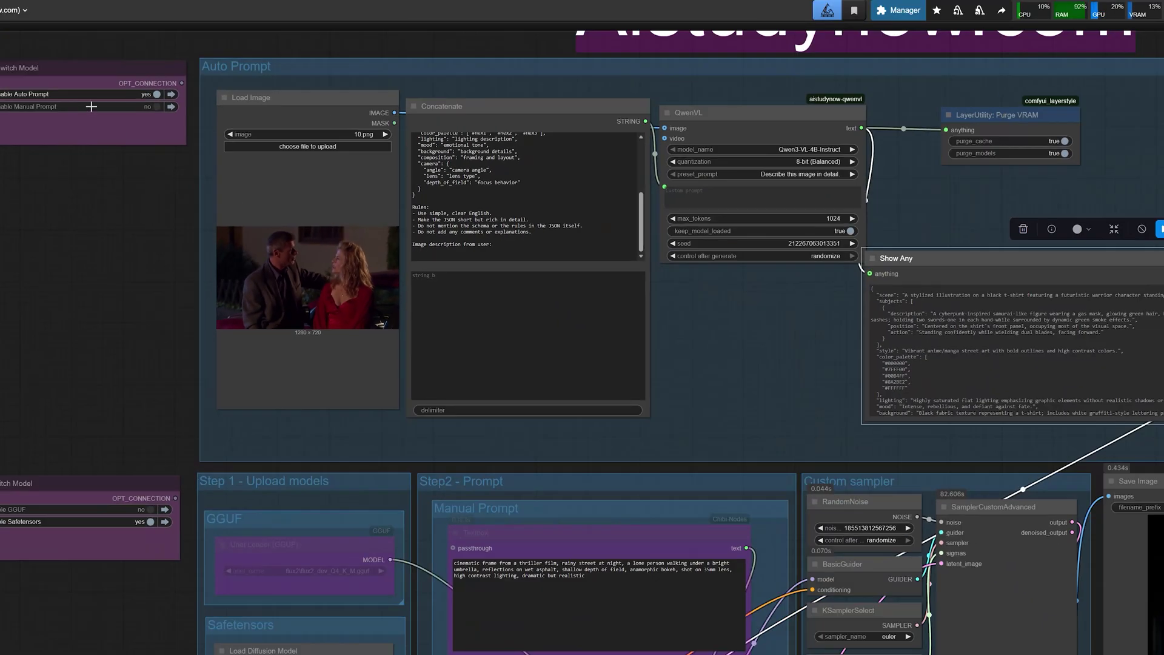
pyautogui.moveTo(167, 270); pyautogui.dragTo(182, 76)
pyautogui.moveTo(294, 420); pyautogui.dragTo(326, 339)
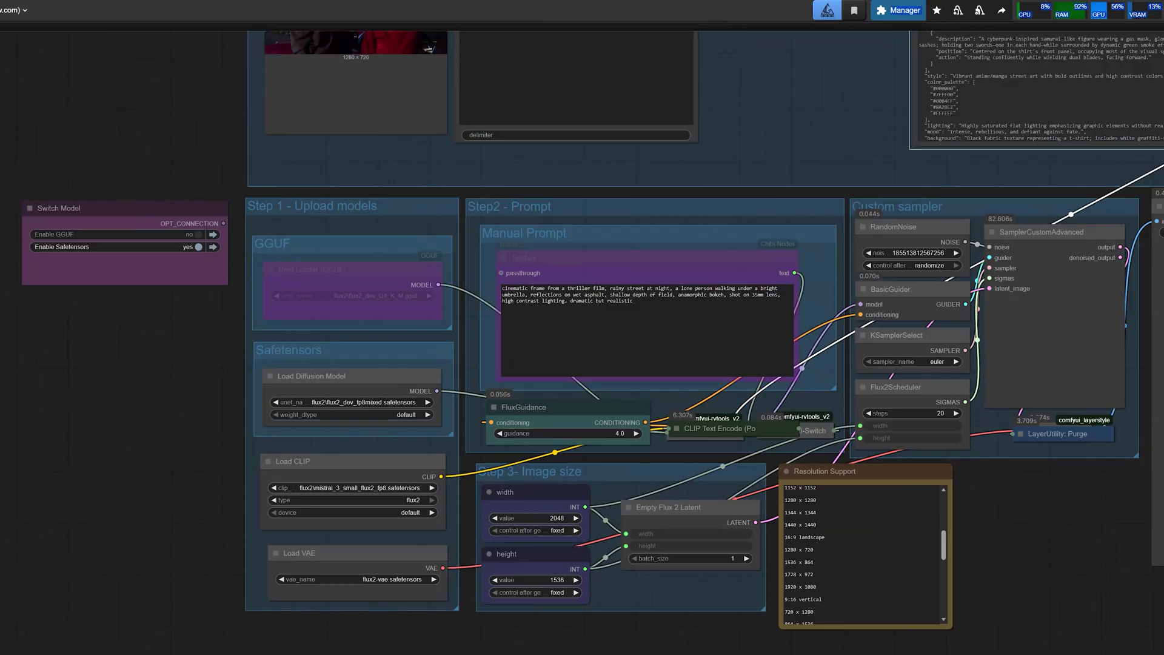
pyautogui.click(555, 518)
pyautogui.write('1280')
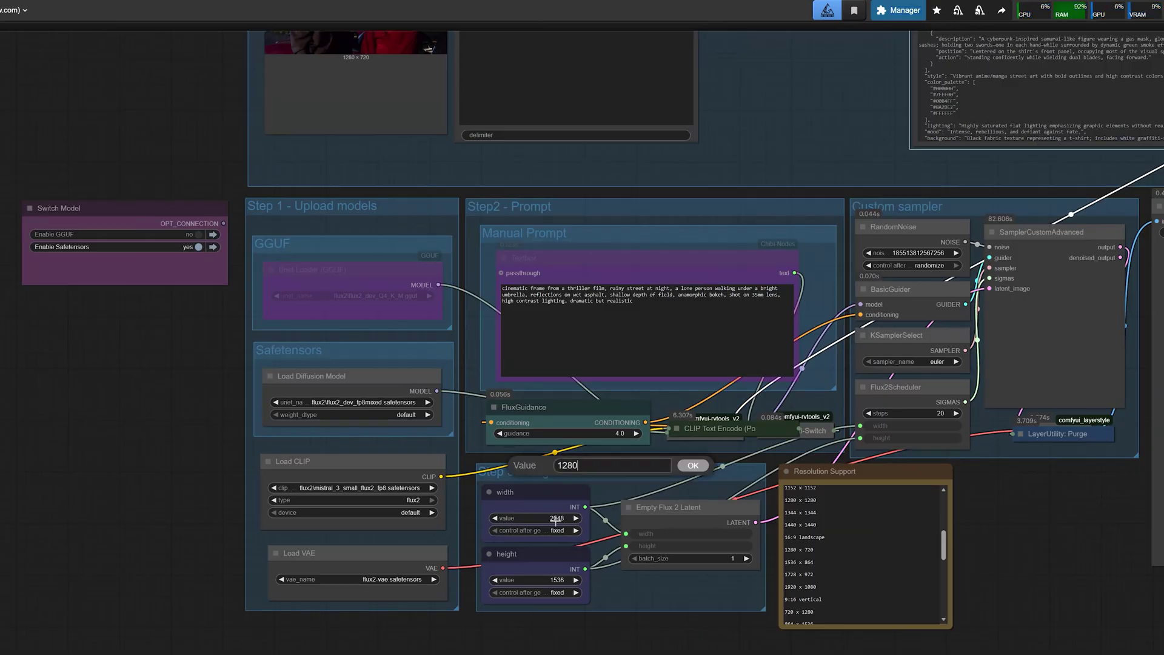
pyautogui.press('Return')
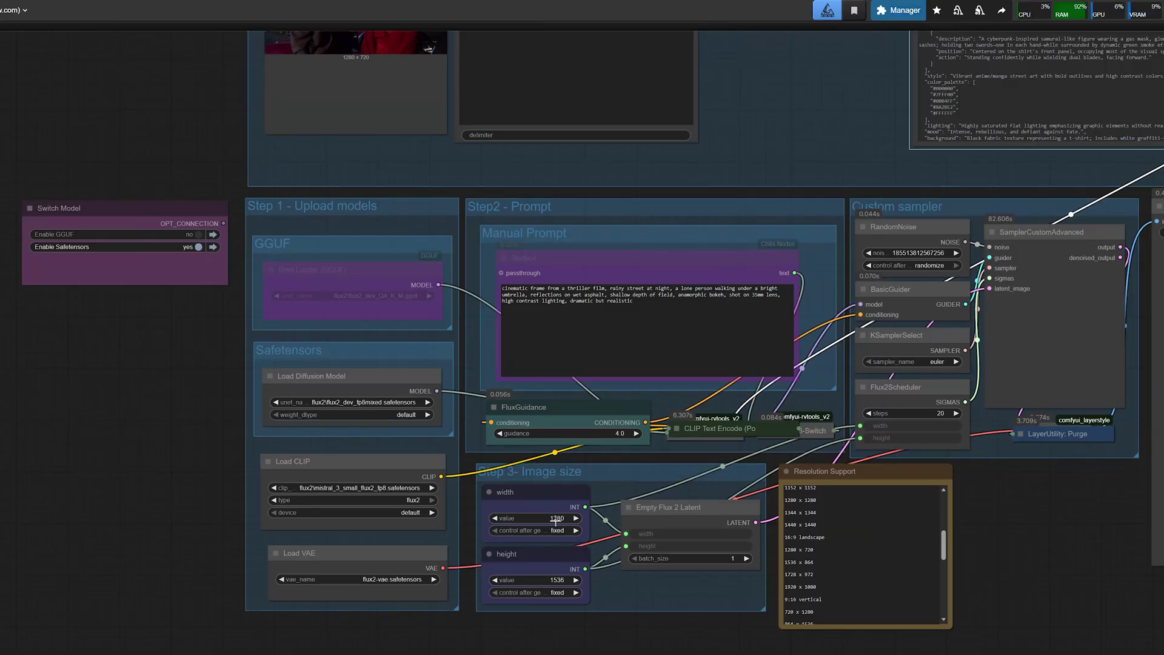
pyautogui.click(557, 581)
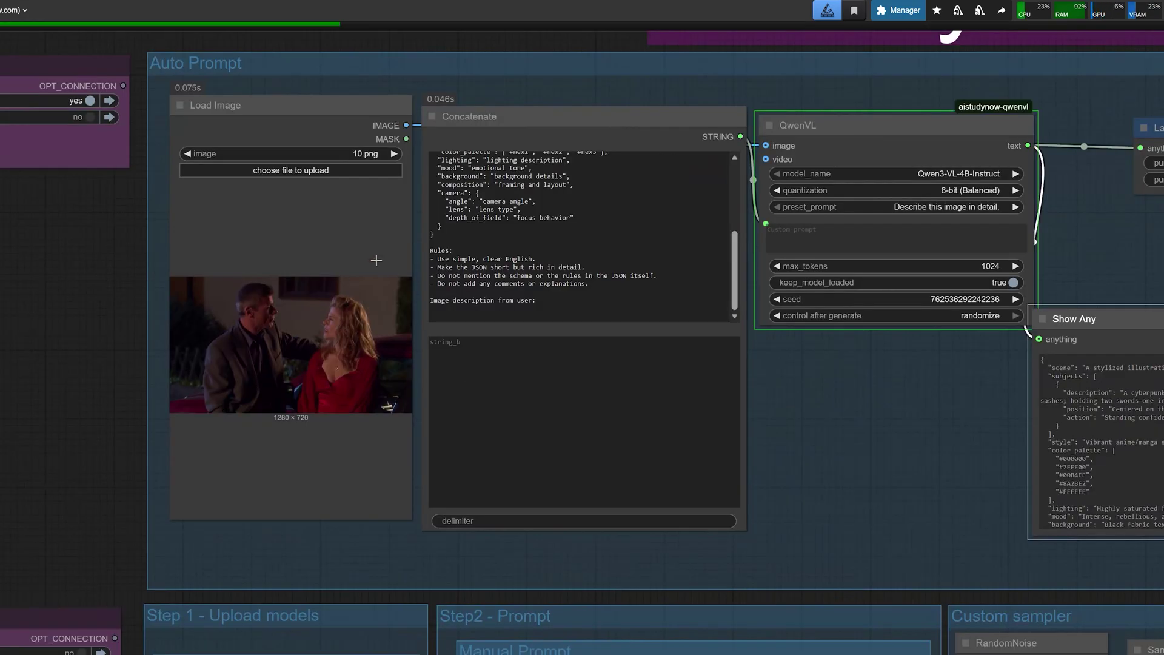
pyautogui.scroll(3, 364, 283)
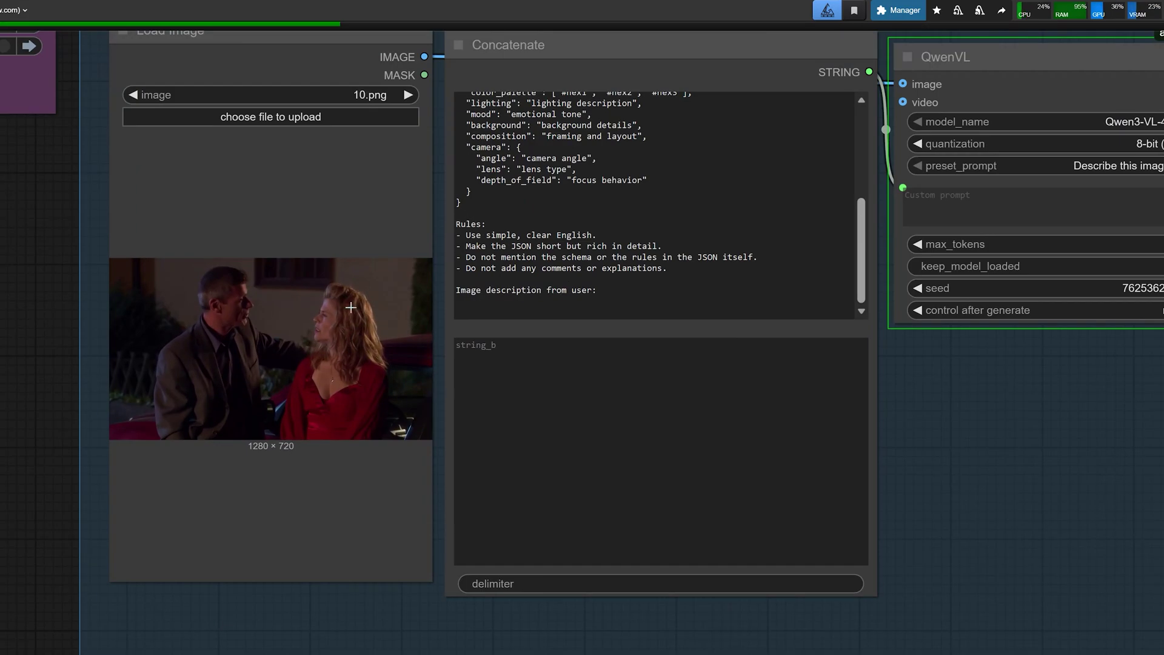
pyautogui.scroll(-1, 169, 328)
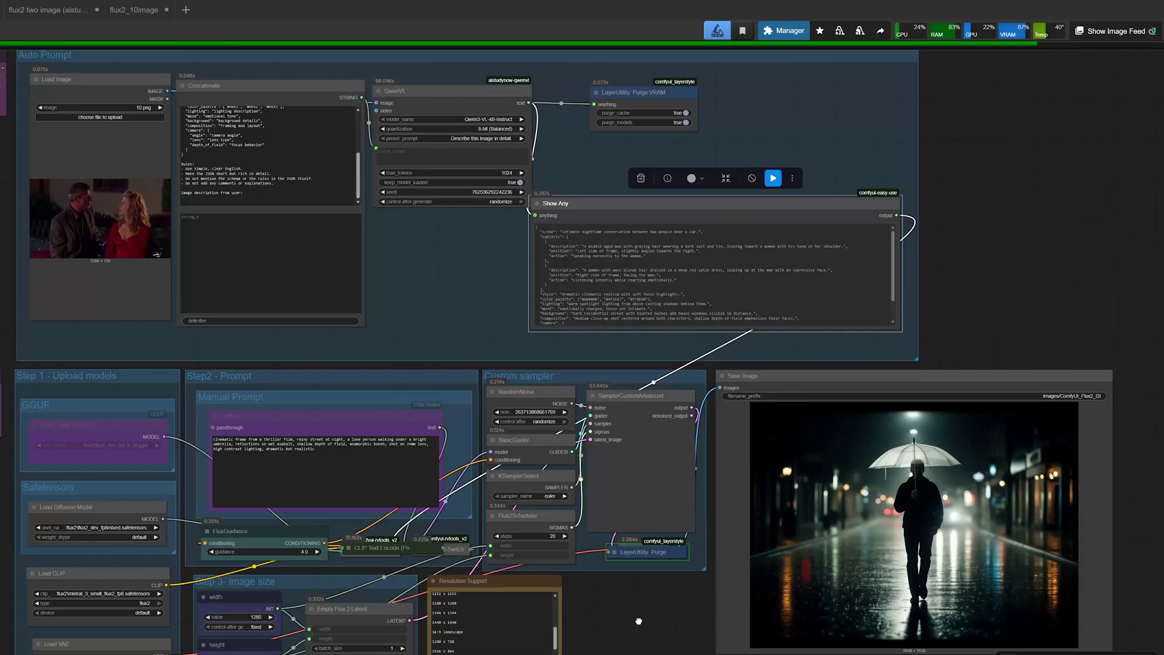
pyautogui.moveTo(638, 621); pyautogui.dragTo(689, 619)
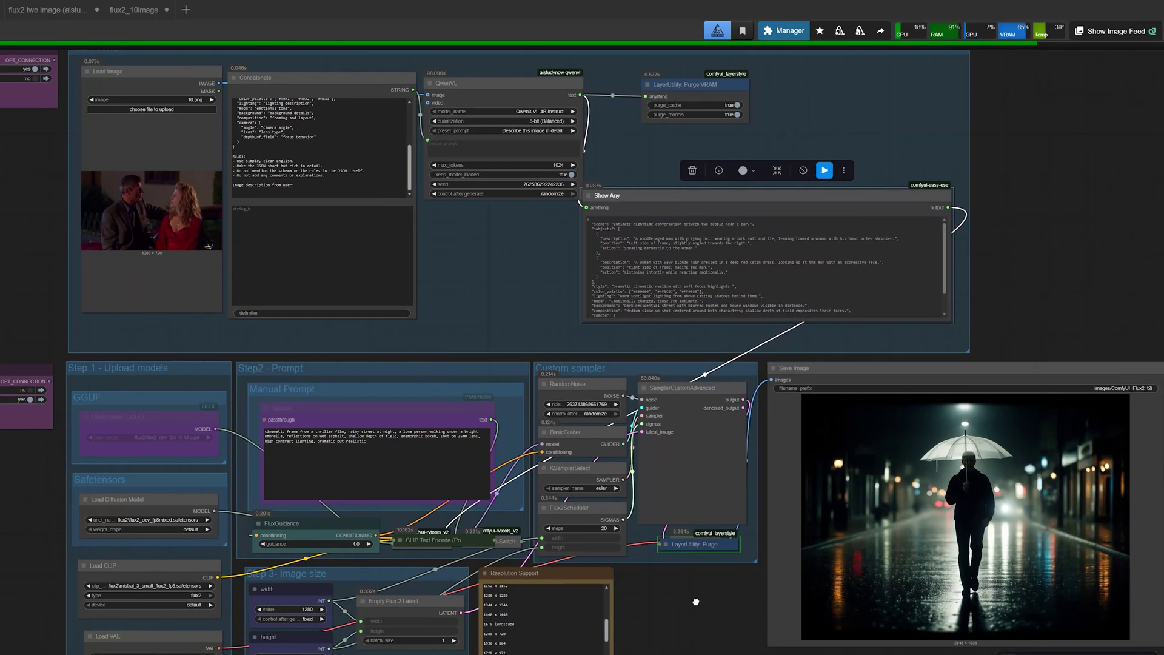
pyautogui.moveTo(696, 601); pyautogui.dragTo(684, 601)
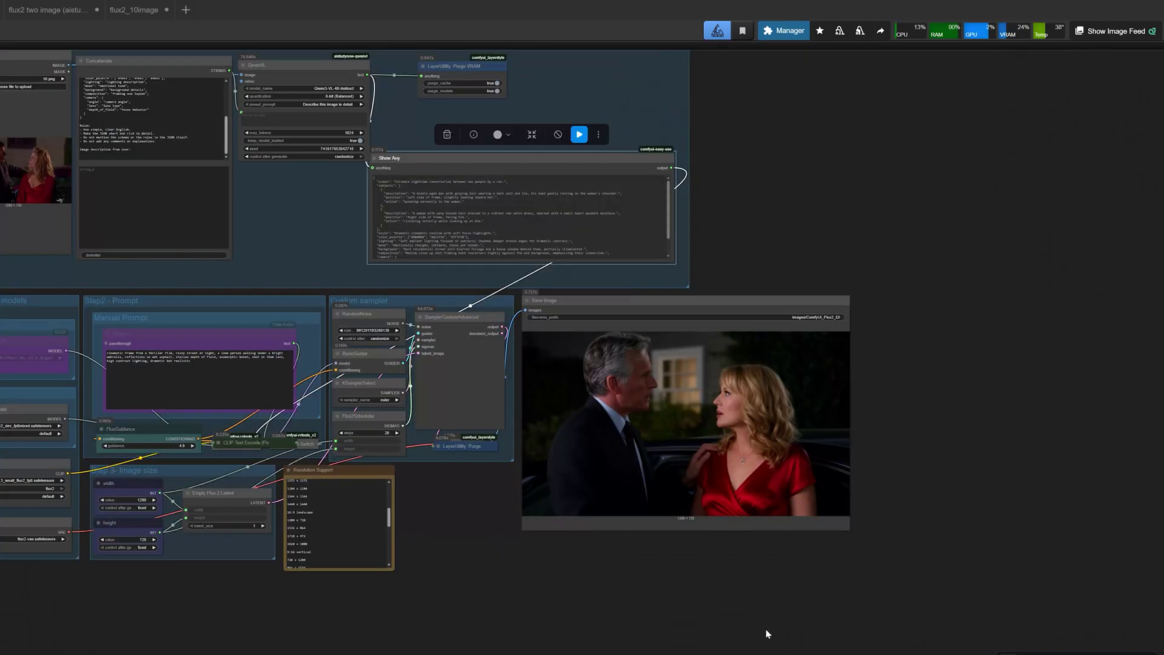
# Step: Compare the generated image of the couple in the Save Image node with the reference picture in the Load Image node
pyautogui.scroll(-2, 689, 603)
pyautogui.scroll(2, 686, 597)
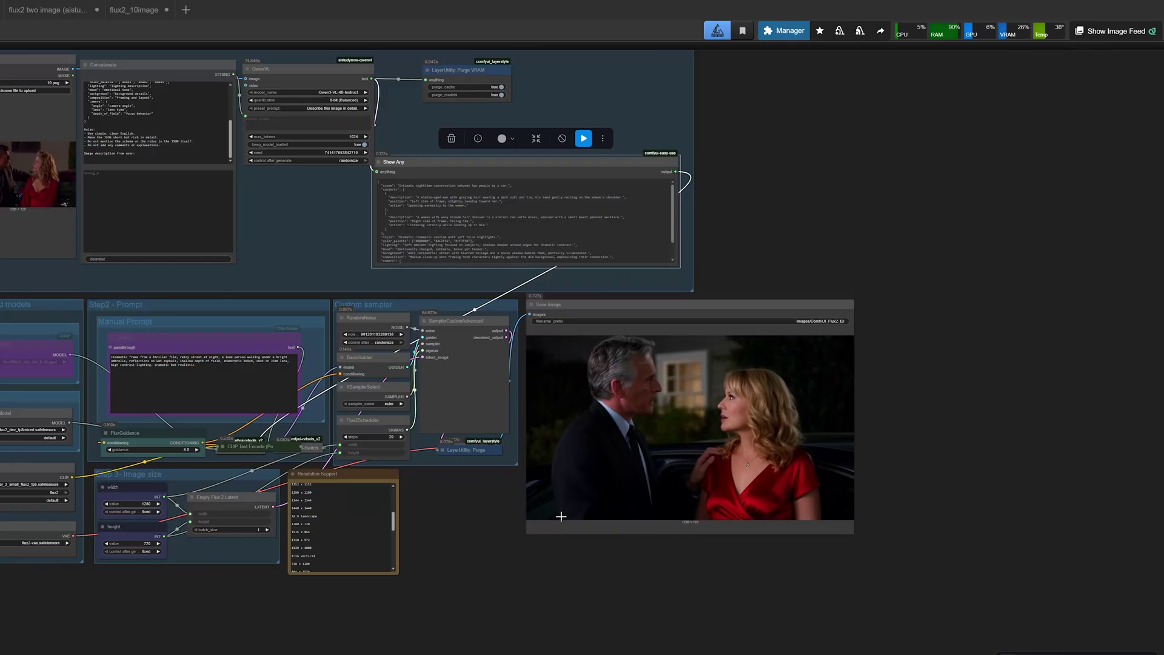
pyautogui.moveTo(450, 520); pyautogui.dragTo(482, 531)
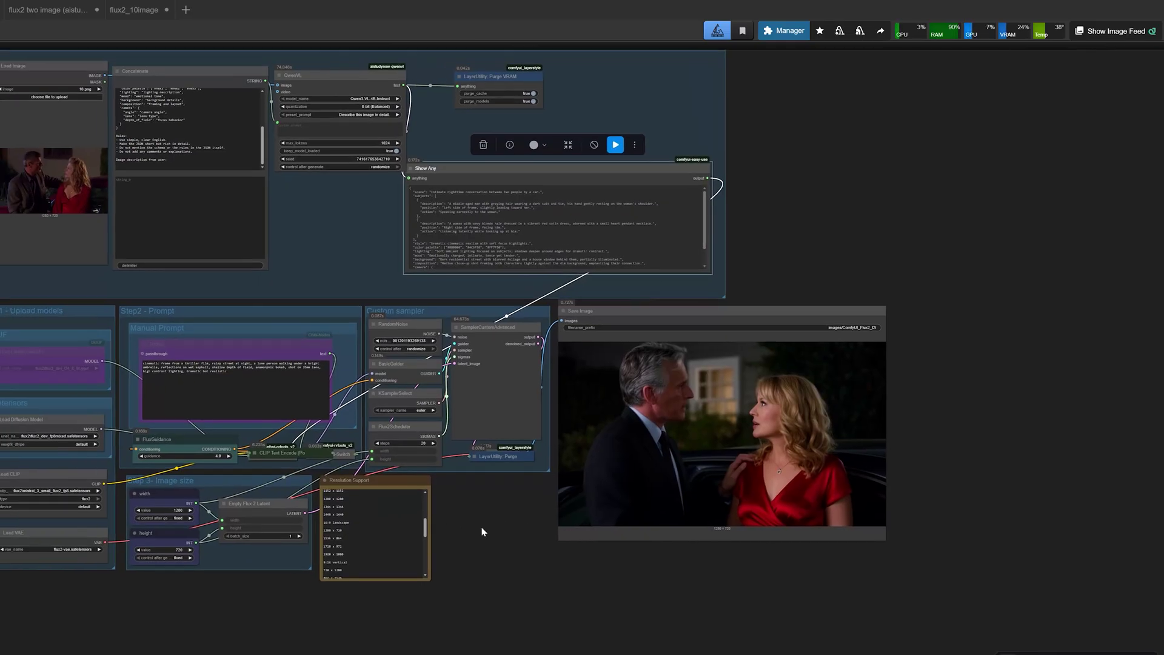
pyautogui.click(86, 202)
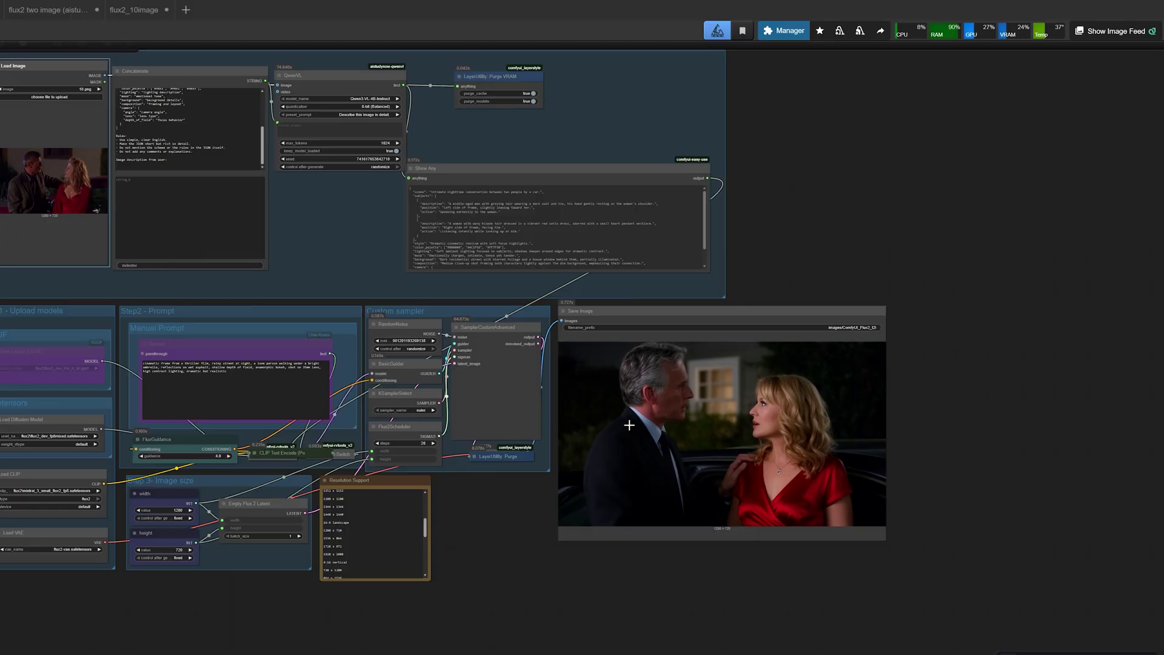
pyautogui.click(617, 457)
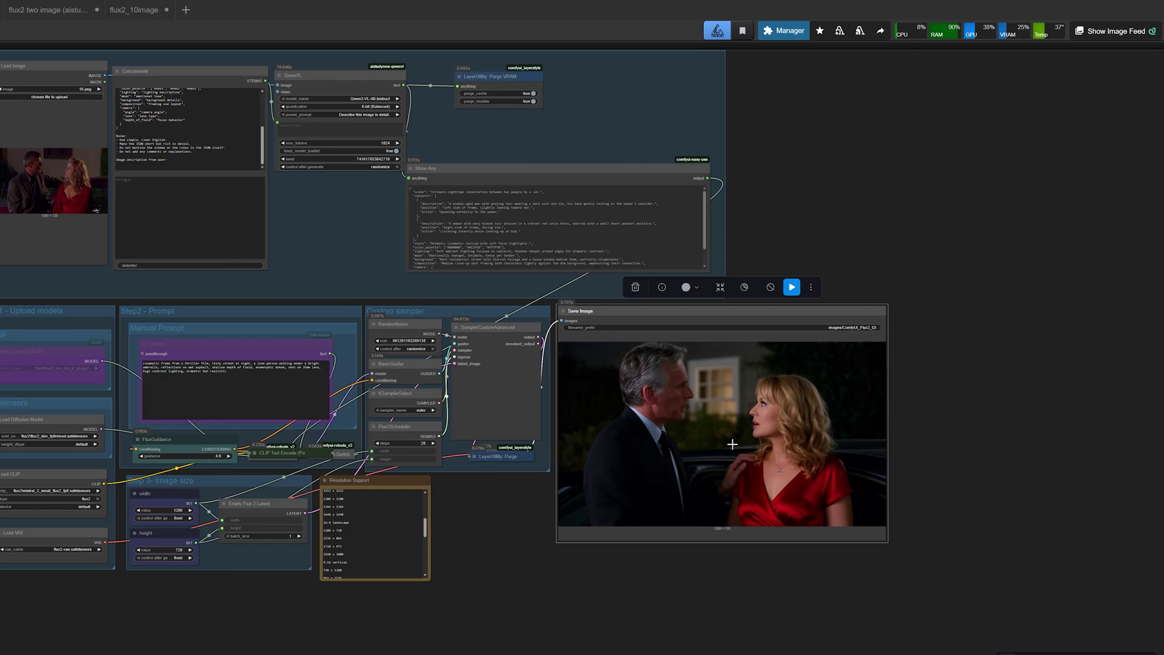
pyautogui.scroll(6, 727, 442)
pyautogui.scroll(-8, 722, 457)
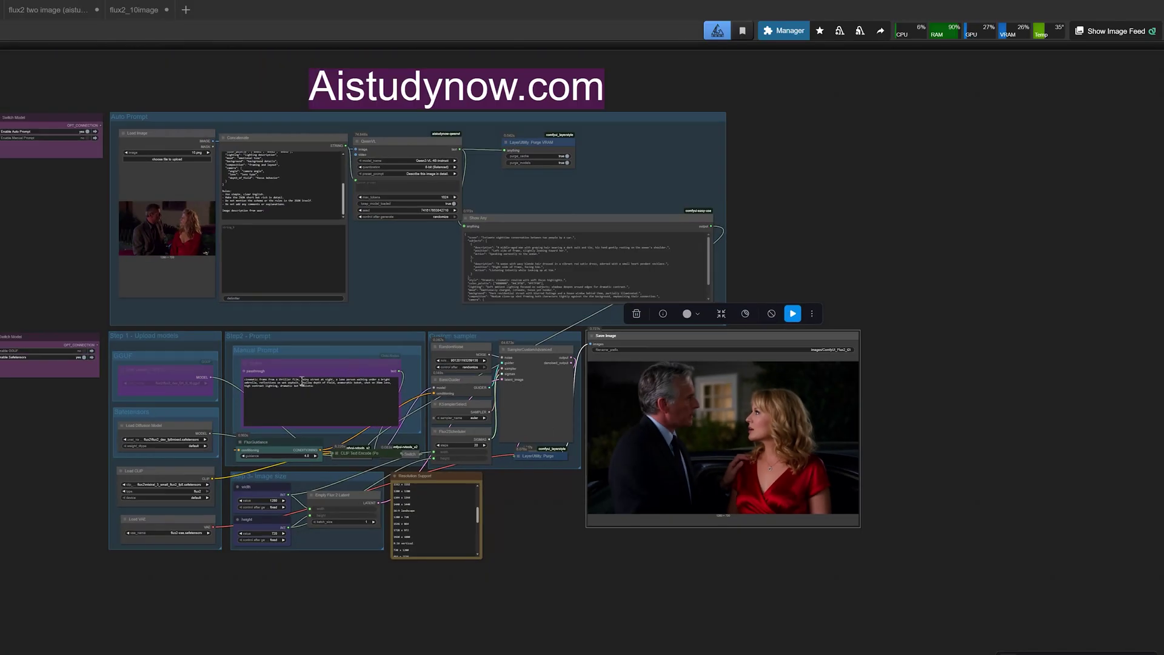
# Step: Load 20251123_235312.jpg as the new reference image in the Auto Prompt group's Load Image node
pyautogui.moveTo(24, 230); pyautogui.dragTo(242, 365)
pyautogui.scroll(10, 353, 303)
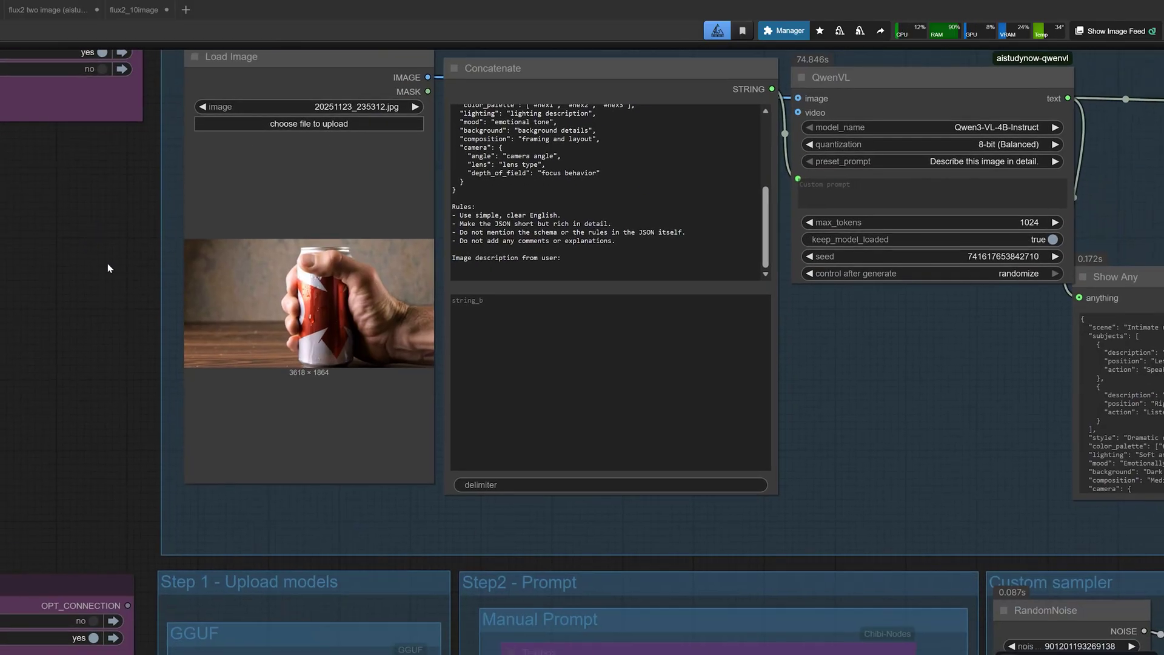
pyautogui.scroll(-5, 108, 263)
pyautogui.moveTo(109, 270); pyautogui.dragTo(35, 276)
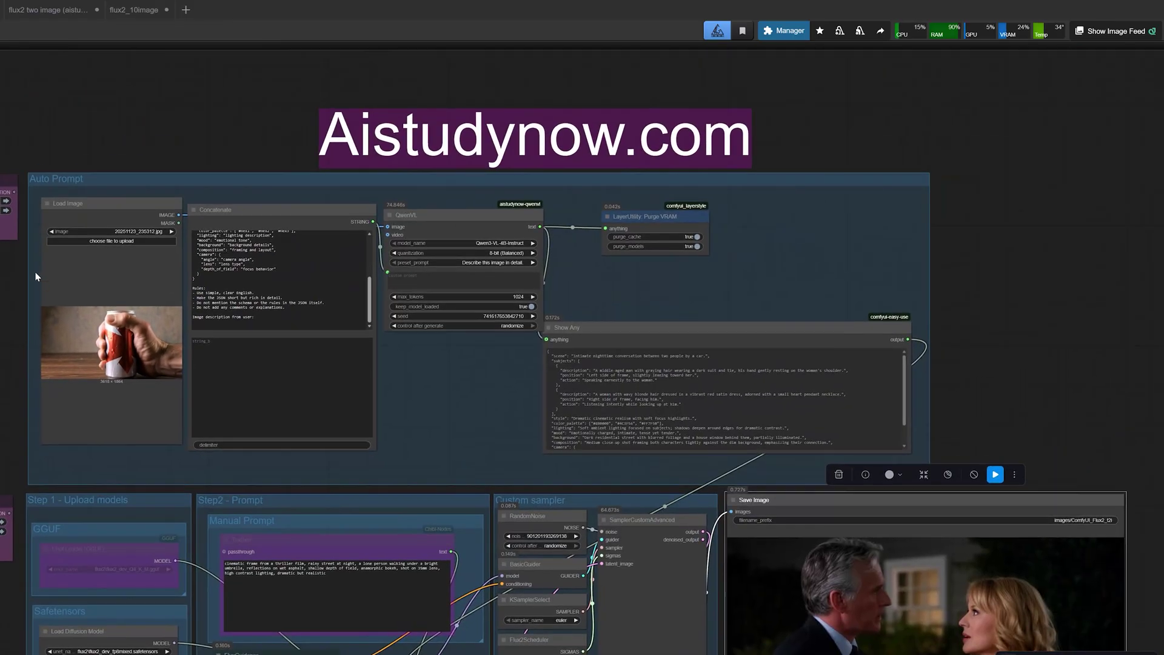
pyautogui.scroll(3, 36, 277)
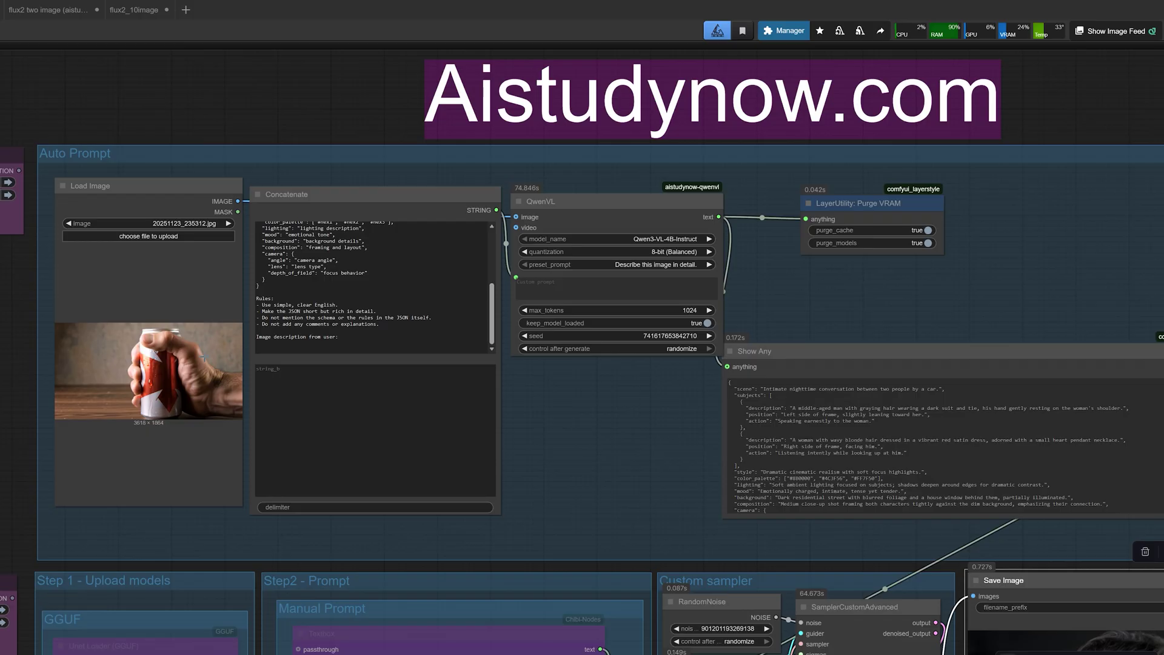
pyautogui.scroll(-2, 204, 359)
pyautogui.moveTo(28, 369); pyautogui.dragTo(108, 399)
pyautogui.scroll(2, 182, 334)
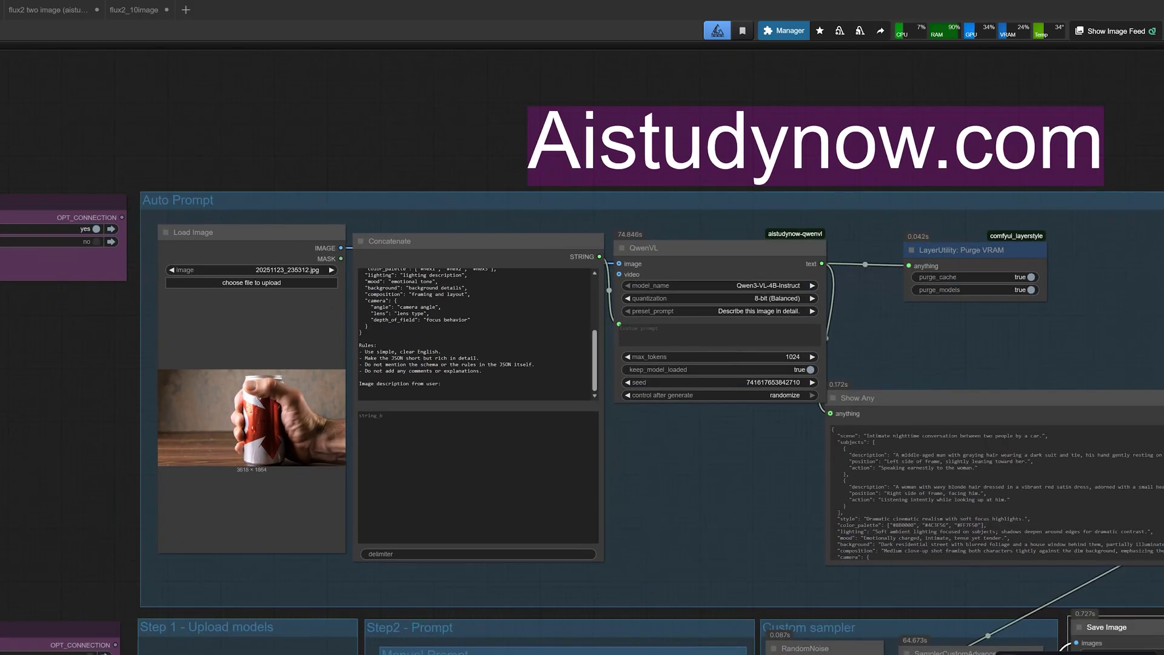
# Step: Run the Auto Prompt workflow on the soda can reference image and check its progress through the nodes
pyautogui.hotkey('ctrl', 'Return')
pyautogui.scroll(-4, 73, 526)
pyautogui.moveTo(231, 583); pyautogui.dragTo(129, 501)
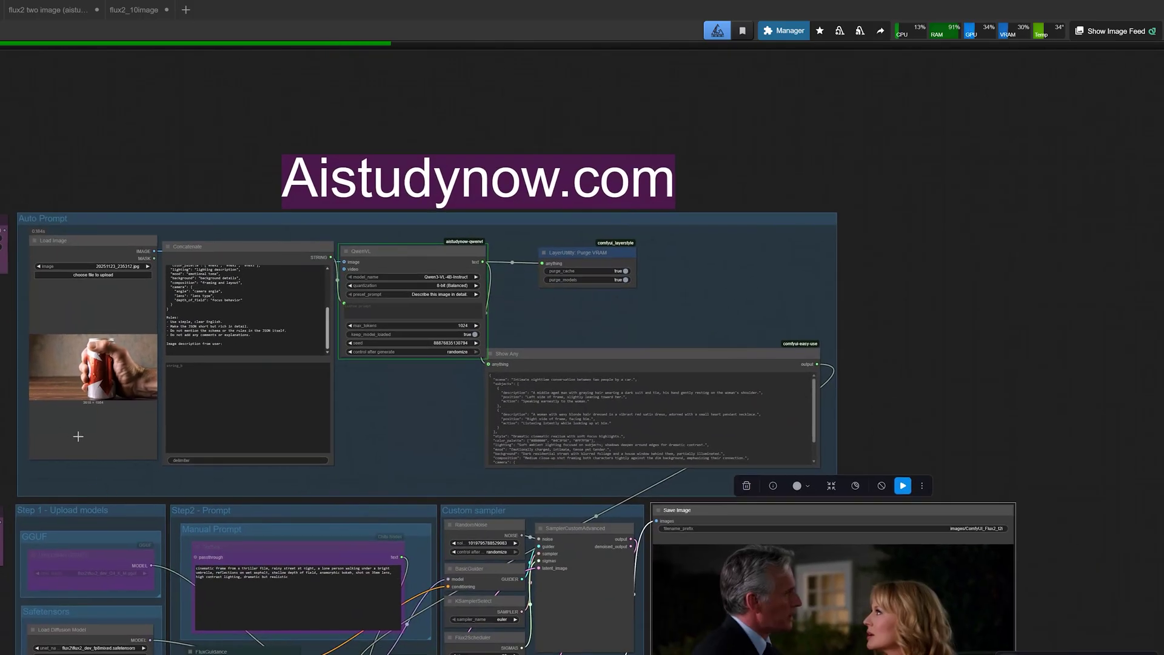
pyautogui.moveTo(955, 448); pyautogui.dragTo(890, 341)
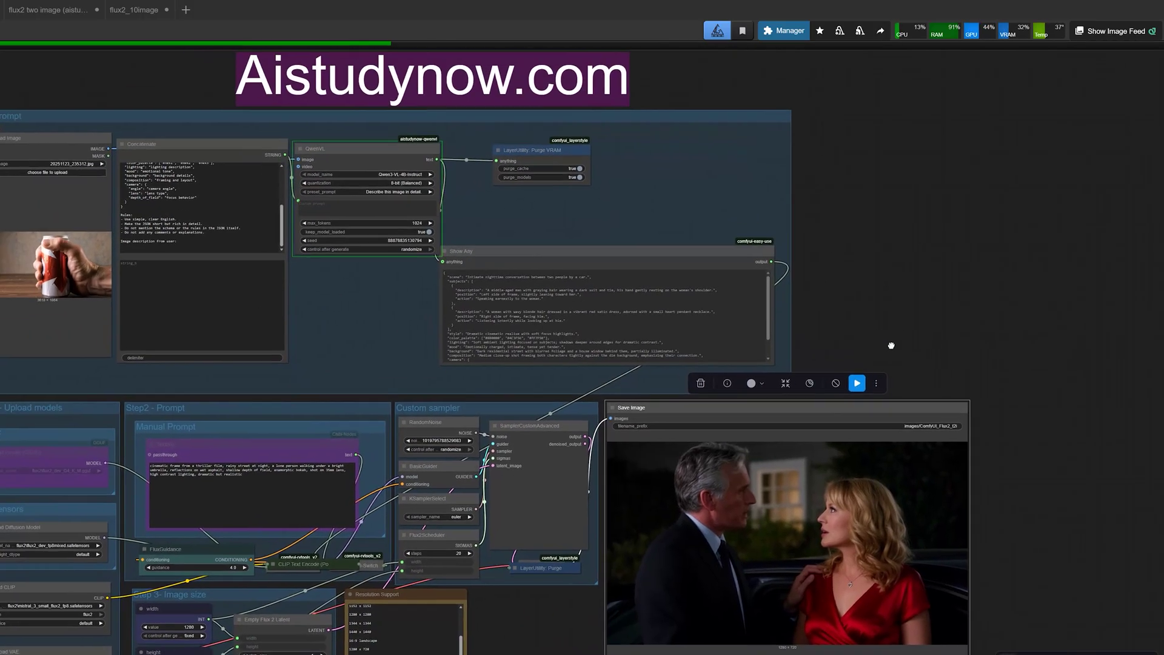
# Step: Compare the generated soda can image in the Save Image node with the reference picture in the Auto Prompt group
pyautogui.scroll(1, 891, 342)
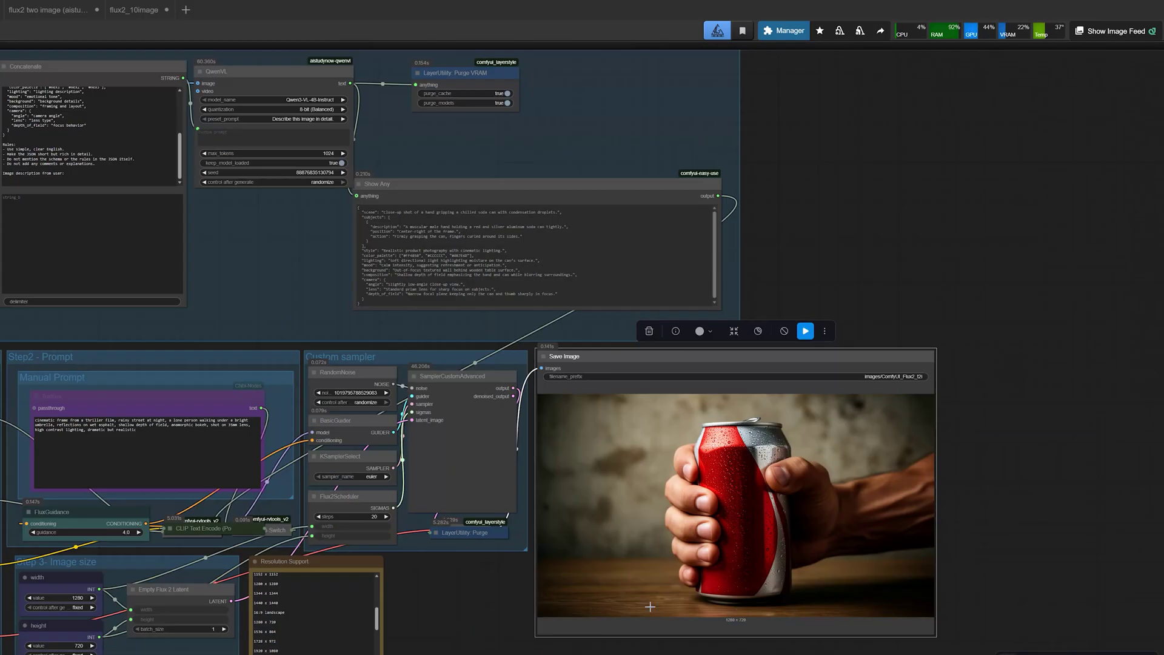
pyautogui.scroll(1, 539, 575)
pyautogui.moveTo(455, 593); pyautogui.dragTo(380, 615)
pyautogui.scroll(1, 562, 555)
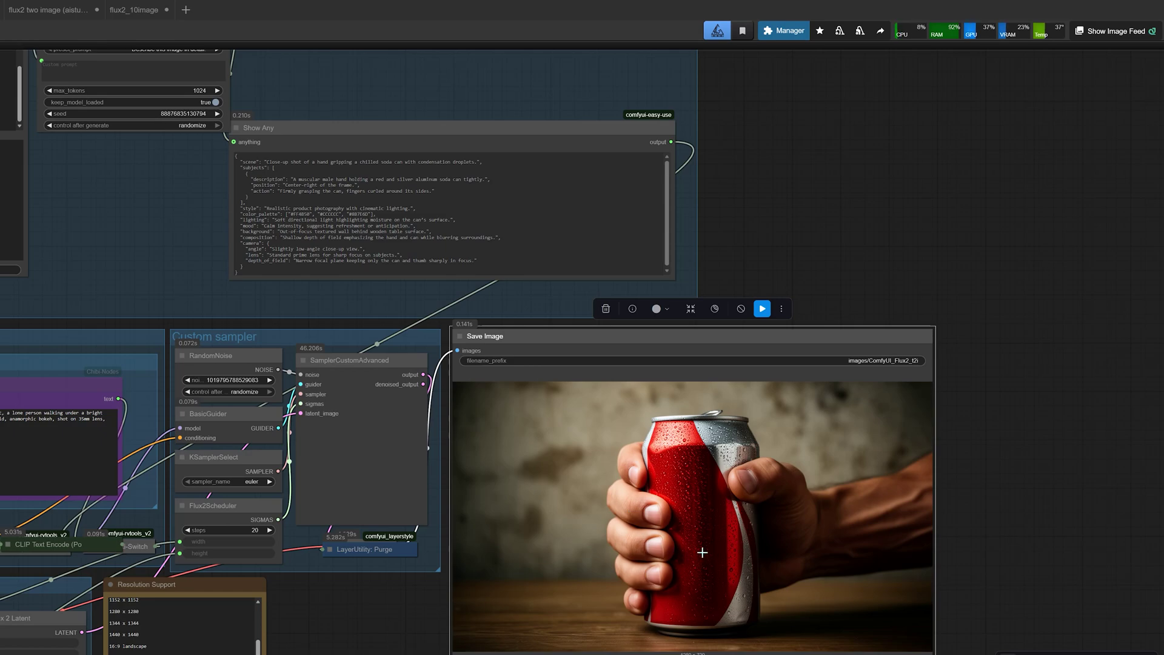
pyautogui.scroll(-5, 702, 552)
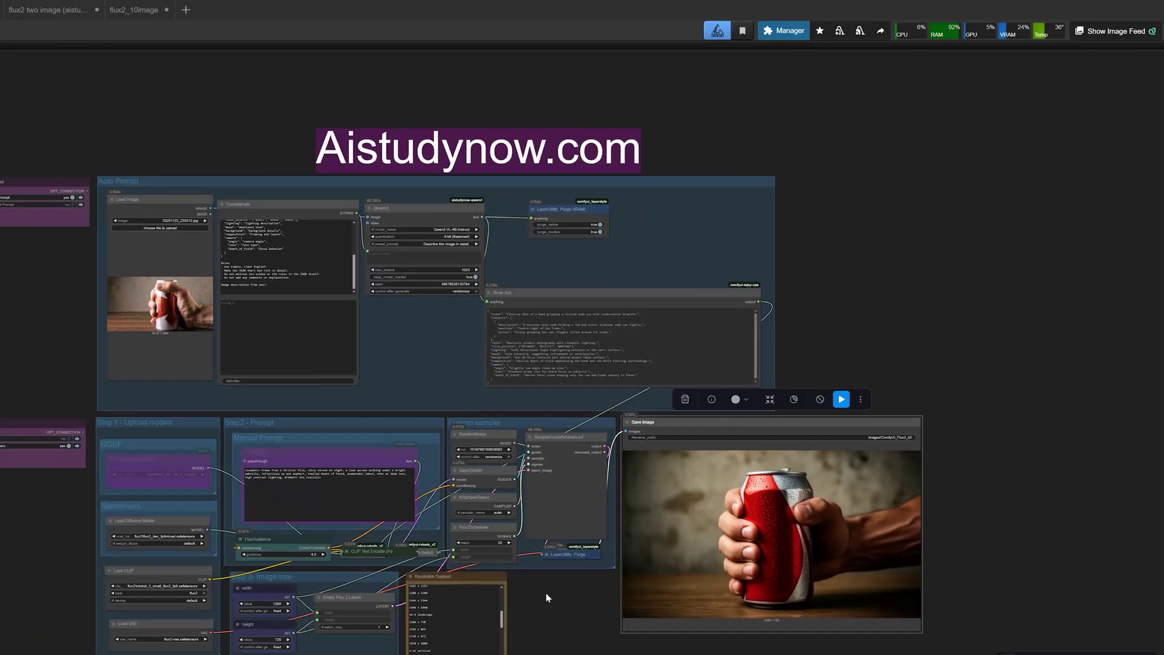
pyautogui.click(171, 321)
pyautogui.scroll(2, 171, 321)
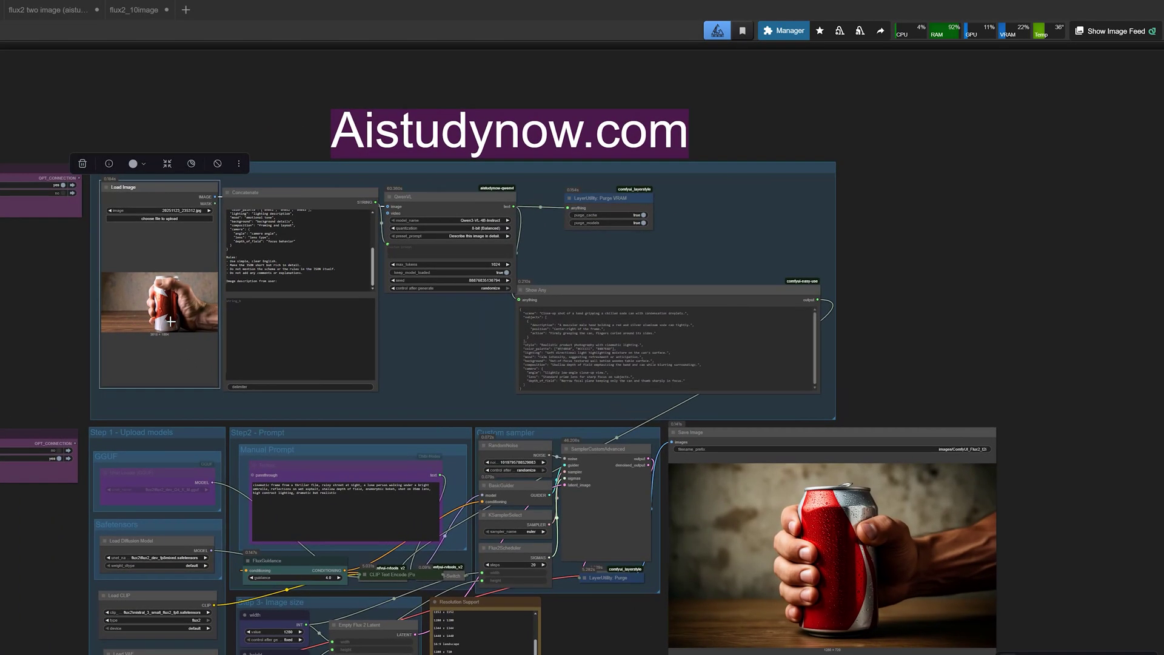
pyautogui.scroll(-1, 95, 313)
pyautogui.moveTo(95, 313); pyautogui.dragTo(42, 293)
pyautogui.scroll(4, 72, 298)
pyautogui.scroll(-2, 73, 299)
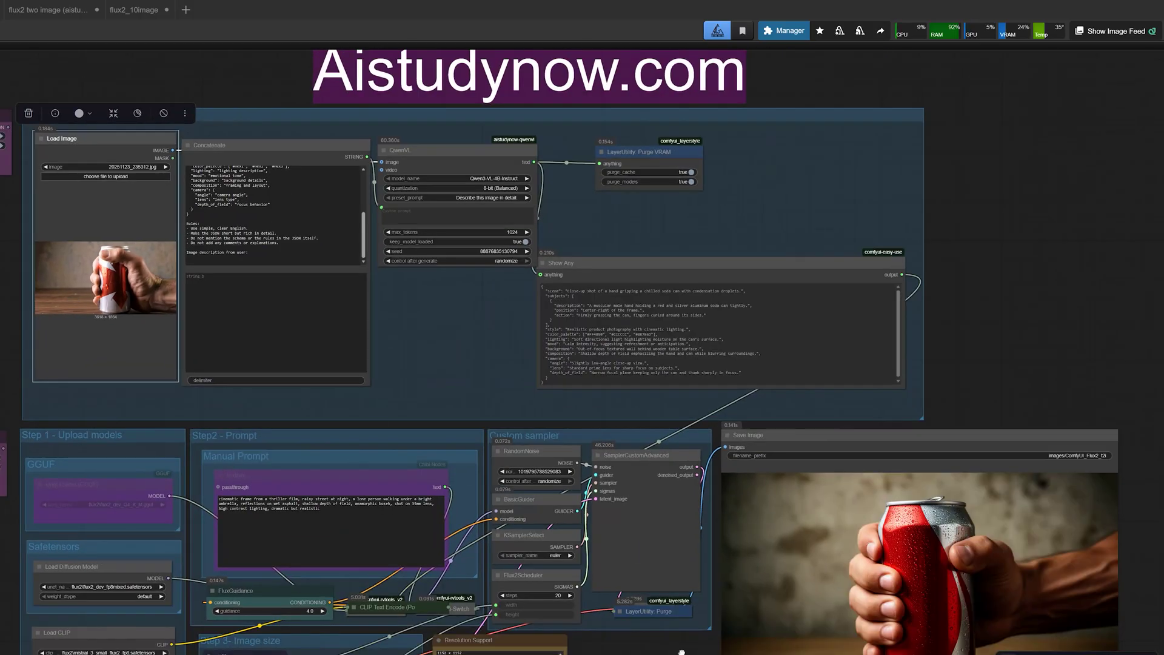
# Step: Switch the model source in Step 1 from Safetensors to the GGUF group with flux2_dev_Q4_K_M.gguf
pyautogui.moveTo(681, 652); pyautogui.dragTo(500, 579)
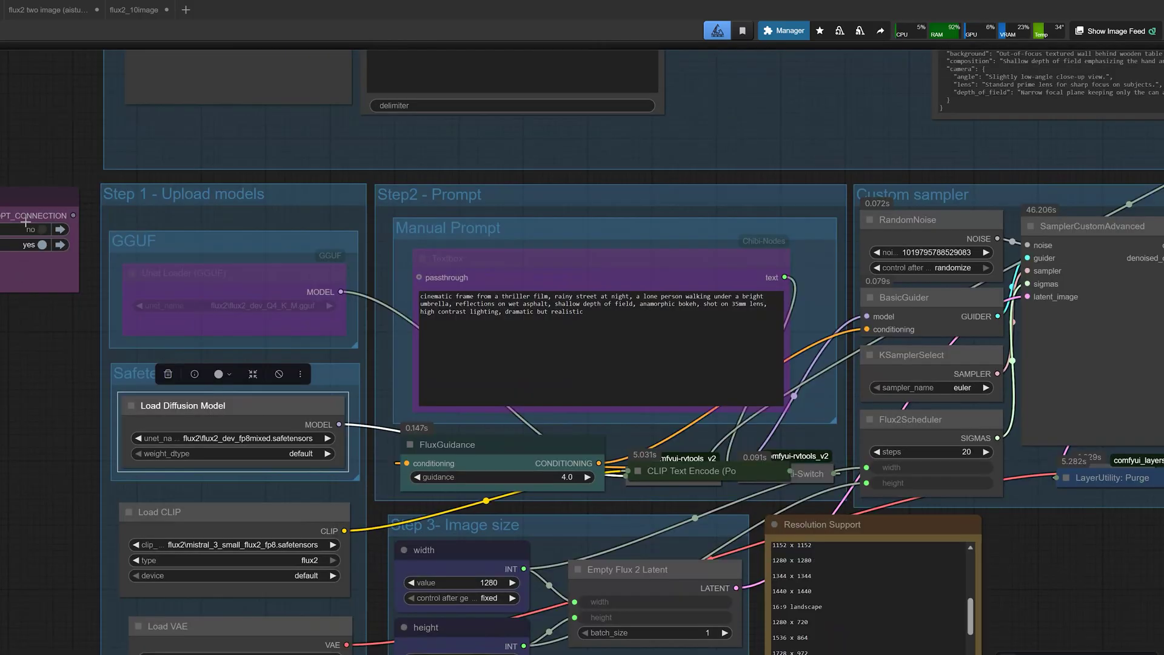
pyautogui.click(36, 233)
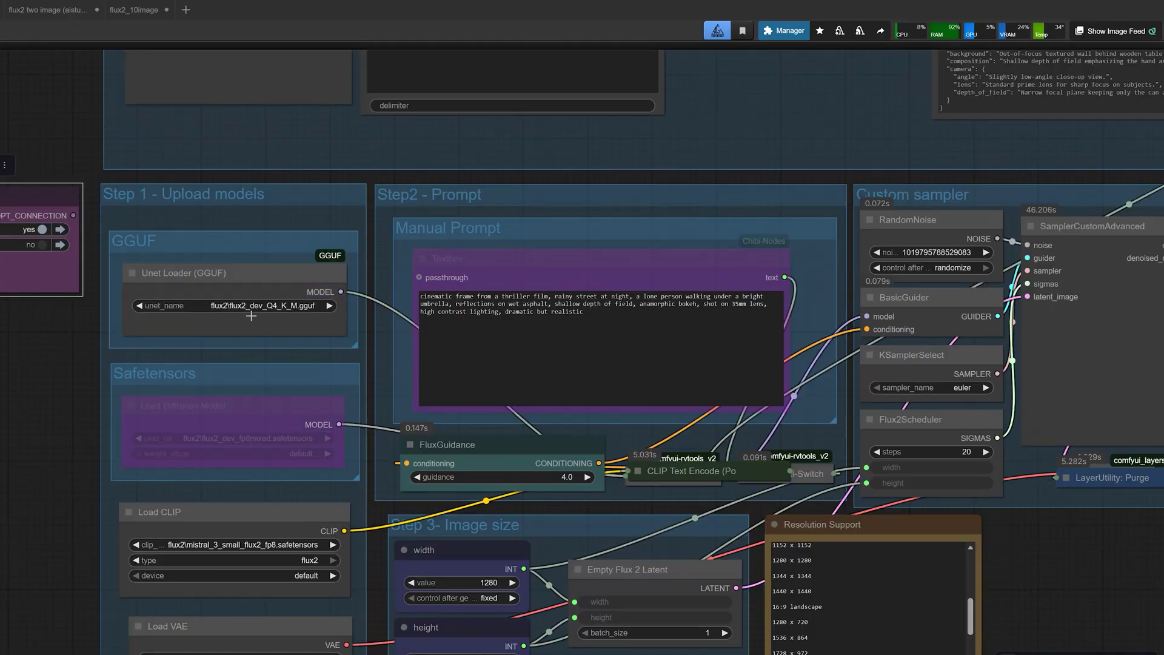
pyautogui.scroll(-2, 50, 384)
pyautogui.moveTo(133, 409); pyautogui.dragTo(42, 398)
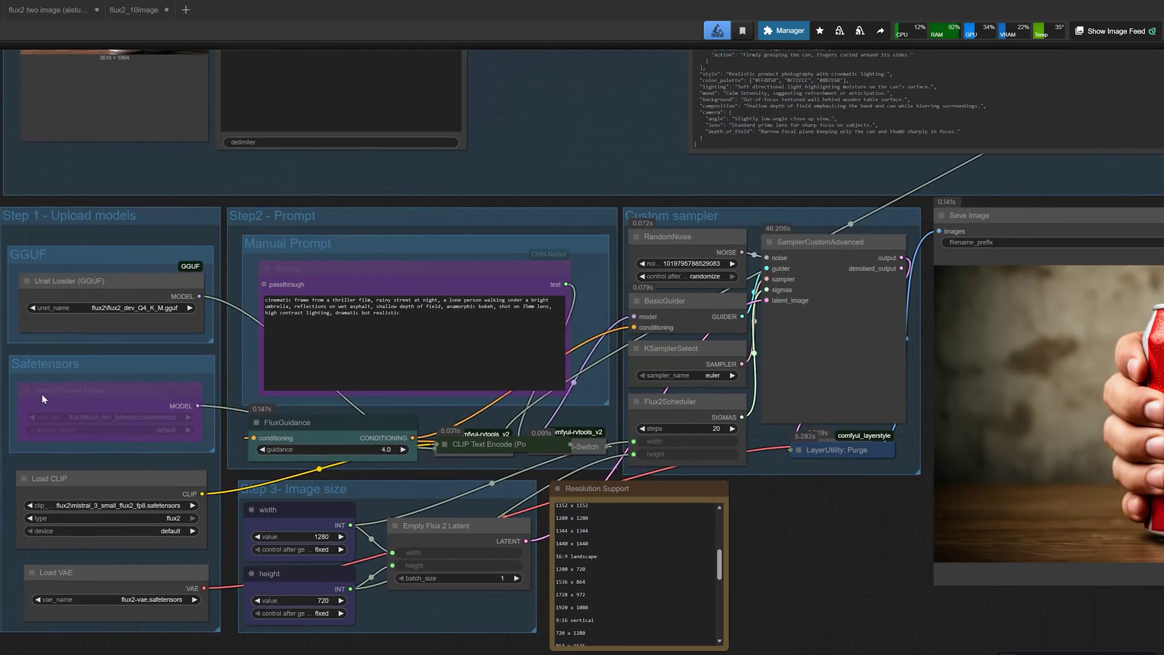
# Step: Set the Save Image node with the soda can result aside and put a connected duplicate in its place beside the Custom sampler group
pyautogui.scroll(-4, 793, 525)
pyautogui.moveTo(793, 525); pyautogui.dragTo(409, 508)
pyautogui.click(598, 294)
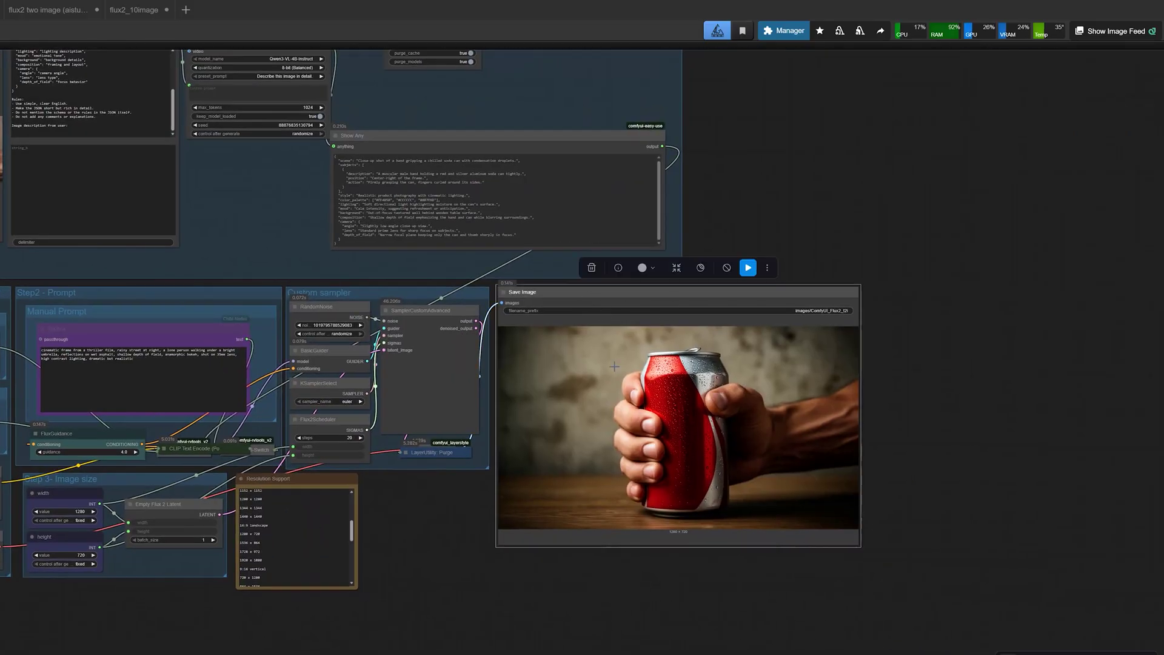
pyautogui.moveTo(580, 304); pyautogui.dragTo(928, 305)
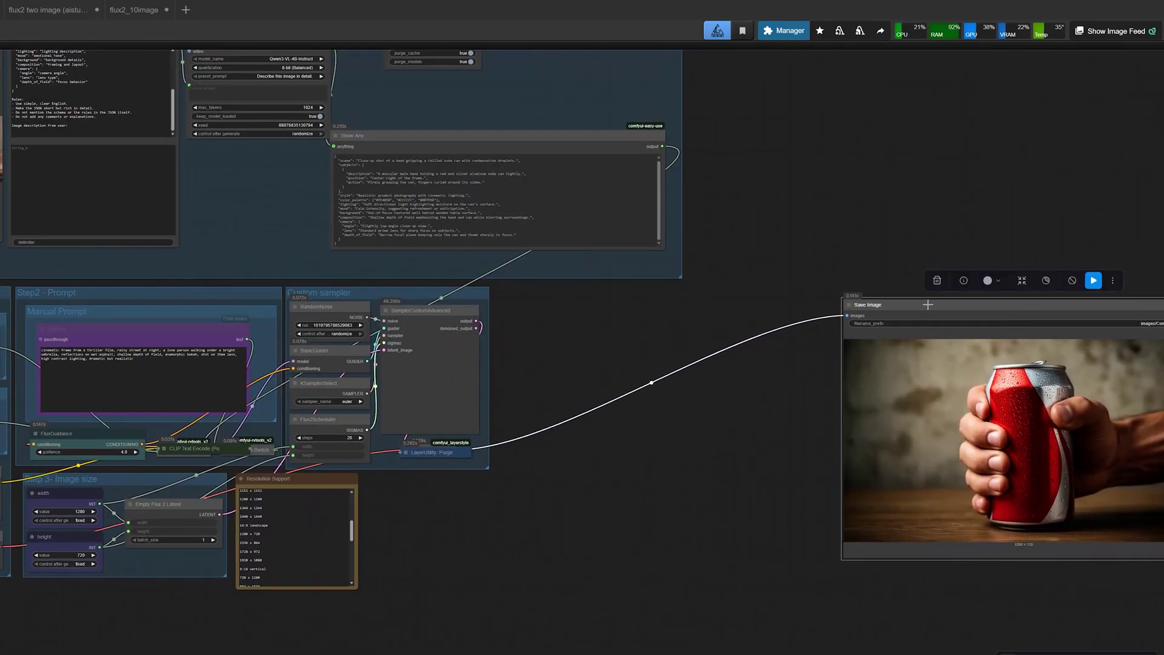
pyautogui.hotkey('ctrl', 'c')
pyautogui.hotkey('ctrl', 'v')
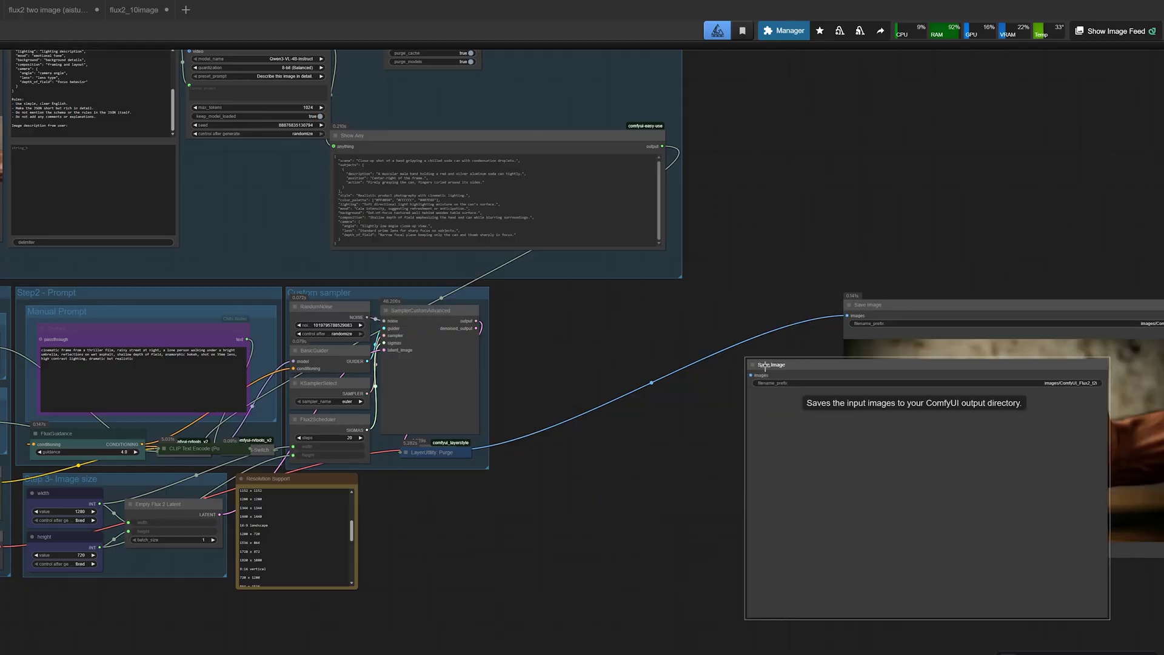
pyautogui.moveTo(762, 371); pyautogui.dragTo(513, 303)
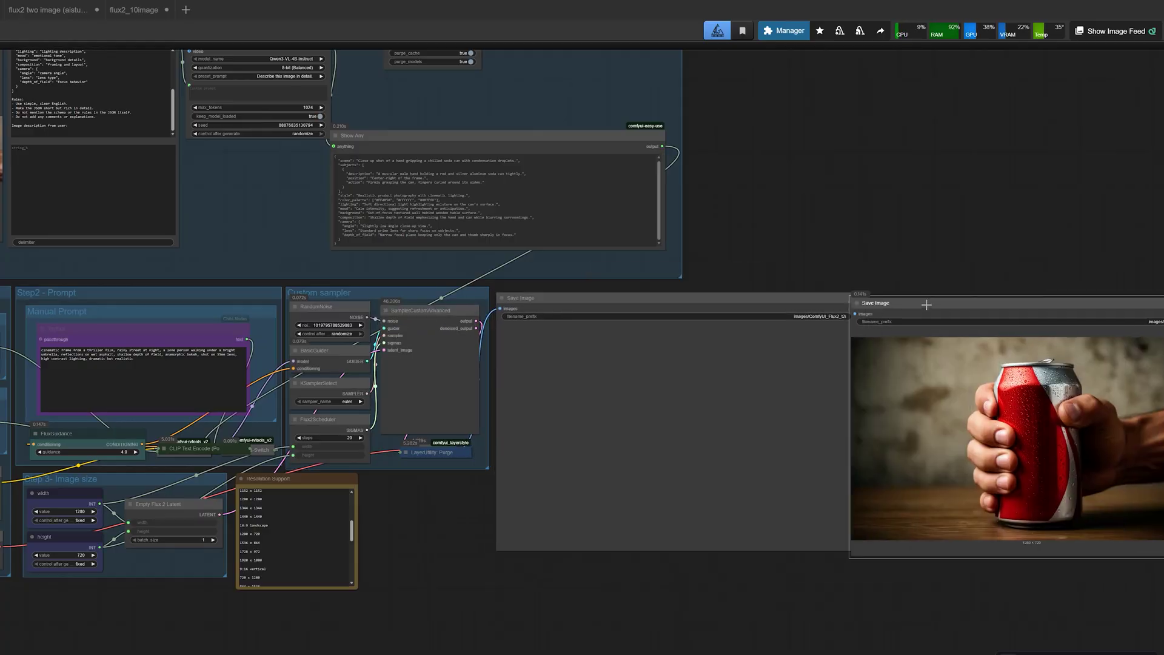
pyautogui.moveTo(927, 304); pyautogui.dragTo(947, 302)
pyautogui.click(820, 301)
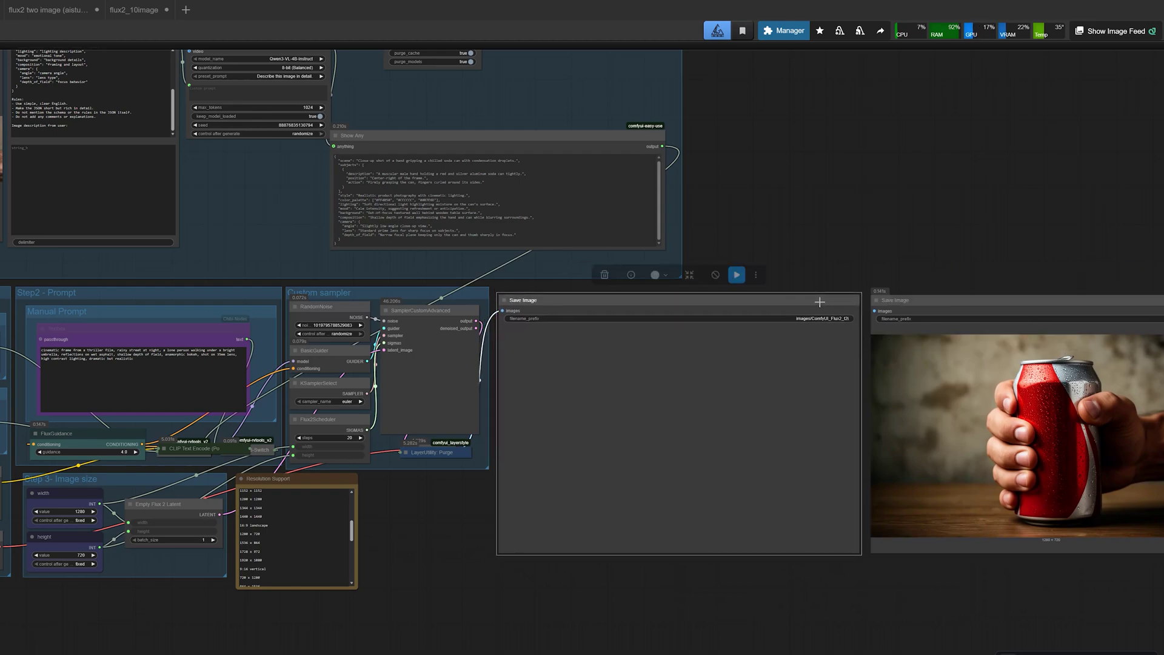
# Step: Compare the two generated soda can images side by side in the Save Image nodes, examining the can design and hand up close
pyautogui.scroll(6, 986, 314)
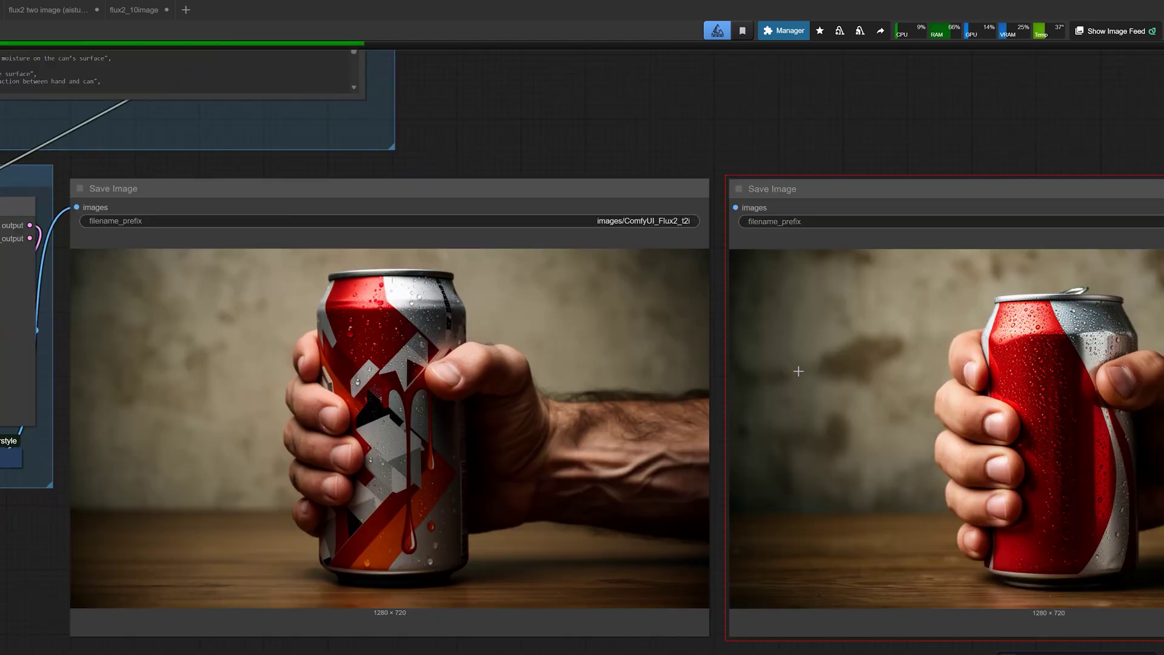
pyautogui.hscroll(3, 605, 109)
pyautogui.scroll(-1, 605, 109)
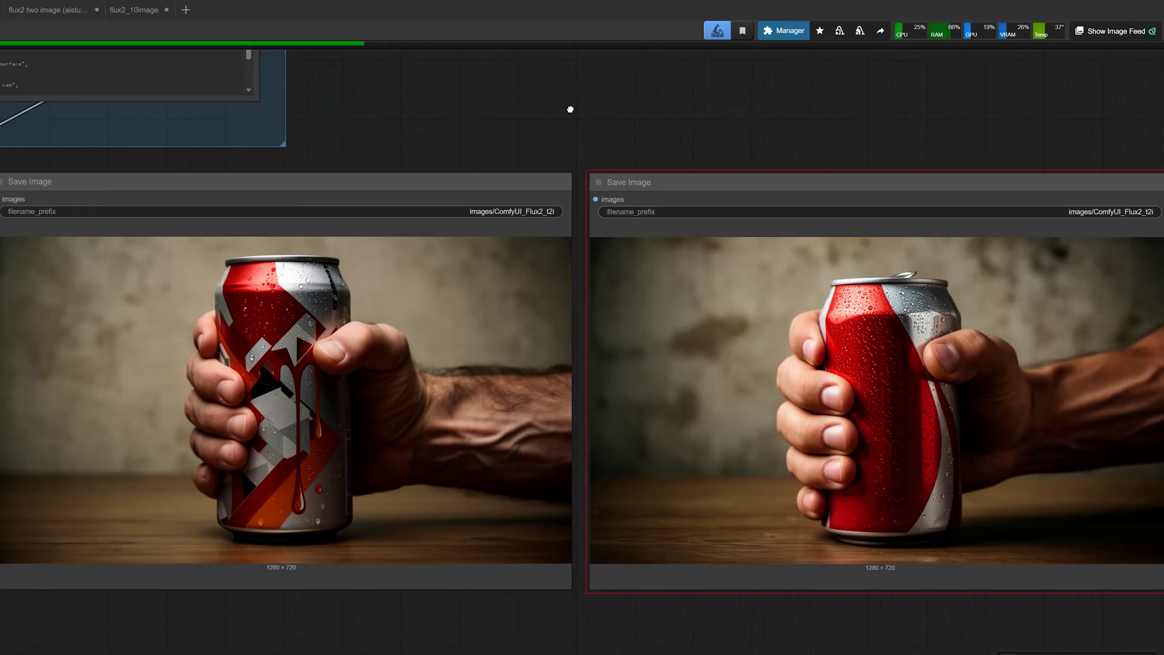
pyautogui.moveTo(570, 109)
pyautogui.mouseDown()
pyautogui.moveTo(525, 109)
pyautogui.moveTo(589, 113)
pyautogui.mouseUp()
pyautogui.scroll(-1, 525, 109)
pyautogui.click(524, 286)
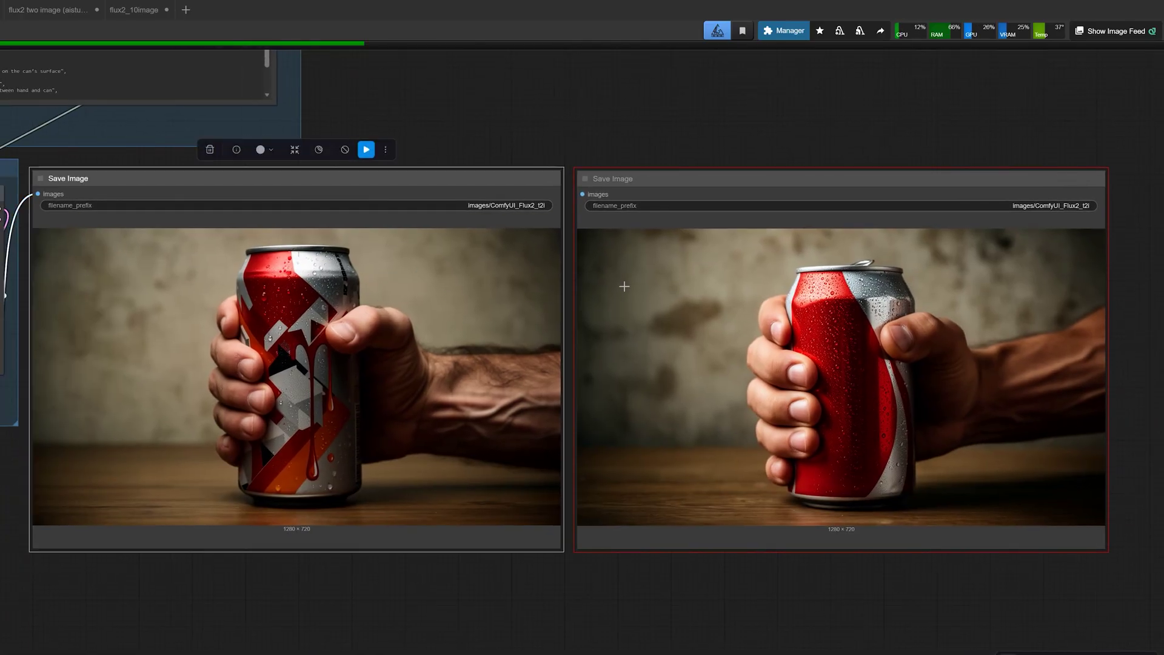
pyautogui.click(621, 286)
pyautogui.scroll(1, 336, 373)
pyautogui.scroll(-1, 336, 373)
pyautogui.scroll(2, 313, 372)
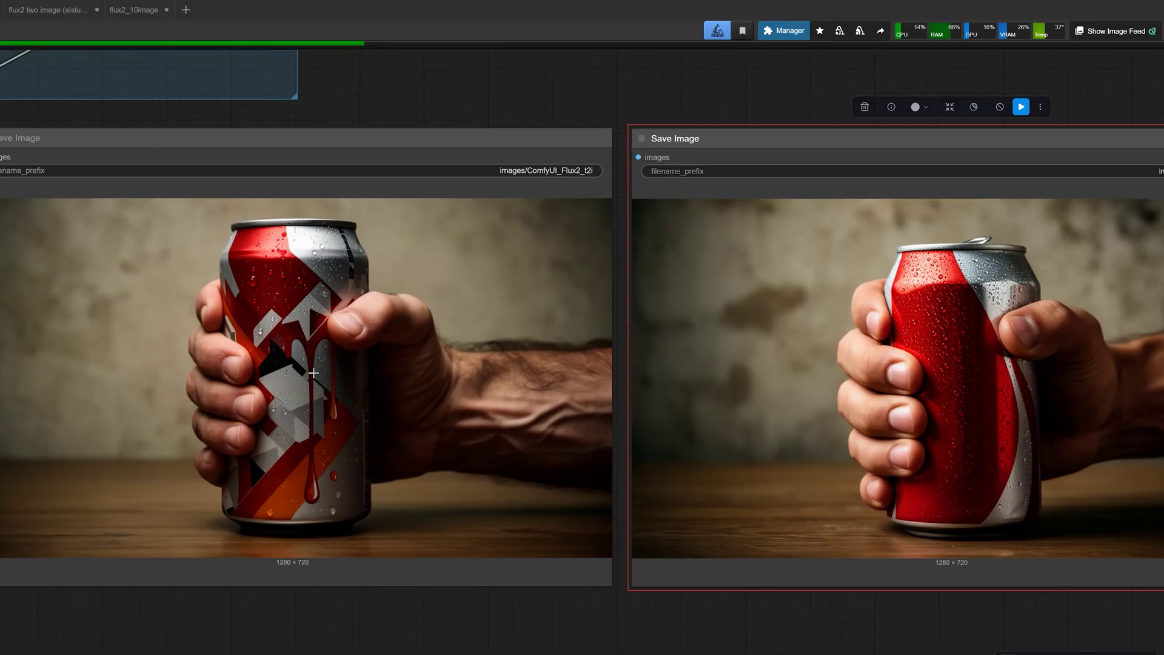
pyautogui.scroll(1, 313, 373)
pyautogui.scroll(1, 166, 481)
pyautogui.scroll(1, 177, 477)
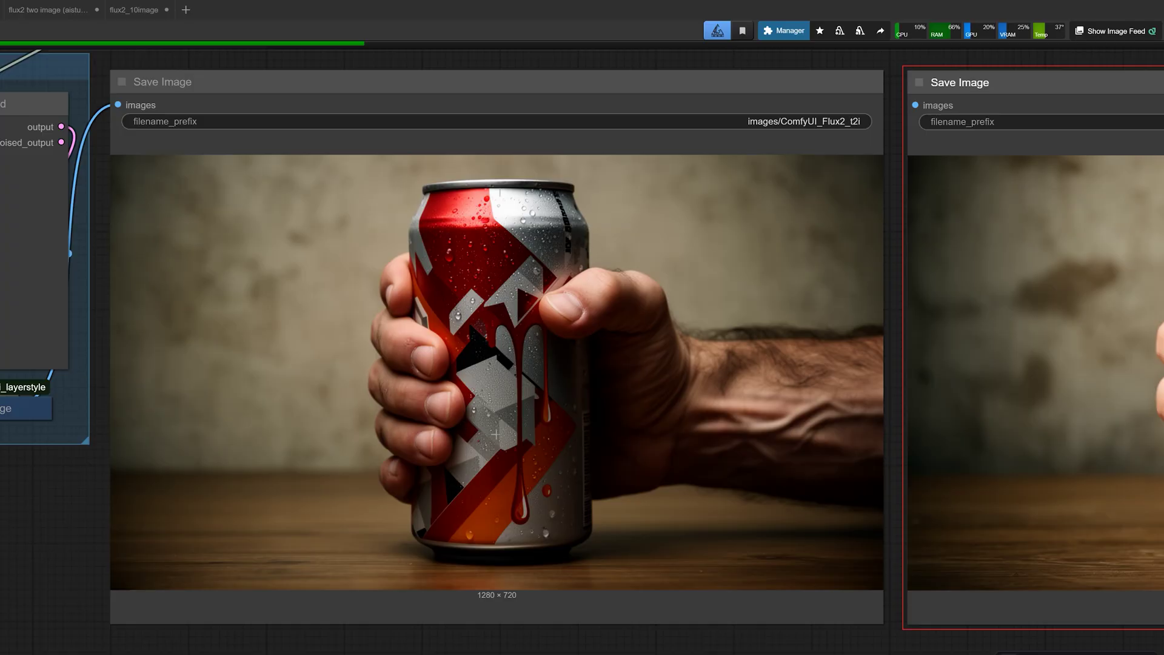
# Step: Inspect the couple reference picture 10.png in the Load Image node and the image generated from it in the Save Image node
pyautogui.scroll(-3, 495, 434)
pyautogui.moveTo(147, 474); pyautogui.dragTo(671, 554)
pyautogui.scroll(-2, 169, 265)
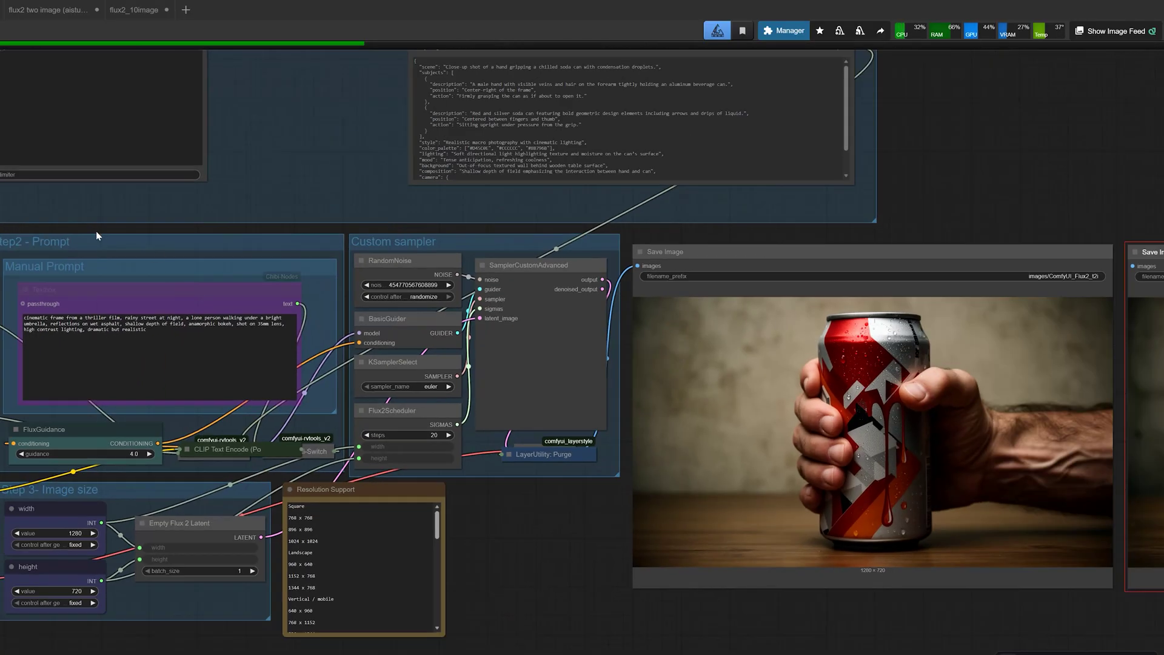
pyautogui.moveTo(97, 236); pyautogui.dragTo(549, 508)
pyautogui.scroll(8, 318, 273)
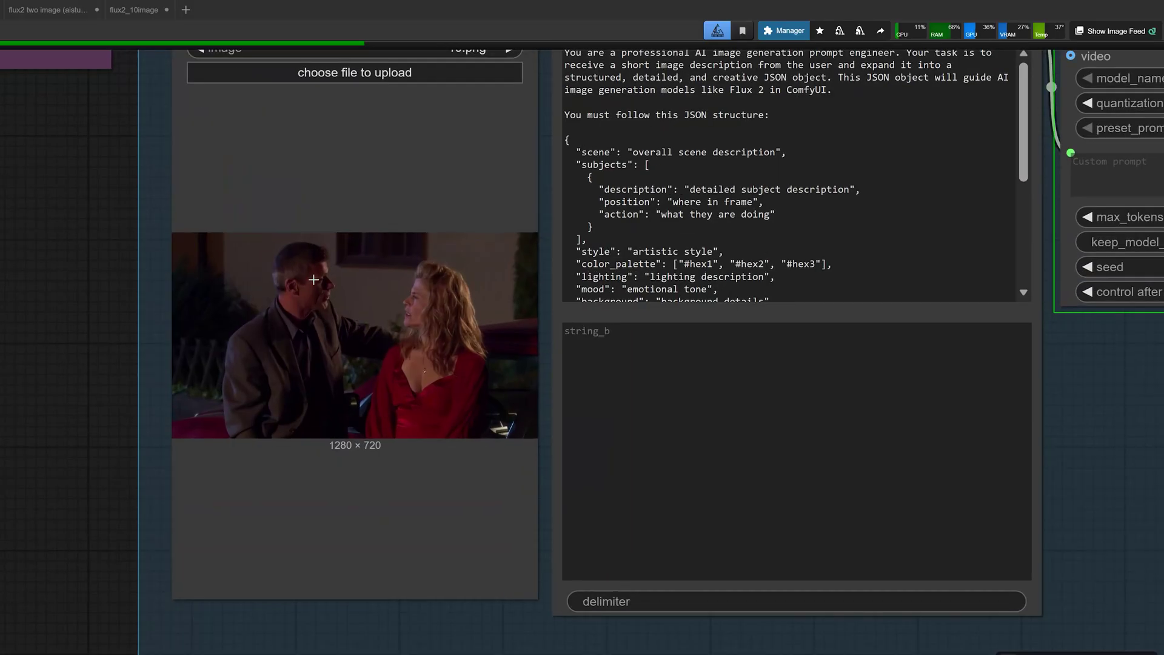
pyautogui.click(335, 299)
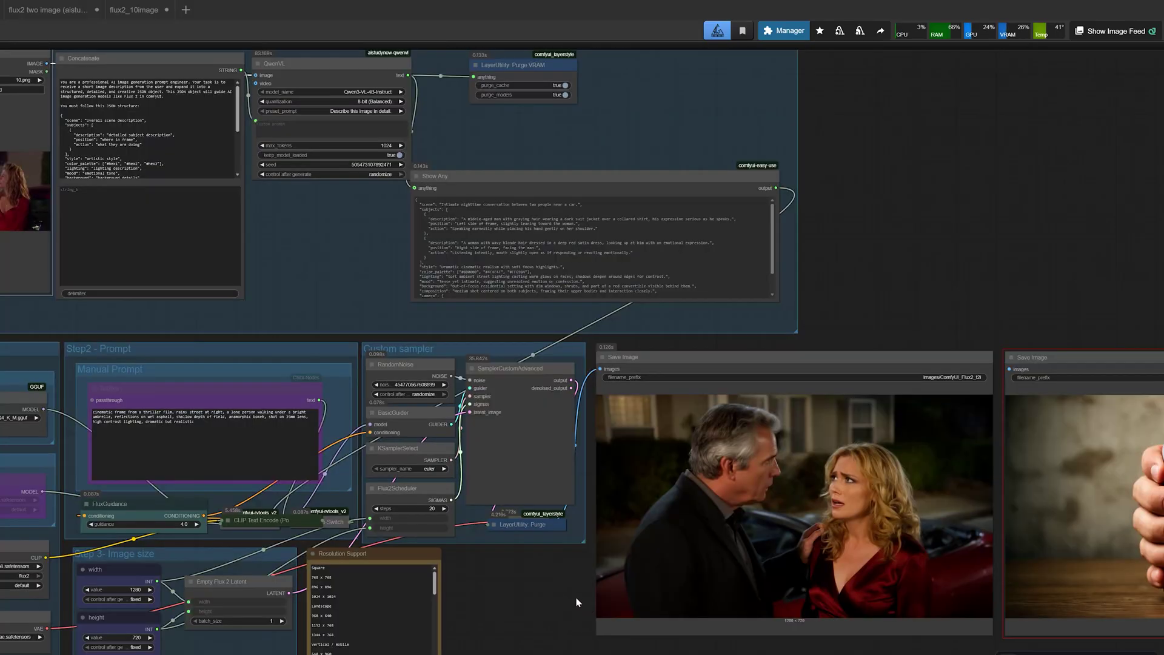
pyautogui.scroll(1, 555, 587)
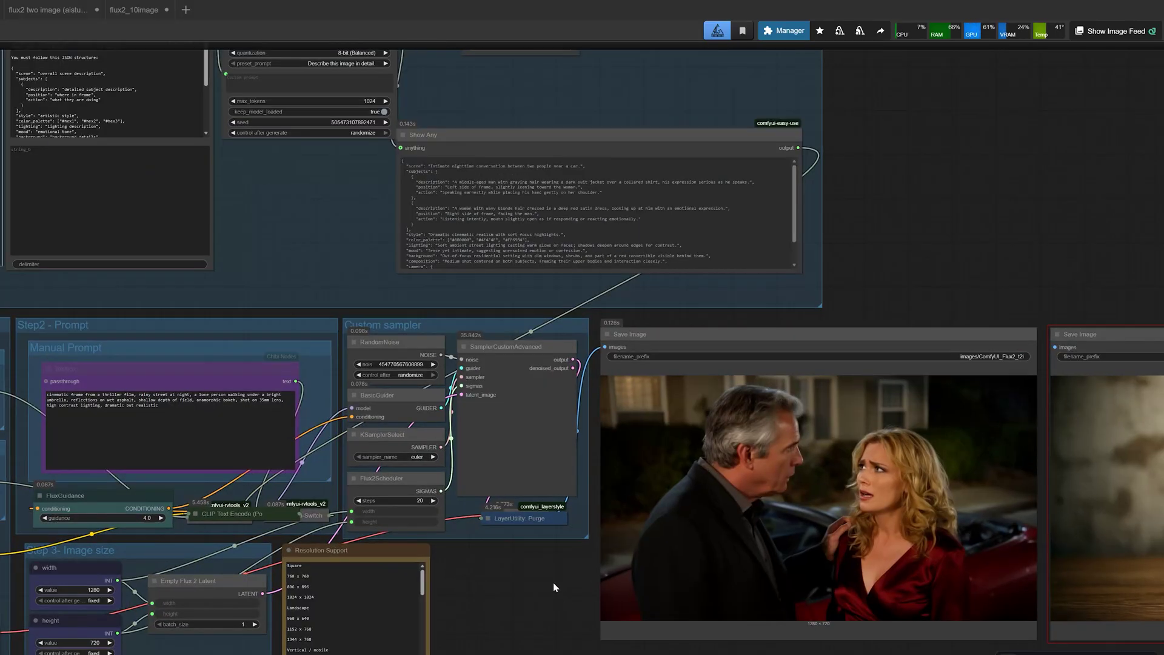
pyautogui.moveTo(553, 587); pyautogui.dragTo(458, 584)
pyautogui.scroll(3, 673, 527)
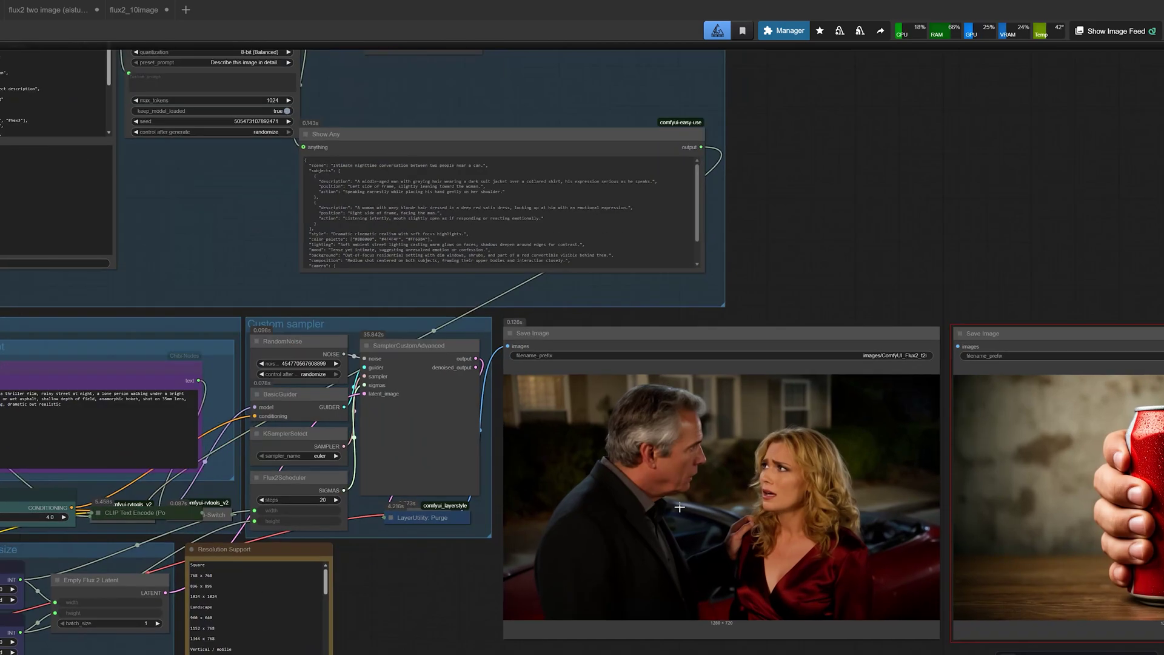
pyautogui.scroll(1, 679, 508)
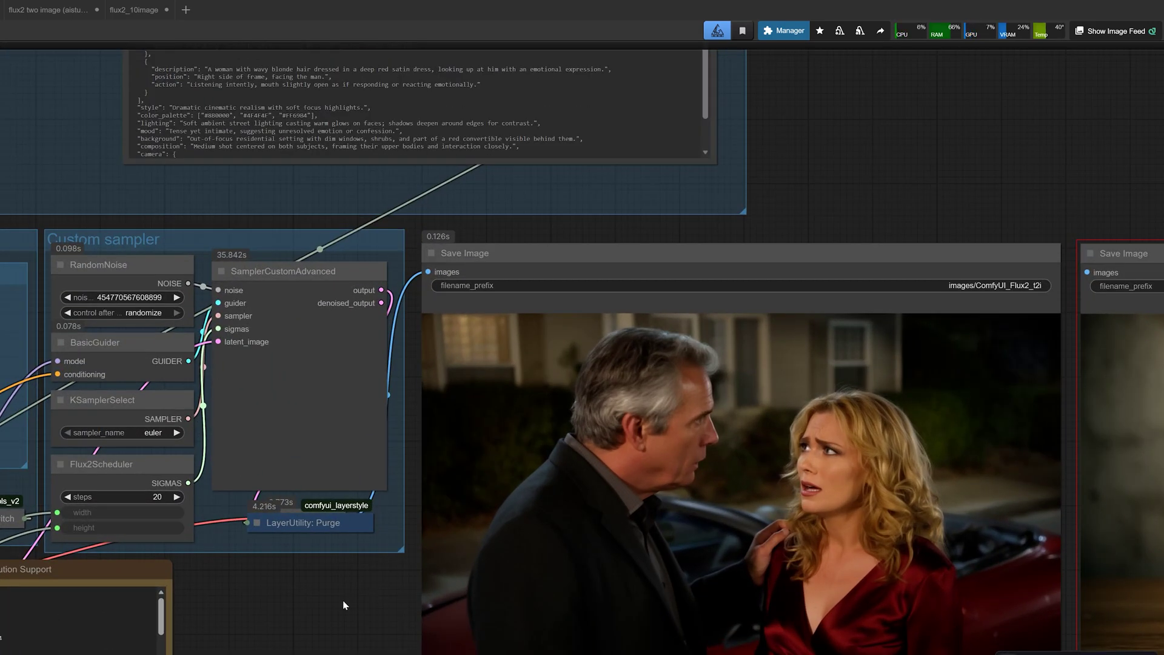
pyautogui.moveTo(343, 605); pyautogui.dragTo(386, 571)
pyautogui.scroll(1, 742, 457)
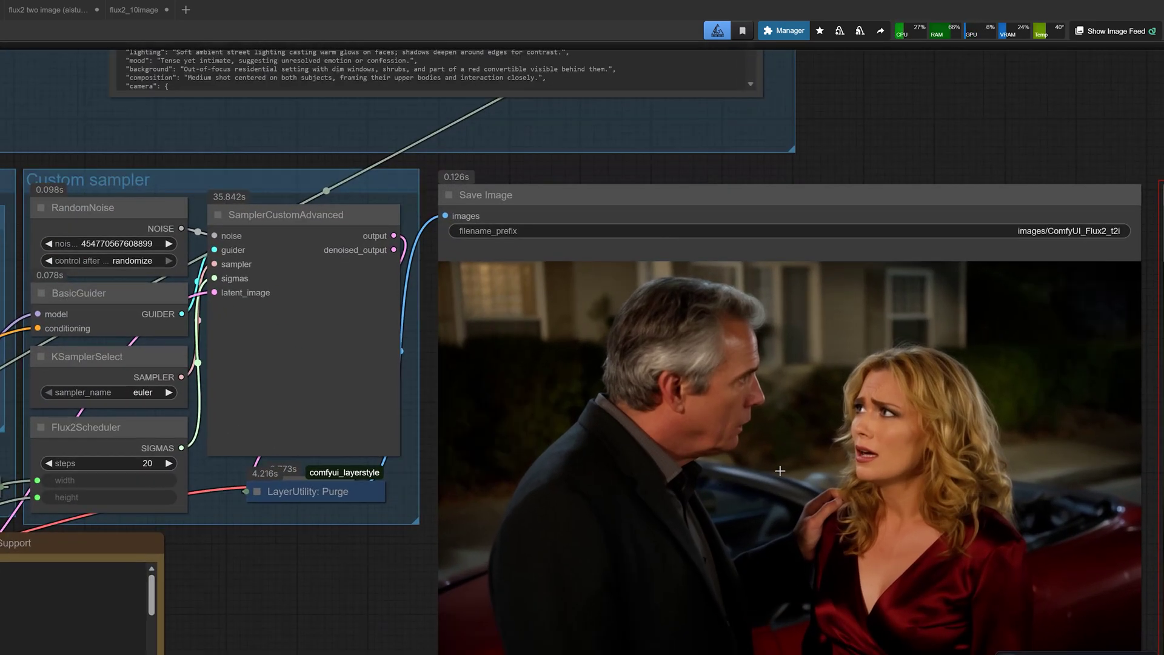
pyautogui.click(729, 418)
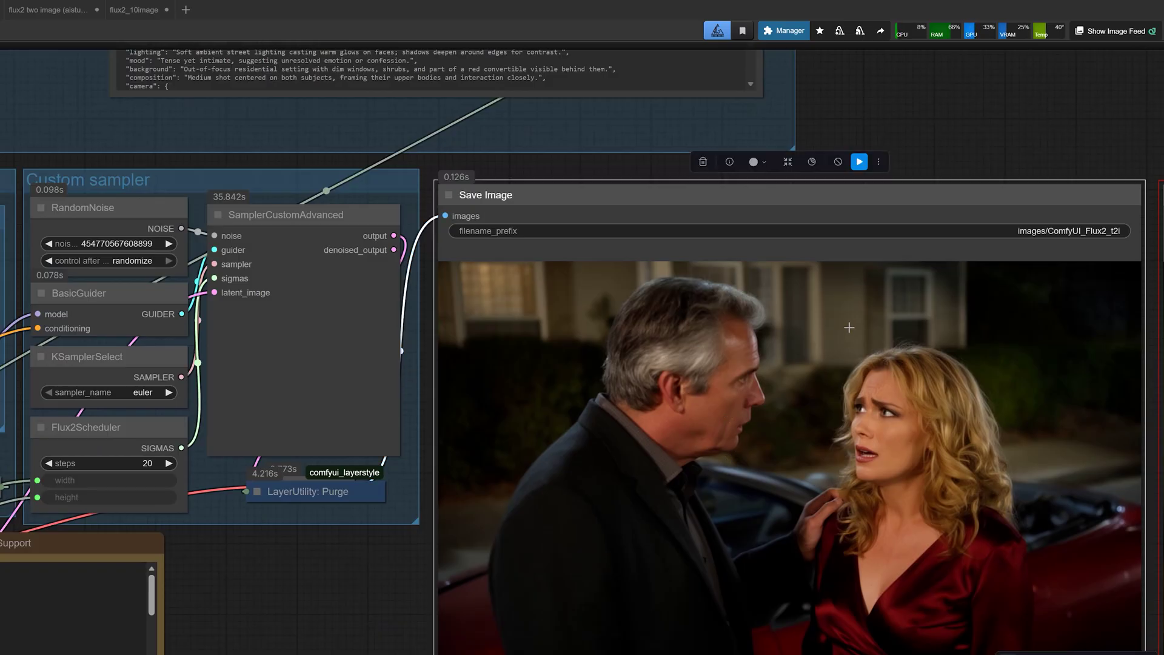
# Step: Review the generated couple image against its JSON description in Show Any and the reference picture across the whole Auto Prompt workflow
pyautogui.scroll(-5, 624, 313)
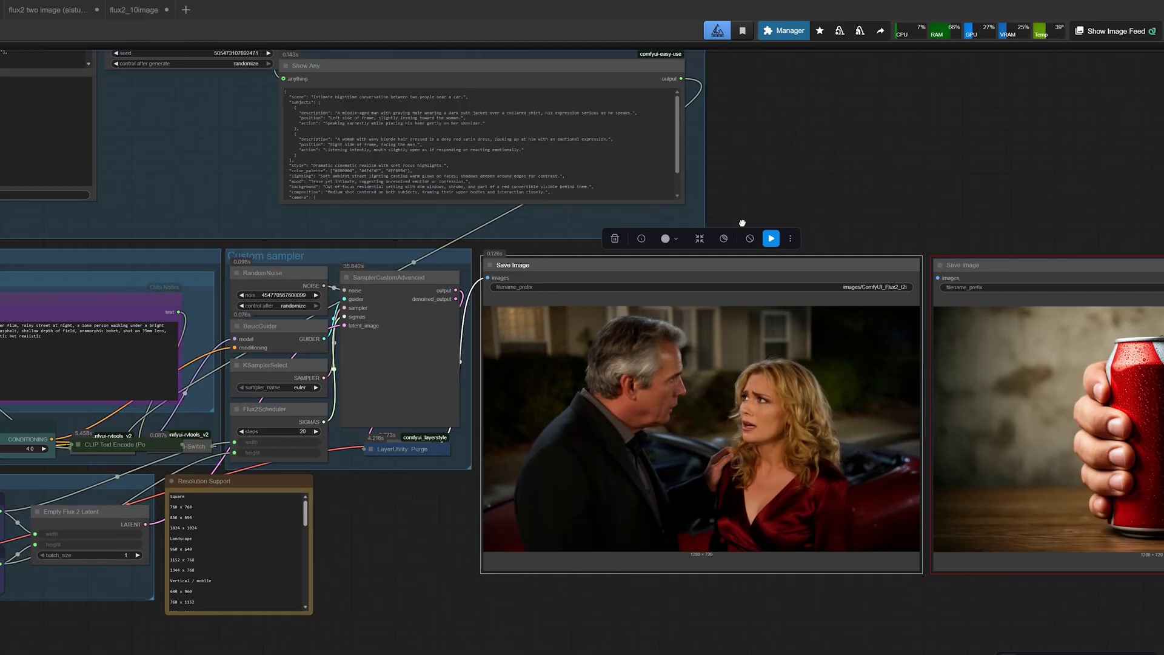
pyautogui.scroll(3, 576, 265)
pyautogui.moveTo(743, 223); pyautogui.dragTo(887, 256)
pyautogui.scroll(-2, 707, 332)
pyautogui.scroll(-1, 882, 274)
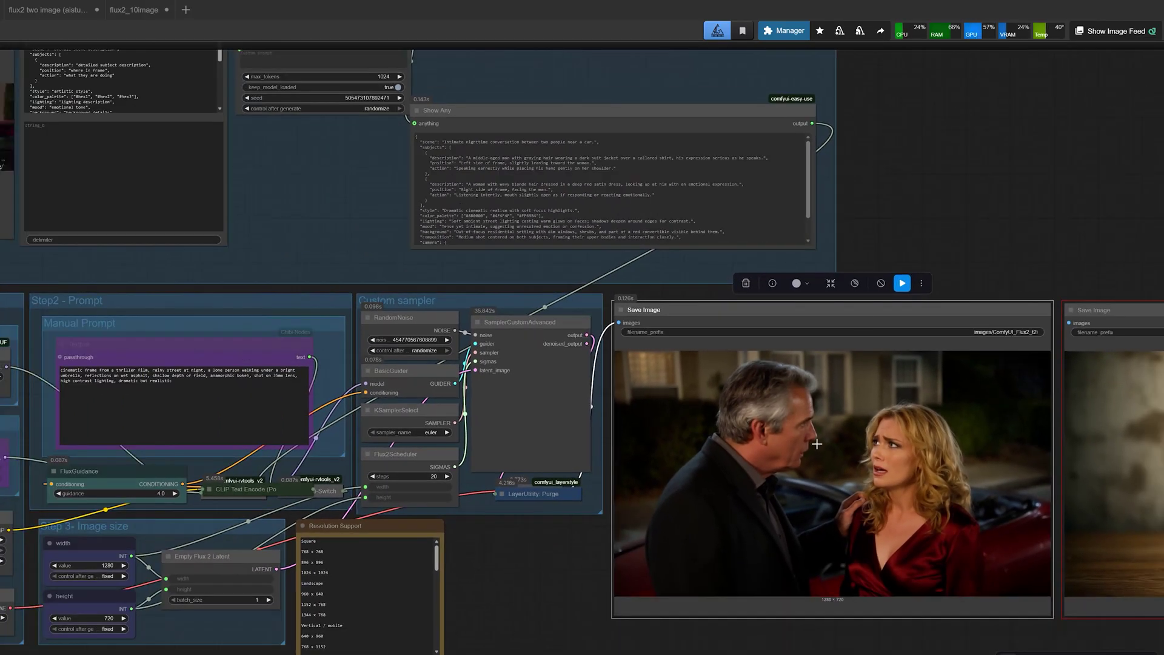
pyautogui.click(8, 136)
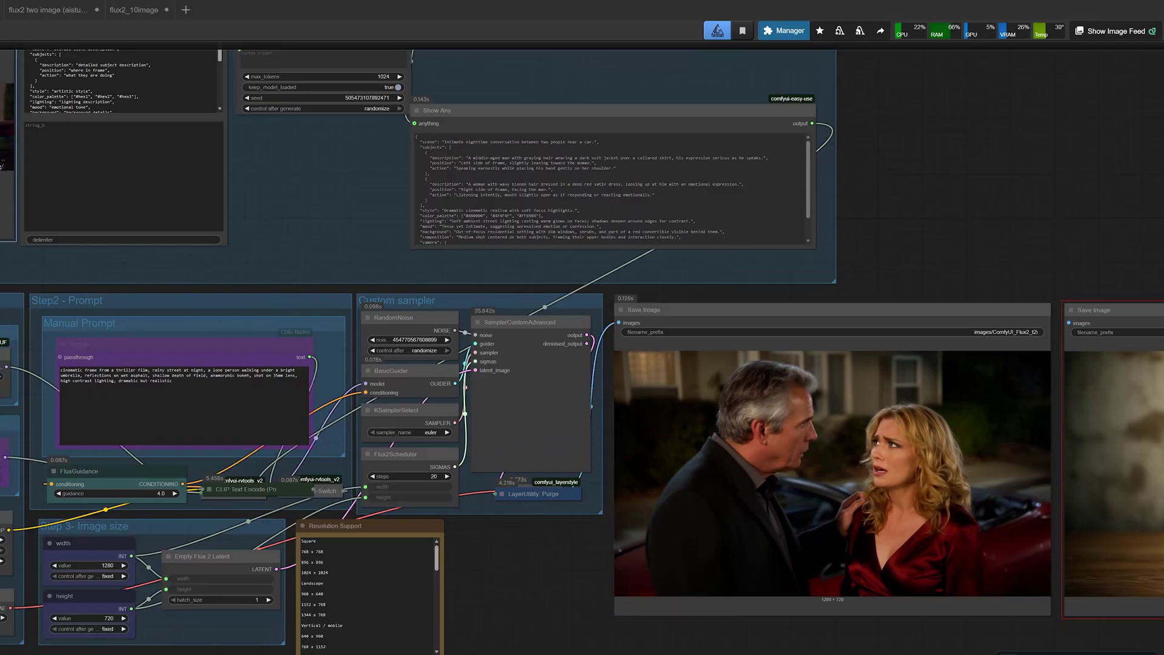
pyautogui.click(704, 441)
pyautogui.scroll(-1, 706, 441)
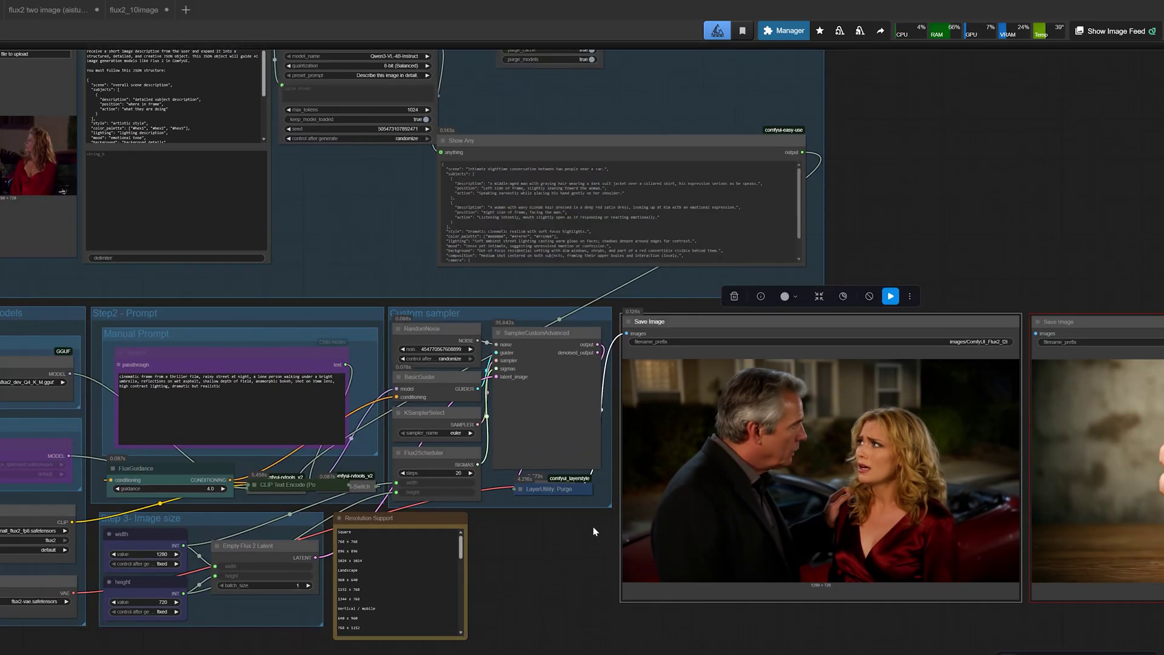
pyautogui.moveTo(548, 541); pyautogui.dragTo(683, 544)
pyautogui.scroll(-1, 682, 545)
pyautogui.moveTo(72, 201); pyautogui.dragTo(46, 246)
pyautogui.scroll(-1, 114, 296)
pyautogui.scroll(1, 114, 296)
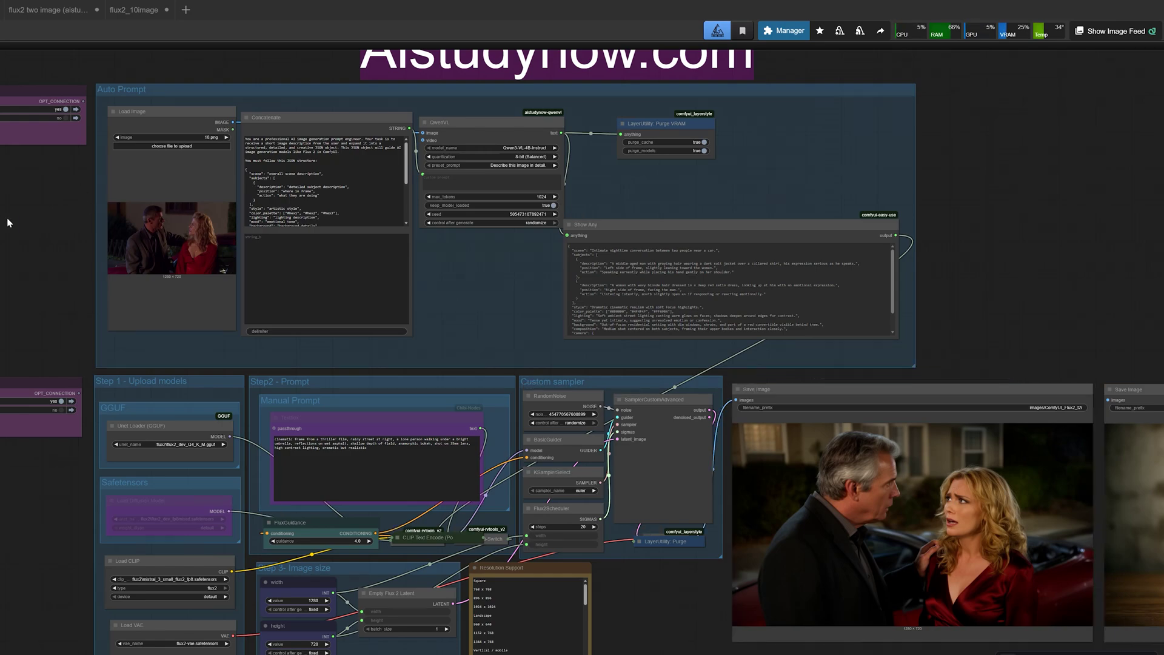
# Step: Switch to the single-image editing workflow and examine its model, prompt, image size, upload and sampler groups
pyautogui.scroll(-3, 7, 223)
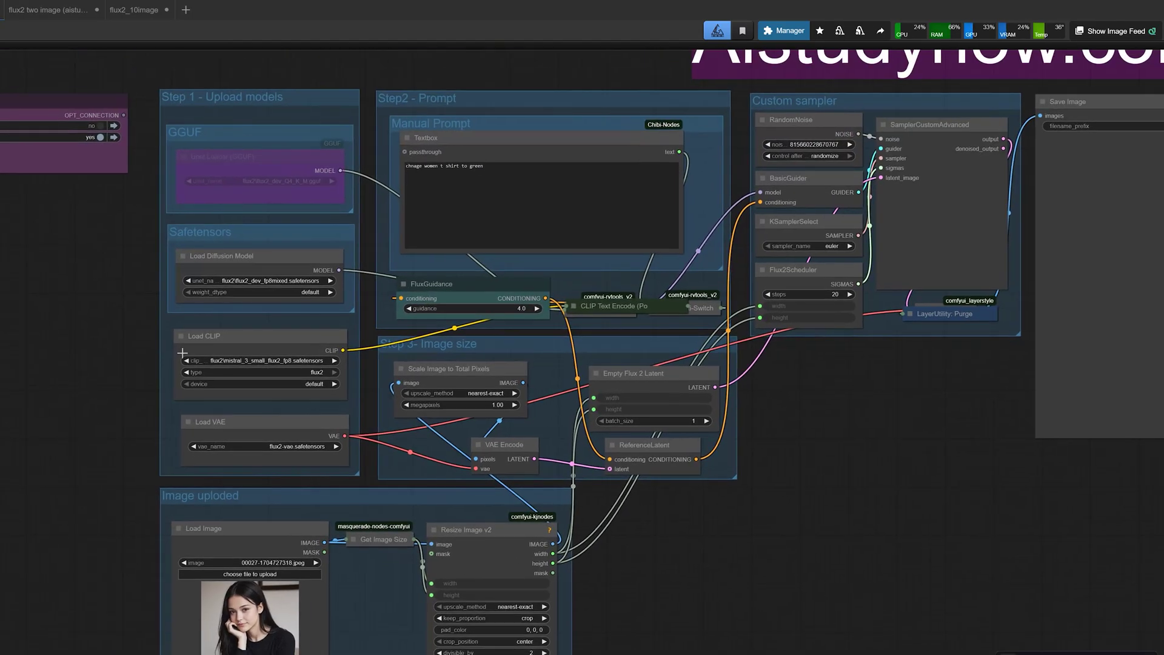
pyautogui.scroll(3, 119, 300)
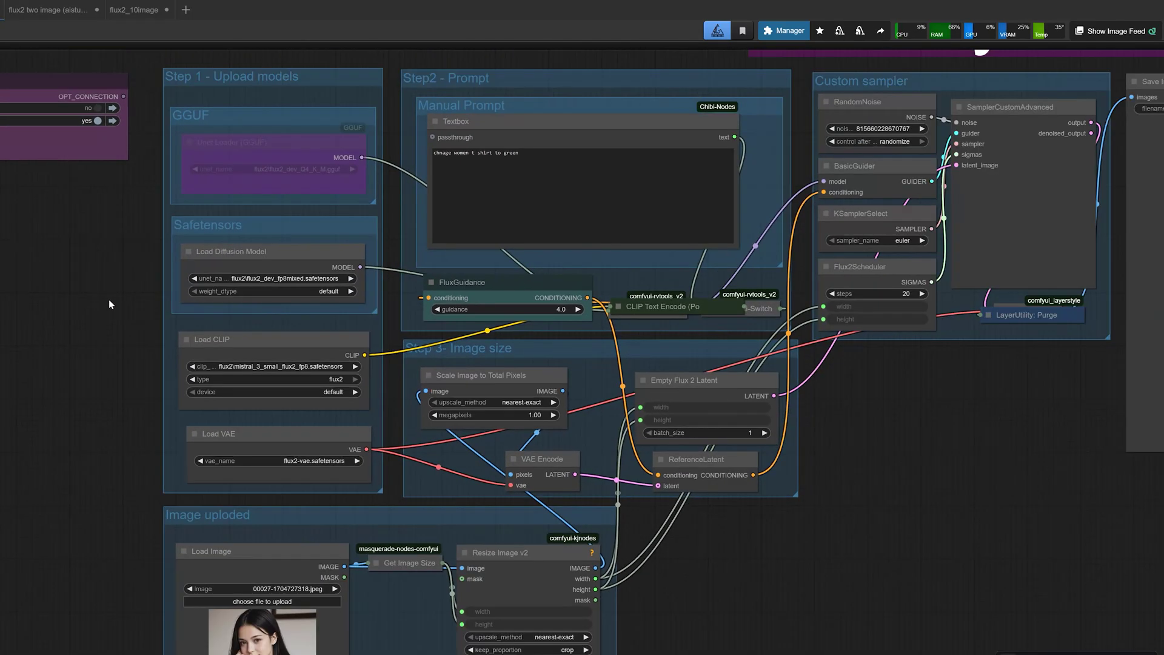
pyautogui.moveTo(109, 299); pyautogui.dragTo(0, 297)
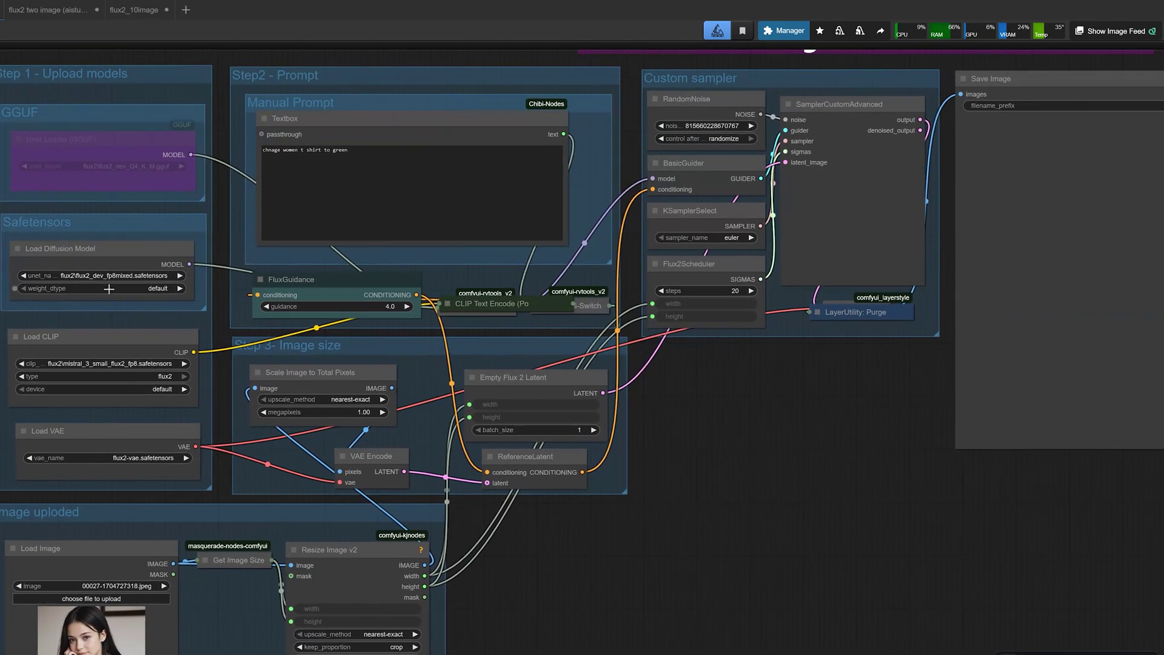
pyautogui.scroll(-2, 103, 291)
pyautogui.moveTo(113, 161); pyautogui.dragTo(91, 214)
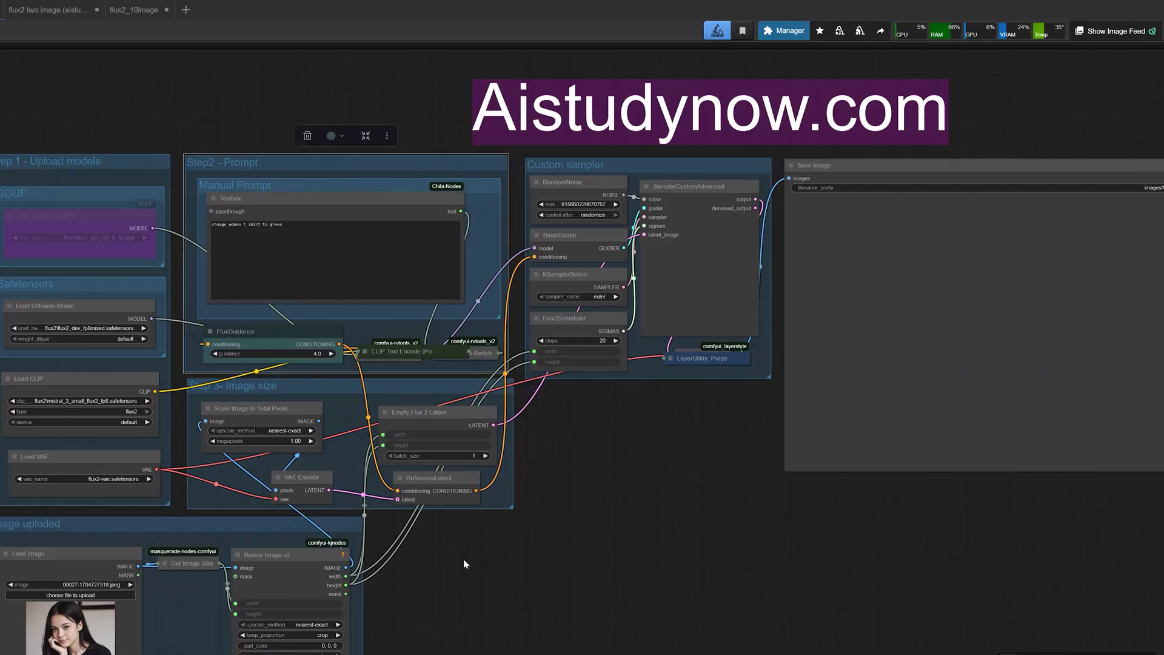
# Step: Examine the Image uploded group, including the portrait in the Load Image node and the Resize Image v2 settings
pyautogui.moveTo(463, 559); pyautogui.dragTo(621, 380)
pyautogui.scroll(1, 430, 397)
pyautogui.scroll(1, 431, 397)
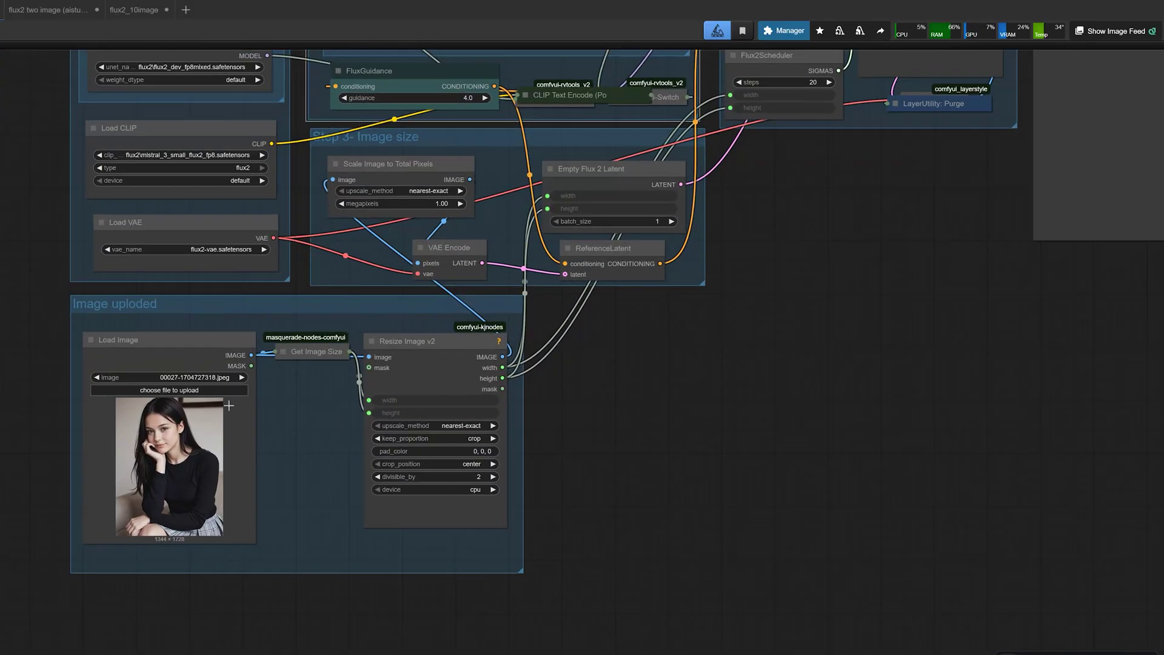
pyautogui.click(185, 349)
pyautogui.scroll(1, 35, 348)
pyautogui.scroll(1, 35, 348)
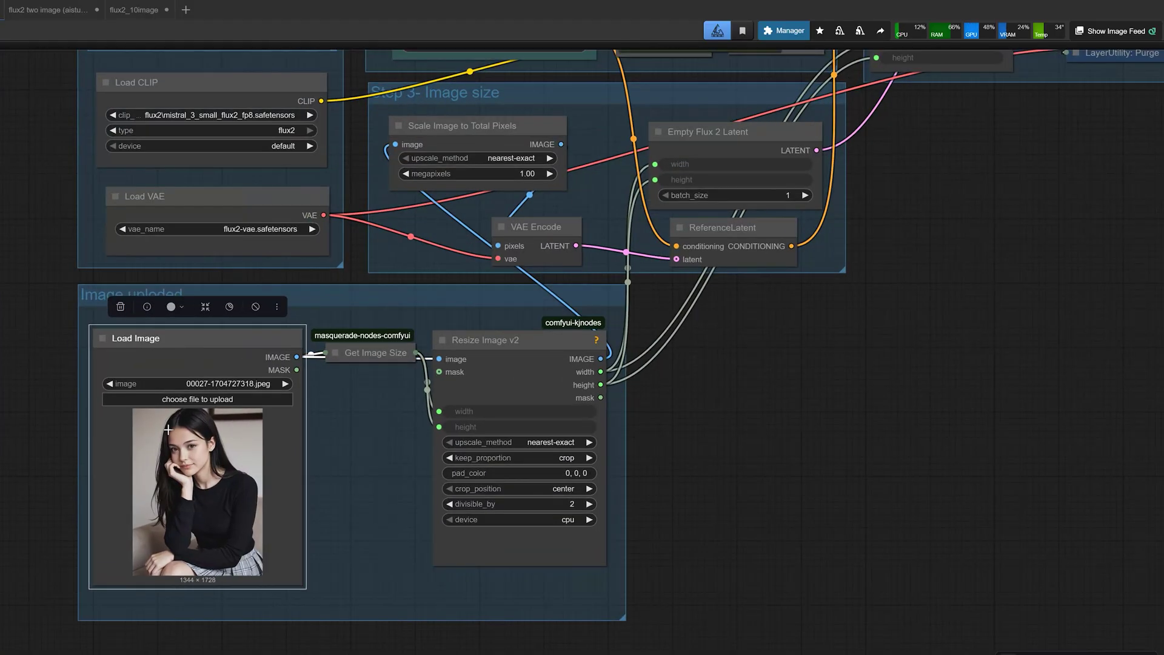
pyautogui.scroll(1, 169, 429)
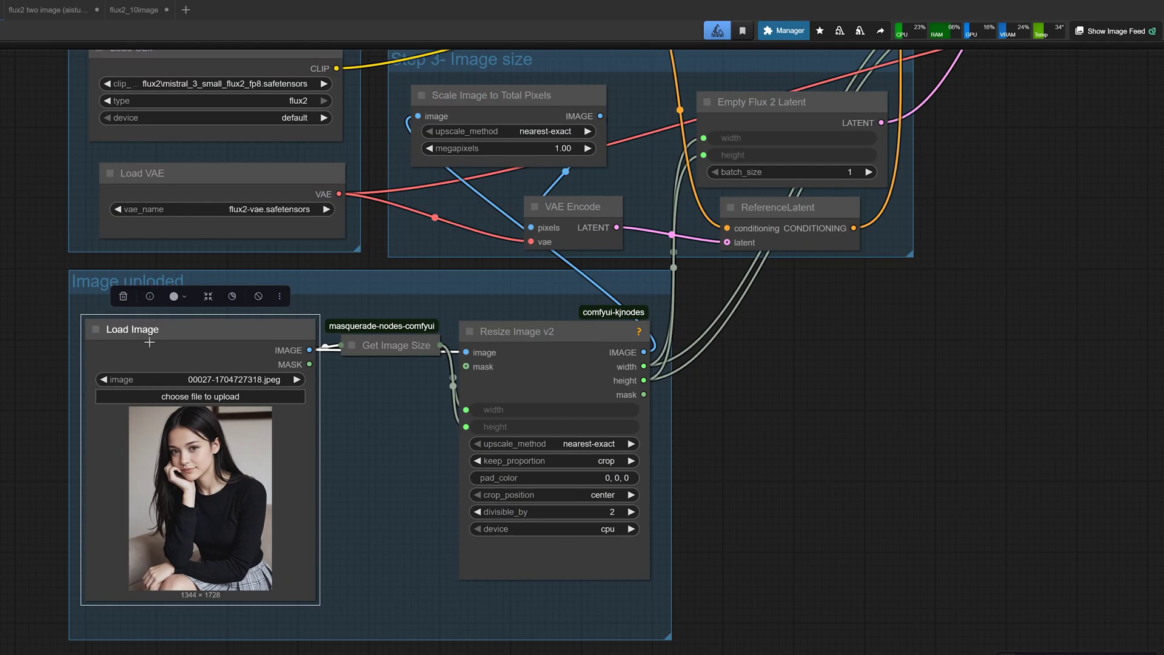
pyautogui.click(510, 332)
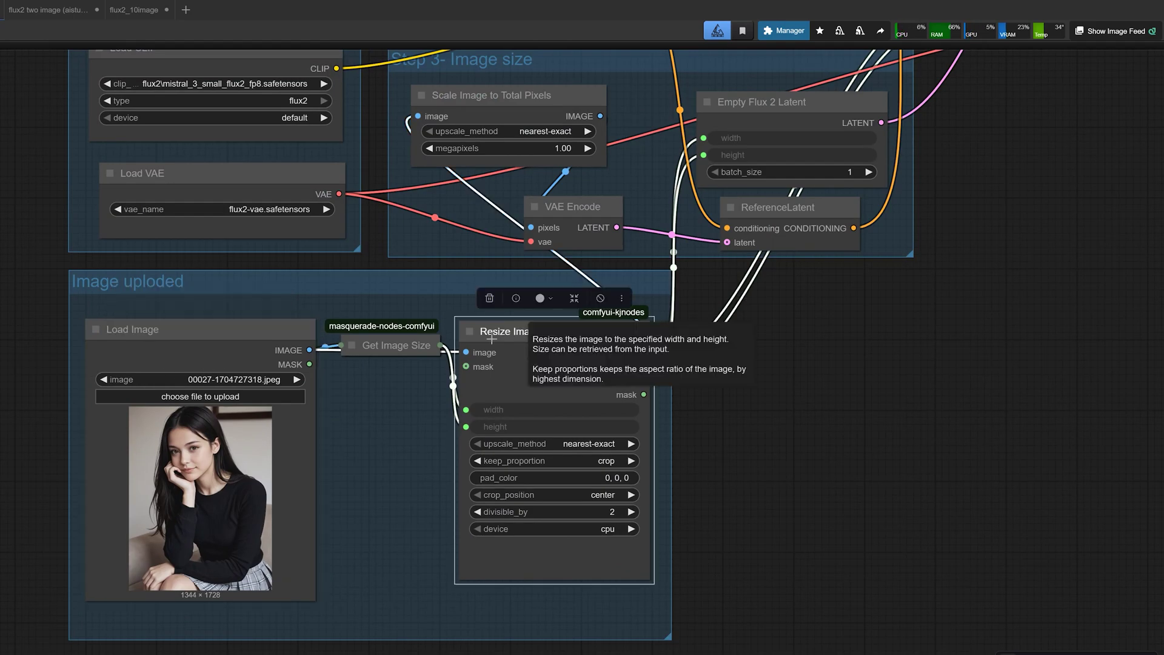
pyautogui.scroll(1, 201, 444)
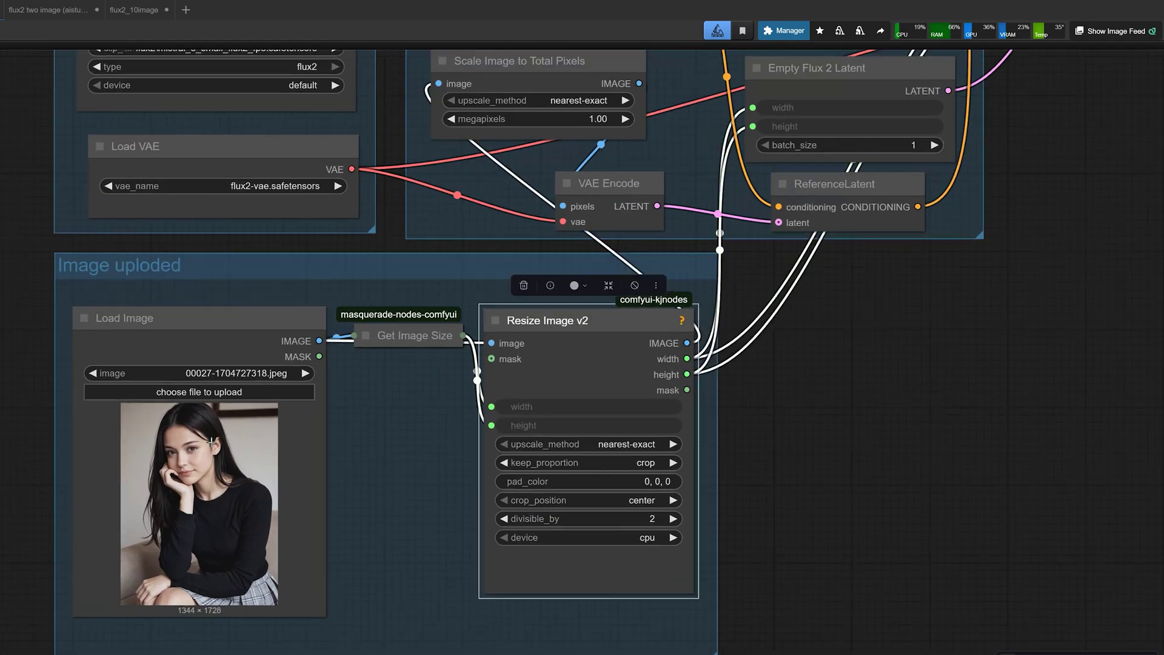
pyautogui.scroll(-1, 147, 445)
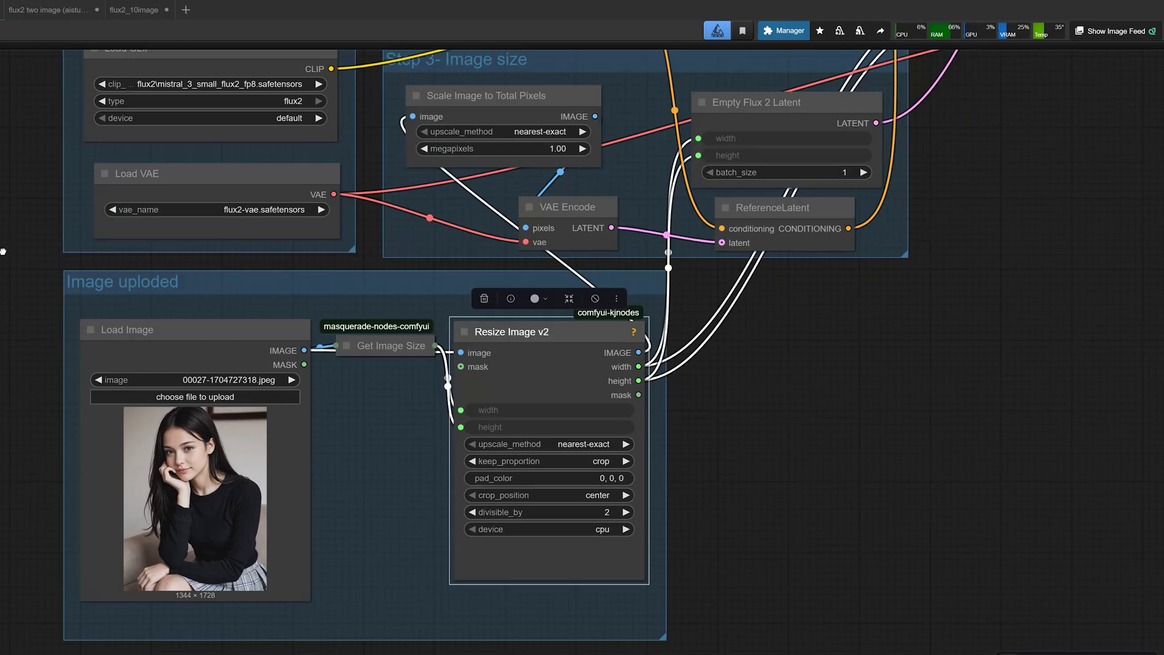
# Step: Inspect the source portrait 00027-1704727318.jpeg up close in the Load Image node, looking at the woman's clothing
pyautogui.moveTo(3, 251); pyautogui.dragTo(31, 368)
pyautogui.scroll(1, 151, 478)
pyautogui.moveTo(50, 410); pyautogui.dragTo(48, 267)
pyautogui.scroll(1, 220, 441)
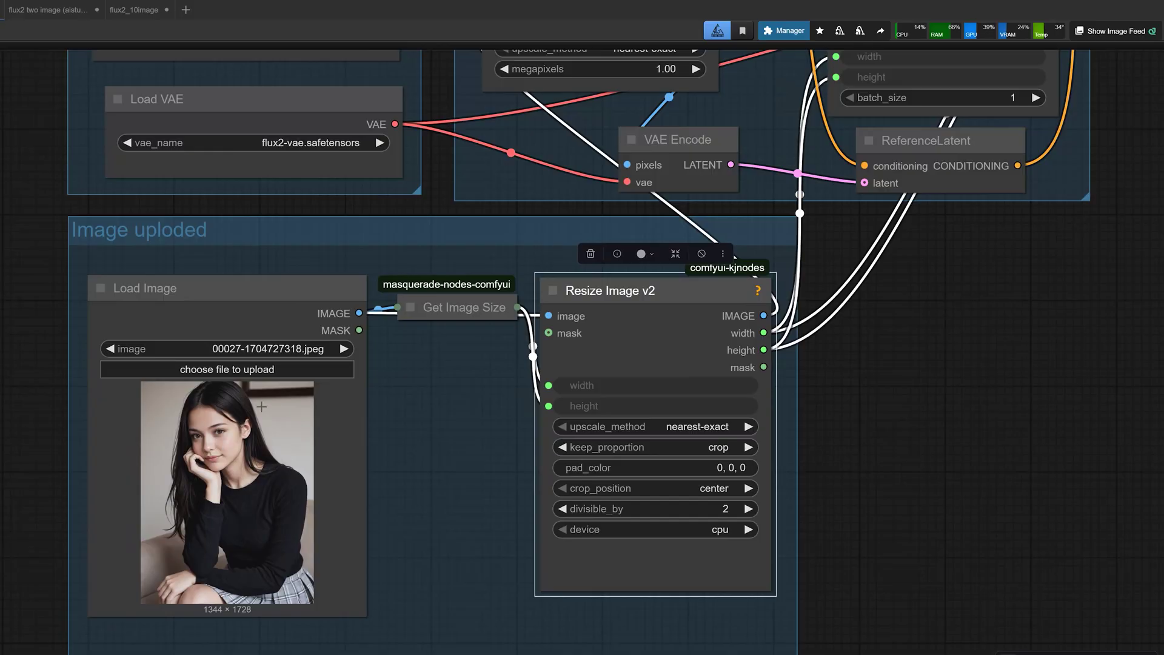
pyautogui.click(209, 303)
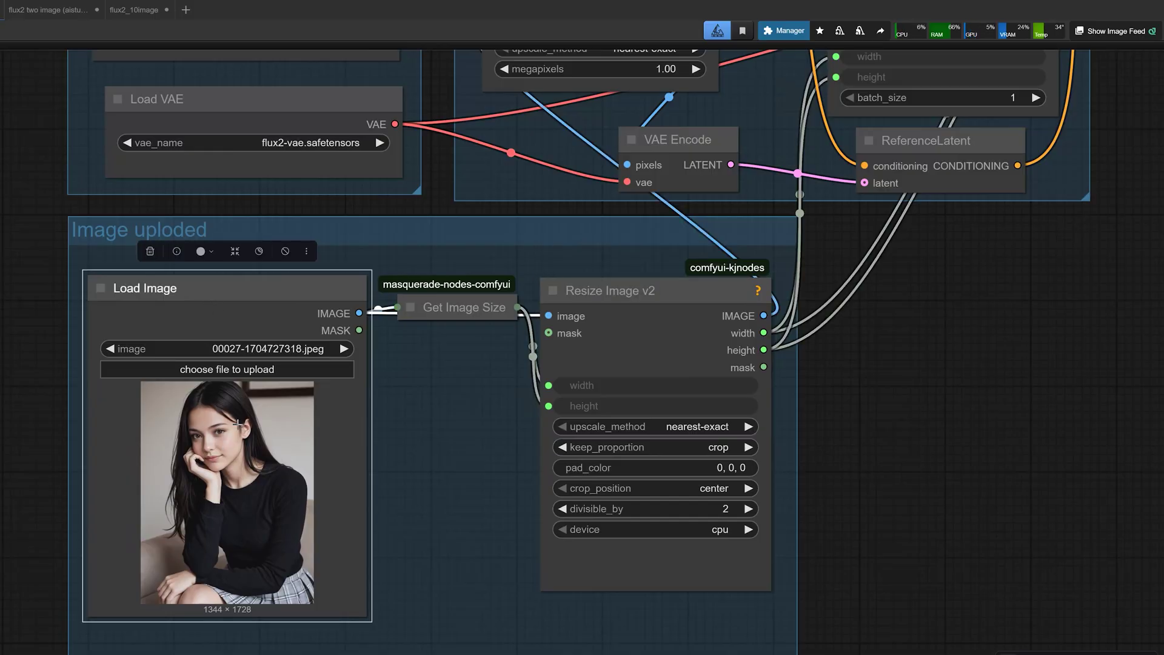
pyautogui.scroll(-1, 67, 328)
pyautogui.moveTo(59, 327); pyautogui.dragTo(26, 316)
pyautogui.scroll(2, 213, 499)
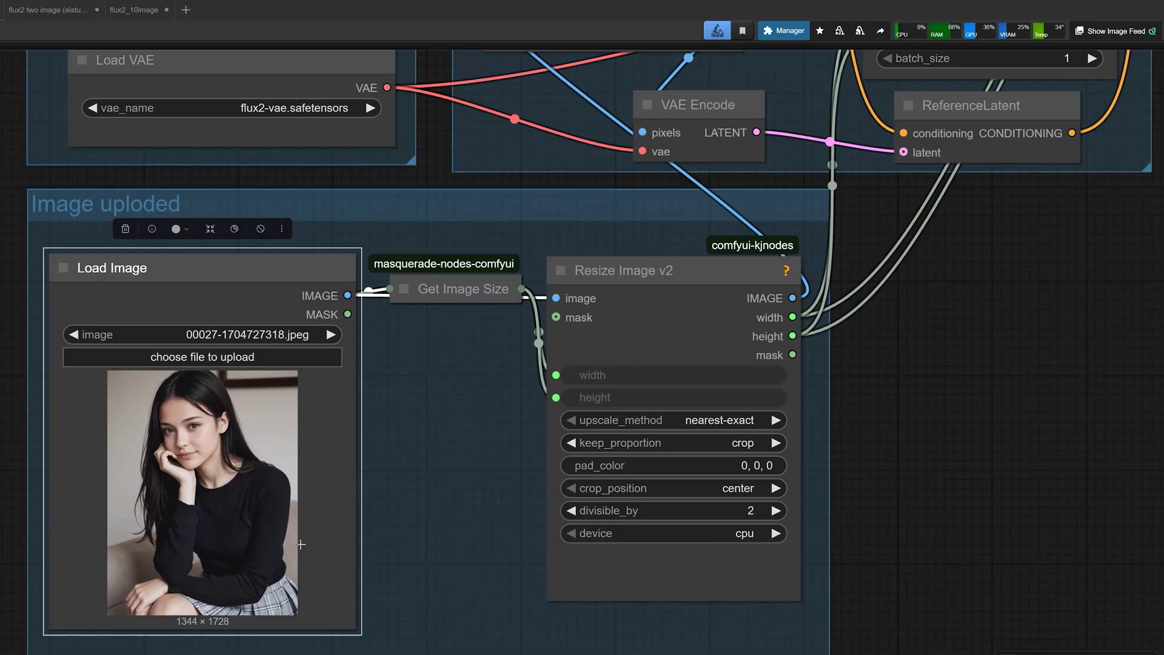
# Step: Review the manual prompt for changing the woman's t-shirt to green in the Textbox node of the prompt group
pyautogui.scroll(-1, 306, 543)
pyautogui.scroll(-1, 328, 489)
pyautogui.moveTo(340, 200); pyautogui.dragTo(288, 540)
pyautogui.moveTo(91, 259); pyautogui.dragTo(84, 371)
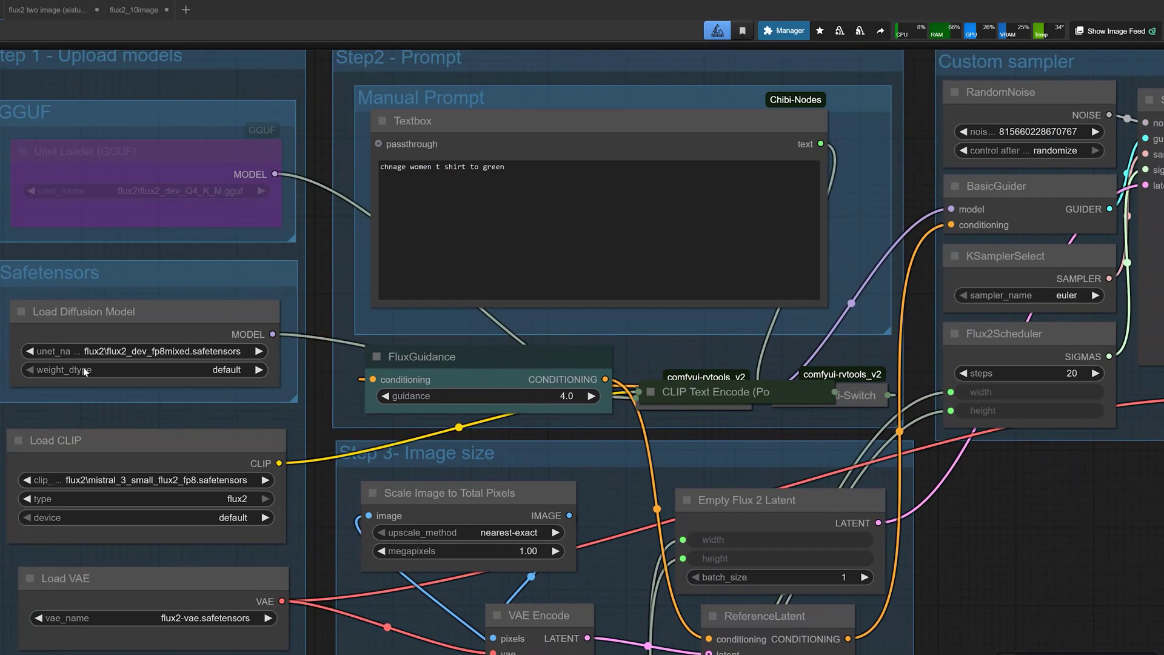
pyautogui.click(401, 174)
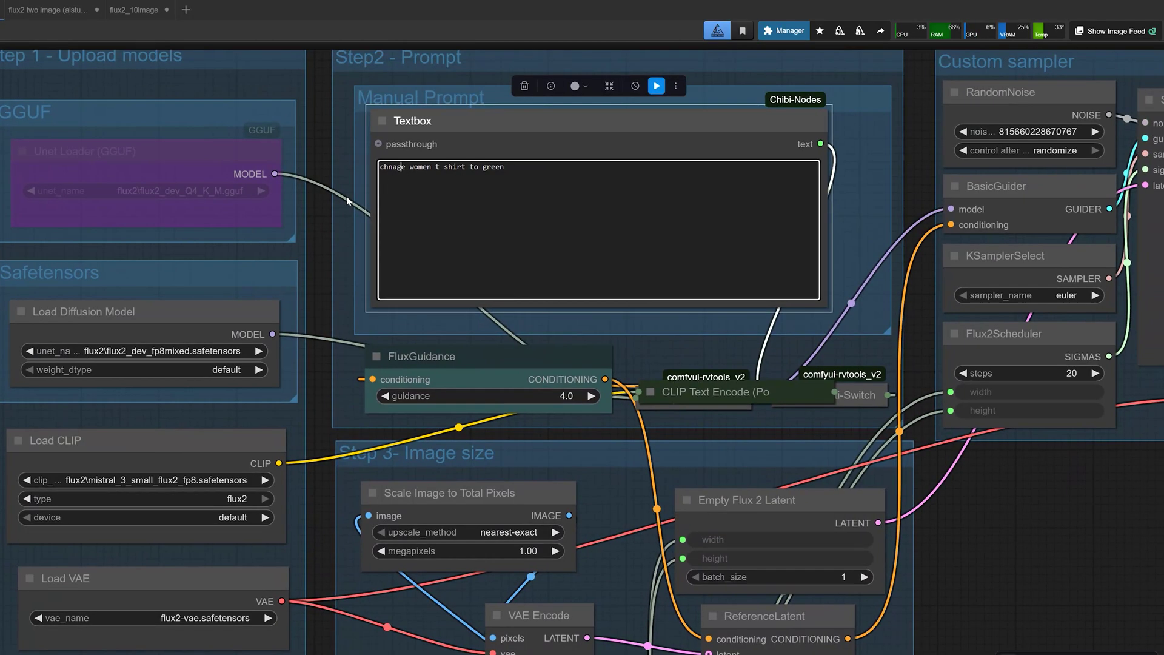
pyautogui.scroll(1, 334, 188)
pyautogui.moveTo(307, 211); pyautogui.dragTo(201, 300)
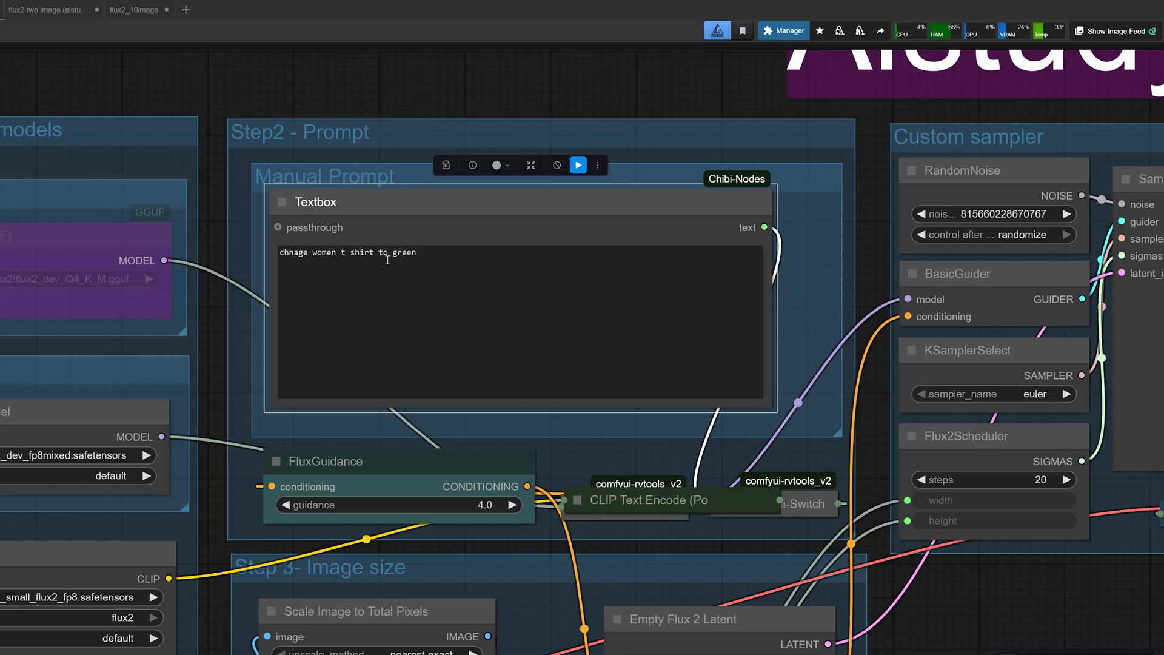
pyautogui.scroll(-2, 309, 318)
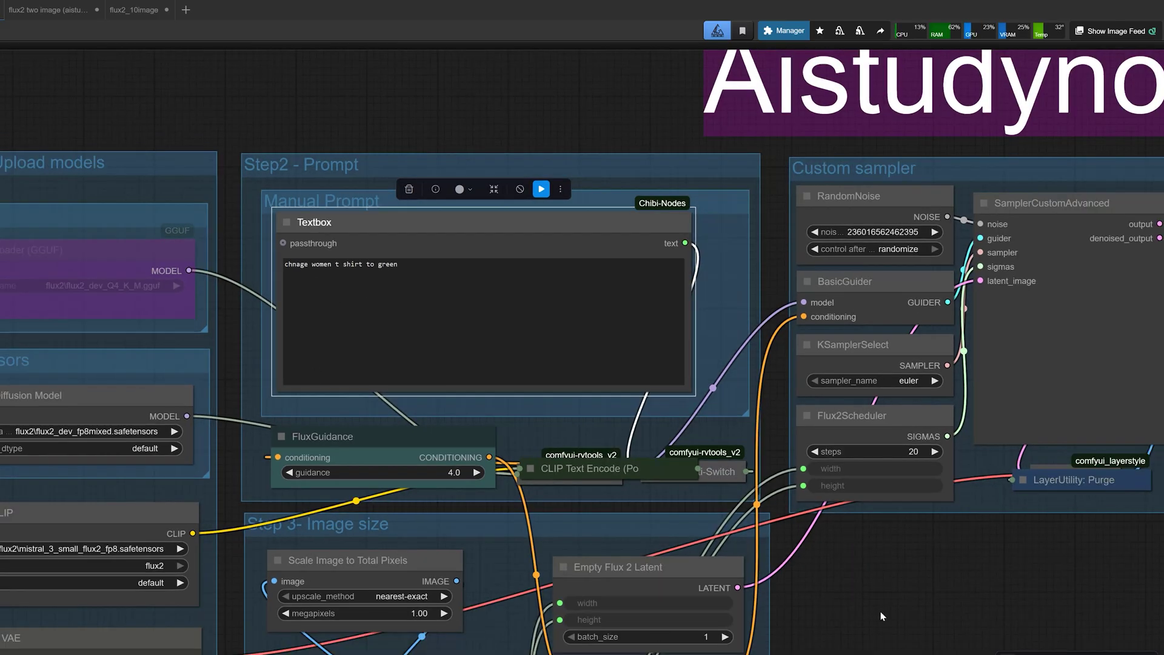
# Step: View the edited portrait in the Save Image node and place the source Load Image node beside it for comparison
pyautogui.moveTo(889, 618); pyautogui.dragTo(541, 383)
pyautogui.scroll(-5, 740, 435)
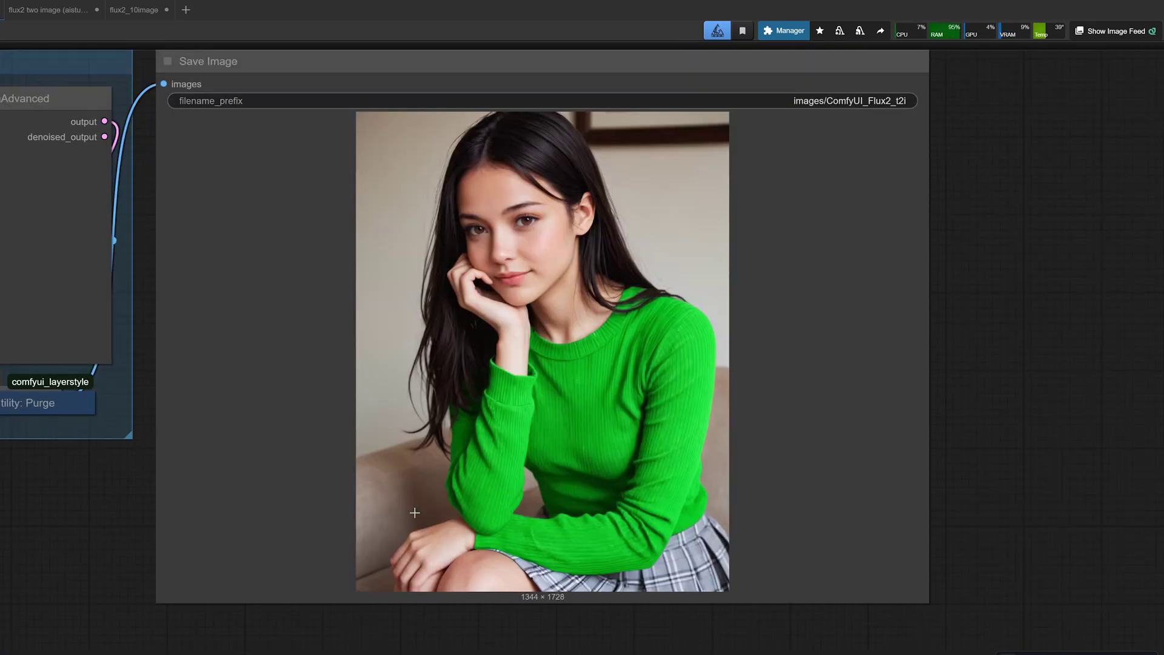
pyautogui.scroll(-4, 413, 512)
pyautogui.moveTo(256, 530); pyautogui.dragTo(382, 515)
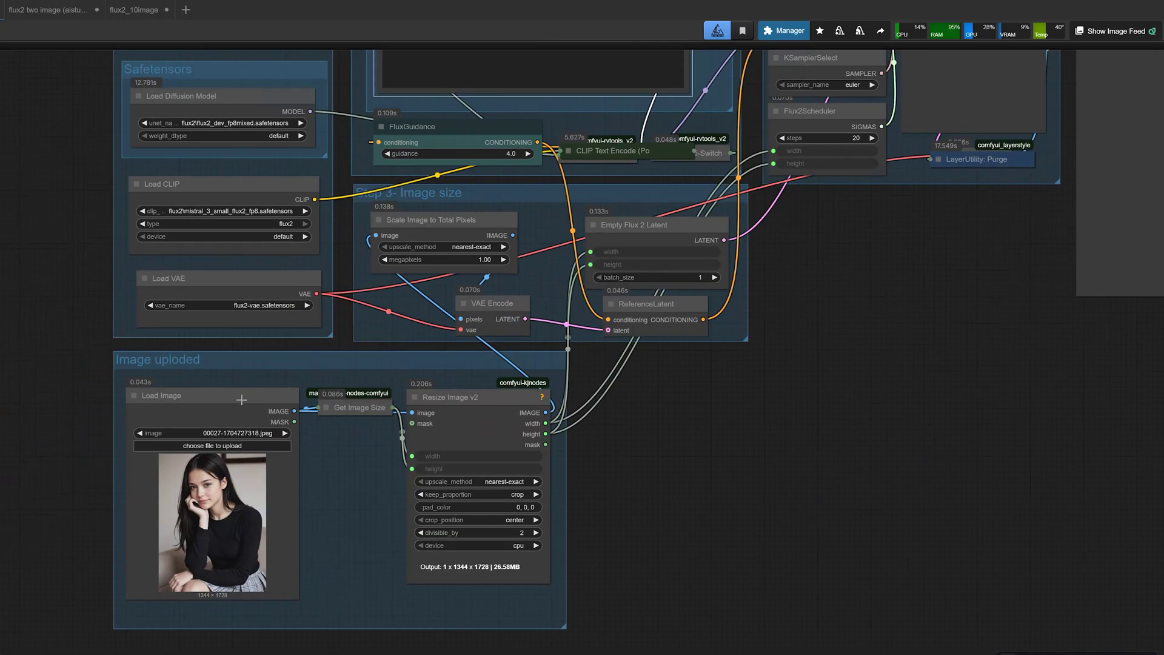
pyautogui.moveTo(285, 371); pyautogui.dragTo(1146, 248)
pyautogui.moveTo(1146, 248); pyautogui.dragTo(242, 169)
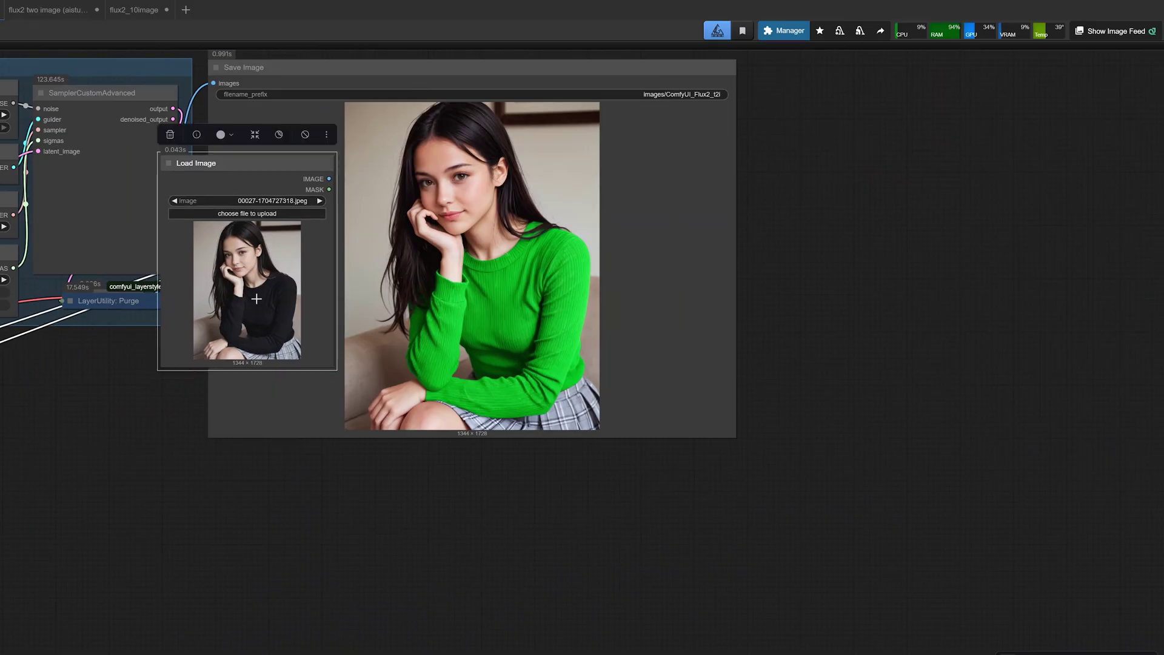
# Step: Compare the source and edited portraits side by side, examining the top's fabric, sleeves, hair, hands and background up close
pyautogui.scroll(8, 257, 298)
pyautogui.moveTo(438, 456); pyautogui.dragTo(453, 608)
pyautogui.scroll(1, 334, 429)
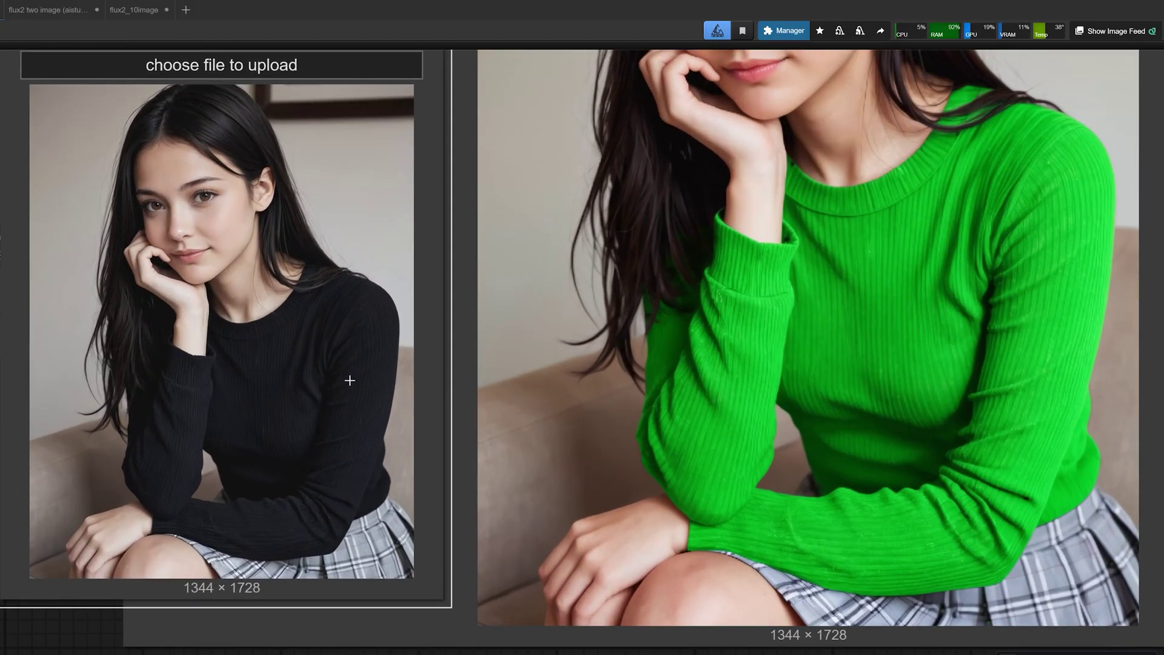
pyautogui.scroll(1, 215, 395)
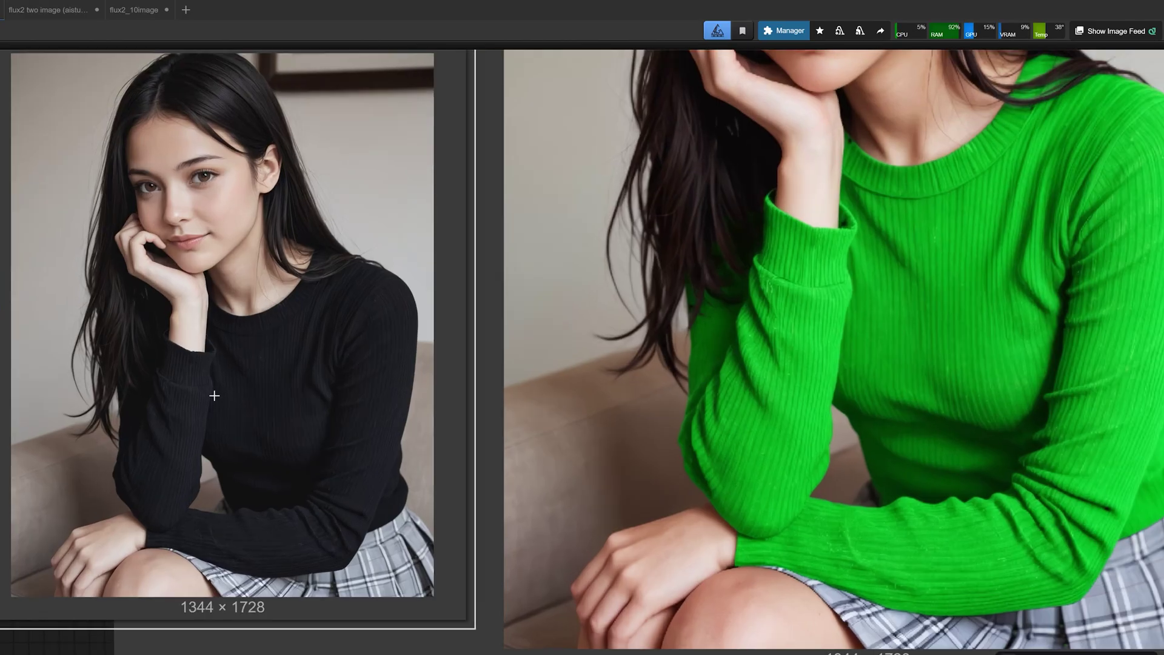
pyautogui.scroll(3, 215, 396)
pyautogui.scroll(-4, 382, 402)
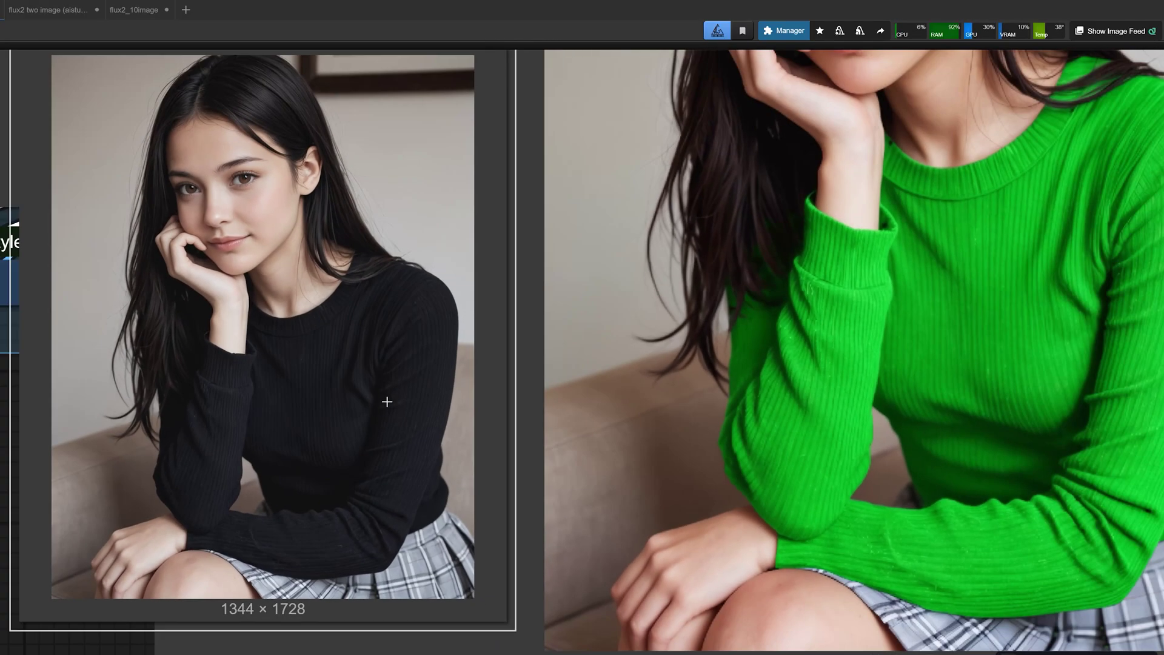
pyautogui.scroll(-3, 387, 401)
pyautogui.moveTo(1113, 308); pyautogui.dragTo(1152, 307)
pyautogui.click(120, 371)
pyautogui.moveTo(272, 75); pyautogui.dragTo(236, 84)
pyautogui.moveTo(9, 434); pyautogui.dragTo(0, 433)
pyautogui.scroll(1, 58, 469)
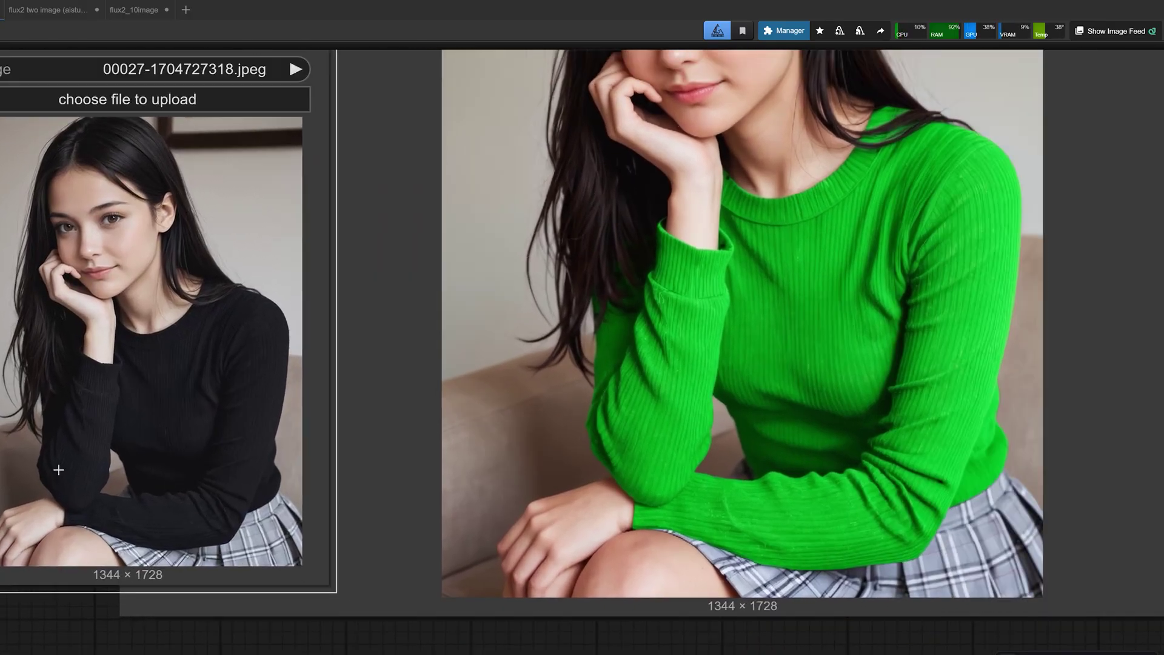
pyautogui.scroll(8, 91, 409)
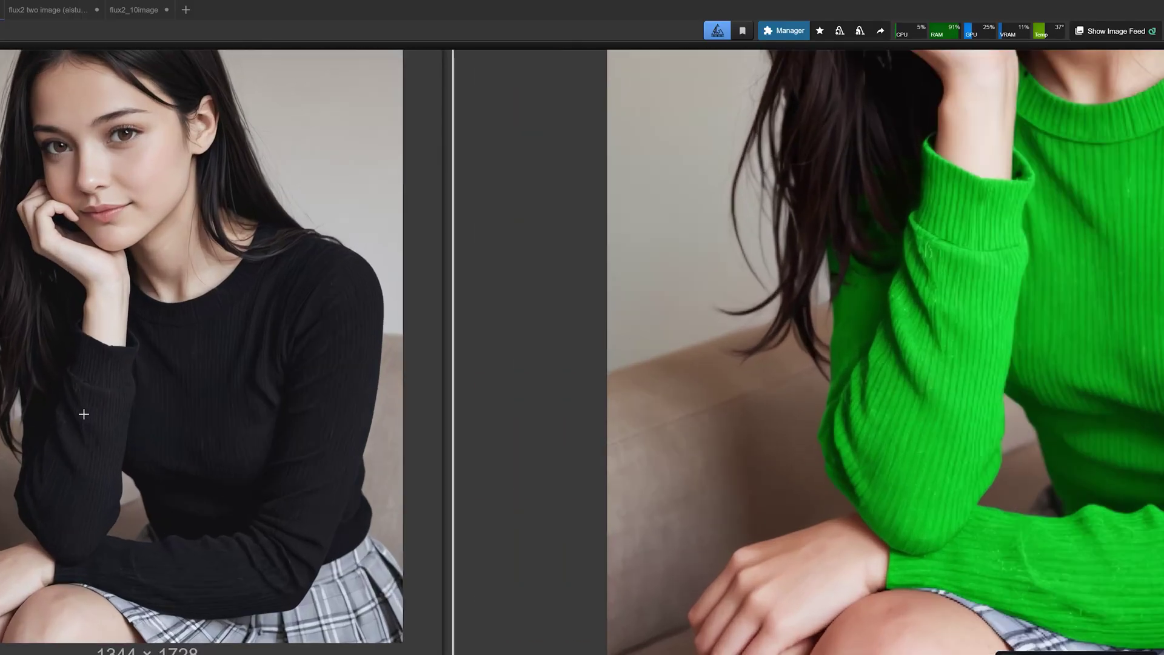
pyautogui.scroll(-9, 106, 391)
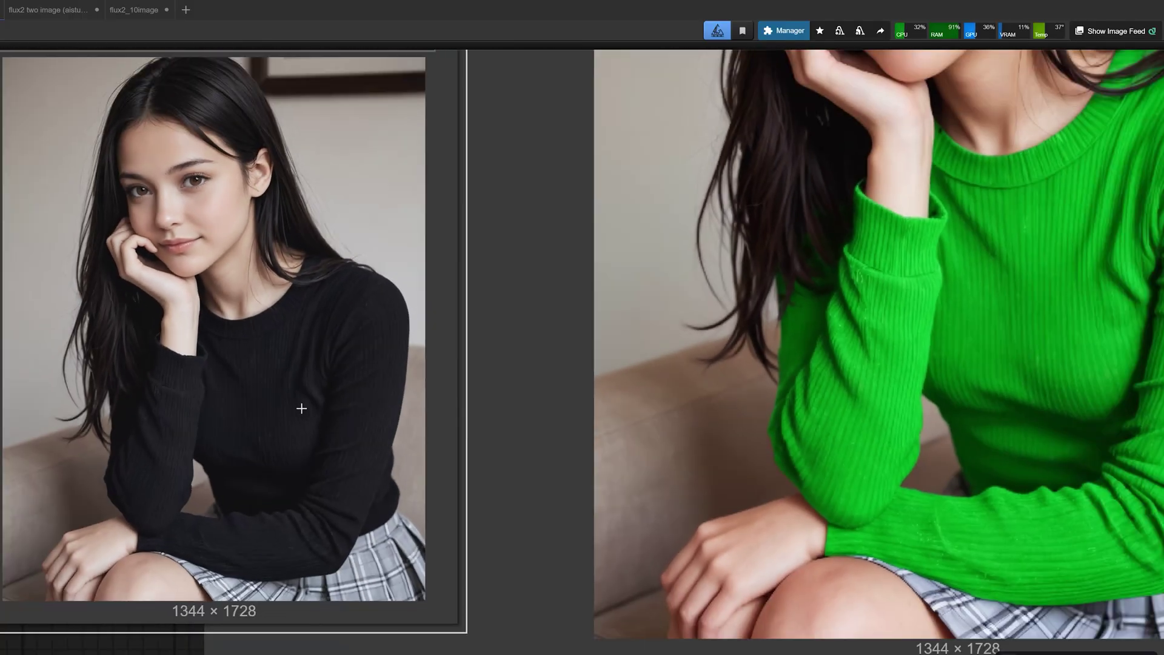
pyautogui.scroll(-2, 315, 394)
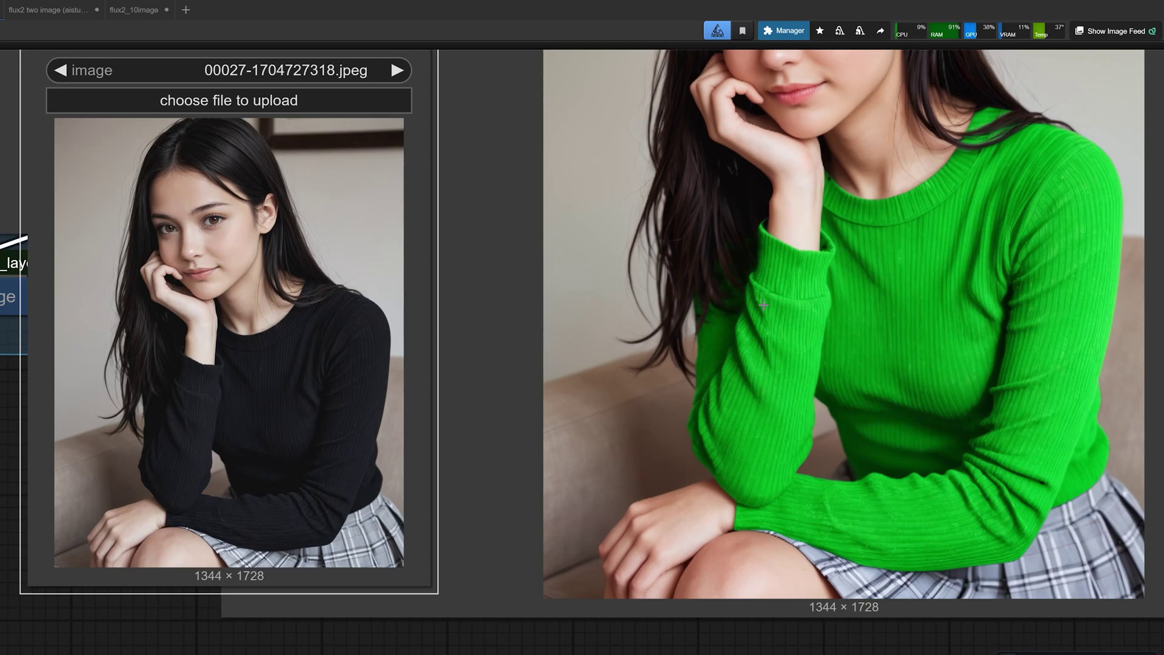
pyautogui.scroll(-2, 763, 306)
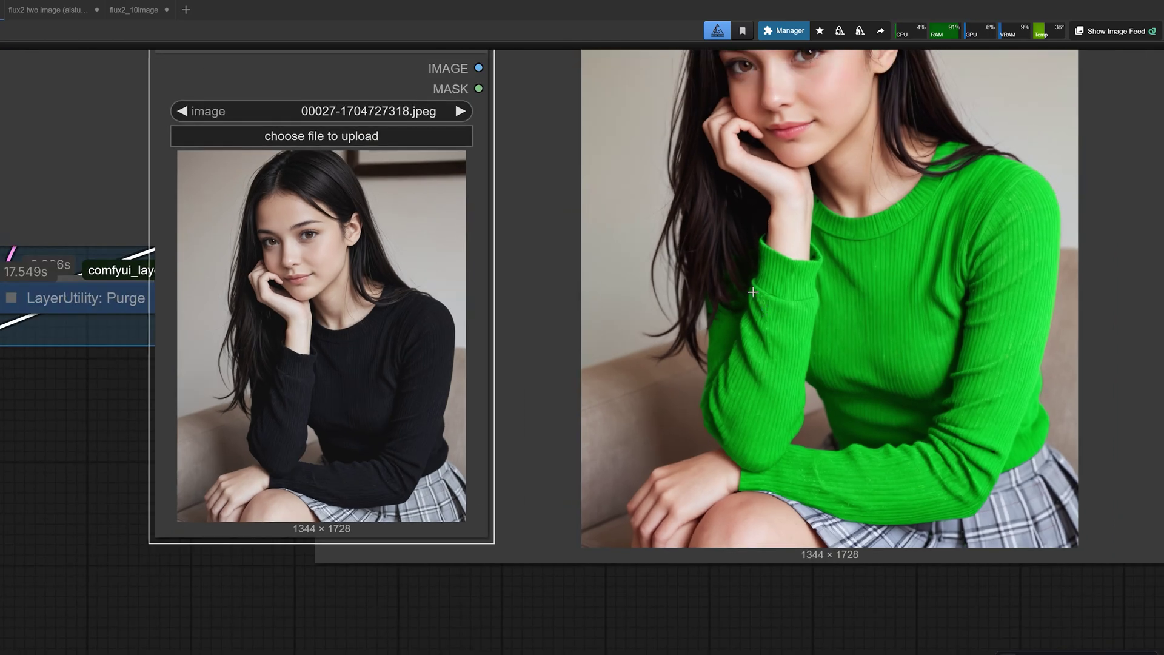
pyautogui.moveTo(785, 583); pyautogui.dragTo(546, 630)
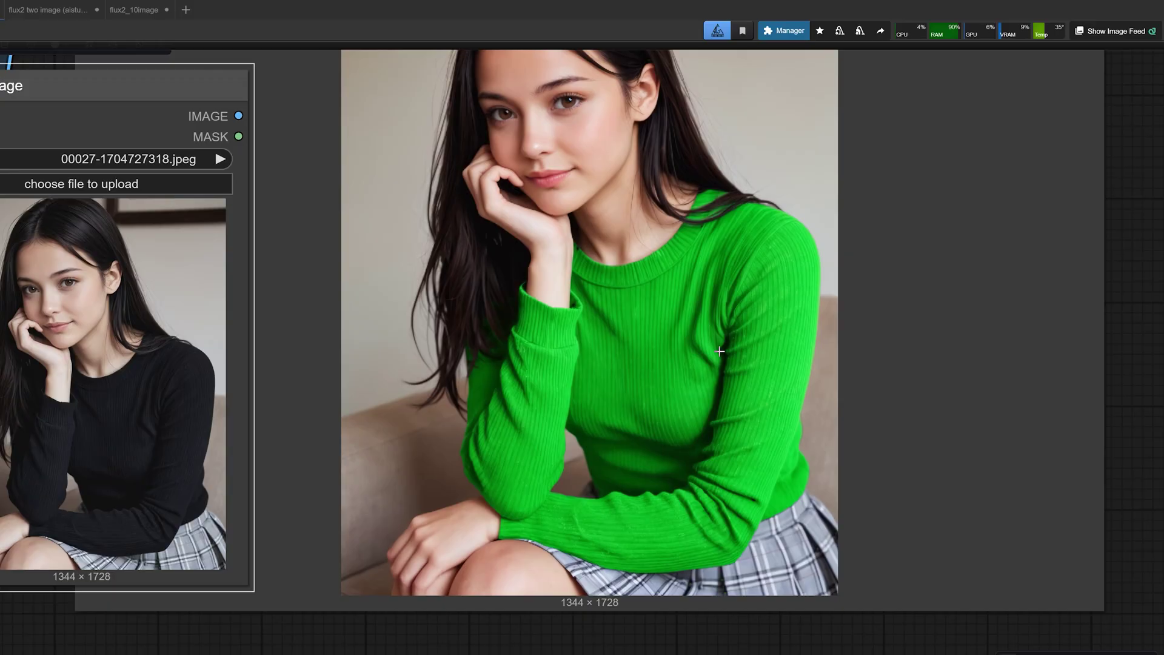
# Step: Move the Load Image node back into the Image uploded group next to Get Image Size
pyautogui.scroll(-1, 720, 351)
pyautogui.scroll(1, 720, 350)
pyautogui.scroll(-7, 720, 351)
pyautogui.scroll(-6, 267, 458)
pyautogui.moveTo(269, 456); pyautogui.dragTo(583, 361)
pyautogui.moveTo(638, 219); pyautogui.dragTo(142, 422)
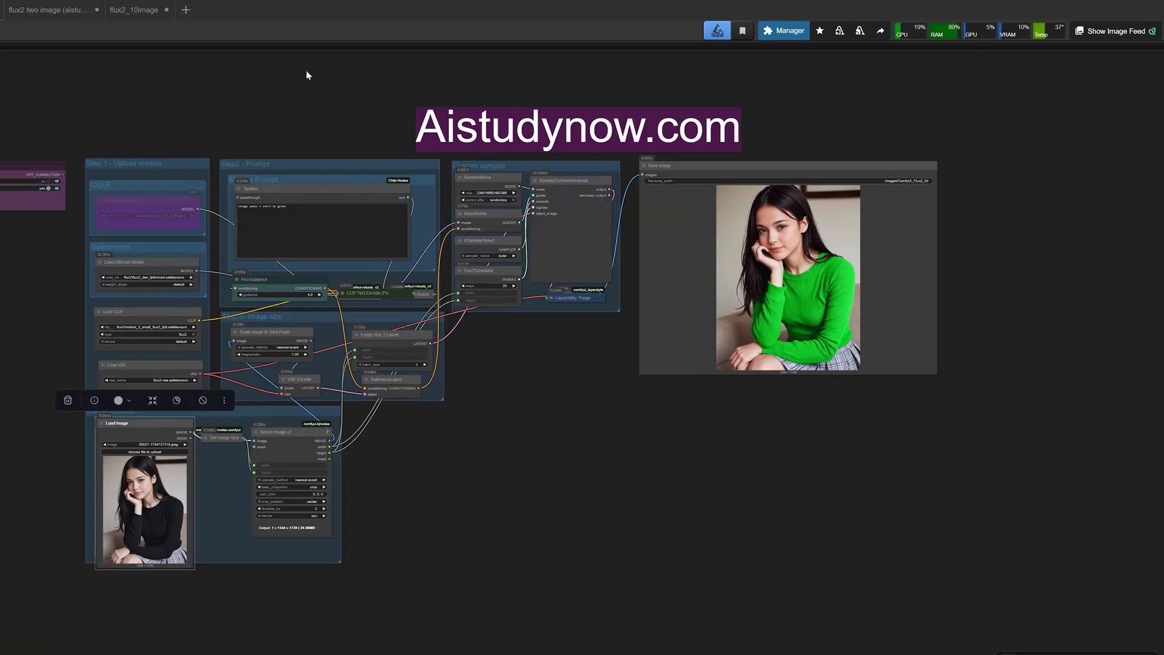
# Step: Switch to the flux2 two image workflow and examine its overall layout and the portrait and t-shirt reference uploads
pyautogui.click(40, 12)
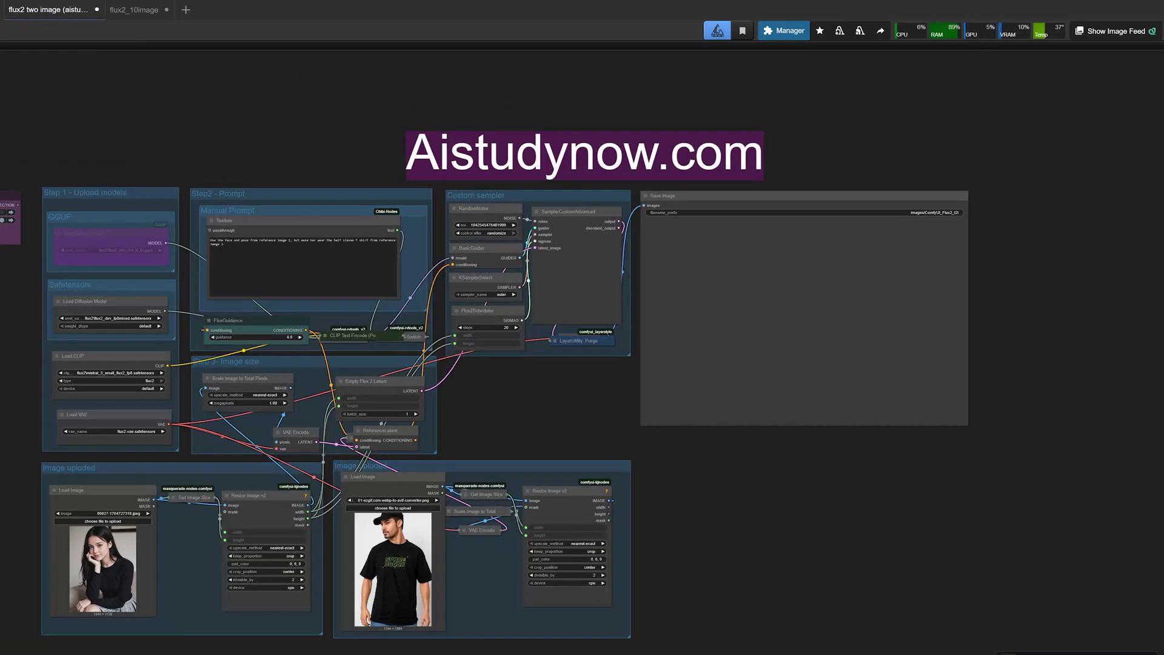
pyautogui.moveTo(1, 344); pyautogui.dragTo(55, 284)
pyautogui.scroll(1, 95, 347)
pyautogui.scroll(2, 94, 347)
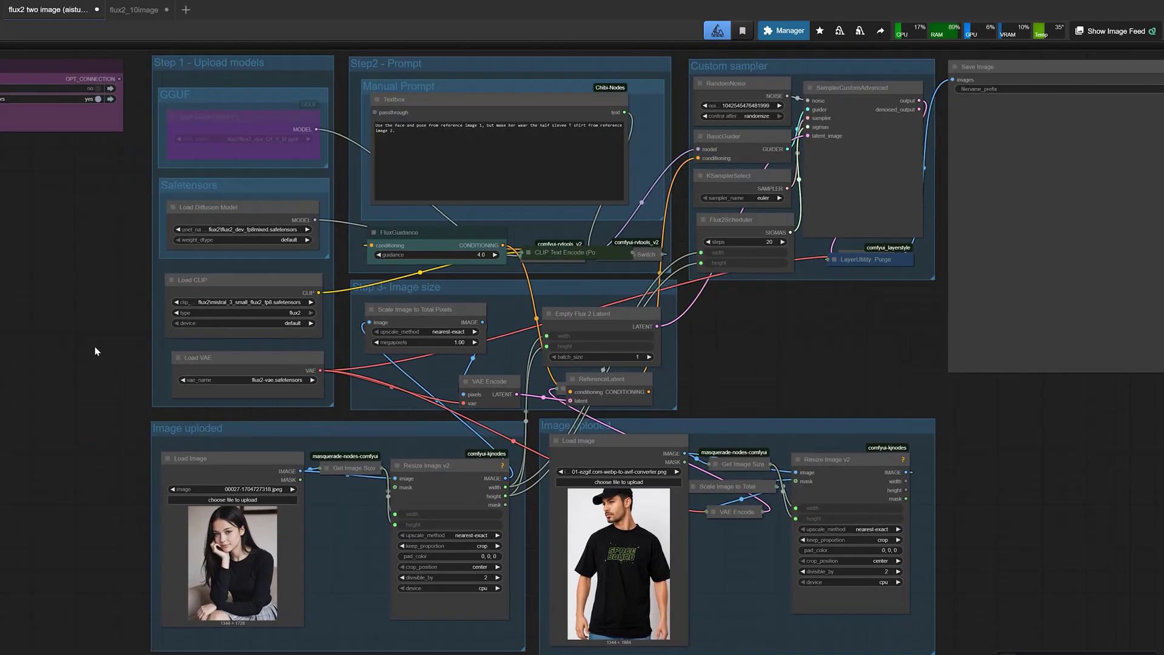
pyautogui.scroll(1, 95, 347)
pyautogui.moveTo(93, 309); pyautogui.dragTo(168, 153)
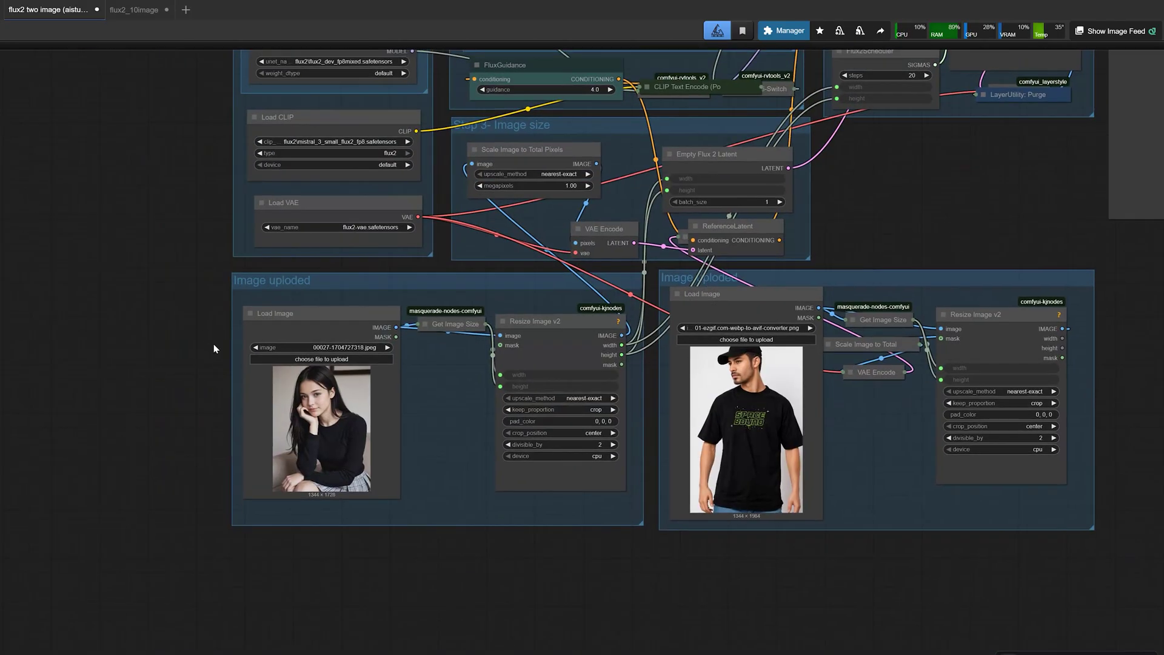
pyautogui.scroll(2, 213, 344)
pyautogui.scroll(4, 214, 345)
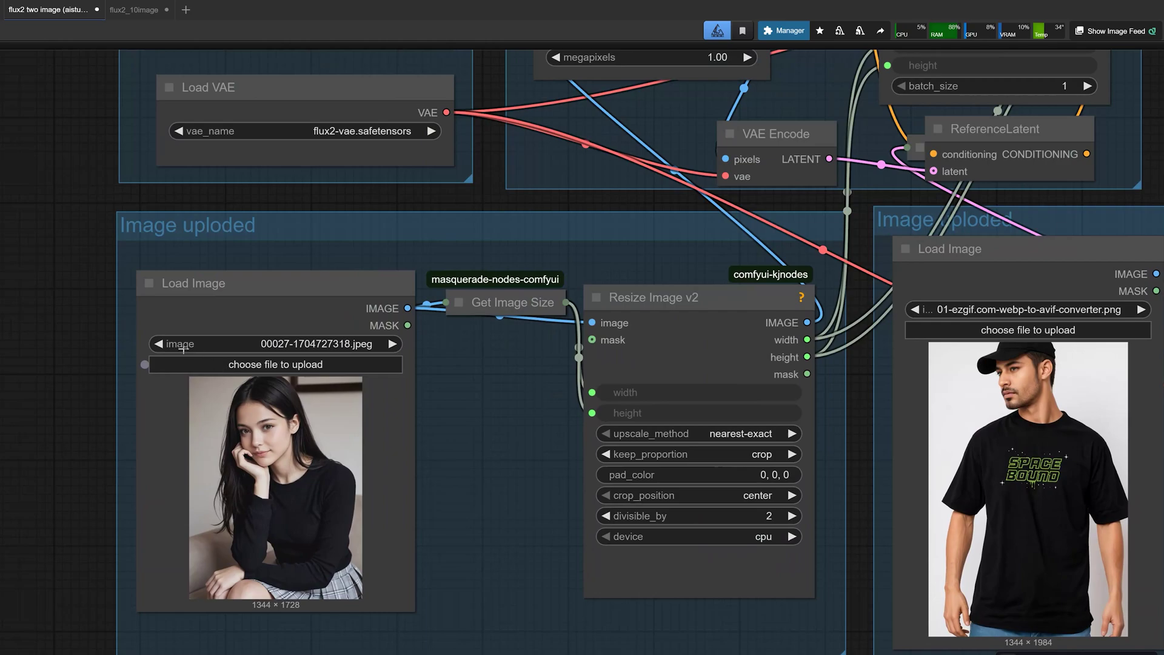
pyautogui.scroll(-8, 238, 345)
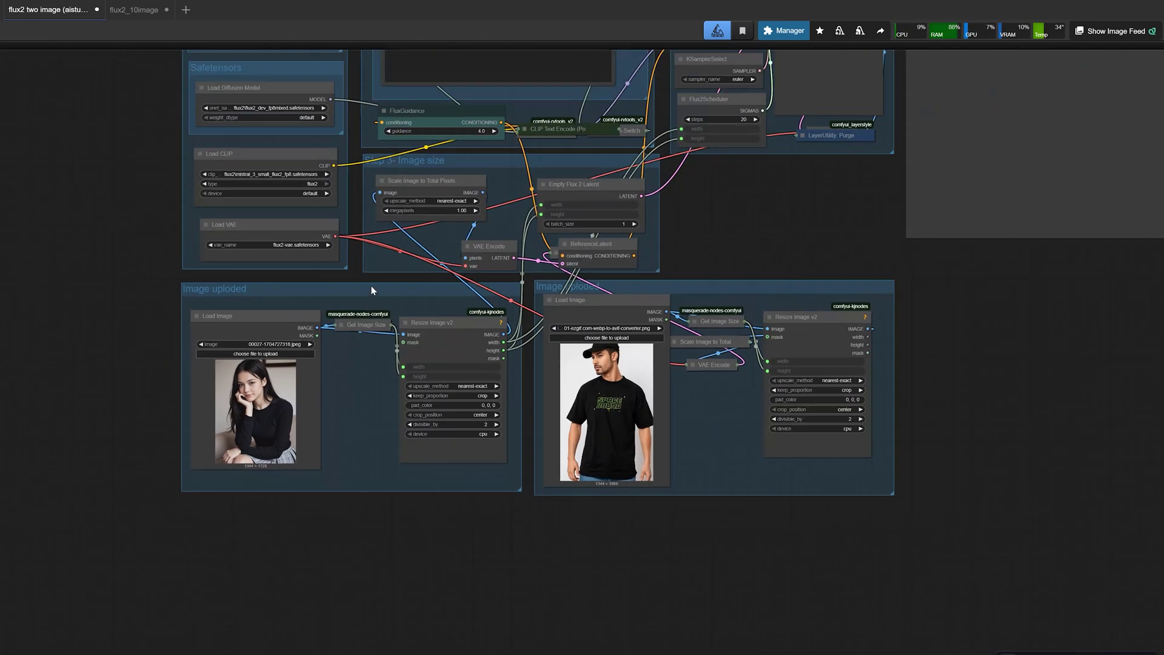
# Step: Examine the two Image uploded groups within the whole workflow, and select the first Load Image node holding the woman's portrait
pyautogui.click(371, 290)
pyautogui.click(637, 286)
pyautogui.click(460, 293)
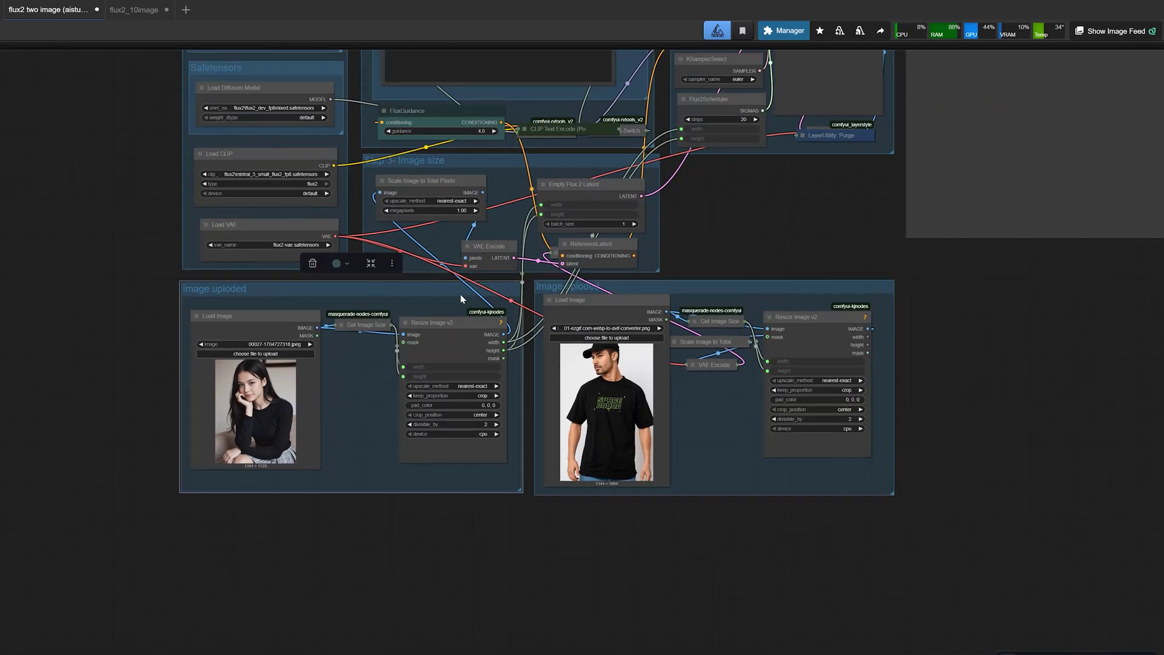
pyautogui.moveTo(211, 218); pyautogui.dragTo(138, 325)
pyautogui.moveTo(967, 321); pyautogui.dragTo(864, 326)
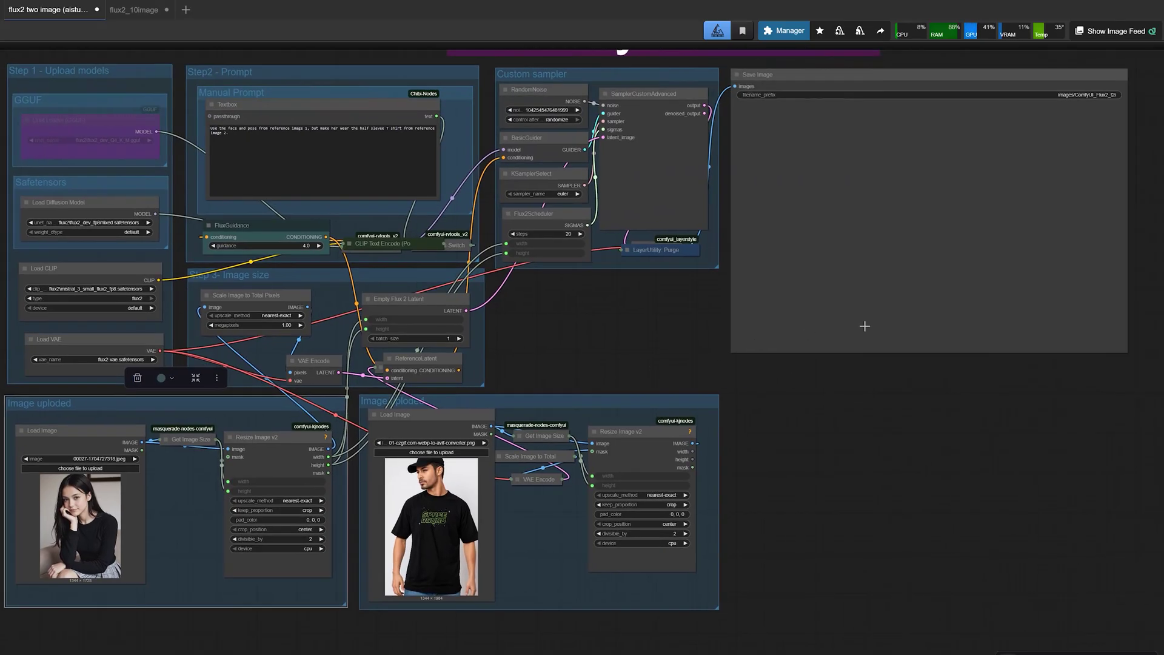
pyautogui.hscroll(-3, 675, 306)
pyautogui.scroll(5, 275, 440)
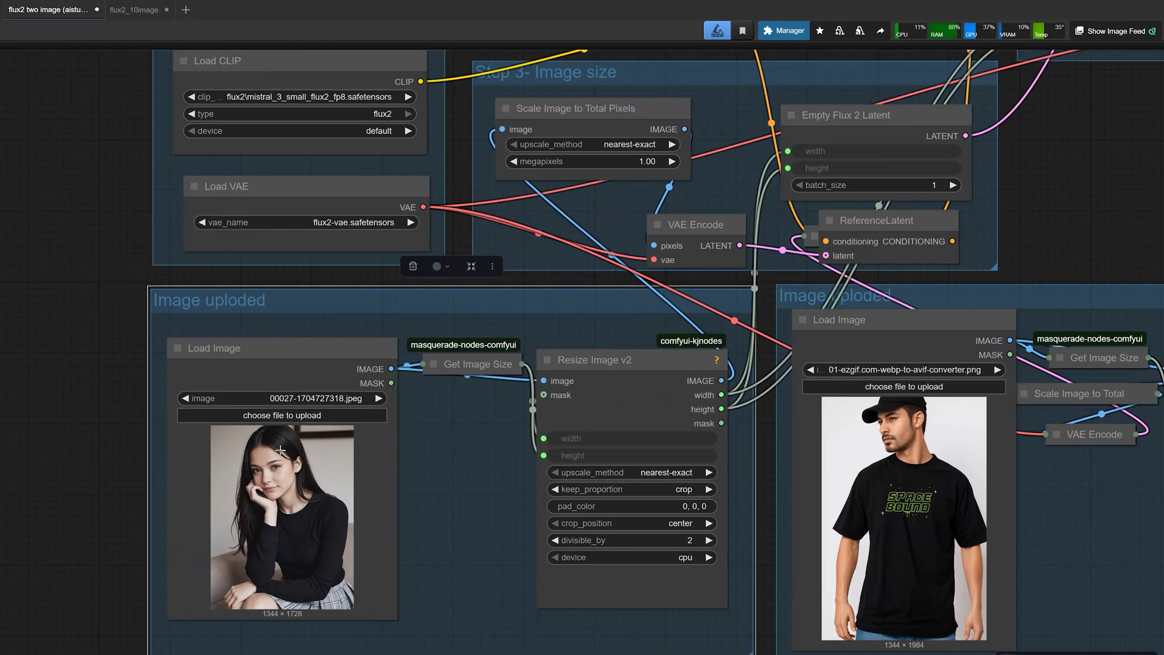
pyautogui.scroll(2, 281, 449)
pyautogui.click(237, 328)
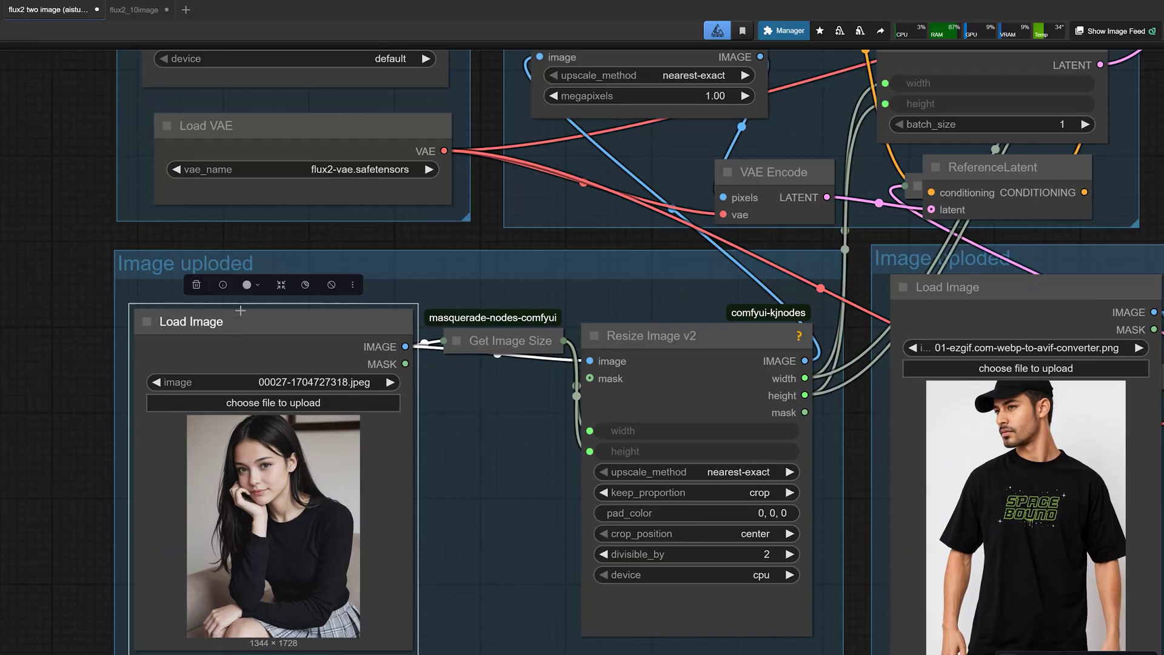
# Step: Examine the two reference uploads up close, selecting the woman's portrait and the man's black Space Bound t-shirt Load Image nodes
pyautogui.click(144, 275)
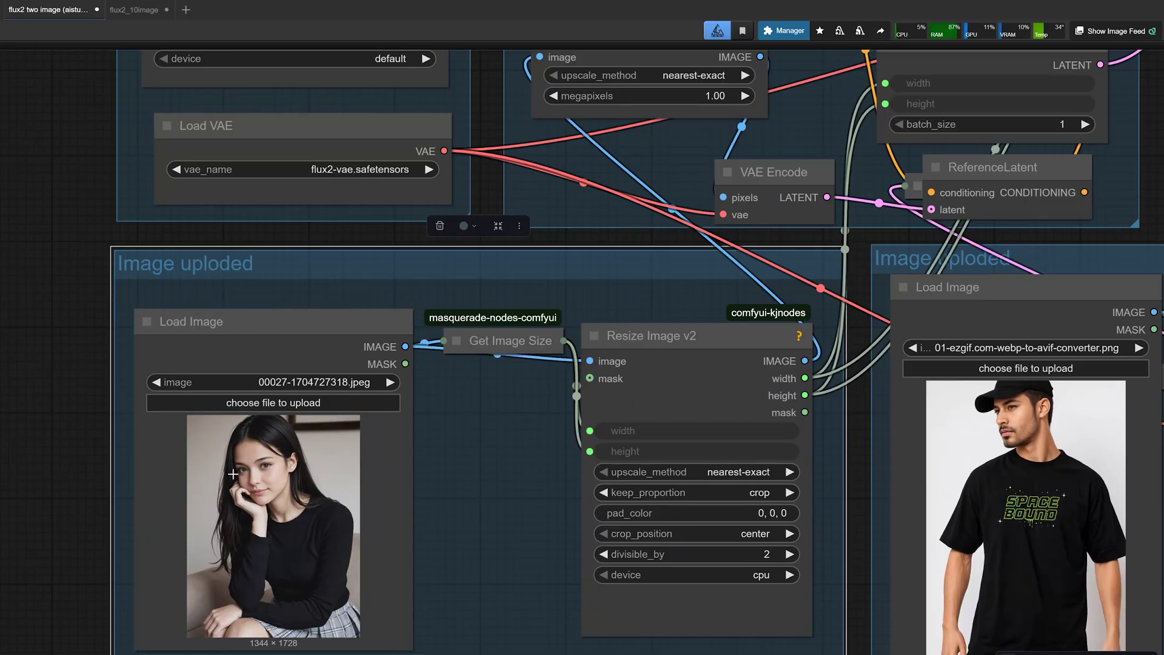
pyautogui.scroll(-1, 1000, 509)
pyautogui.moveTo(1000, 509); pyautogui.dragTo(486, 451)
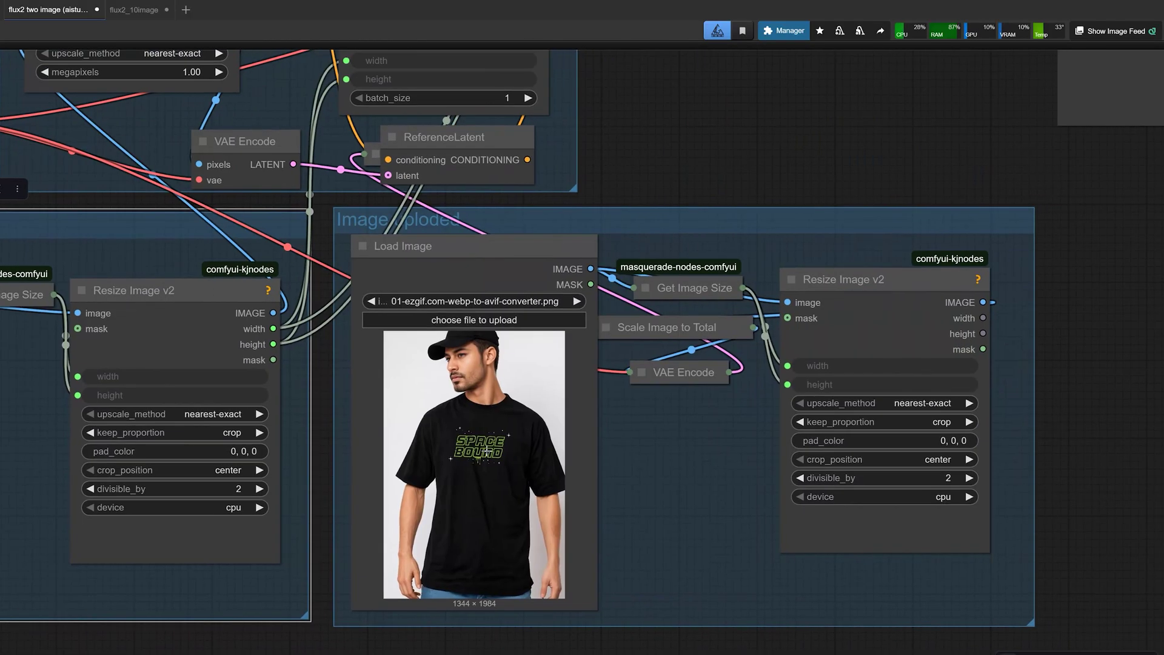
pyautogui.click(461, 440)
pyautogui.scroll(-1, 457, 440)
pyautogui.scroll(2, 457, 439)
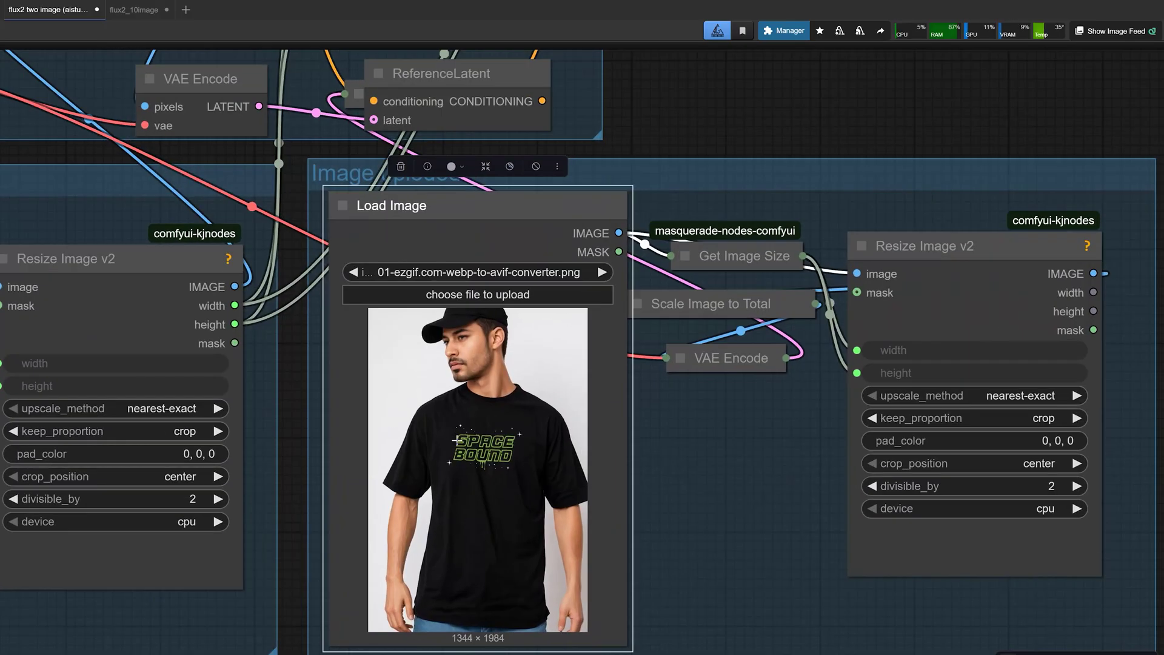
pyautogui.scroll(-3, 494, 433)
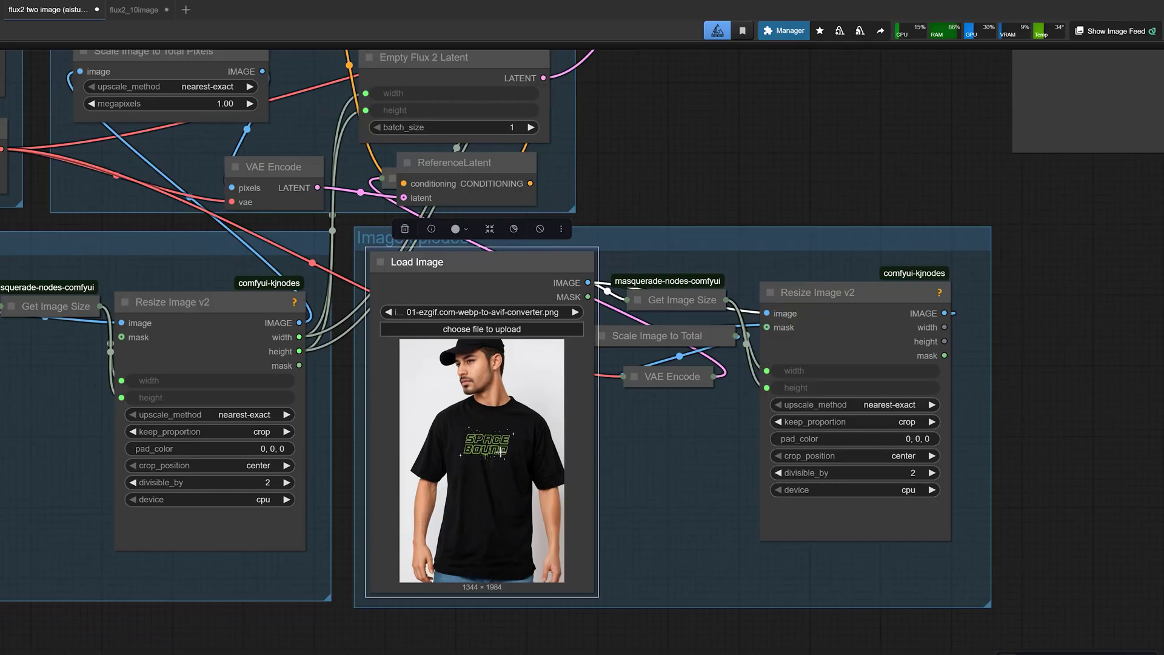
pyautogui.scroll(5, 487, 448)
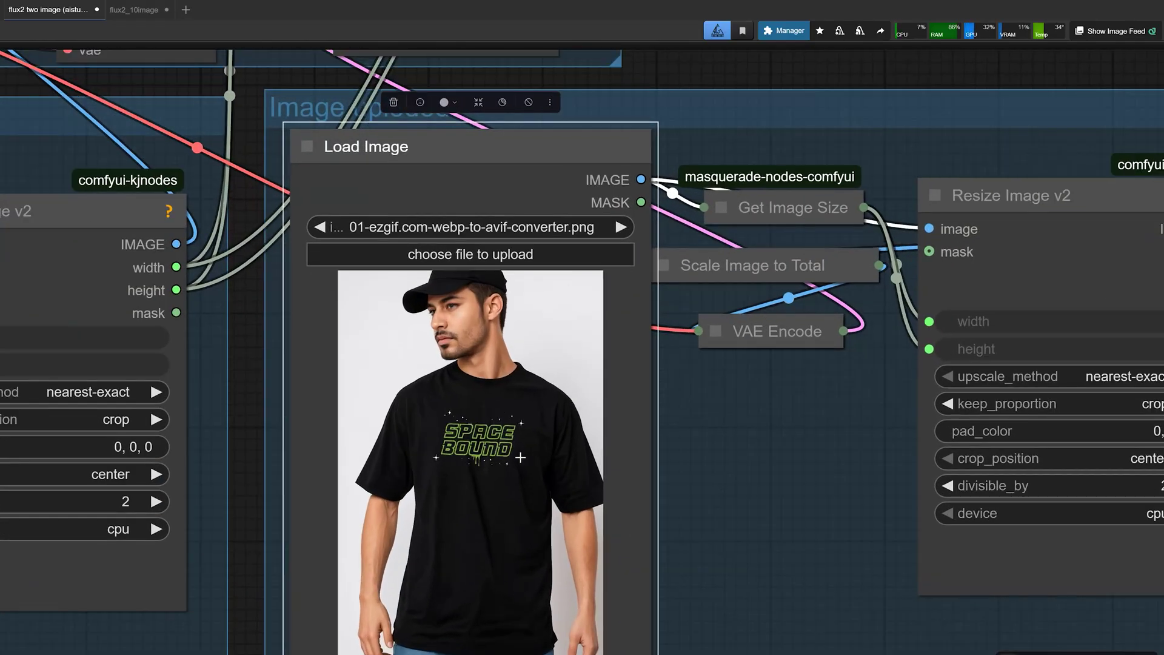
pyautogui.scroll(-3, 520, 457)
pyautogui.scroll(-3, 362, 435)
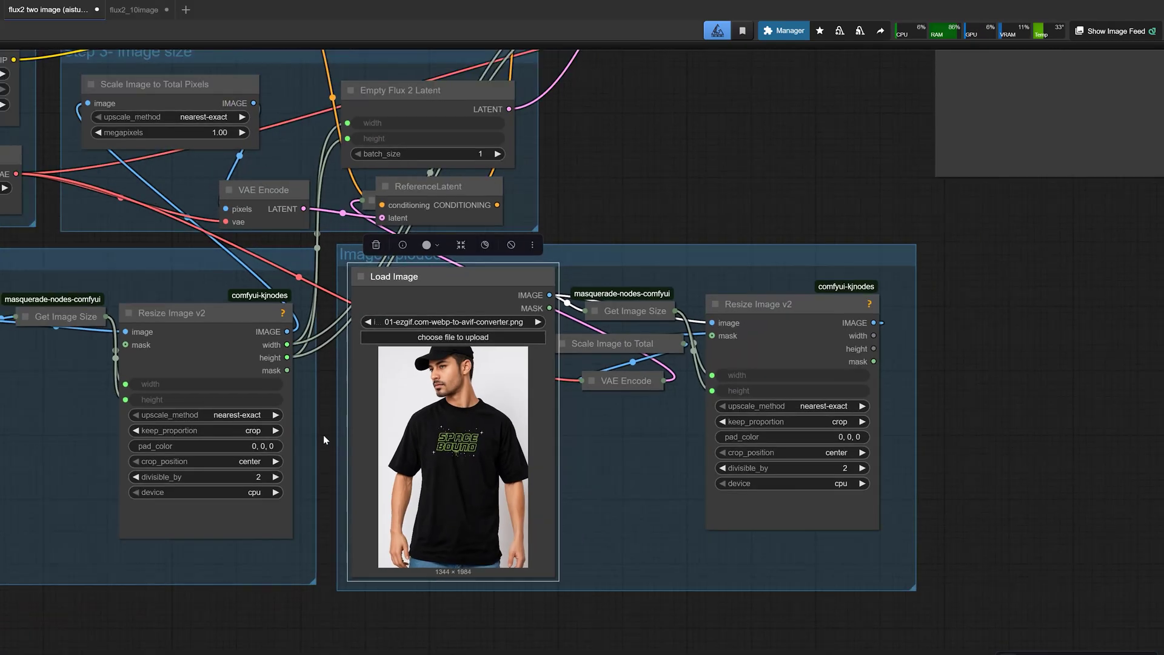
pyautogui.moveTo(322, 436); pyautogui.dragTo(569, 457)
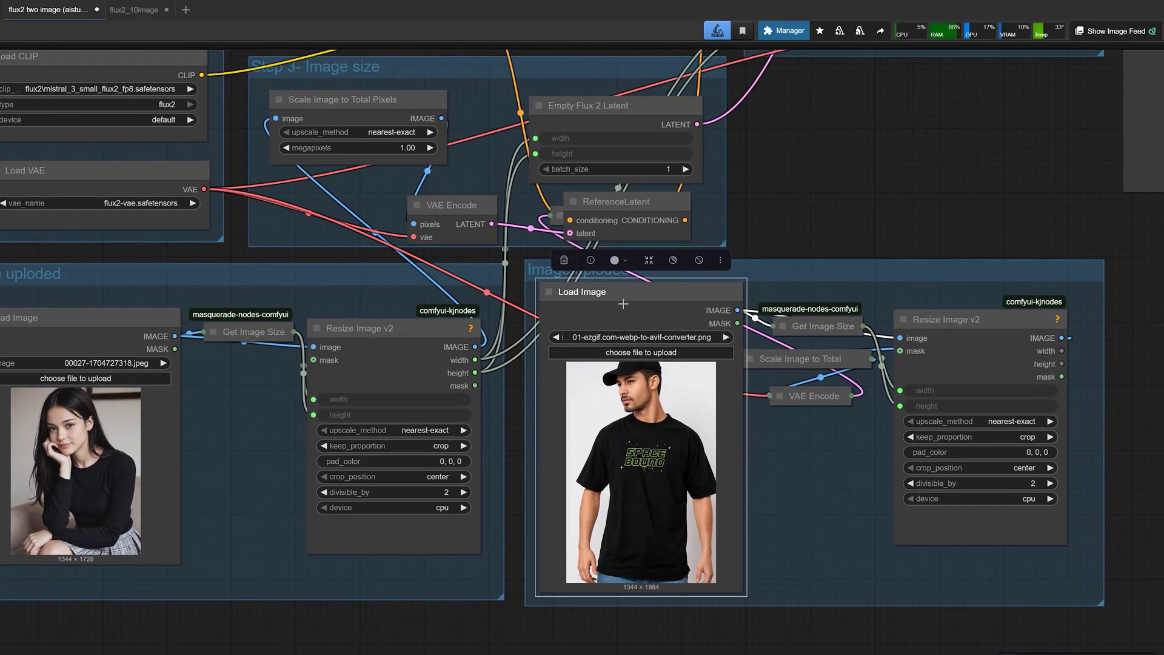
pyautogui.click(57, 413)
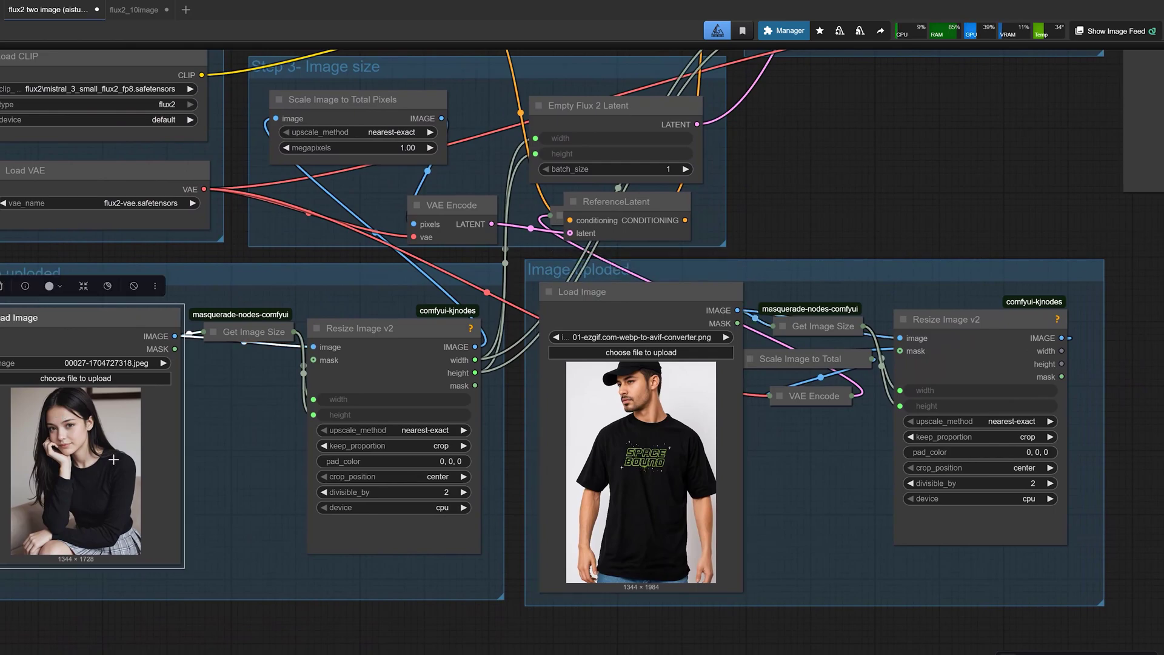
# Step: Read the Manual Prompt text in Step2 that describes combining reference image 1 with the t-shirt from reference image 2
pyautogui.moveTo(151, 254); pyautogui.dragTo(145, 512)
pyautogui.moveTo(151, 151); pyautogui.dragTo(88, 361)
pyautogui.scroll(4, 171, 288)
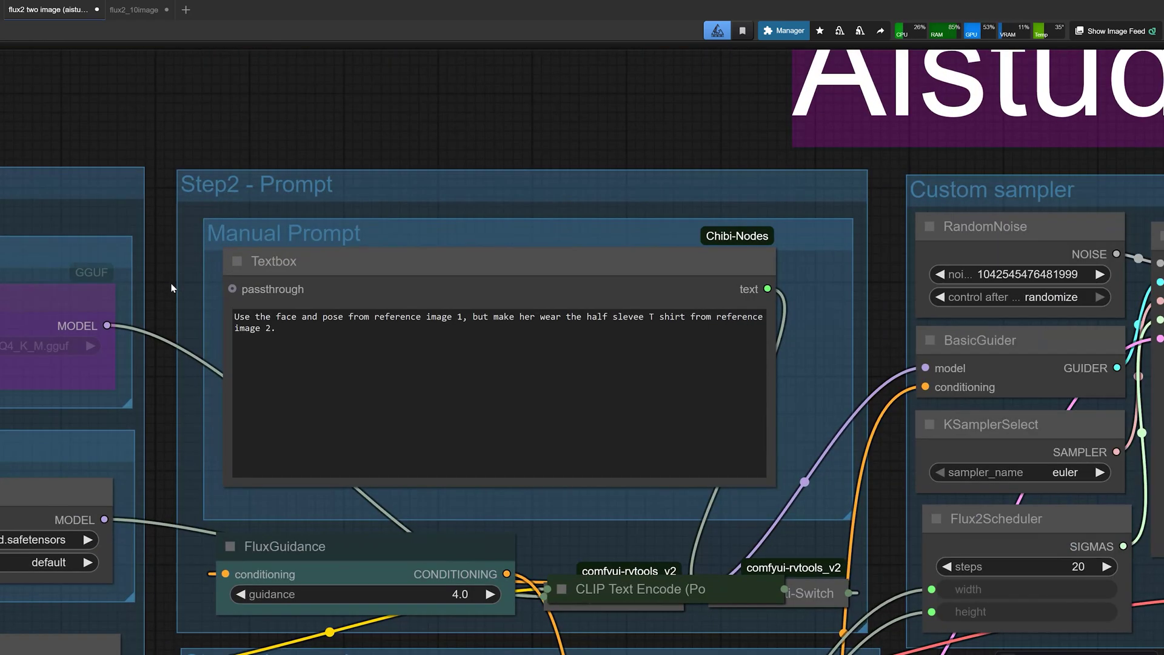
pyautogui.moveTo(235, 316); pyautogui.dragTo(715, 322)
pyautogui.click(514, 401)
pyautogui.scroll(-5, 251, 432)
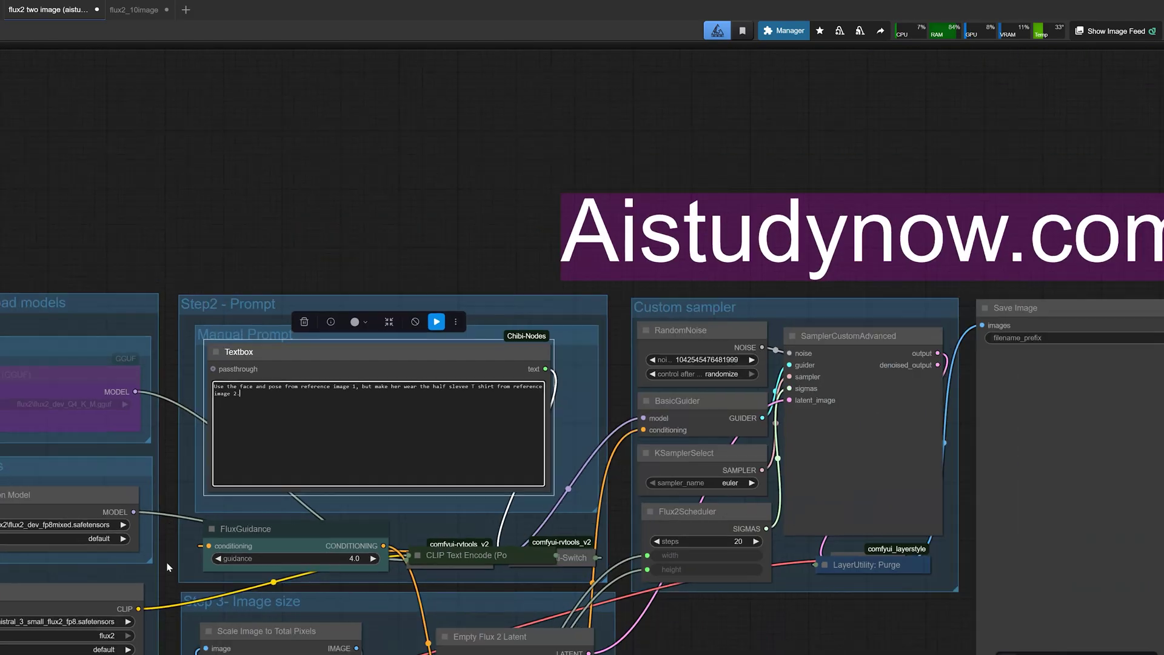
# Step: Match the prompt's two references to the portrait and black t-shirt uploads, and select the portrait's Load Image node
pyautogui.moveTo(161, 589); pyautogui.dragTo(384, 191)
pyautogui.moveTo(133, 380); pyautogui.dragTo(134, 237)
pyautogui.scroll(5, 228, 454)
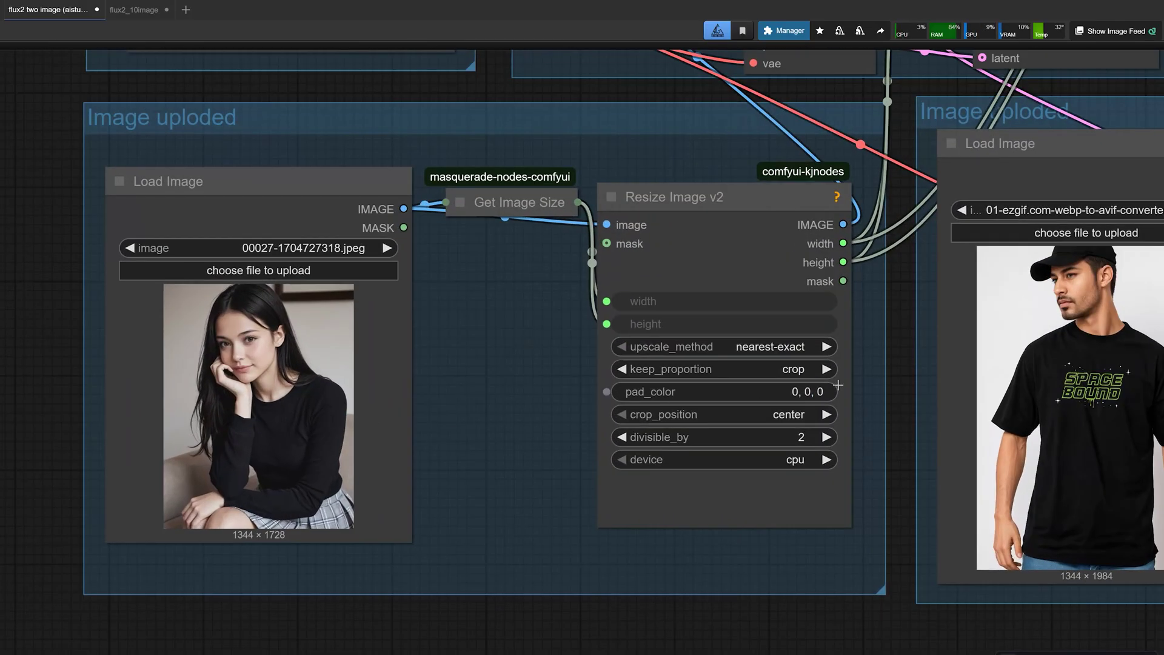
pyautogui.moveTo(903, 375); pyautogui.dragTo(686, 400)
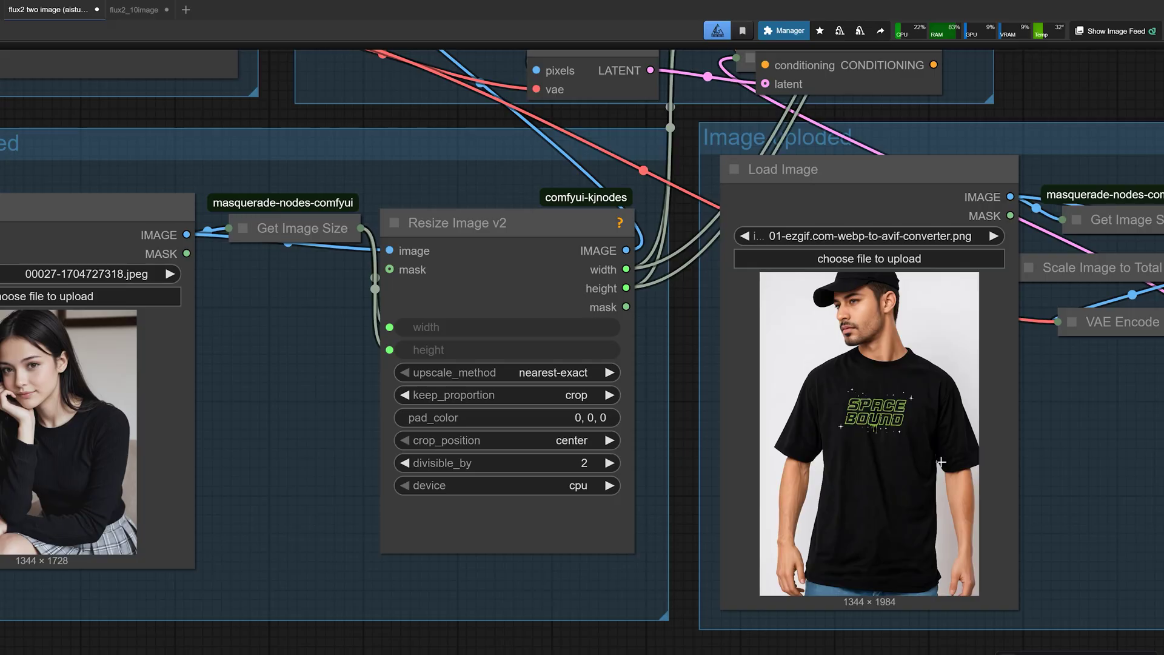
pyautogui.scroll(-1, 685, 350)
pyautogui.click(145, 438)
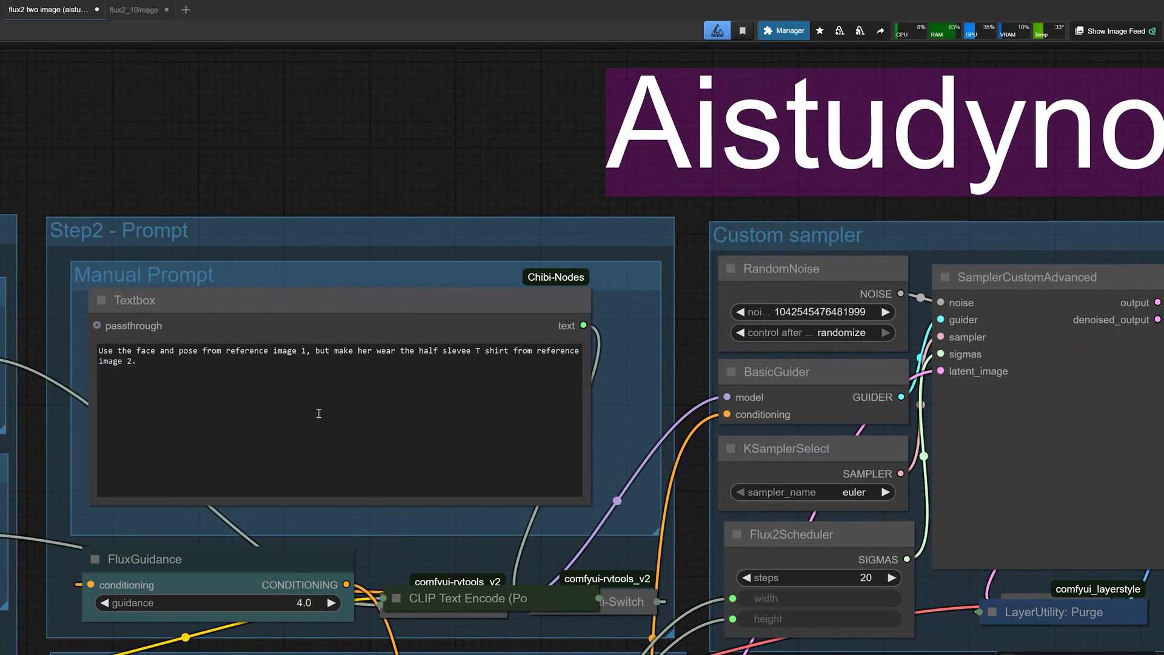
# Step: Run the two-image workflow with the manual prompt to dress the woman in the black Space Bound t-shirt
pyautogui.scroll(1, 318, 413)
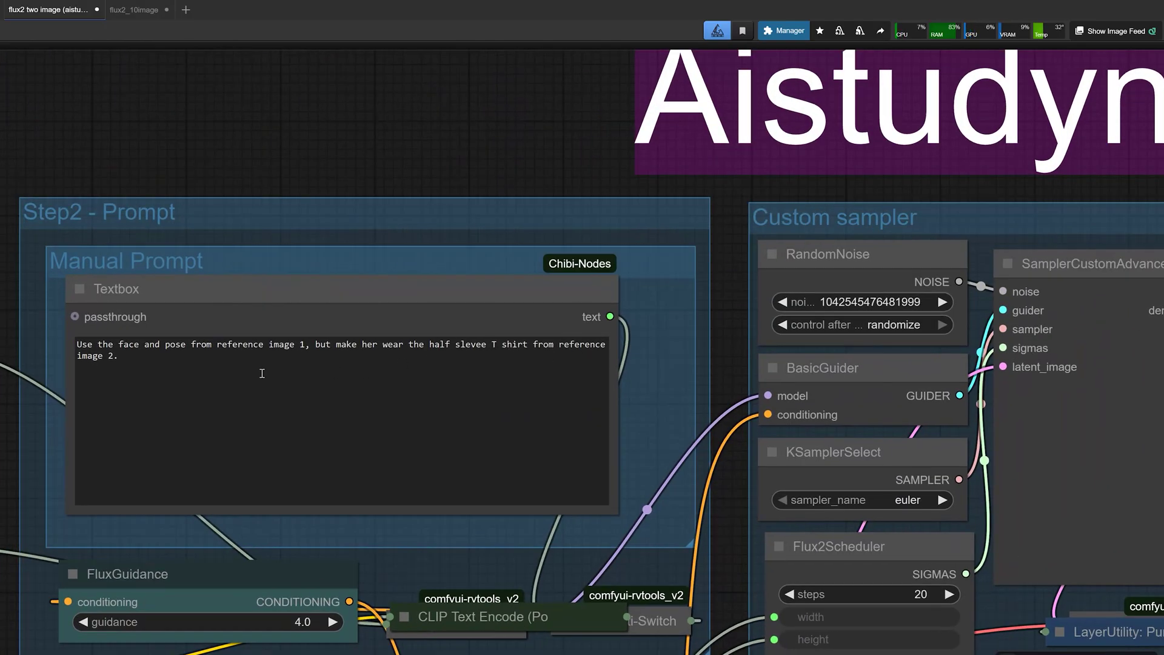
pyautogui.scroll(-1, 11, 391)
pyautogui.moveTo(5, 410); pyautogui.dragTo(234, 291)
pyautogui.scroll(-1, 234, 300)
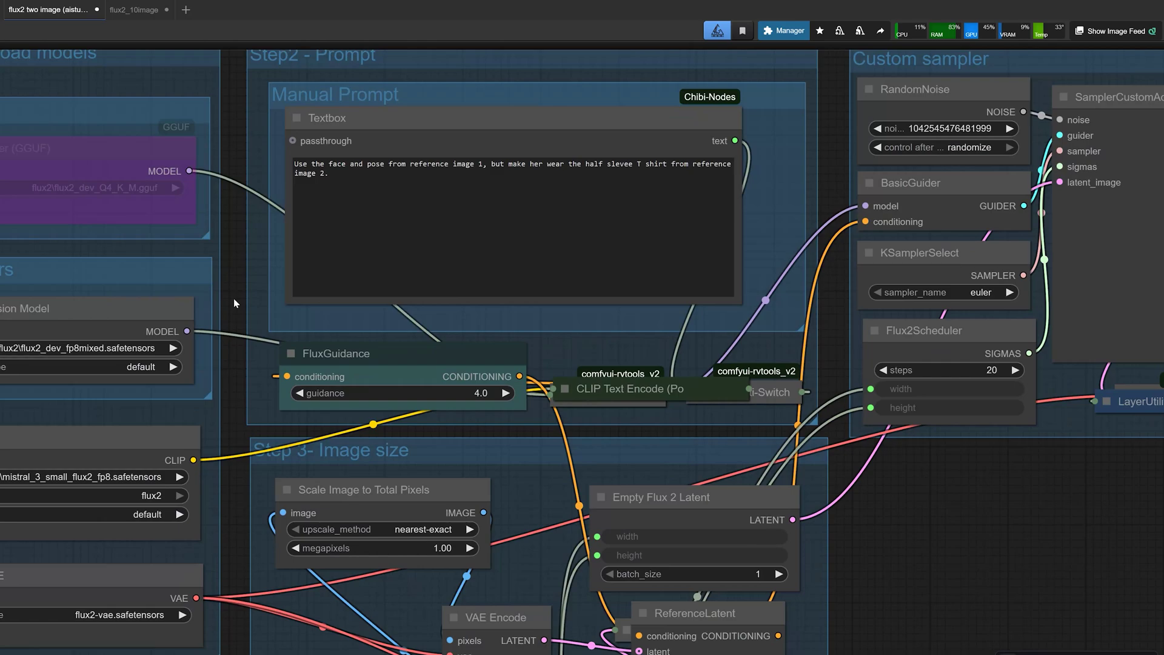
pyautogui.hotkey('ctrl', 'Return')
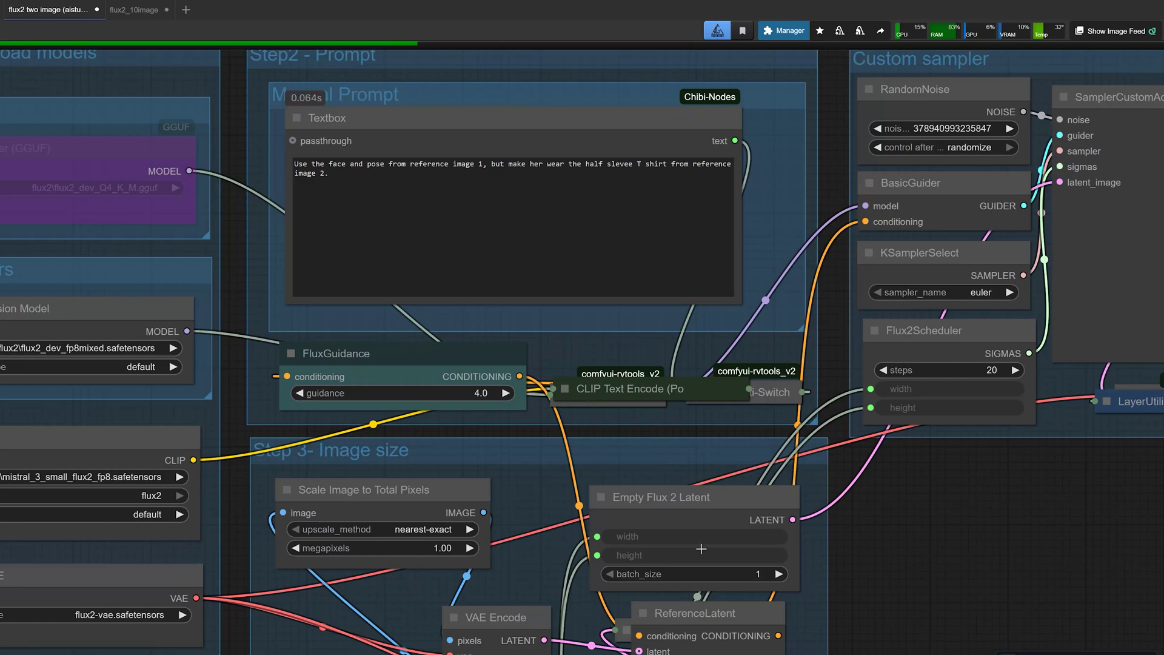
pyautogui.scroll(-3, 672, 455)
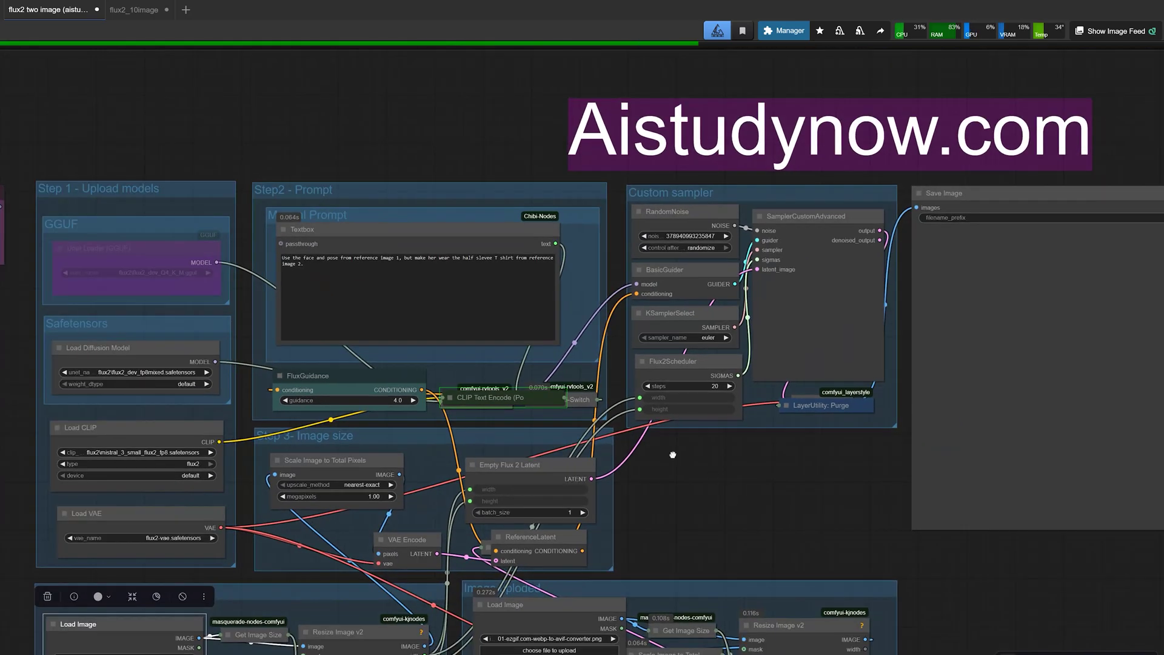
pyautogui.moveTo(673, 455); pyautogui.dragTo(626, 320)
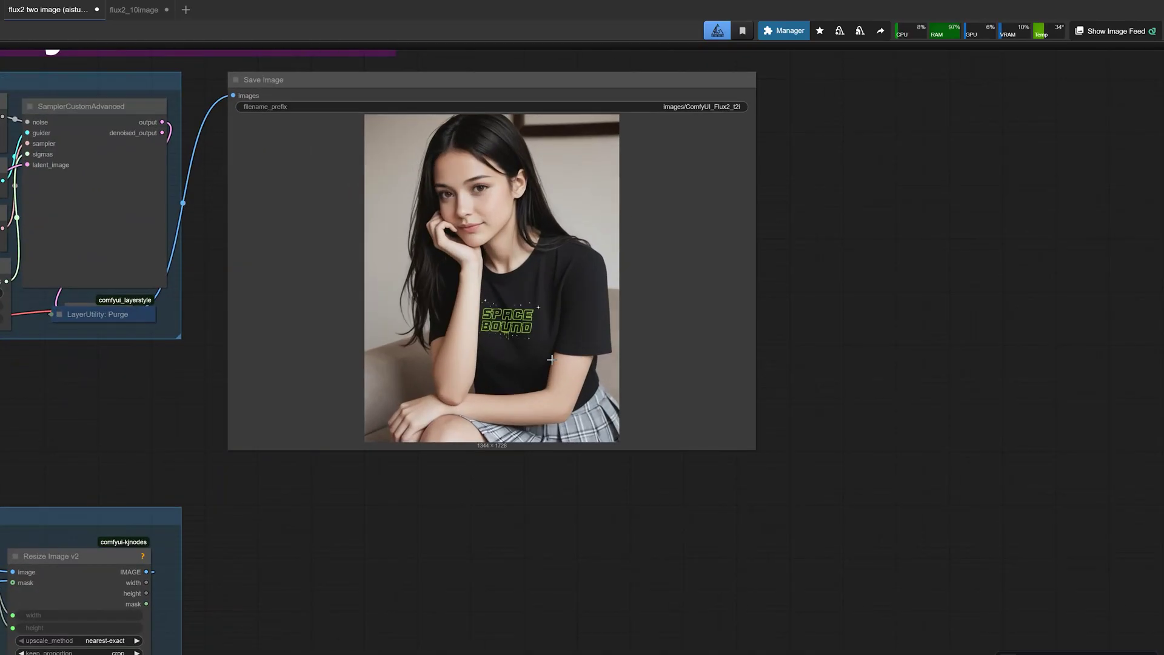
# Step: Examine the generated portrait in Save Image and compare its Space Bound t-shirt with the reference photo side by side
pyautogui.scroll(5, 546, 372)
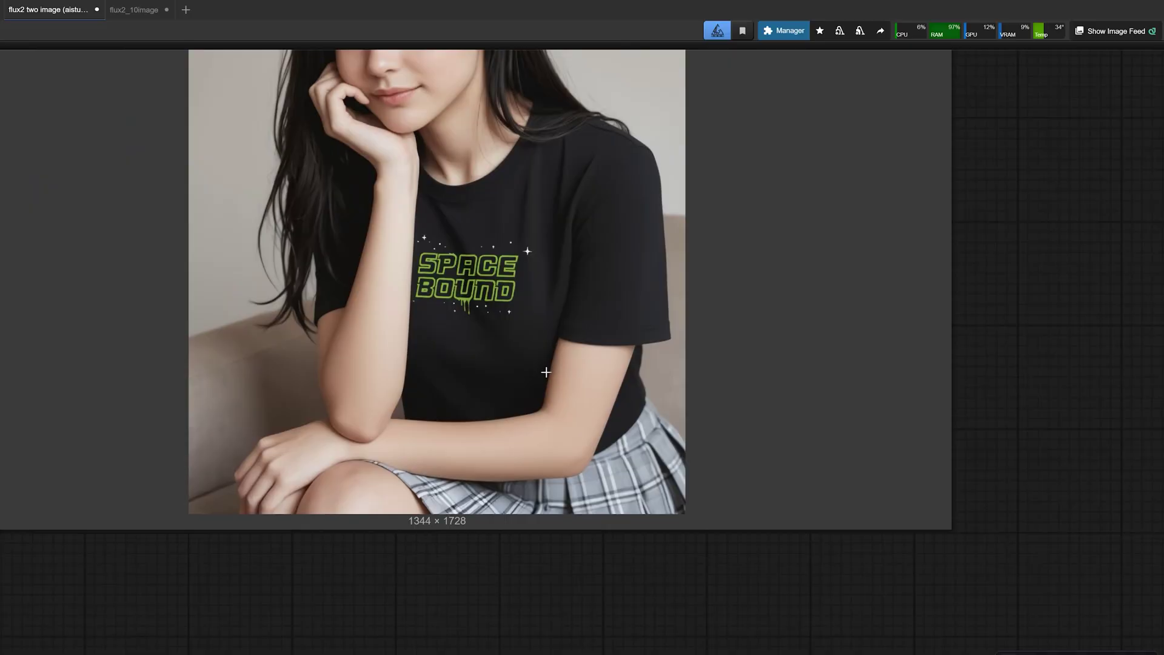
pyautogui.scroll(-2, 443, 320)
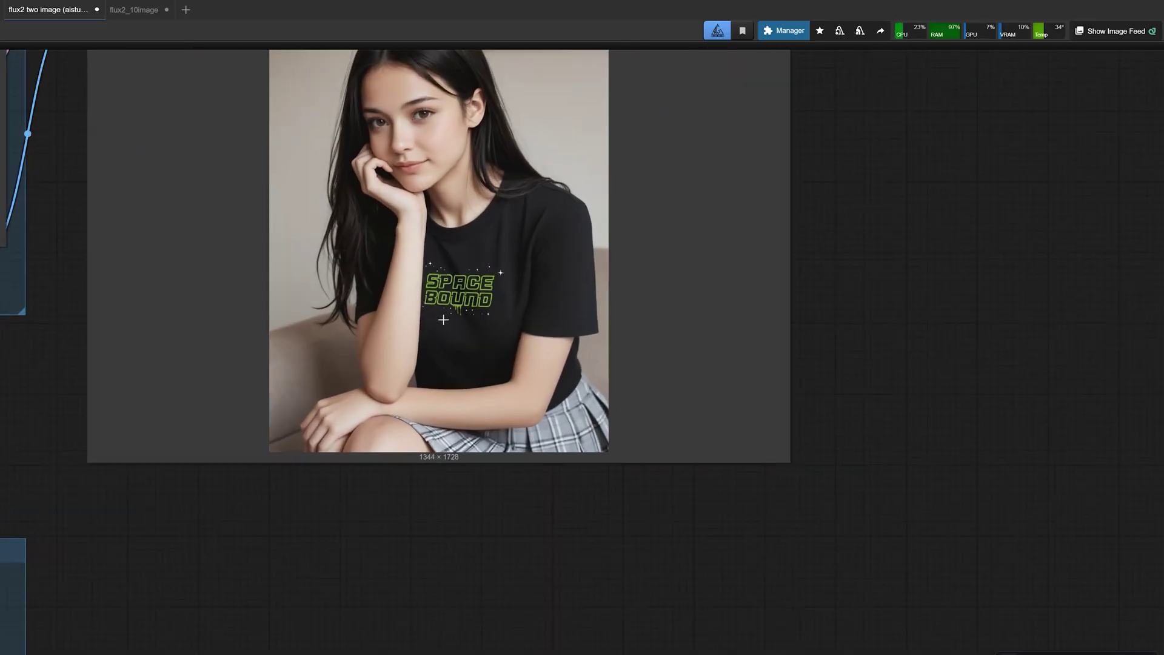
pyautogui.scroll(-4, 443, 319)
pyautogui.moveTo(120, 351); pyautogui.dragTo(57, 460)
pyautogui.scroll(1, 298, 427)
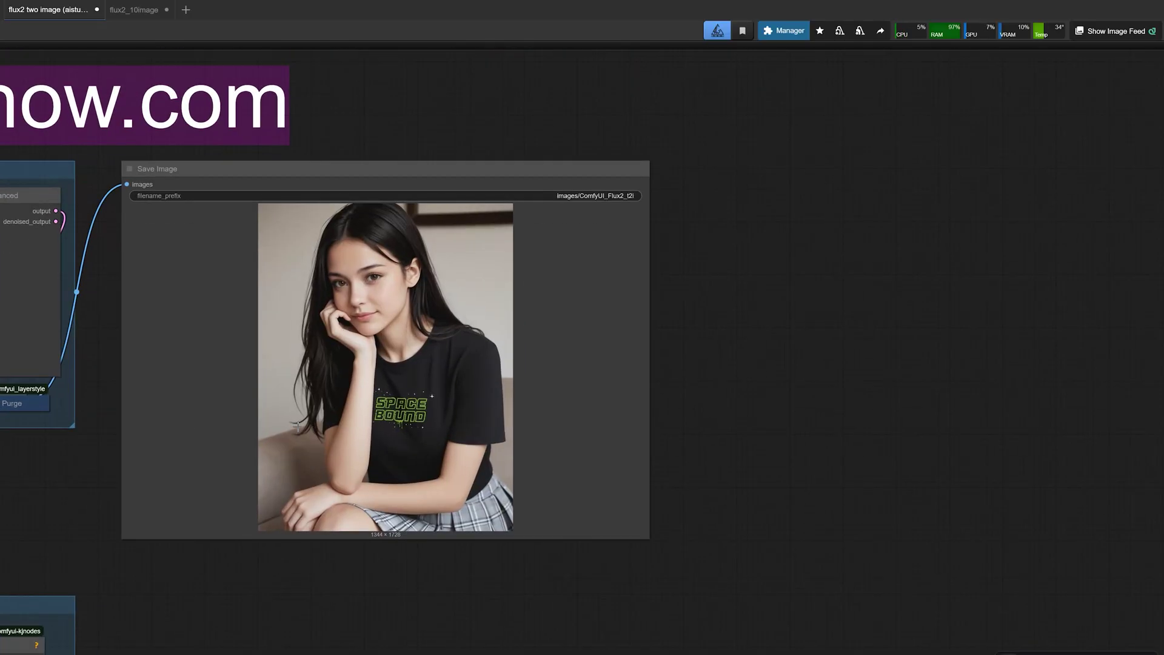
pyautogui.scroll(2, 411, 393)
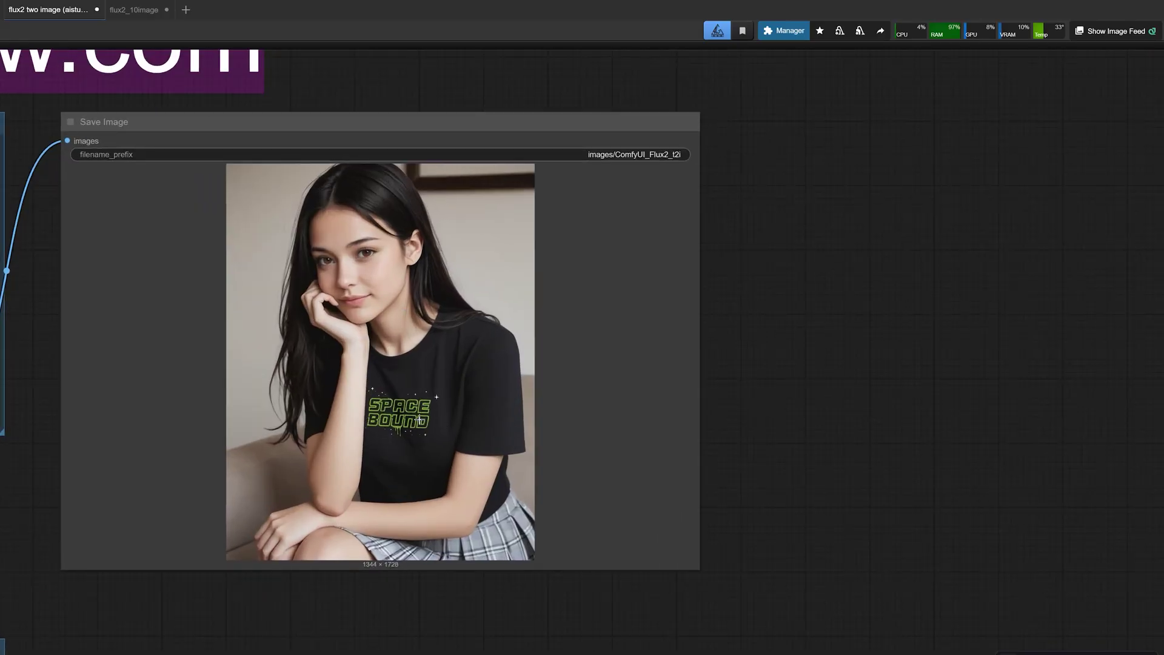
pyautogui.scroll(2, 419, 418)
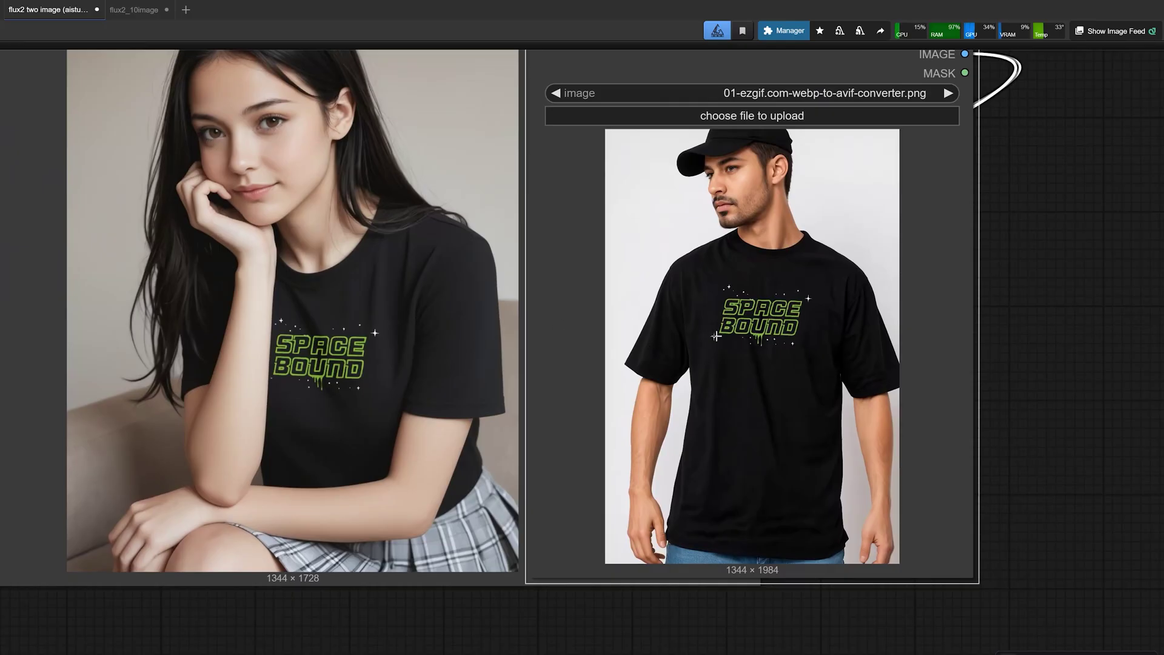
pyautogui.scroll(-2, 716, 336)
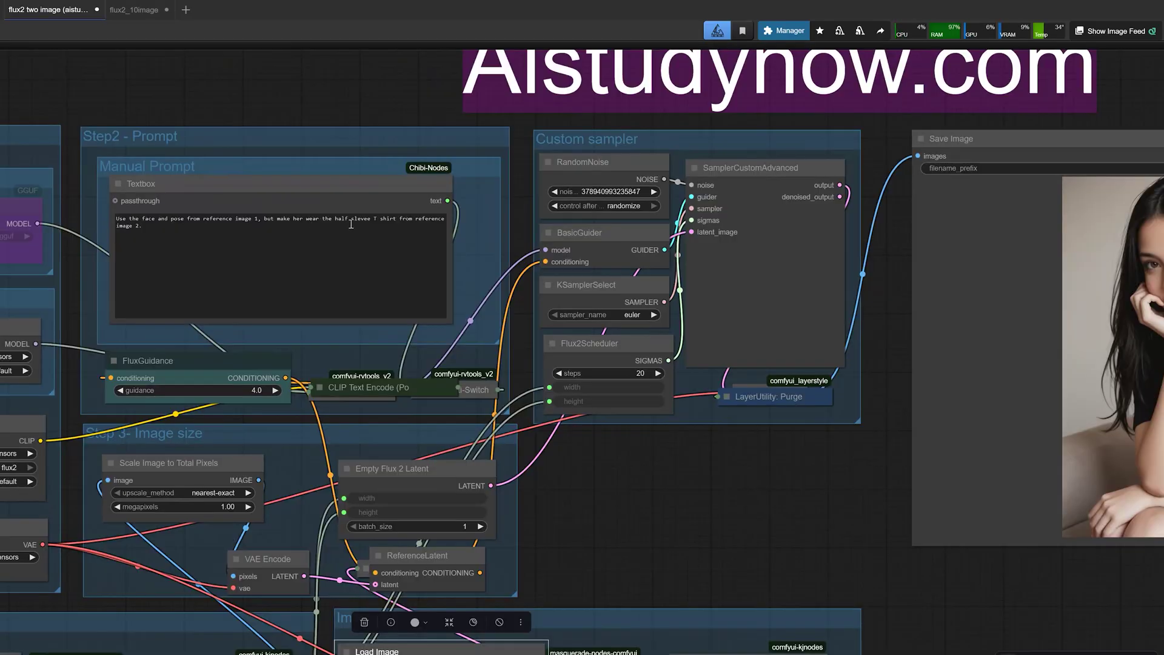
# Step: Replace the second reference image with shopping.webp, the light blue Think Big t-shirt, and run the workflow again
pyautogui.scroll(-2, 592, 440)
pyautogui.moveTo(610, 425); pyautogui.dragTo(583, 133)
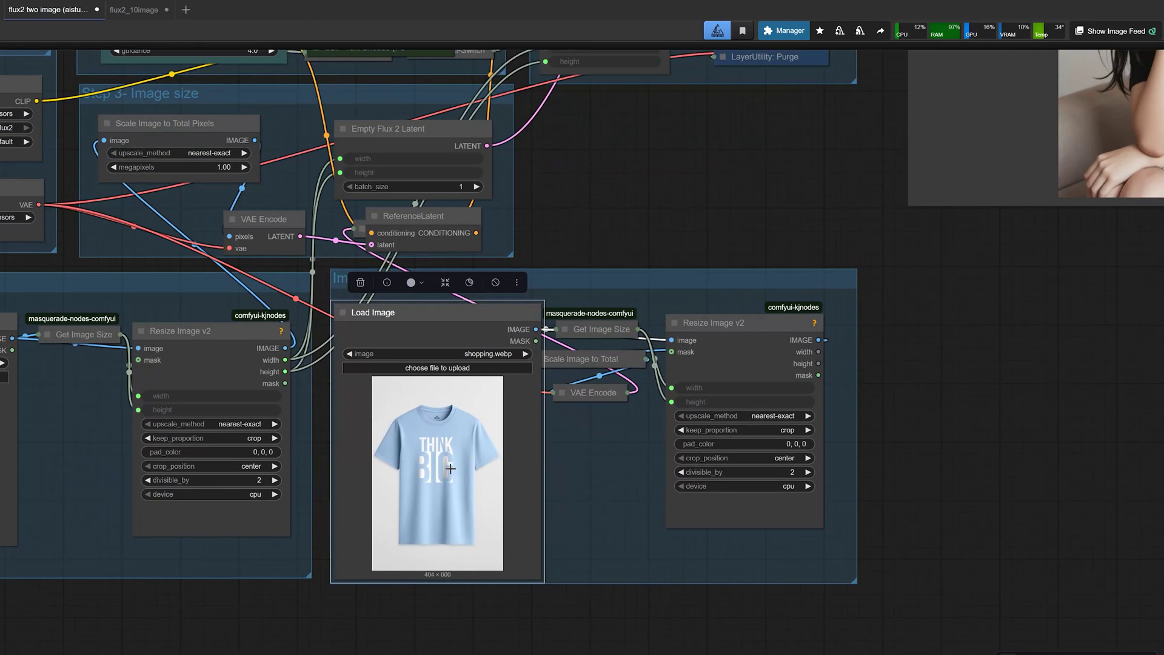
pyautogui.scroll(3, 449, 466)
pyautogui.scroll(3, 451, 467)
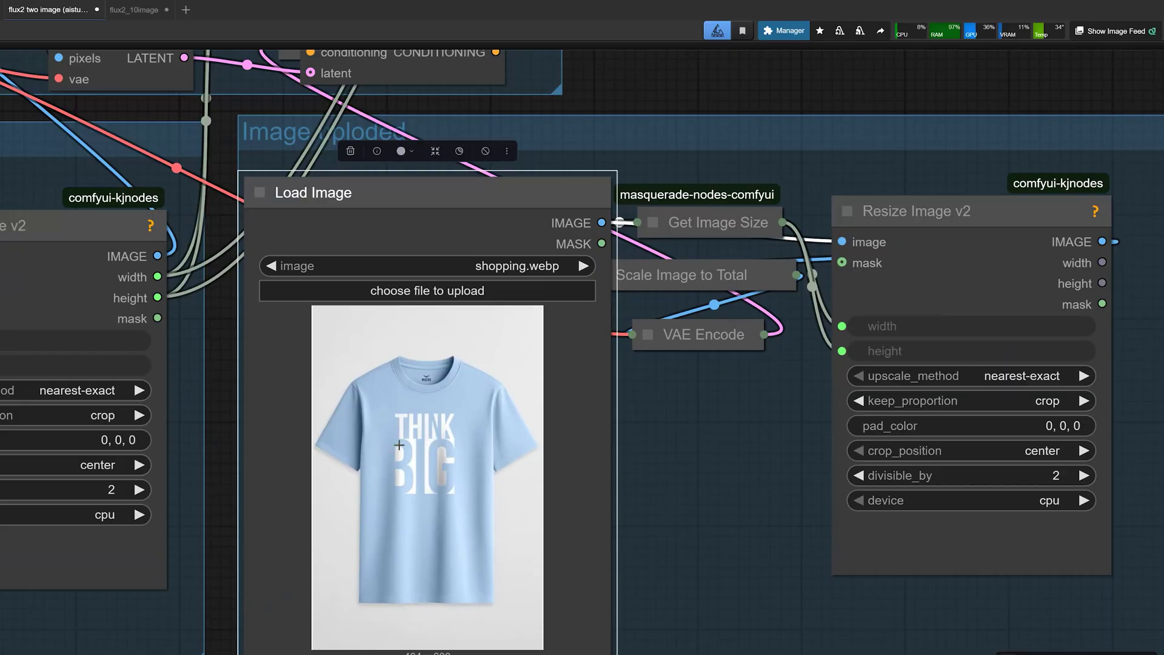
pyautogui.scroll(3, 422, 471)
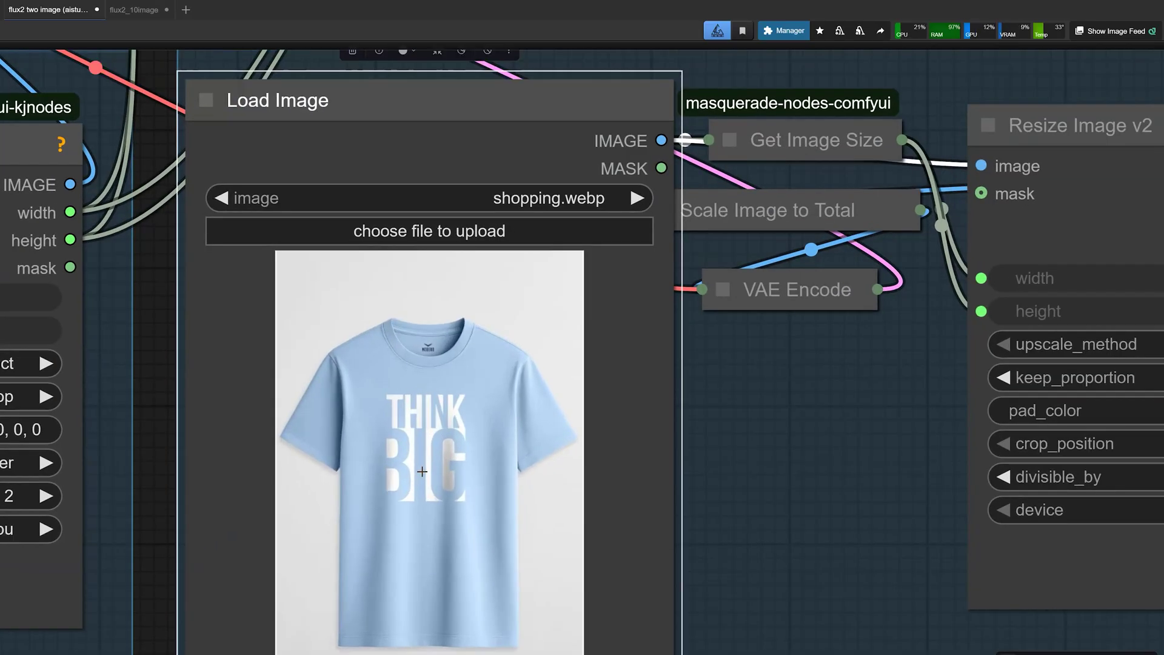
pyautogui.scroll(-3, 424, 473)
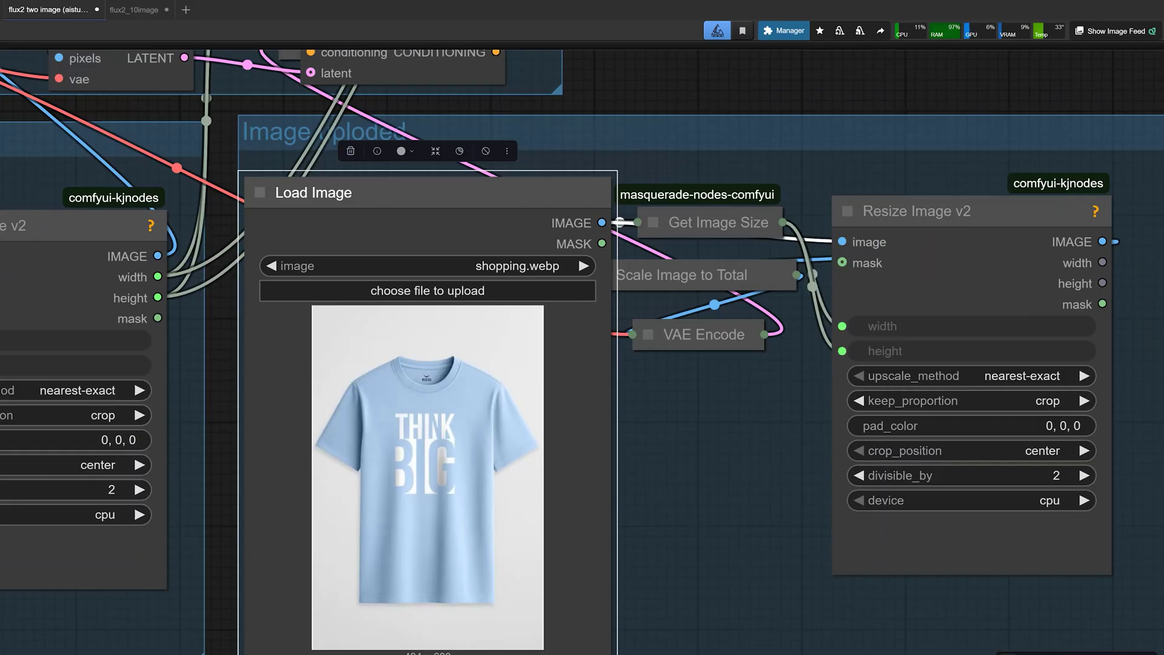
pyautogui.hotkey('ctrl', 'Return')
pyautogui.scroll(-2, 604, 573)
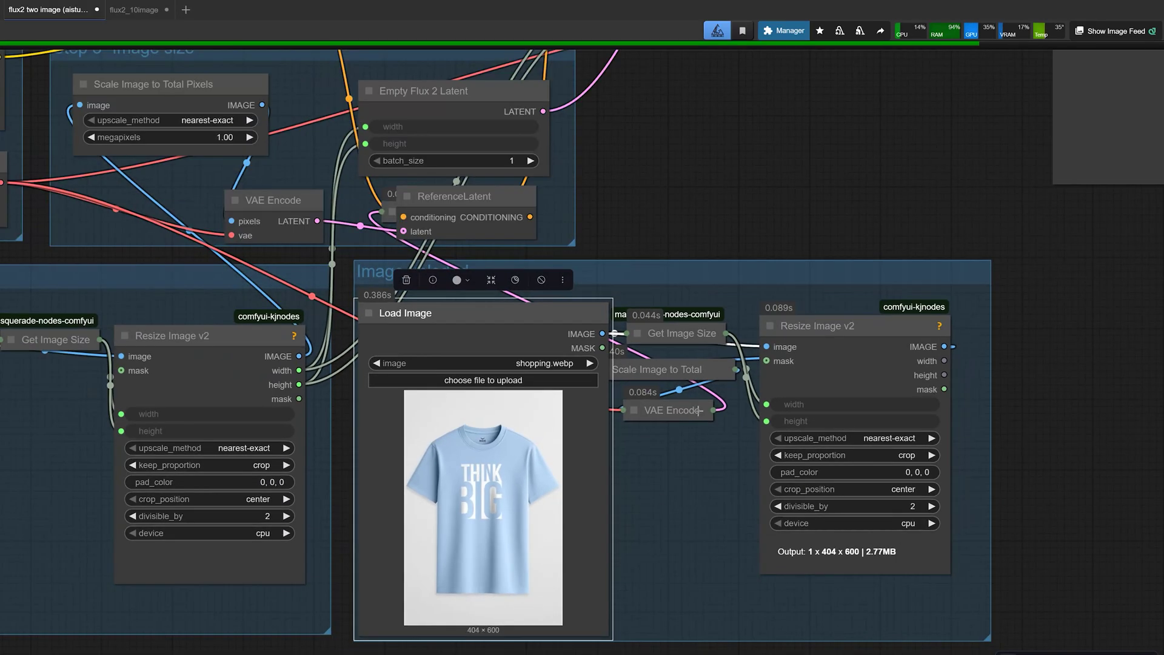
# Step: Examine the light blue Think Big t-shirt reference and its connected nodes while the workflow runs
pyautogui.scroll(-2, 519, 499)
pyautogui.moveTo(699, 255); pyautogui.dragTo(489, 407)
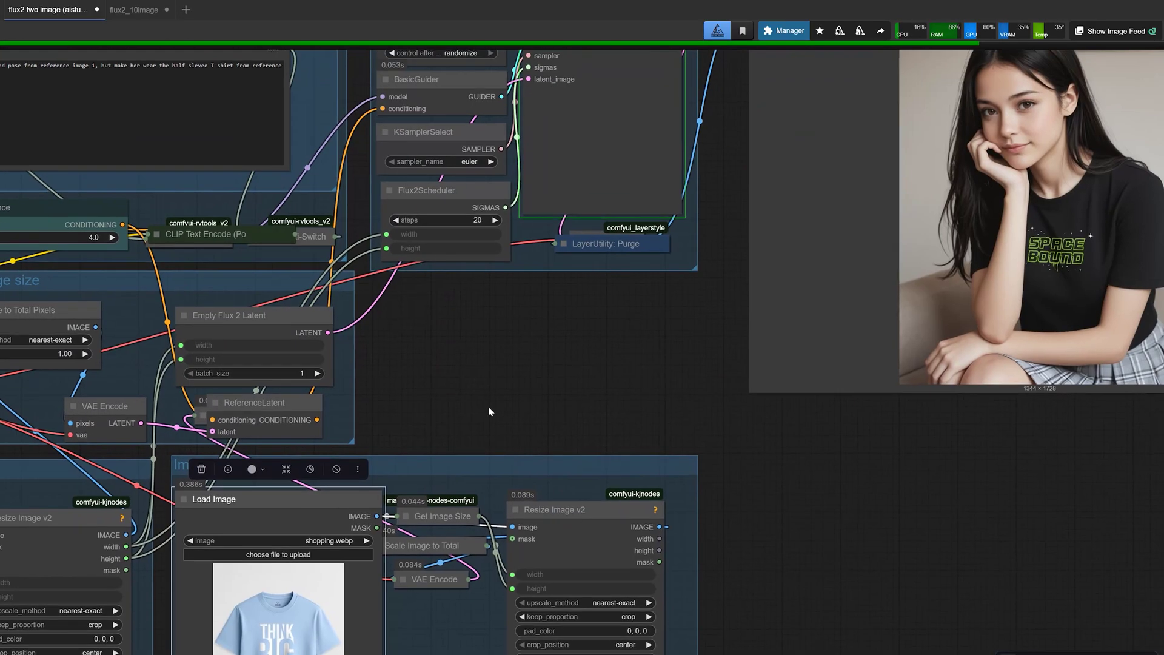
pyautogui.moveTo(402, 482); pyautogui.dragTo(402, 450)
pyautogui.moveTo(613, 313); pyautogui.dragTo(815, 134)
pyautogui.scroll(6, 417, 479)
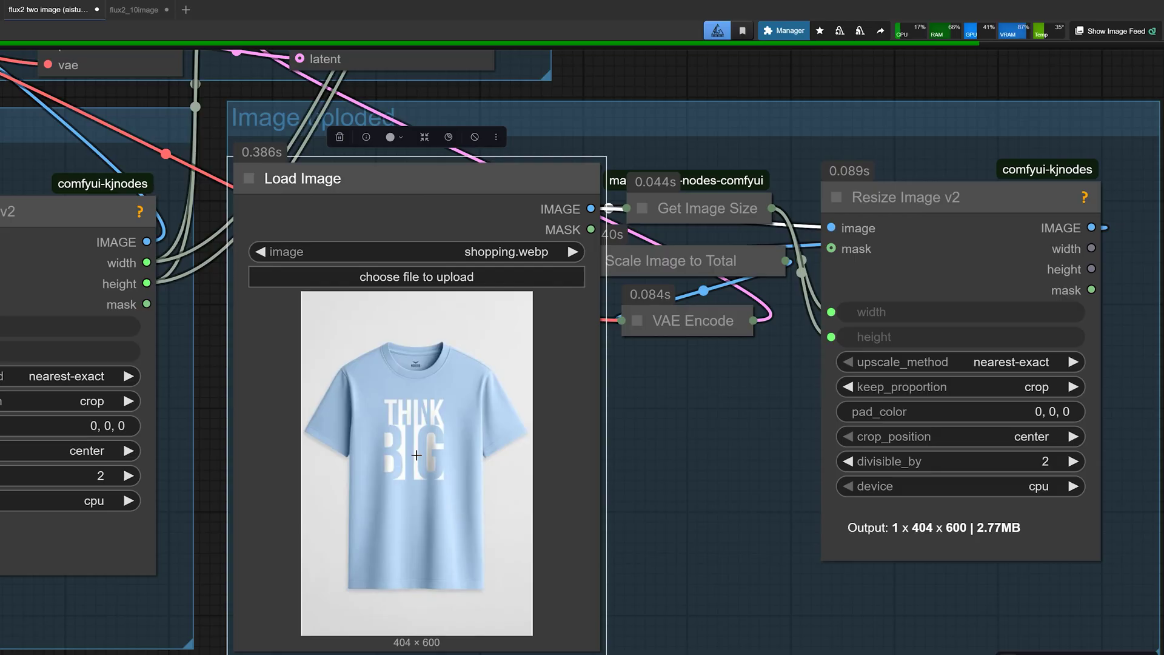
pyautogui.scroll(-2, 416, 454)
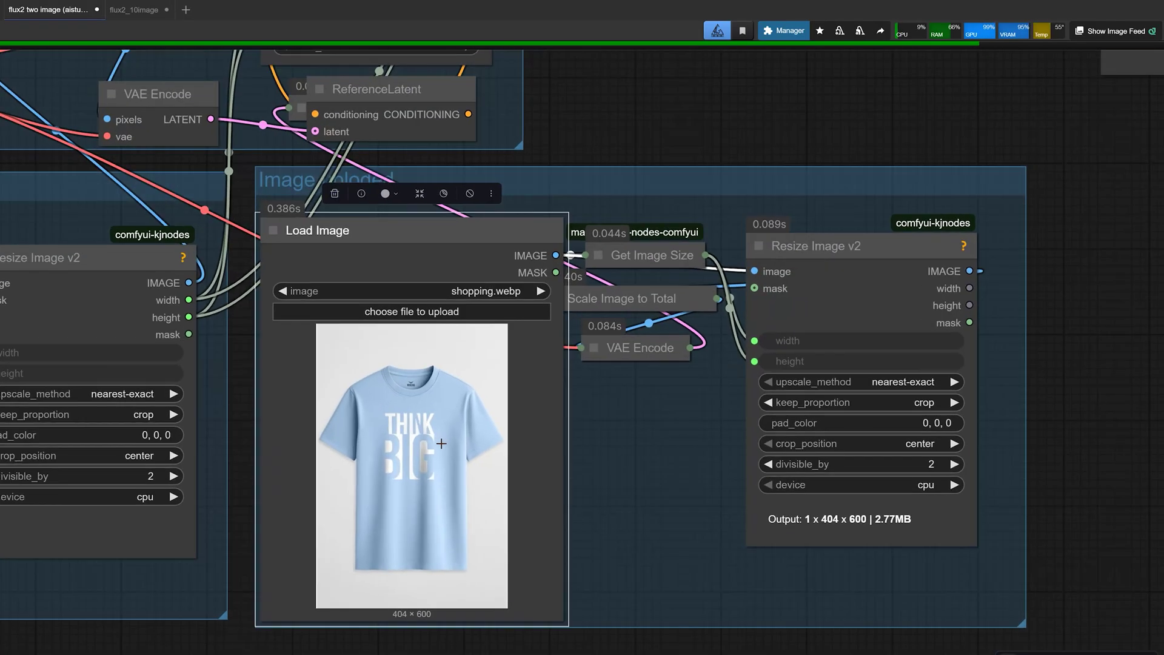
# Step: Examine the new portrait in Save Image, checking the Think Big lettering, sleeves, pose and face up close
pyautogui.scroll(3, 436, 443)
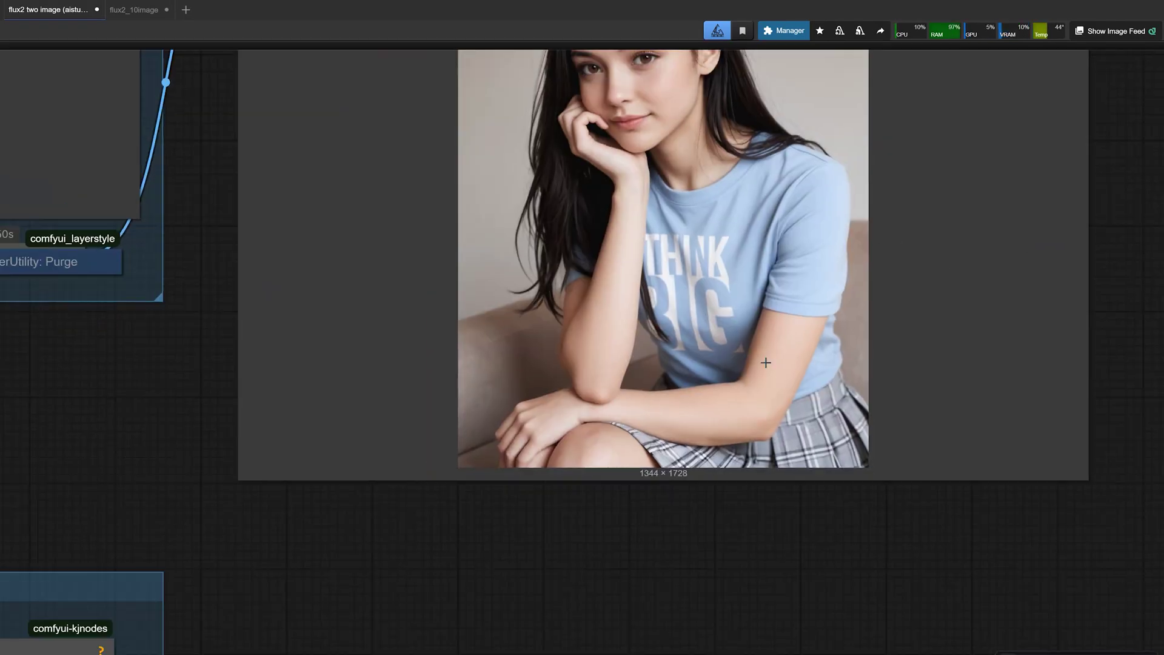
pyautogui.scroll(3, 766, 362)
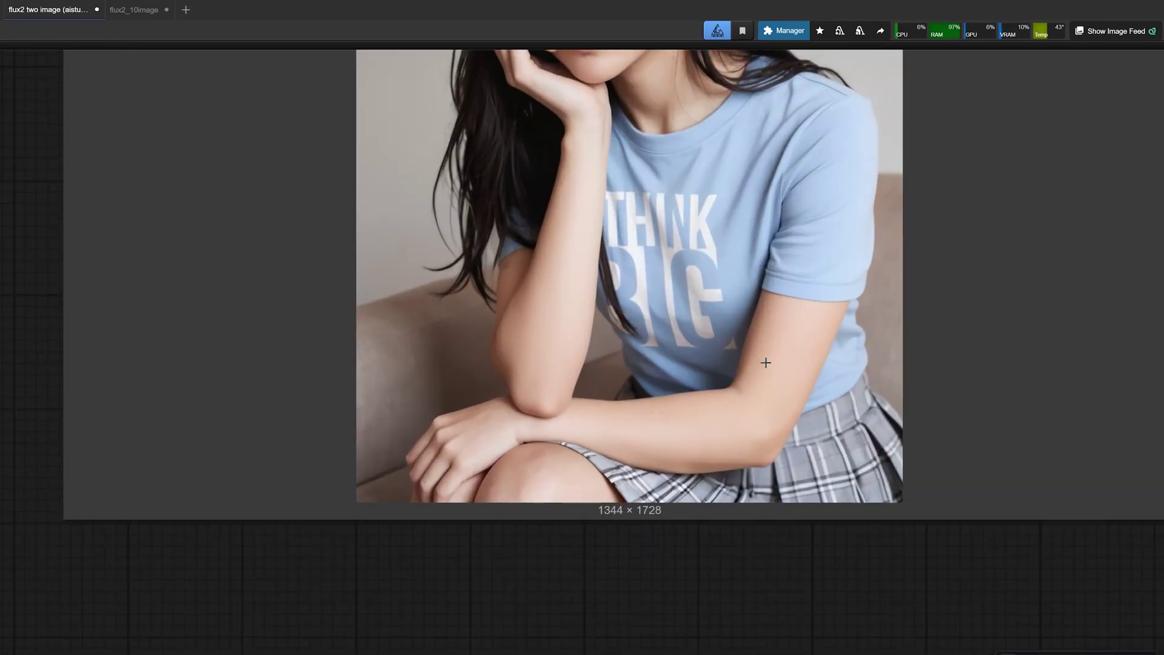
pyautogui.scroll(-2, 292, 395)
pyautogui.moveTo(93, 398); pyautogui.dragTo(120, 517)
pyautogui.scroll(-2, 388, 490)
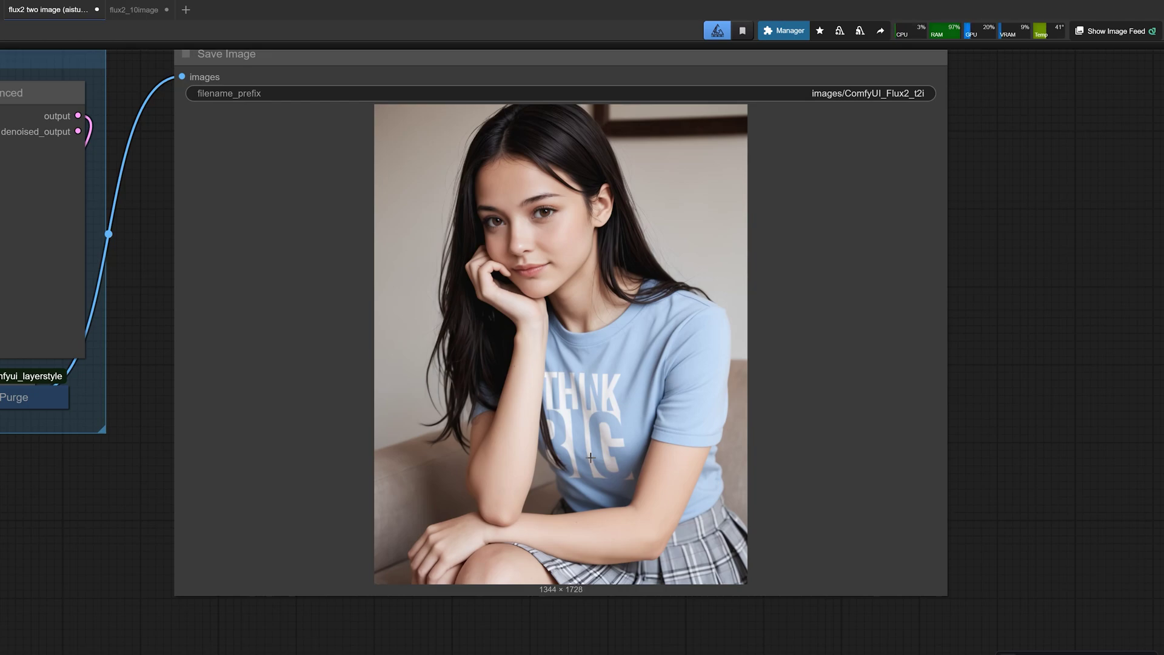
# Step: Place the Think Big Load Image node beside the Save Image result and compare the two t-shirts
pyautogui.scroll(-3, 591, 457)
pyautogui.moveTo(266, 508); pyautogui.dragTo(643, 283)
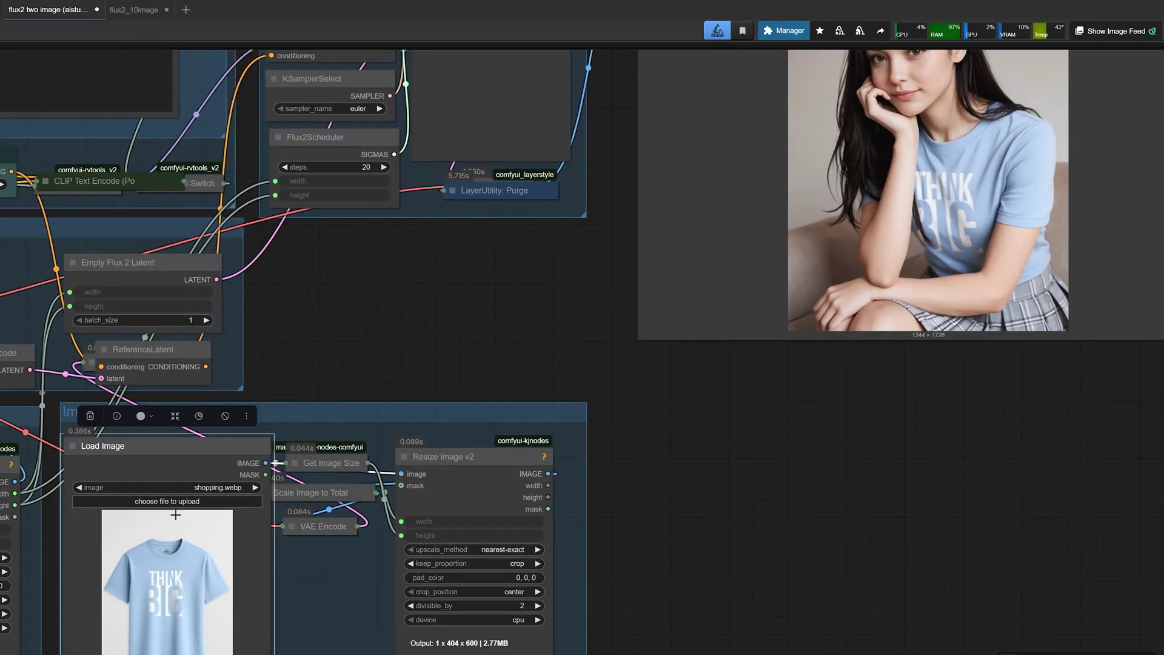
pyautogui.moveTo(156, 455); pyautogui.dragTo(833, 335)
pyautogui.moveTo(486, 311); pyautogui.dragTo(30, 497)
pyautogui.moveTo(400, 511); pyautogui.dragTo(761, 273)
pyautogui.scroll(-2, 761, 273)
pyautogui.scroll(1, 764, 279)
pyautogui.scroll(-1, 839, 437)
pyautogui.scroll(2, 839, 433)
pyautogui.moveTo(845, 437); pyautogui.dragTo(935, 514)
pyautogui.scroll(4, 751, 407)
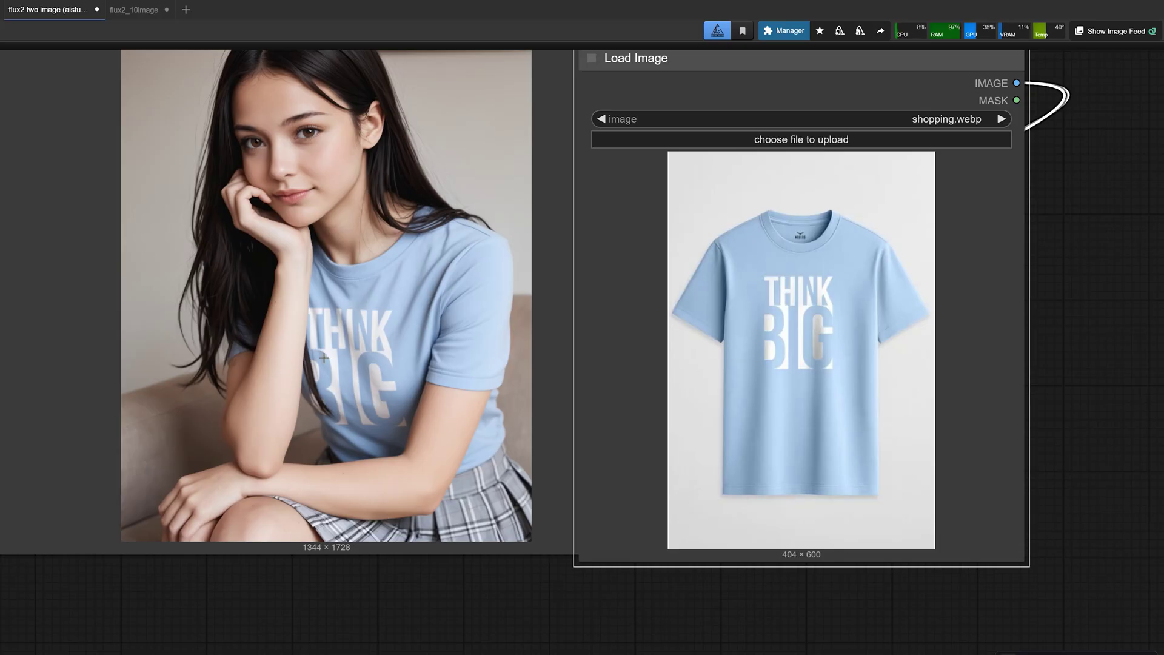
pyautogui.scroll(-1, 355, 379)
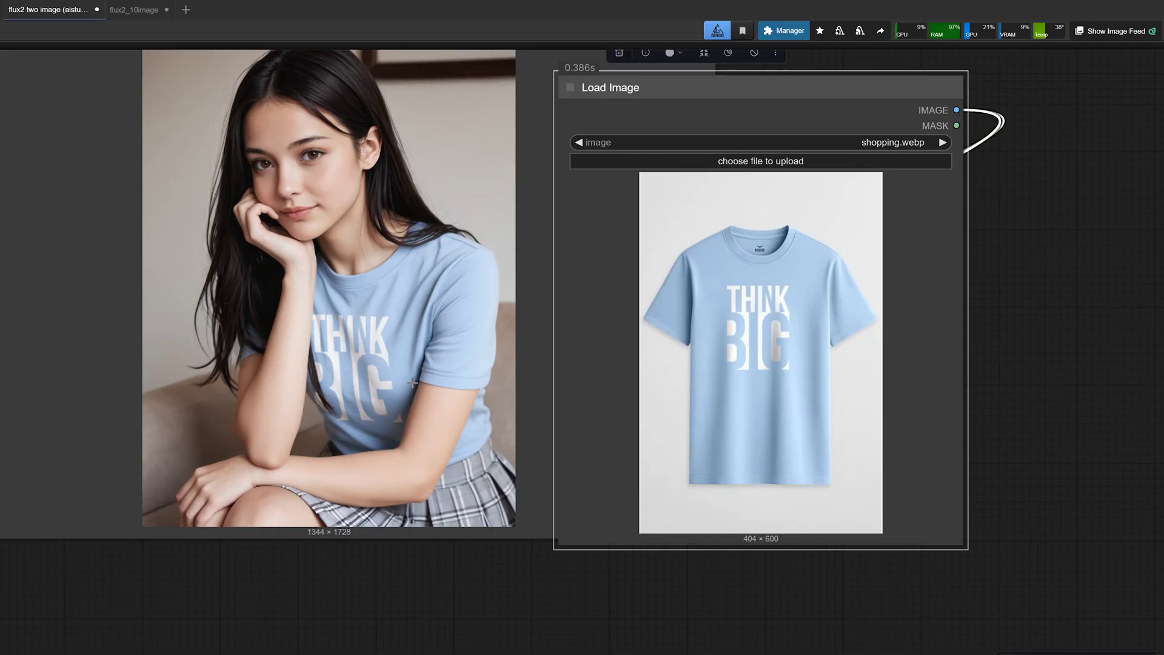
pyautogui.scroll(-1, 413, 383)
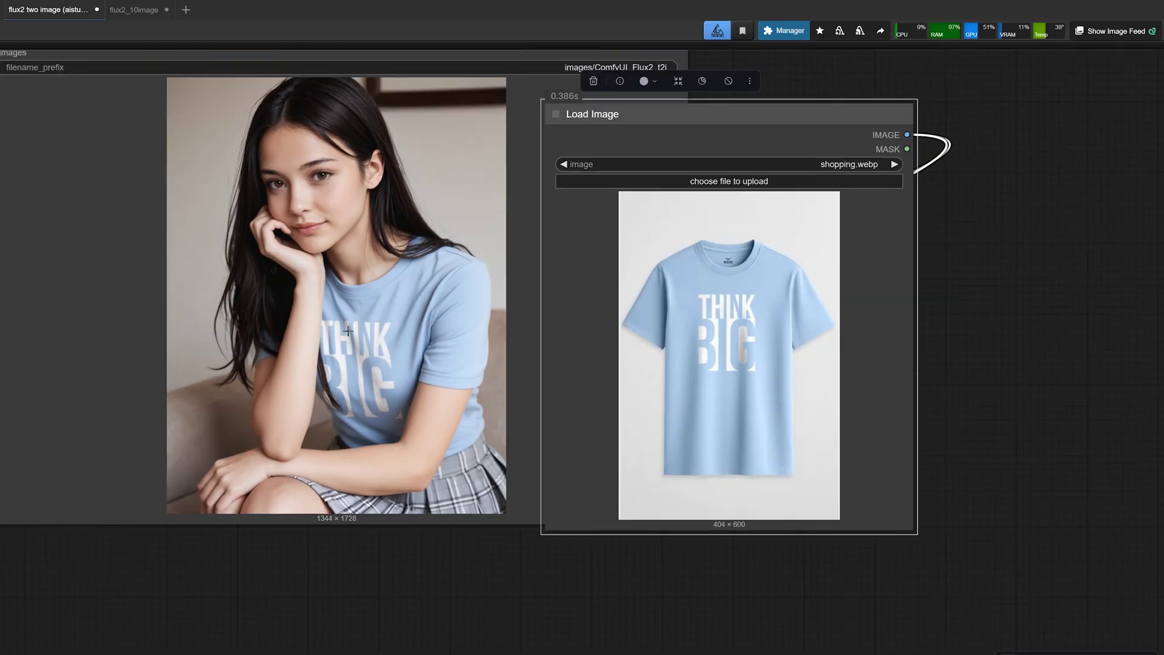
pyautogui.scroll(-4, 348, 337)
# Step: Move the Think Big Load Image node back into its image upload group, in front of the Get Image Size and Resize nodes
pyautogui.moveTo(72, 359); pyautogui.dragTo(700, 198)
pyautogui.scroll(-2, 631, 226)
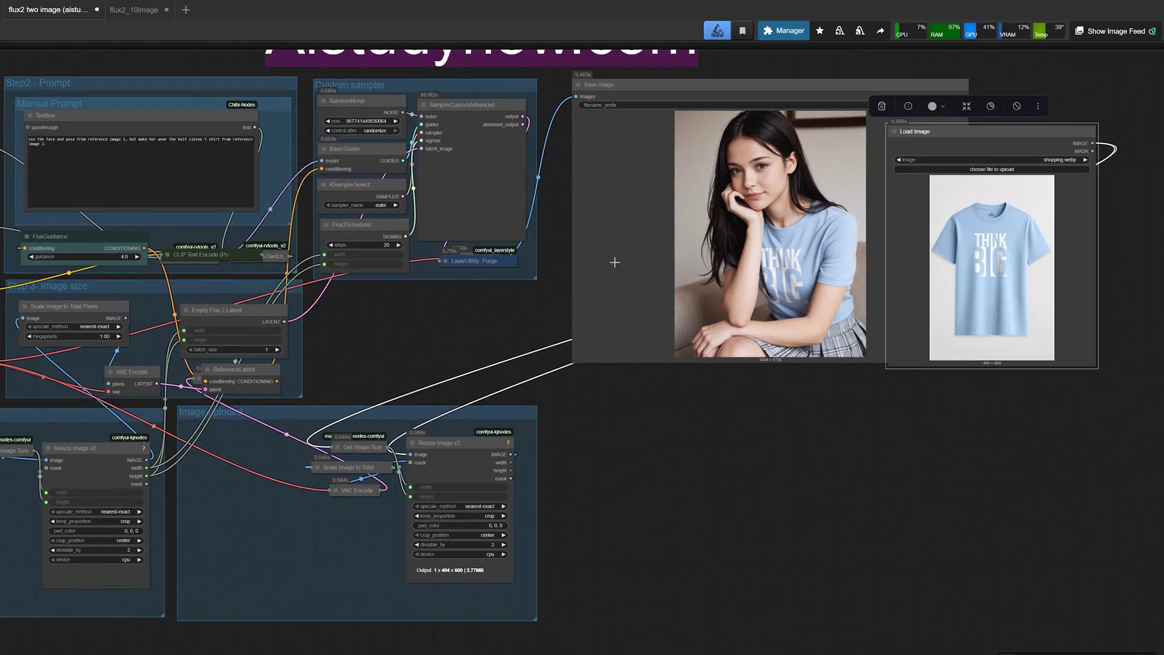
pyautogui.moveTo(924, 134); pyautogui.dragTo(168, 437)
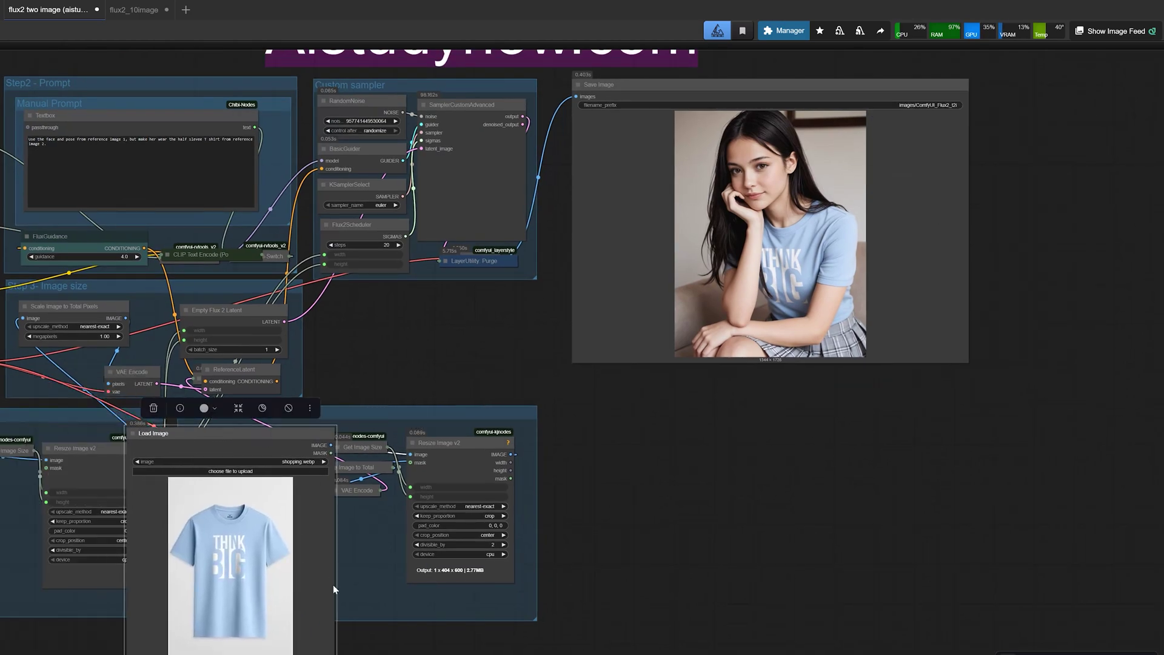
pyautogui.moveTo(385, 573); pyautogui.dragTo(507, 482)
pyautogui.moveTo(456, 579); pyautogui.dragTo(376, 518)
pyautogui.moveTo(337, 361); pyautogui.dragTo(396, 363)
pyautogui.moveTo(550, 269); pyautogui.dragTo(610, 417)
pyautogui.scroll(-2, 611, 416)
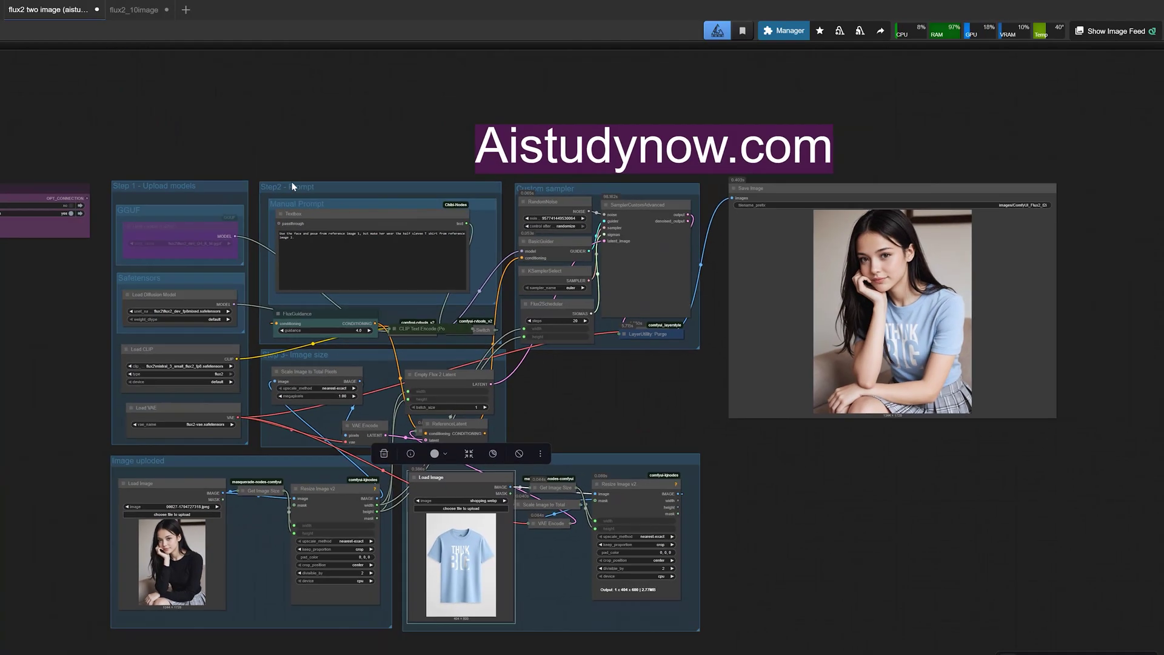
# Step: Switch to the flux2_10image workflow and examine the enabled and disabled images in the Fast Groups Bypasser node
pyautogui.click(134, 9)
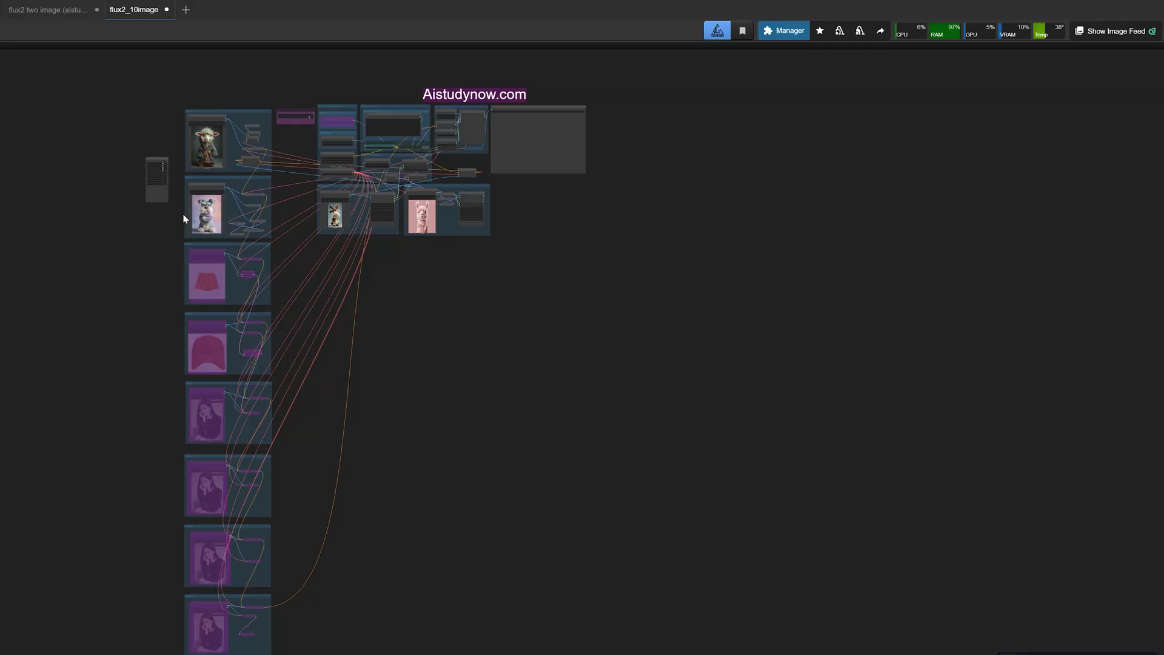
pyautogui.scroll(5, 113, 241)
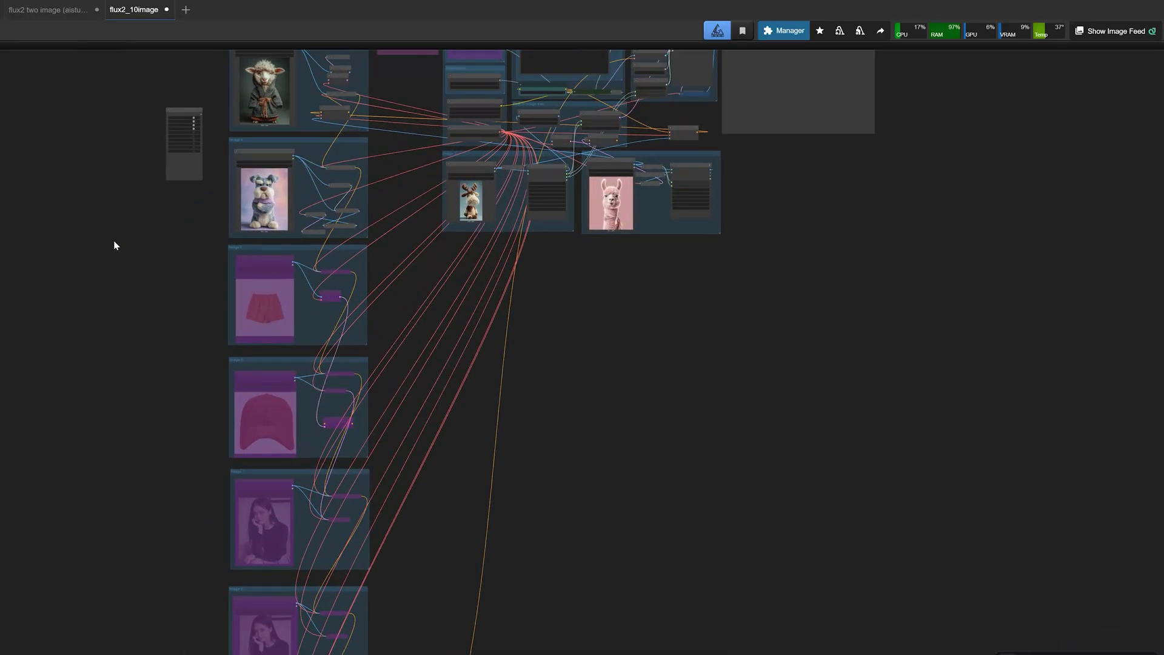
pyautogui.moveTo(114, 245); pyautogui.dragTo(164, 398)
pyautogui.scroll(13, 240, 267)
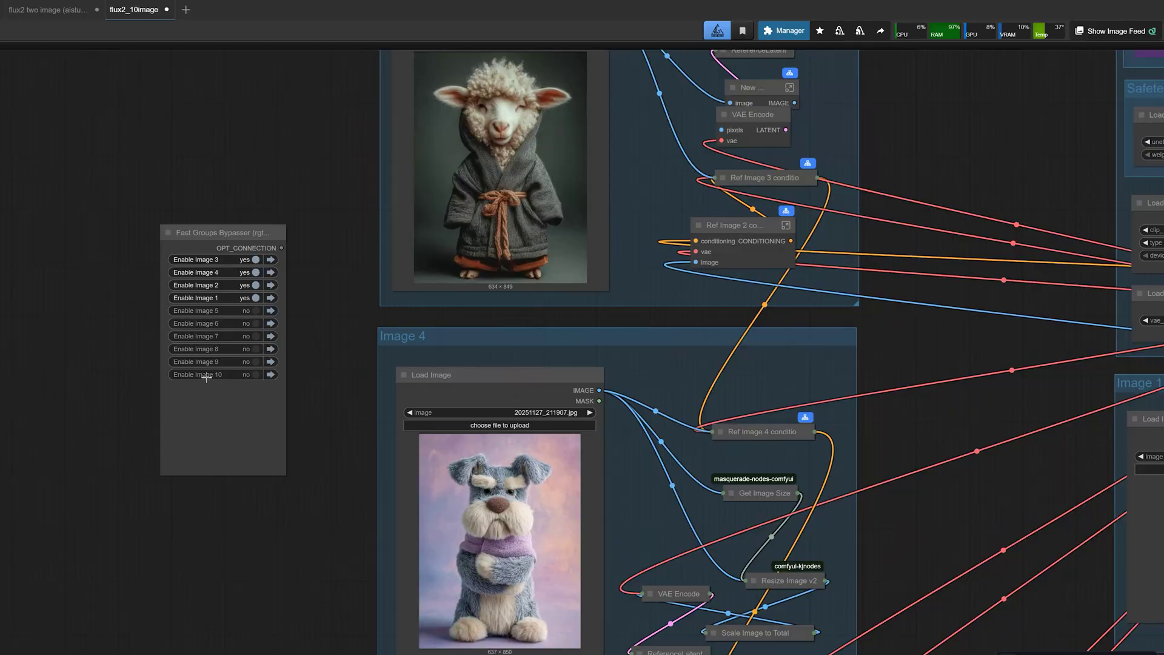
pyautogui.scroll(-7, 163, 362)
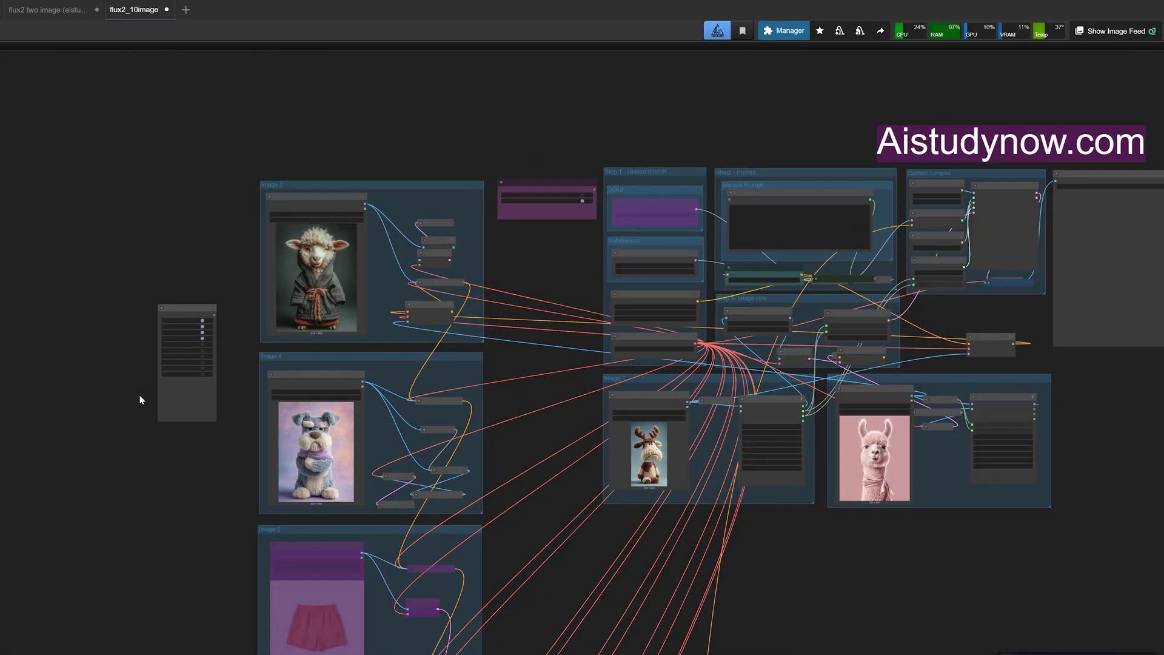
# Step: Examine the column of bypassed reference image groups from Image 5 downward
pyautogui.moveTo(143, 398); pyautogui.dragTo(297, 129)
pyautogui.moveTo(221, 423); pyautogui.dragTo(220, 161)
pyautogui.scroll(-2, 220, 181)
pyautogui.scroll(1, 221, 182)
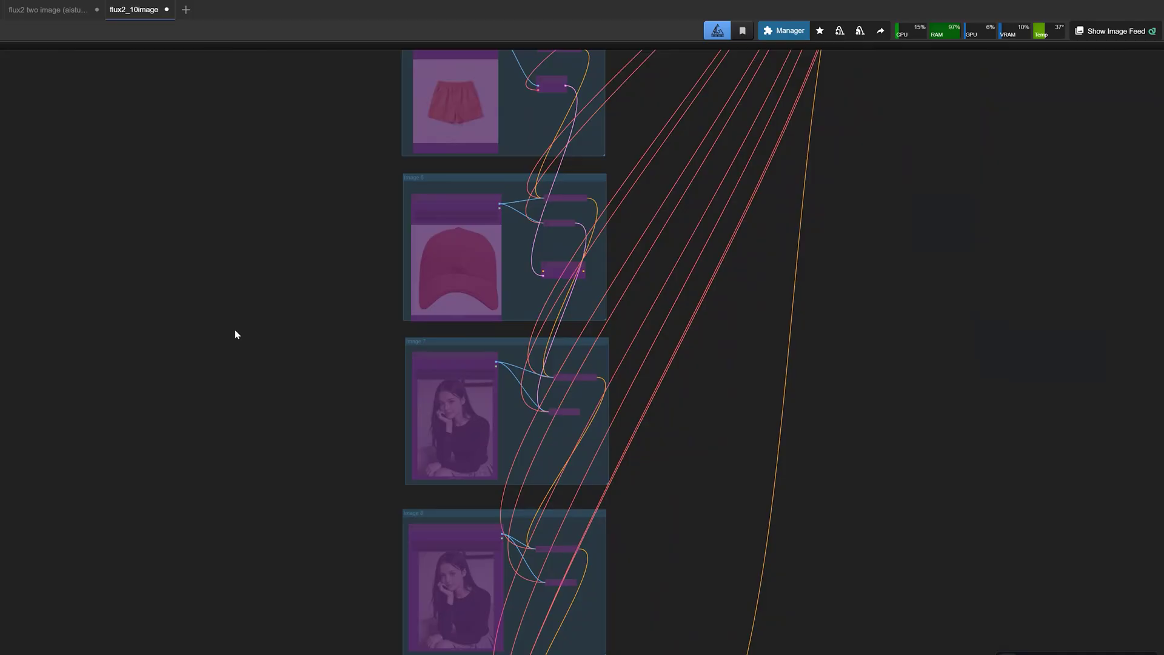
pyautogui.moveTo(235, 329); pyautogui.dragTo(234, 149)
pyautogui.scroll(1, 234, 147)
pyautogui.moveTo(243, 193); pyautogui.dragTo(218, 394)
pyautogui.scroll(-2, 285, 395)
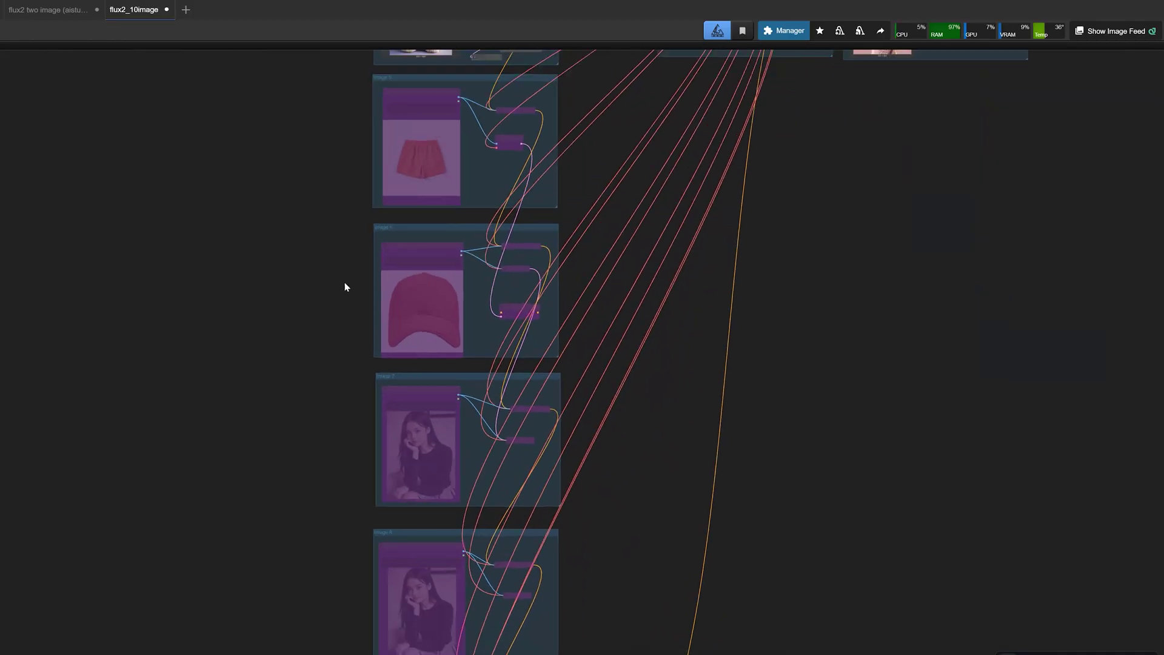
pyautogui.moveTo(344, 283); pyautogui.dragTo(295, 392)
pyautogui.moveTo(256, 252); pyautogui.dragTo(249, 460)
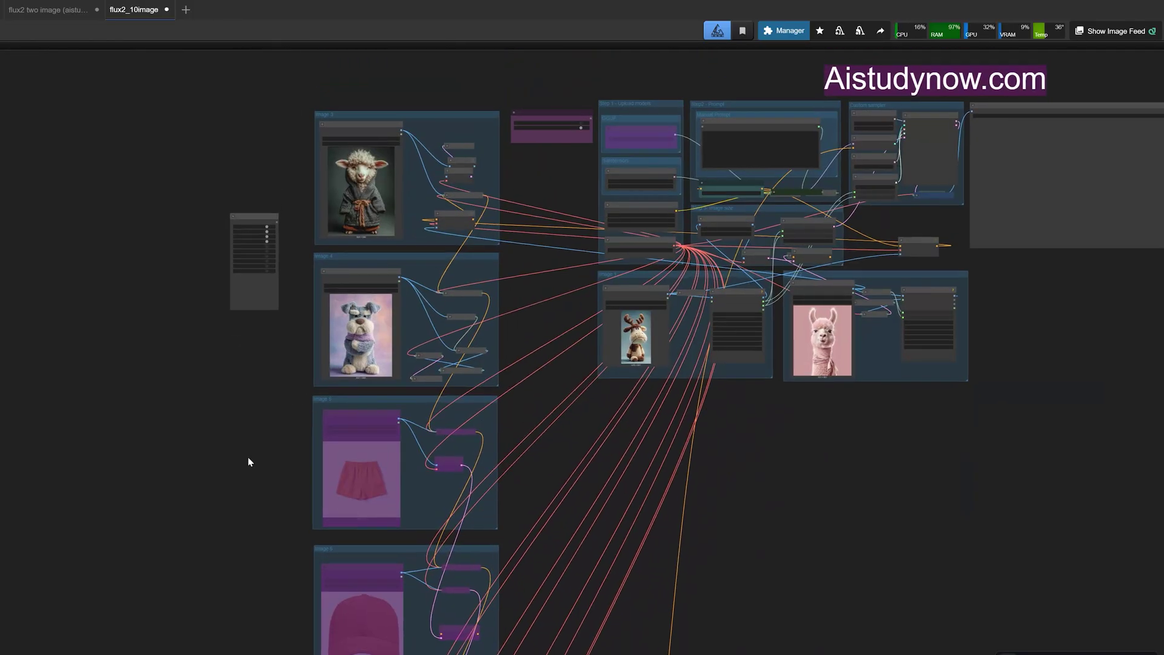
# Step: Compare the Fast Groups Bypasser toggles with the corresponding active and bypassed image groups
pyautogui.scroll(10, 270, 208)
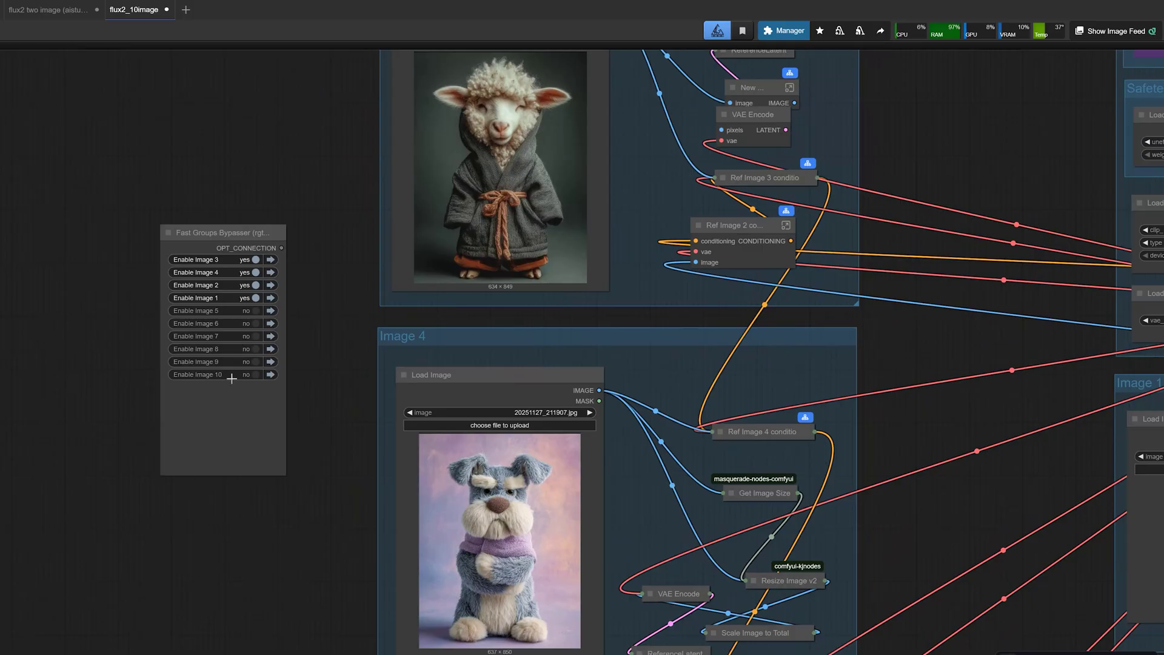
pyautogui.scroll(-8, 161, 364)
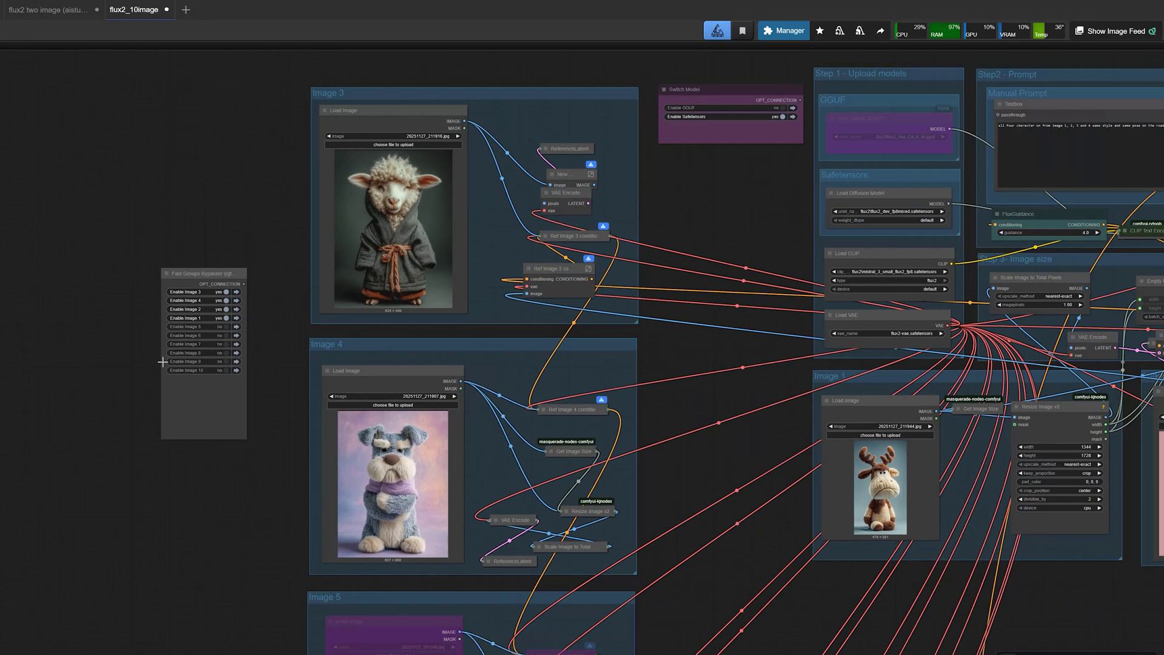
pyautogui.moveTo(190, 351); pyautogui.dragTo(358, 80)
pyautogui.moveTo(222, 217); pyautogui.dragTo(216, 9)
pyautogui.scroll(-1, 231, 222)
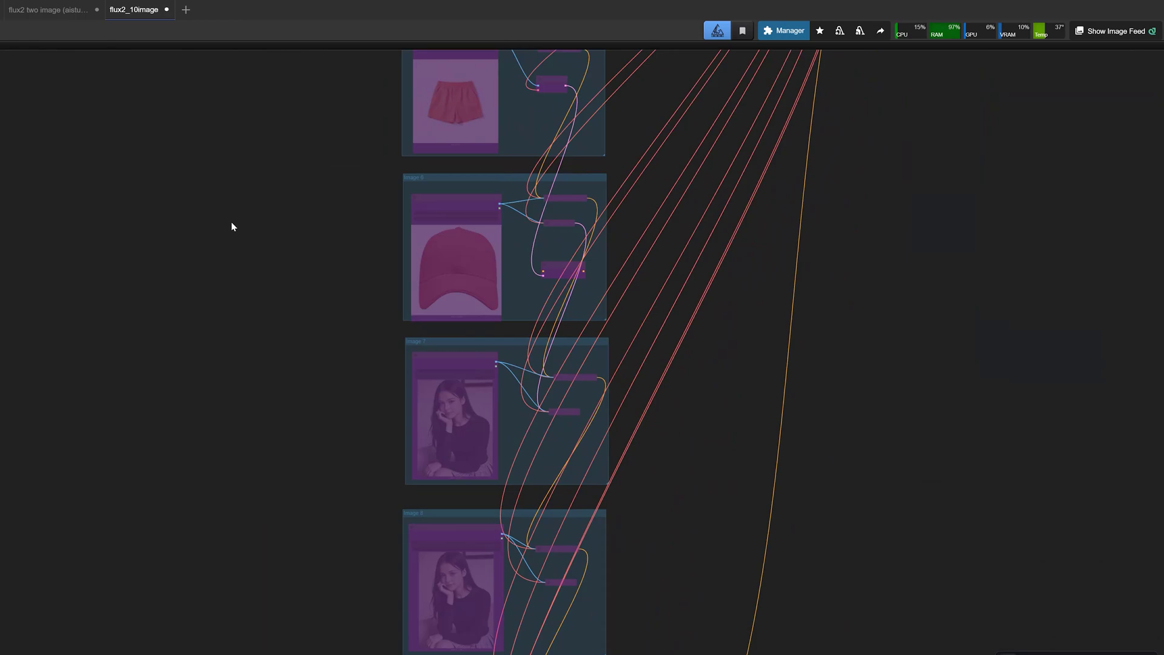
pyautogui.moveTo(236, 325); pyautogui.dragTo(234, 146)
pyautogui.scroll(1, 235, 152)
pyautogui.moveTo(229, 214); pyautogui.dragTo(219, 420)
pyautogui.scroll(-2, 219, 420)
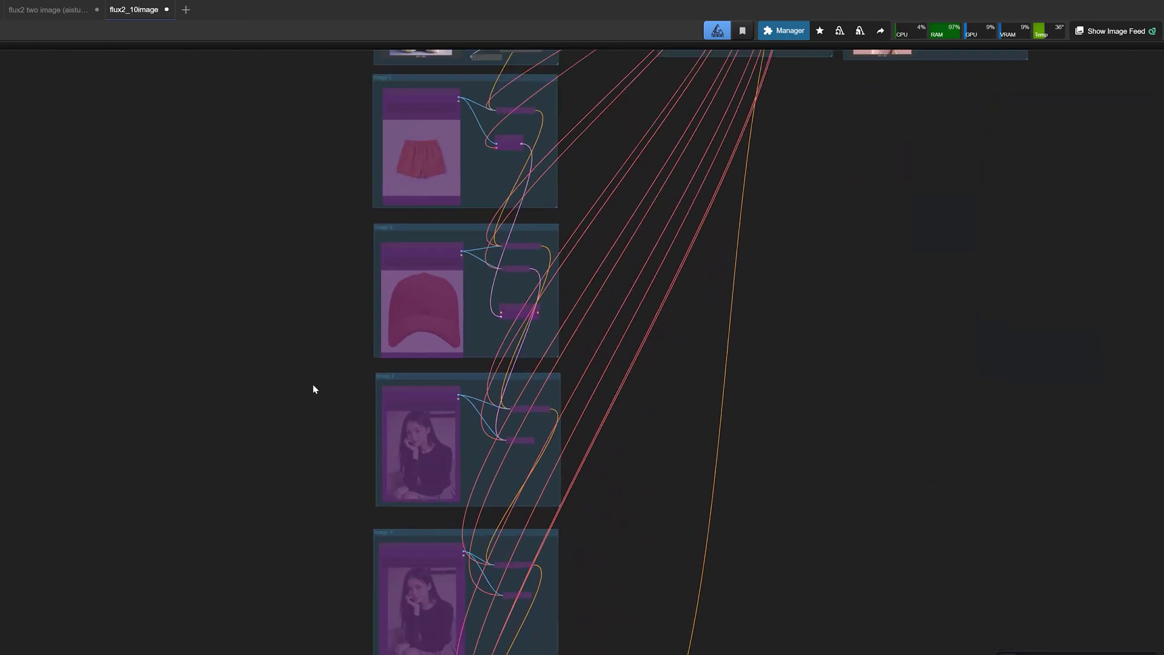
pyautogui.moveTo(349, 284); pyautogui.dragTo(300, 396)
pyautogui.scroll(-1, 250, 405)
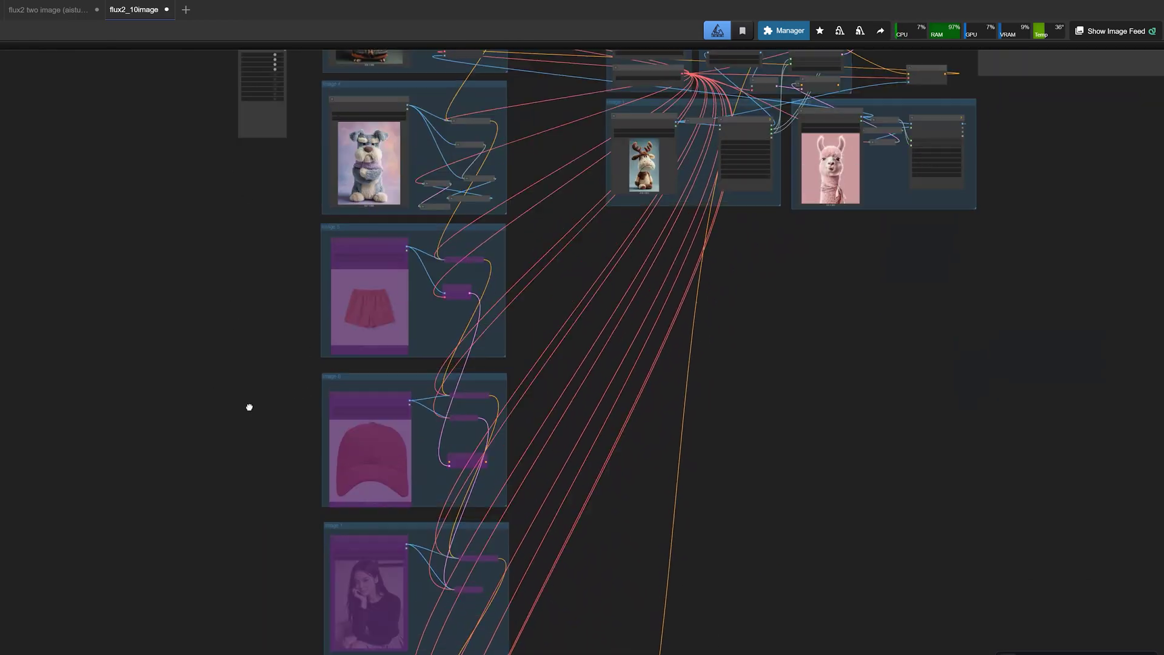
pyautogui.scroll(7, 257, 263)
pyautogui.scroll(3, 264, 259)
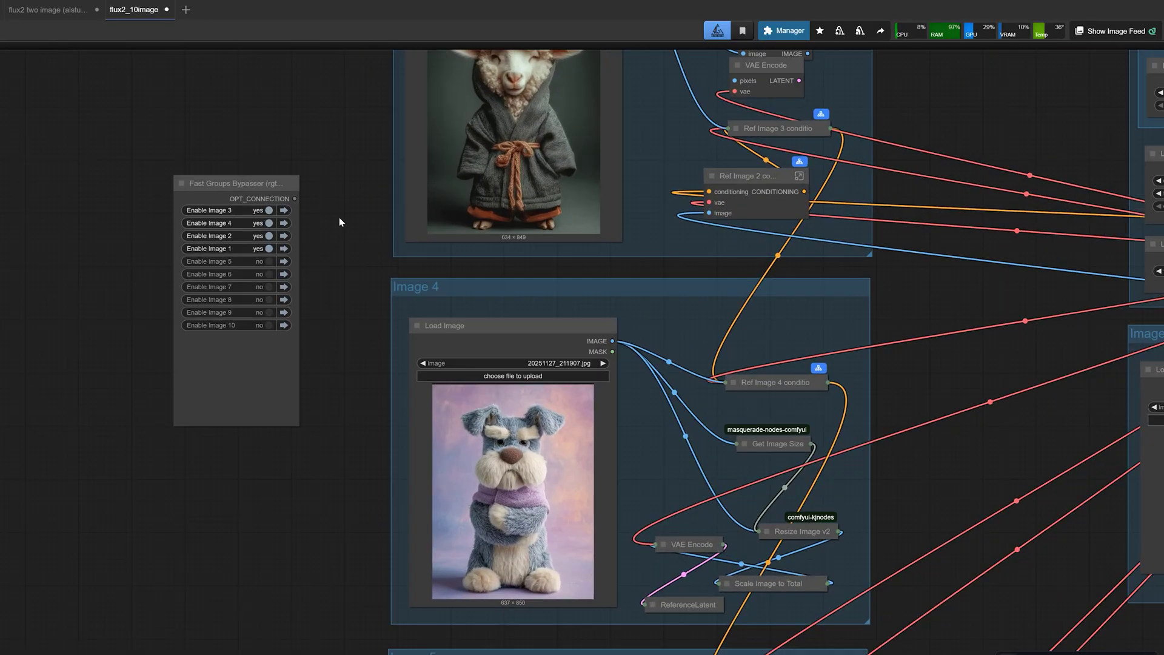
# Step: Examine the four active reference images: the moose, pink llama, robed sheep and gray dog in Image 1 to 4
pyautogui.moveTo(340, 217); pyautogui.dragTo(332, 309)
pyautogui.scroll(-5, 341, 238)
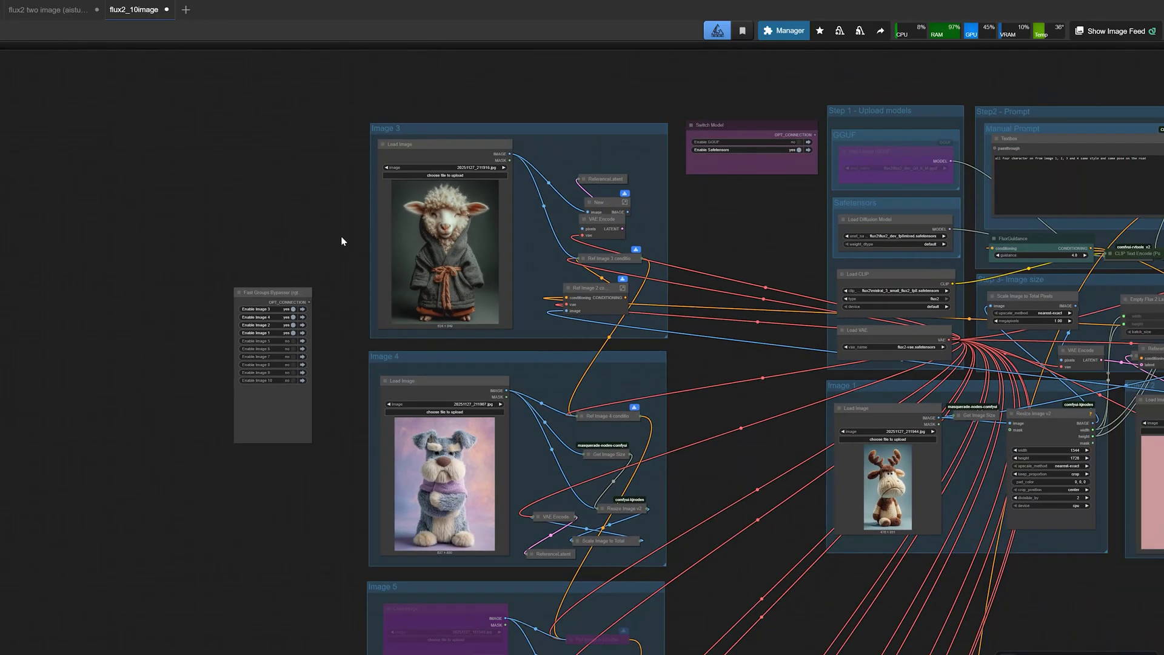
pyautogui.click(886, 449)
pyautogui.moveTo(1099, 473); pyautogui.dragTo(704, 416)
pyautogui.scroll(3, 704, 416)
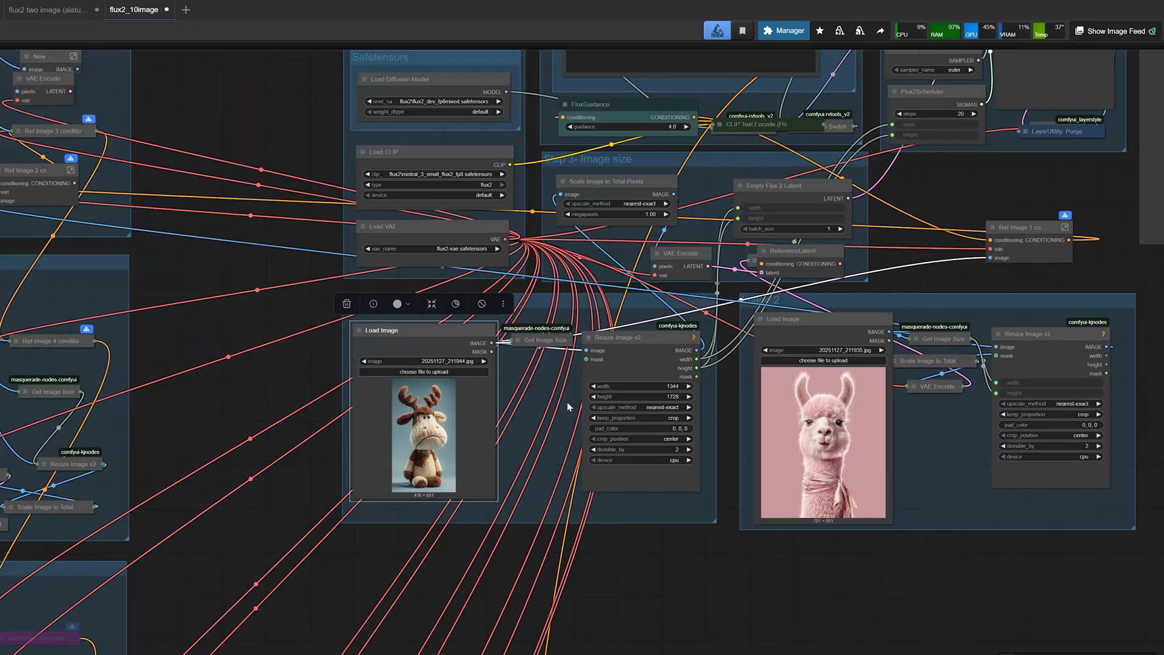
pyautogui.scroll(2, 423, 424)
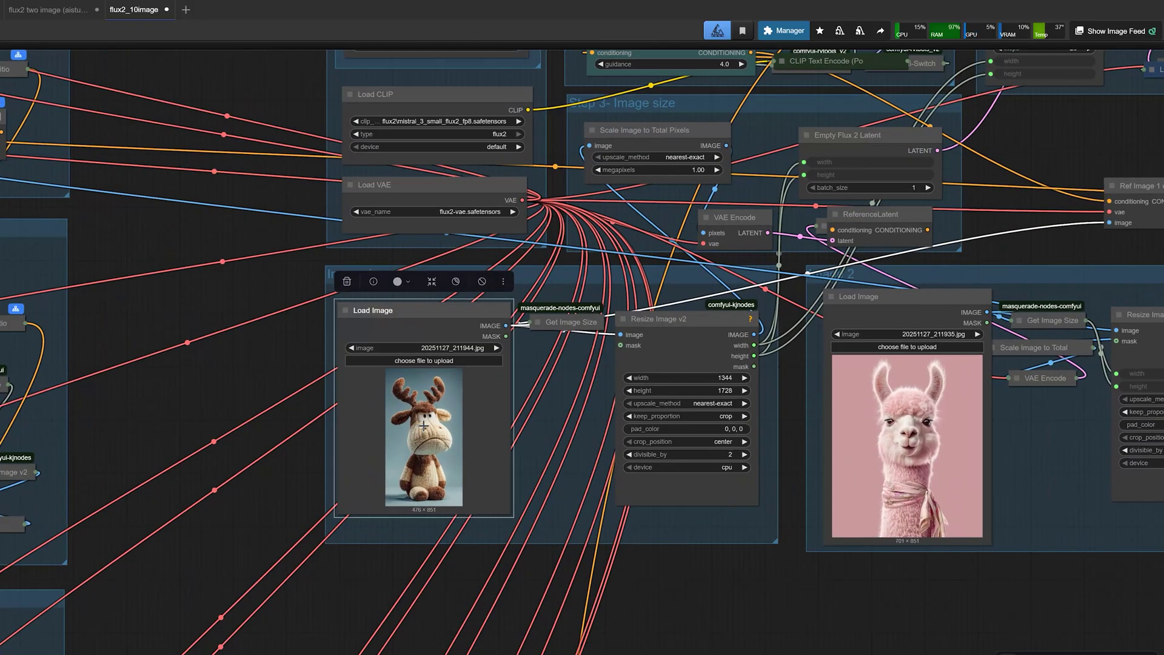
pyautogui.scroll(-4, 423, 425)
pyautogui.moveTo(288, 365); pyautogui.dragTo(381, 319)
pyautogui.click(233, 110)
pyautogui.scroll(1, 468, 339)
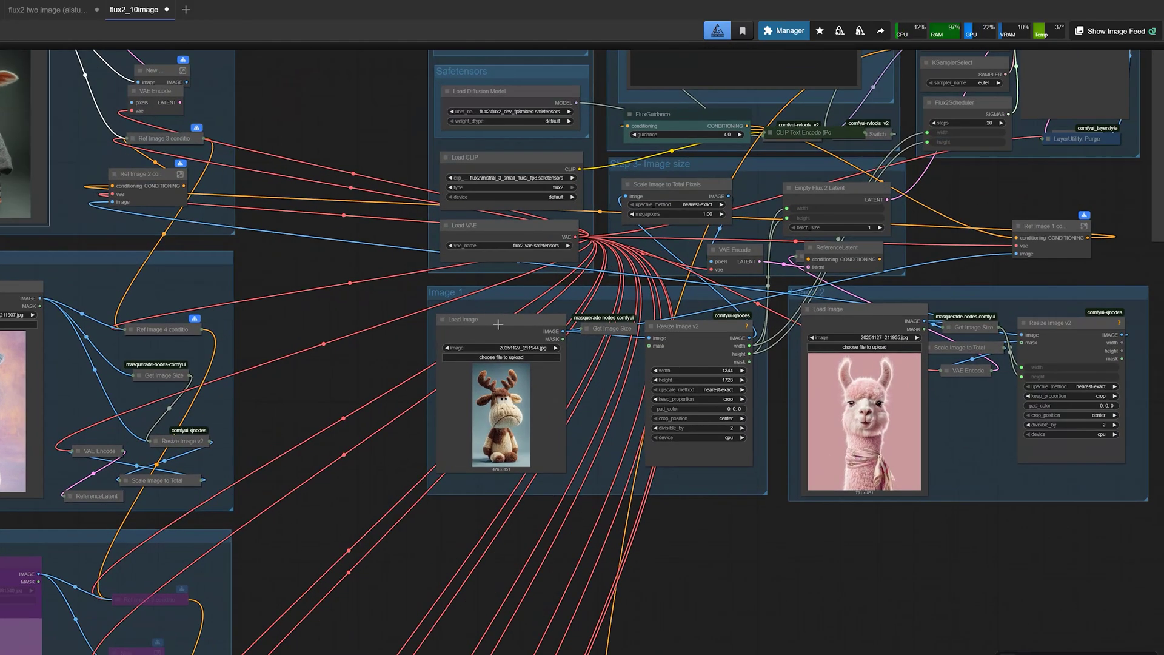
pyautogui.click(877, 317)
pyautogui.moveTo(350, 221); pyautogui.dragTo(532, 395)
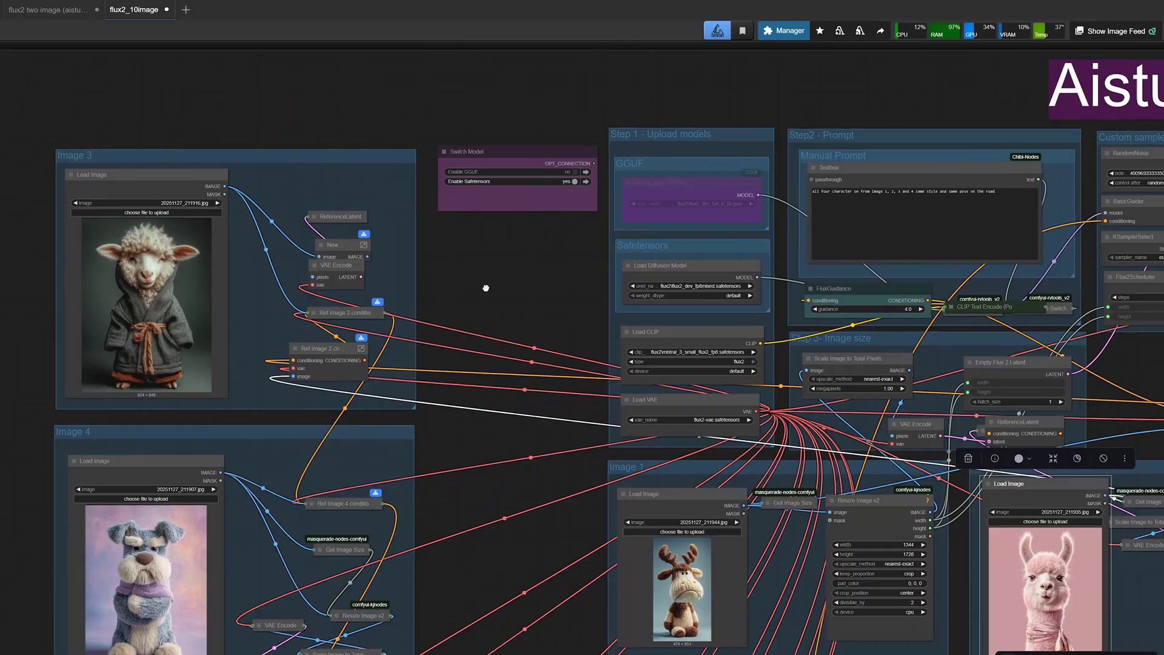
# Step: Read the Manual Prompt text that combines the four characters from images 1, 2, 3 and 4 on the road
pyautogui.moveTo(883, 122); pyautogui.dragTo(429, 266)
pyautogui.scroll(5, 437, 354)
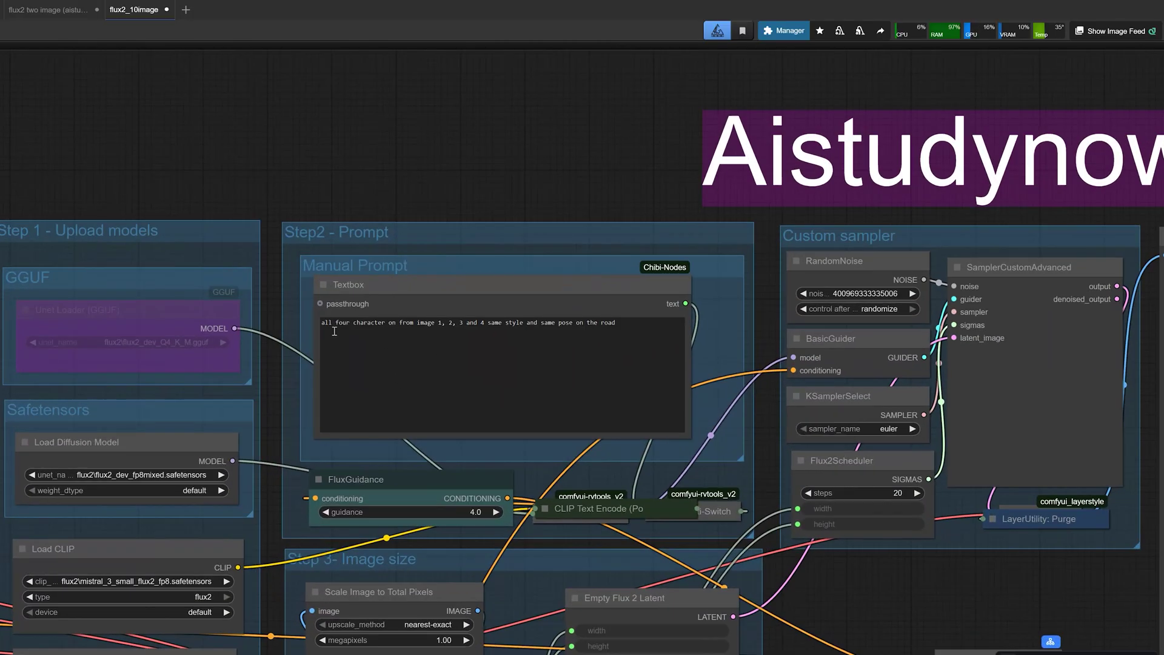
pyautogui.moveTo(321, 322); pyautogui.dragTo(416, 324)
pyautogui.click(419, 325)
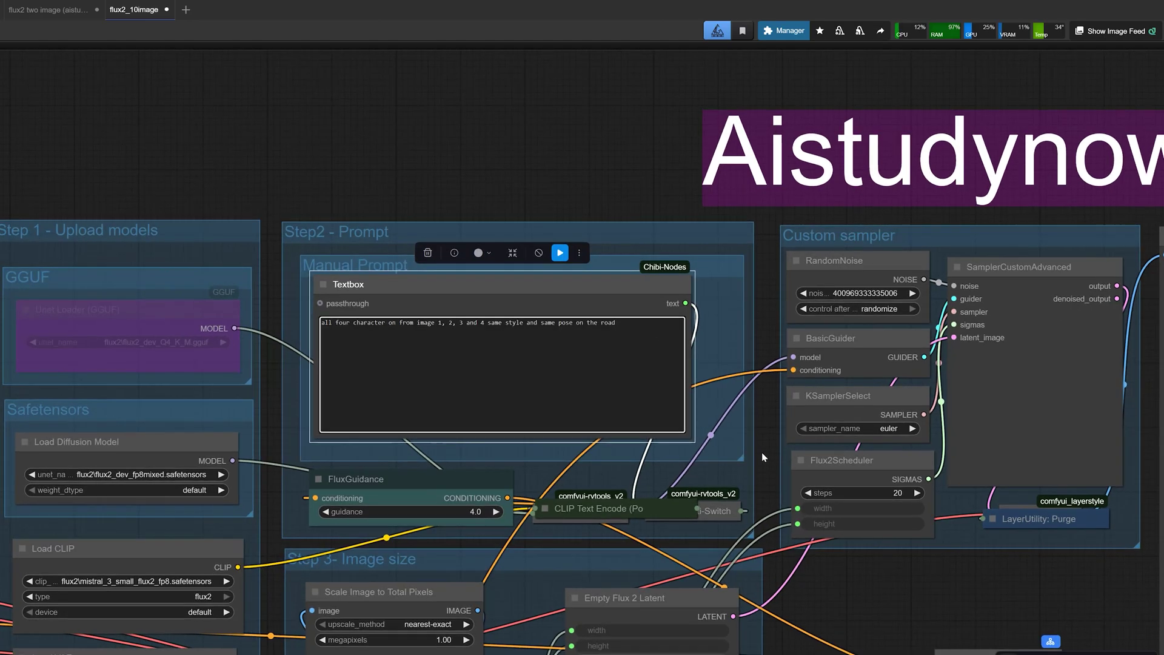
# Step: Move the Get Image Size node of the Image 1 group down, clear of the links between Load Image and Resize Image v2
pyautogui.moveTo(775, 625); pyautogui.dragTo(683, 380)
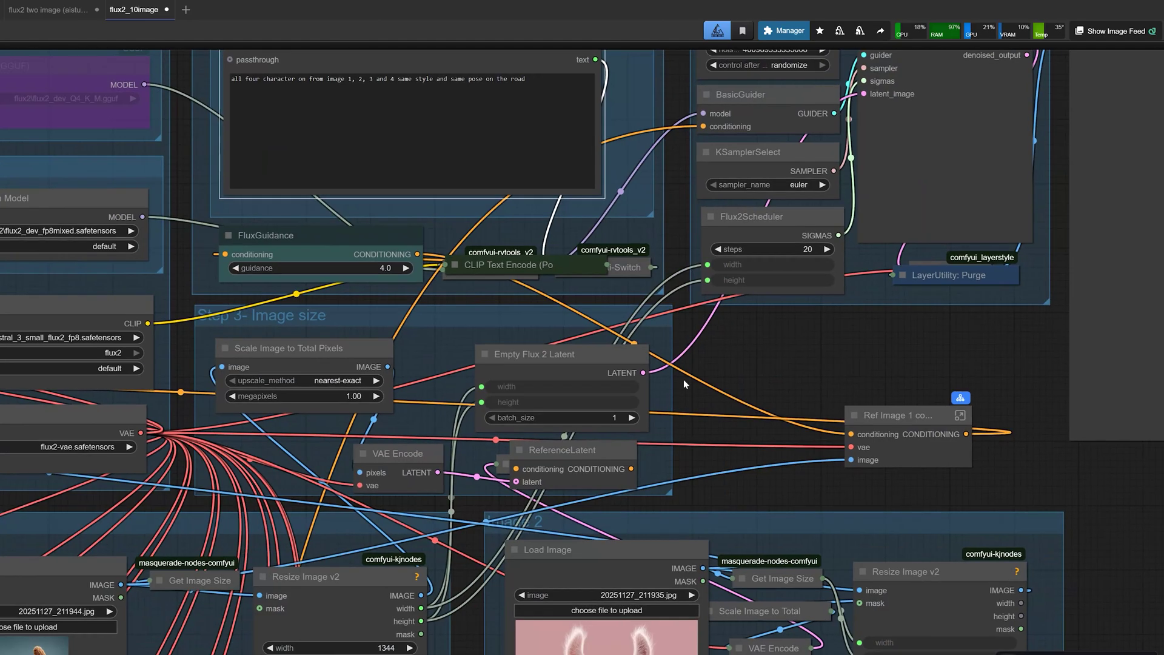
pyautogui.scroll(-4, 685, 381)
pyautogui.moveTo(544, 630); pyautogui.dragTo(719, 364)
pyautogui.scroll(3, 484, 311)
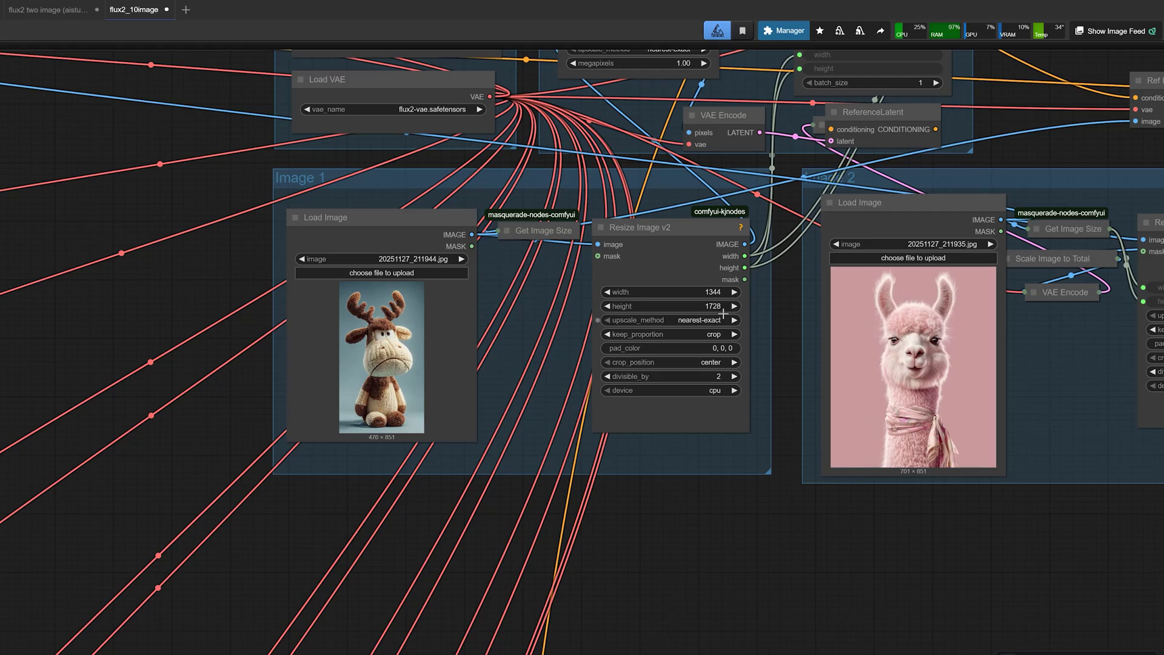
pyautogui.moveTo(530, 230); pyautogui.dragTo(525, 315)
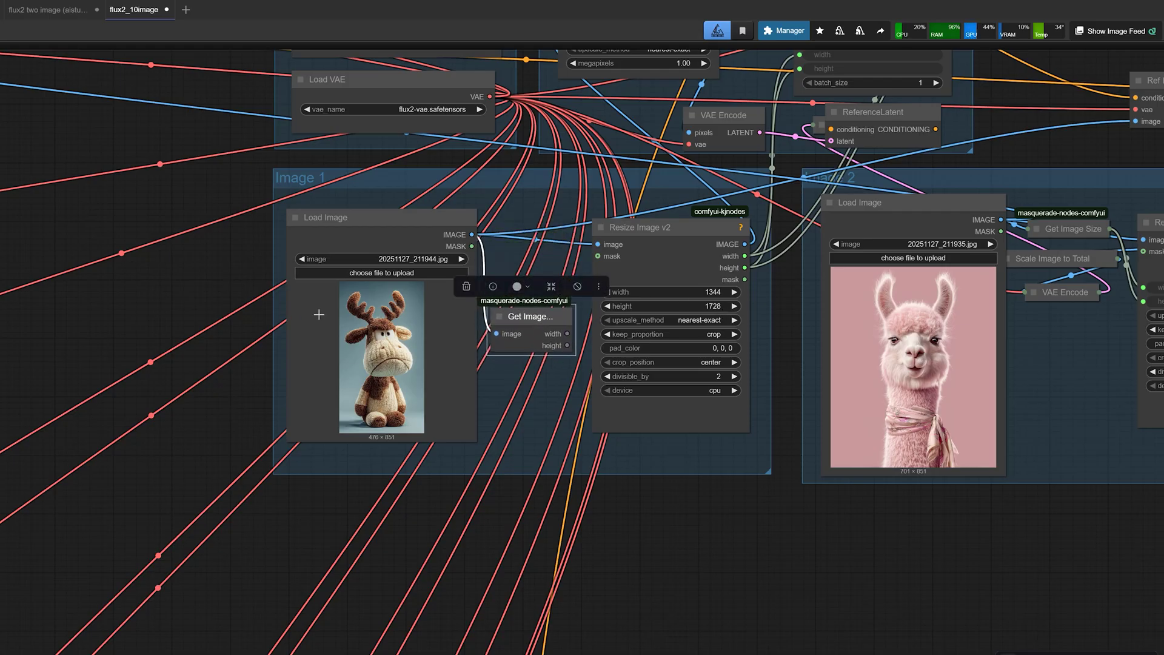
pyautogui.click(360, 219)
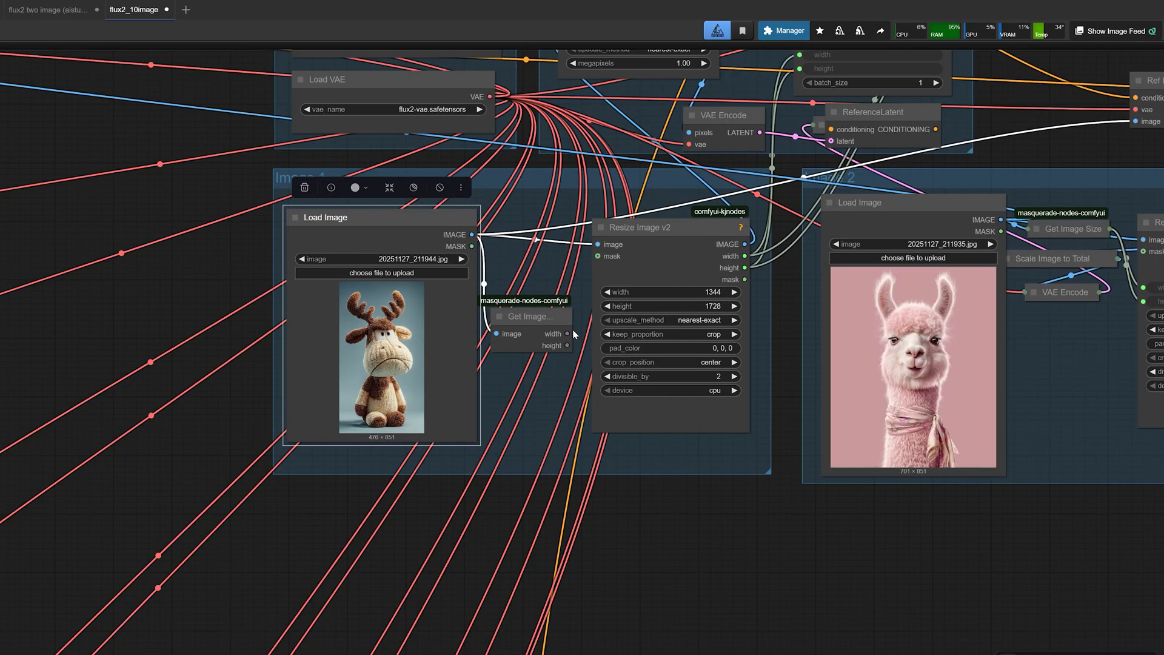
# Step: Try feeding the Get Image Size width output into the width input of Resize Image v2 in Image 1
pyautogui.moveTo(567, 333); pyautogui.dragTo(511, 343)
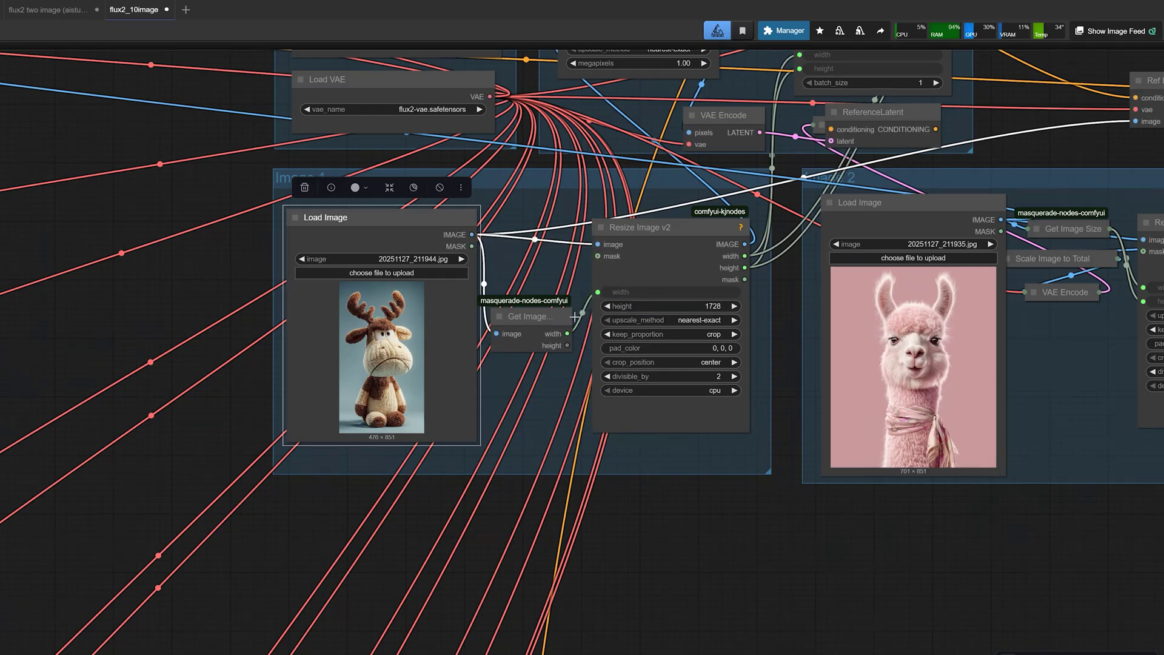
pyautogui.moveTo(598, 292); pyautogui.dragTo(538, 379)
pyautogui.click(500, 519)
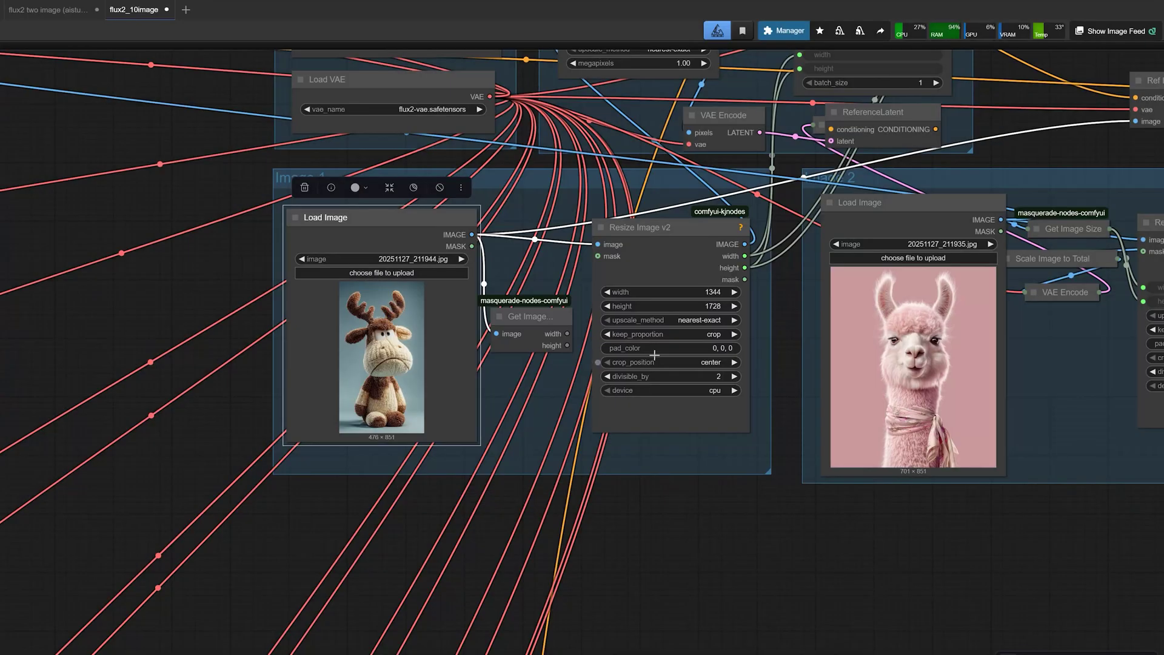
# Step: Check the Resize Image v2 dimensions in Image 1 and view the generated four-character road image in Save Image
pyautogui.scroll(1, 687, 316)
pyautogui.scroll(1, 687, 316)
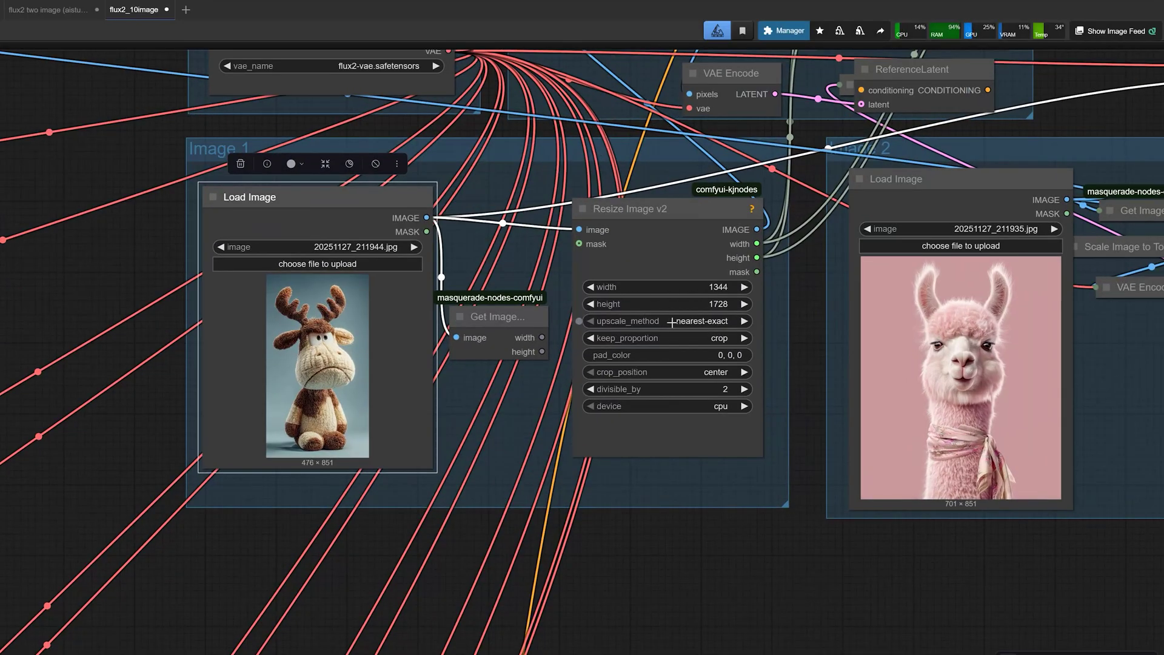
pyautogui.scroll(-1, 201, 371)
pyautogui.scroll(-2, 201, 372)
pyautogui.scroll(-1, 103, 366)
pyautogui.moveTo(79, 219); pyautogui.dragTo(409, 383)
pyautogui.scroll(-2, 420, 355)
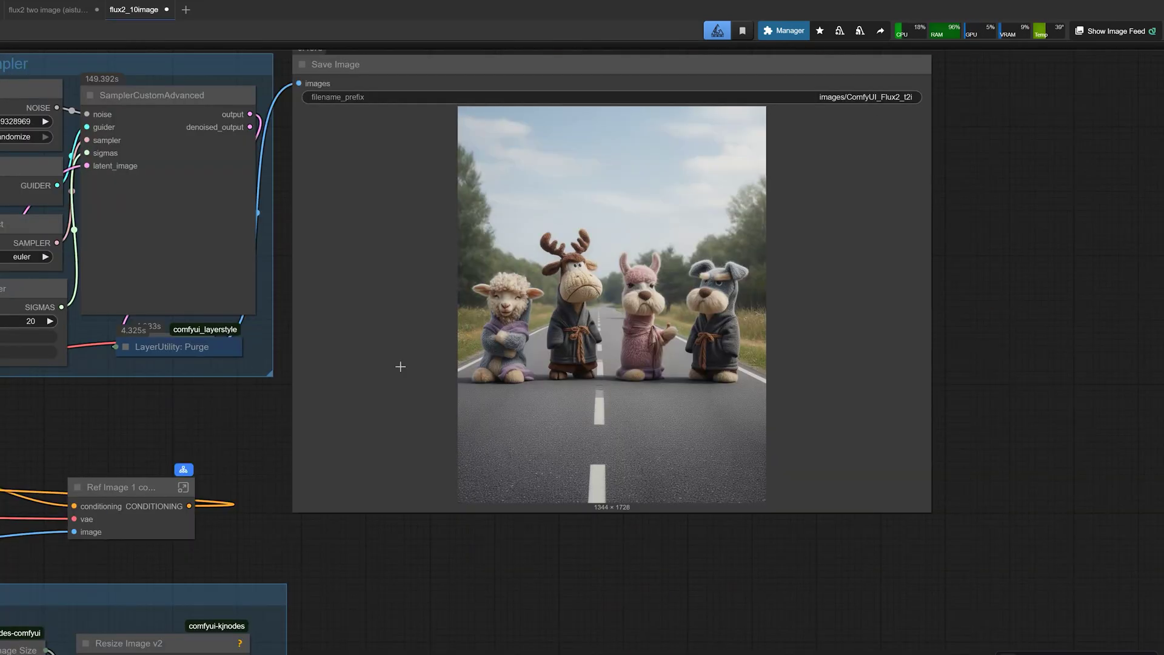
# Step: Compare the moose and llama Load Image references in Image 1 and Image 2 with the generated four-character image in Save Image
pyautogui.moveTo(14, 387); pyautogui.dragTo(439, 421)
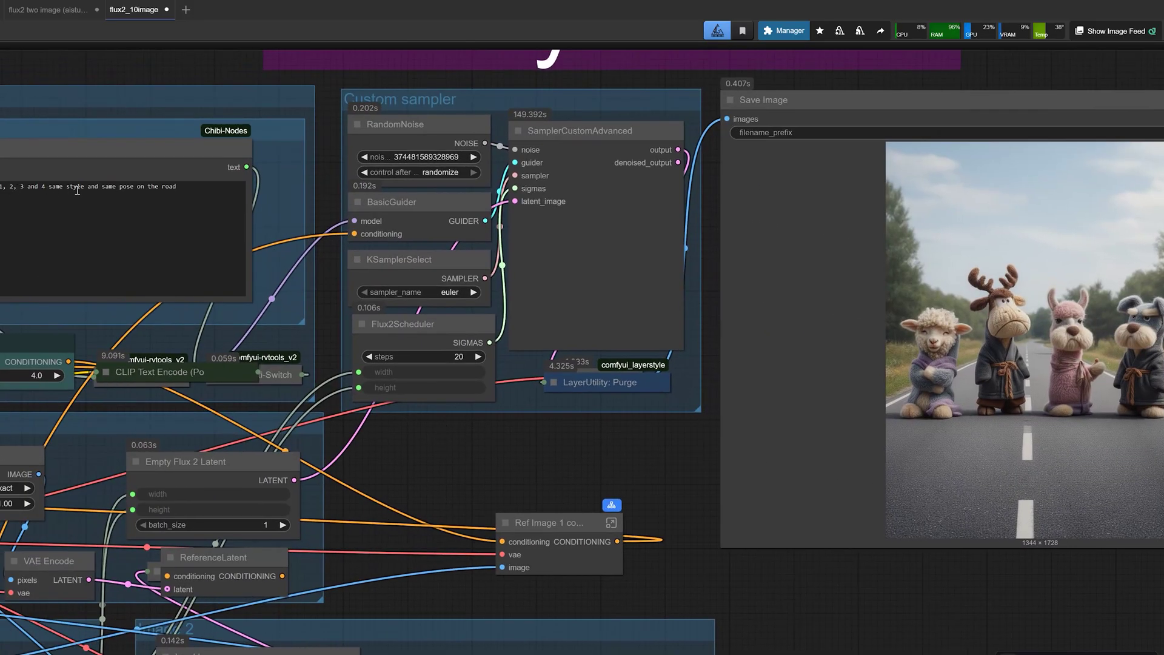
pyautogui.moveTo(562, 487); pyautogui.dragTo(655, 280)
pyautogui.scroll(-3, 518, 224)
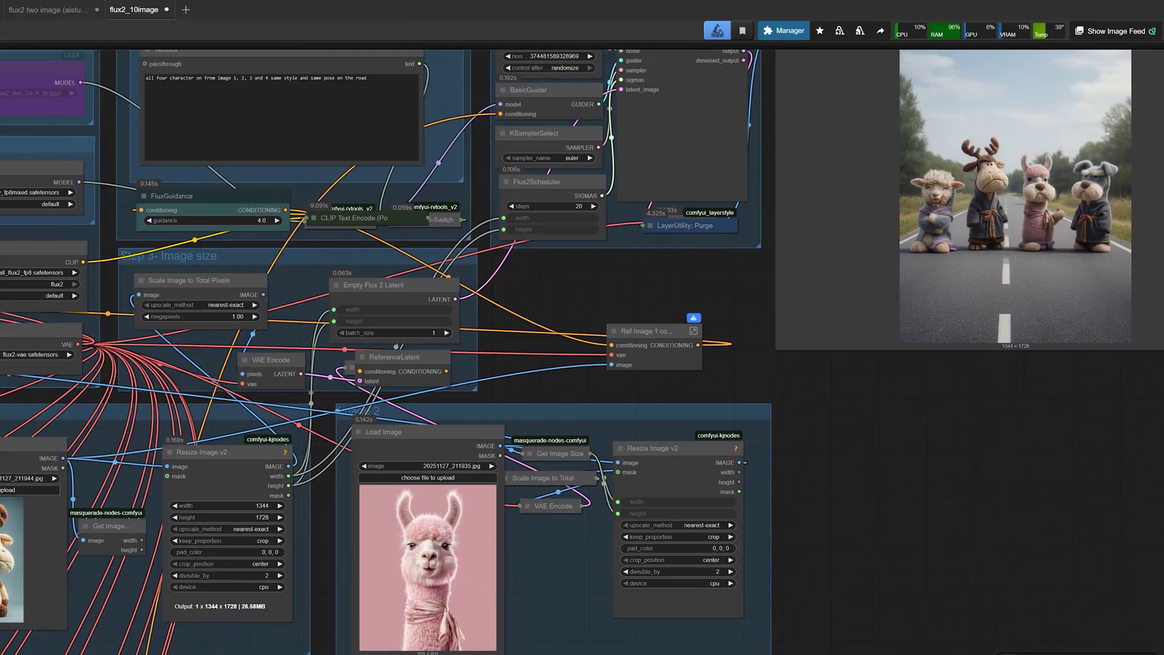
pyautogui.click(33, 446)
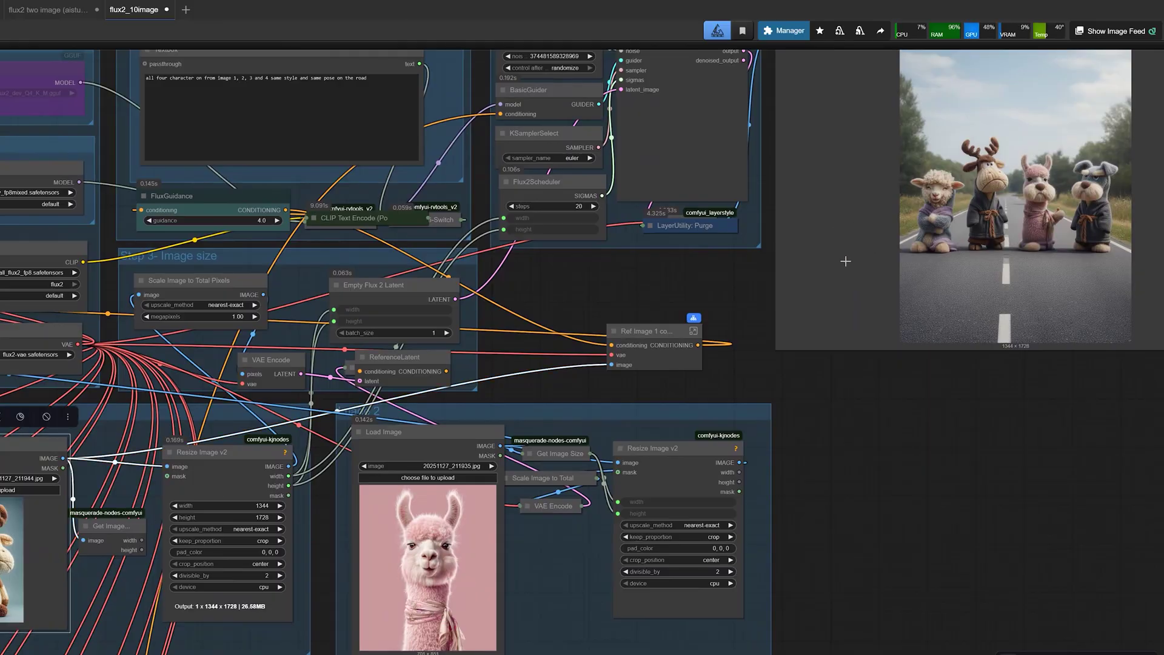
pyautogui.click(455, 442)
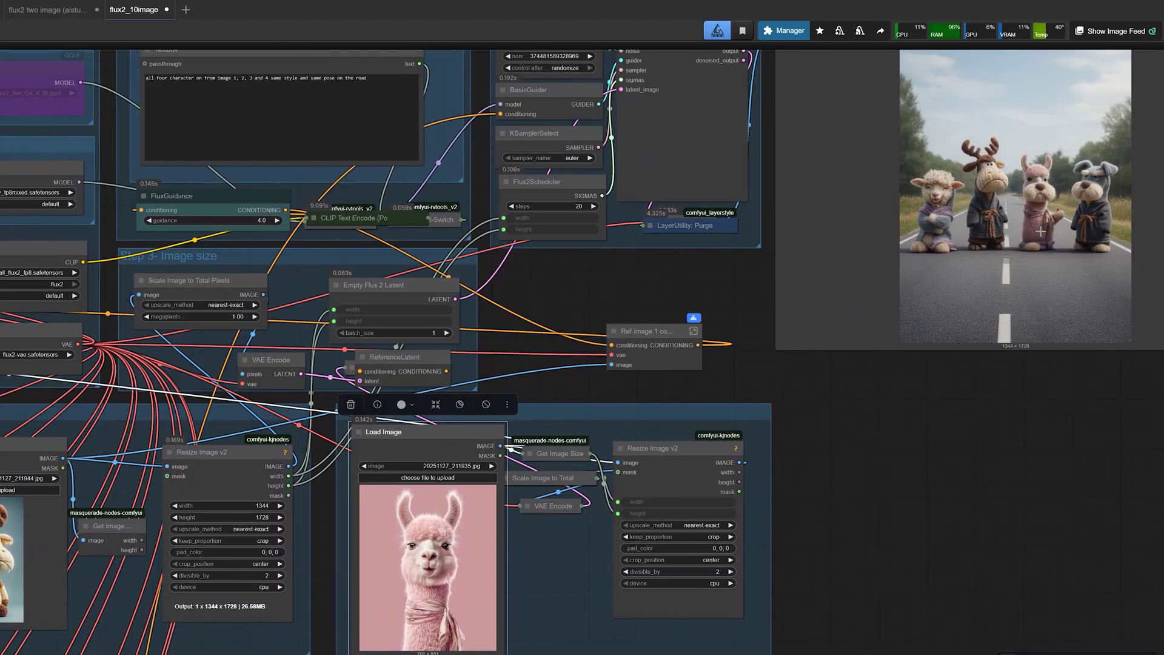
pyautogui.scroll(-6, 619, 294)
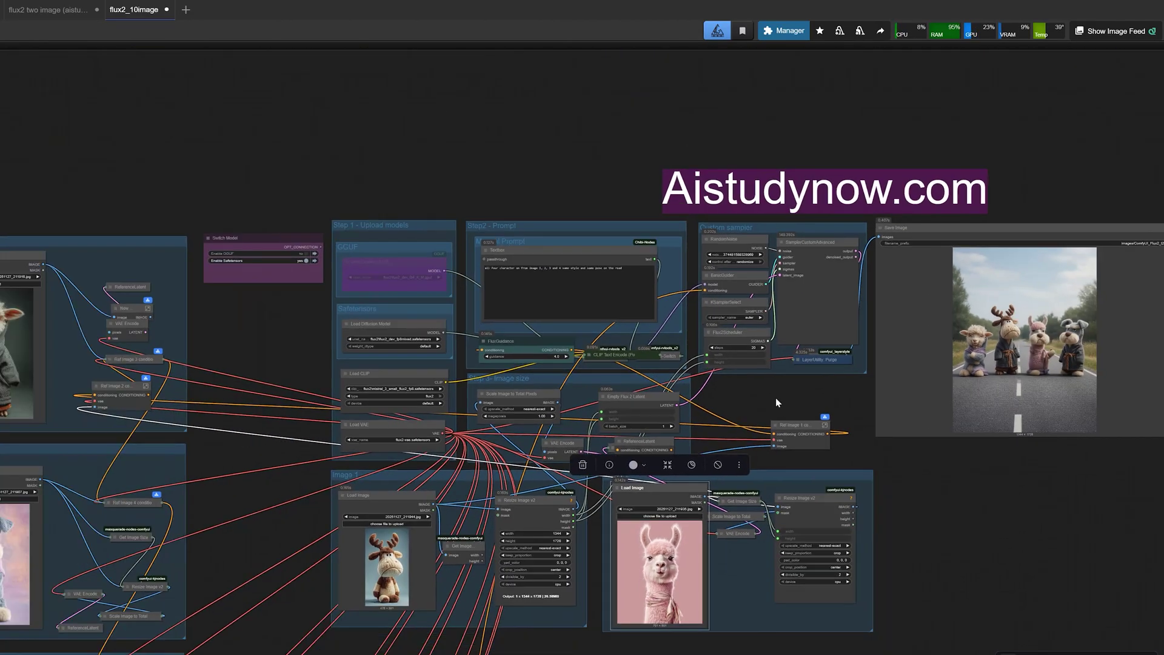
pyautogui.moveTo(776, 397); pyautogui.dragTo(697, 354)
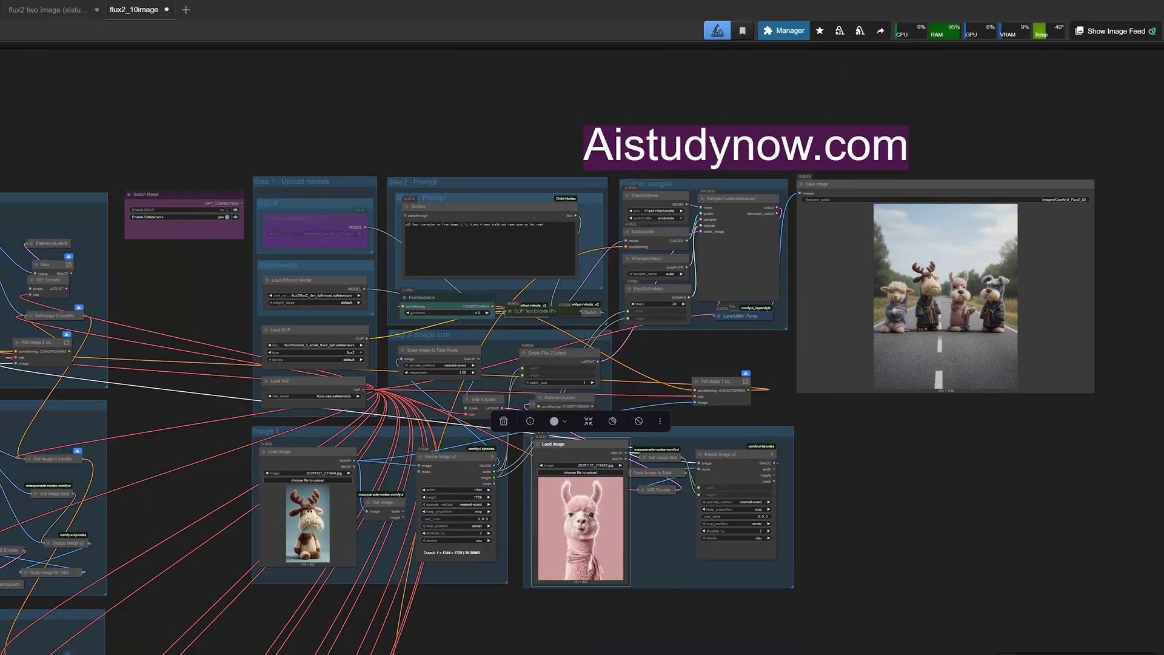
pyautogui.press('Escape')
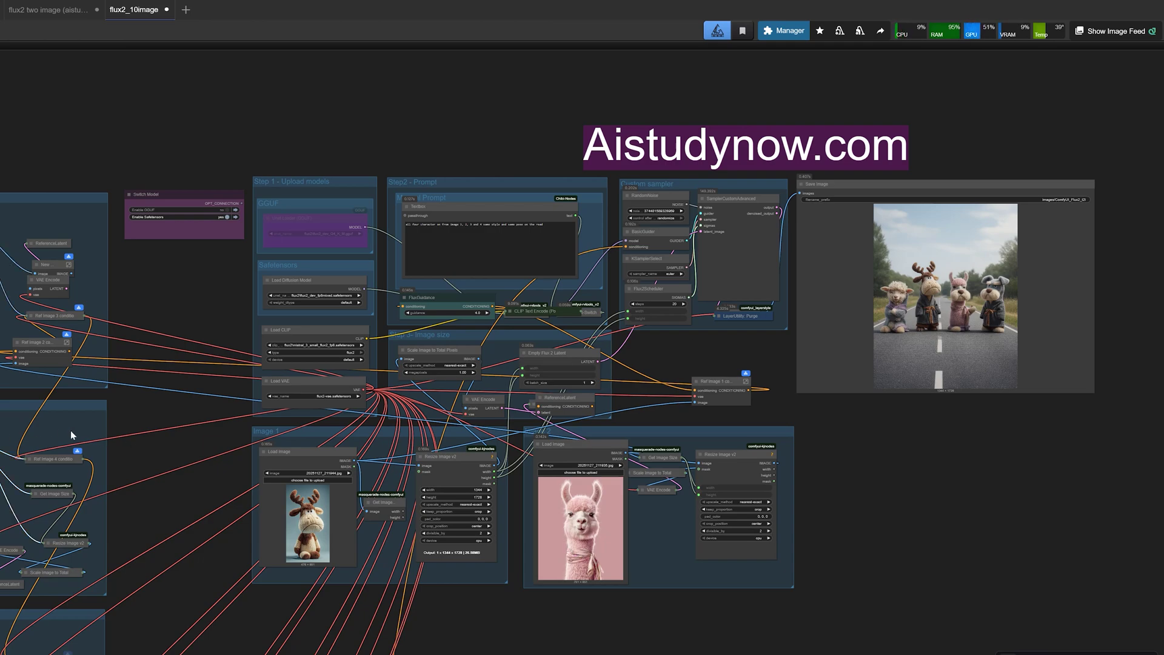
# Step: Examine the four characters on the road up close in the Save Image preview
pyautogui.scroll(1, 946, 363)
pyautogui.moveTo(899, 453); pyautogui.dragTo(503, 579)
pyautogui.scroll(4, 628, 446)
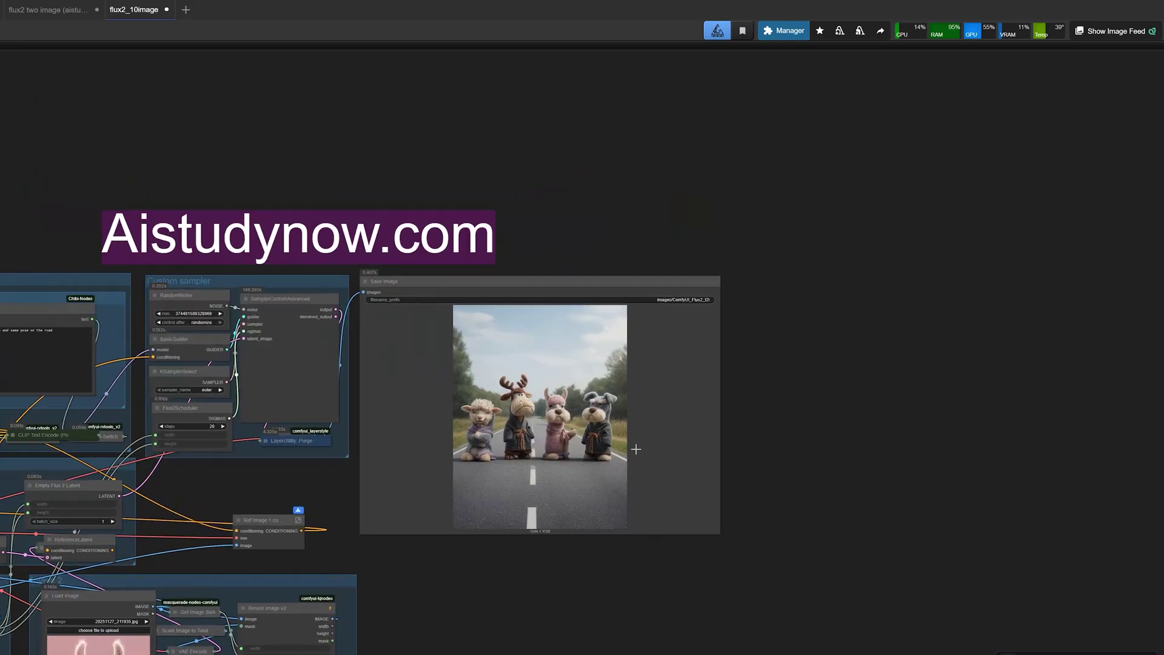
pyautogui.scroll(8, 595, 446)
pyautogui.scroll(-3, 595, 446)
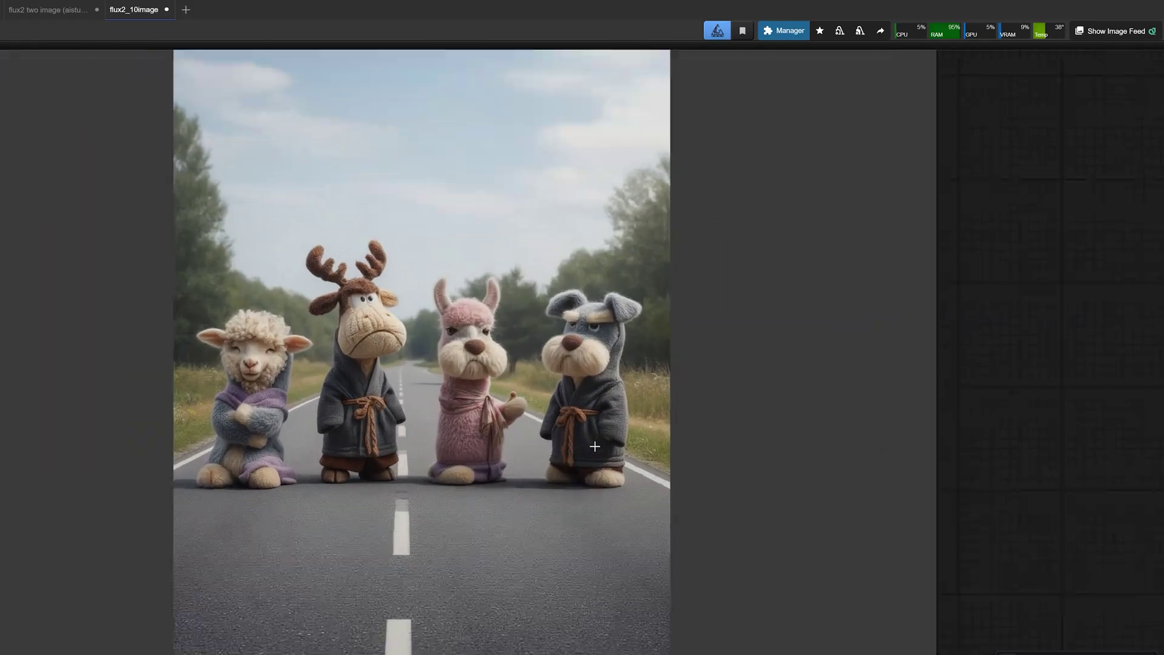
pyautogui.scroll(-6, 594, 446)
# Step: Enable the Image 5, 6, 7, 8, 9 and 10 groups in the Fast Groups Bypasser
pyautogui.click(221, 241)
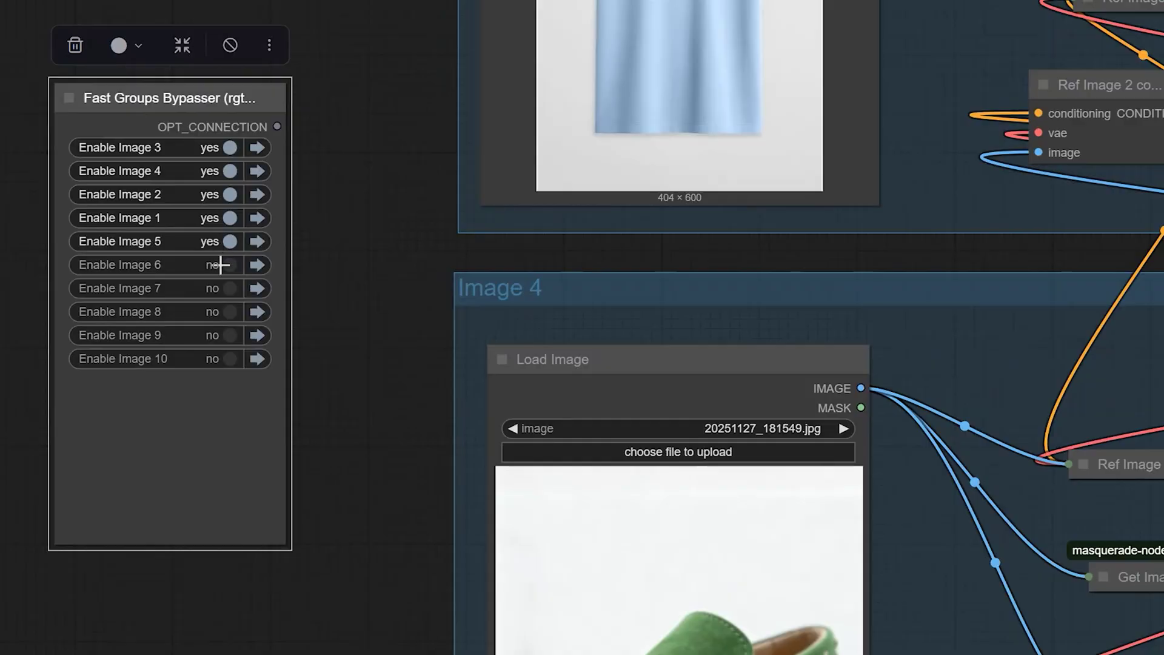
pyautogui.click(222, 264)
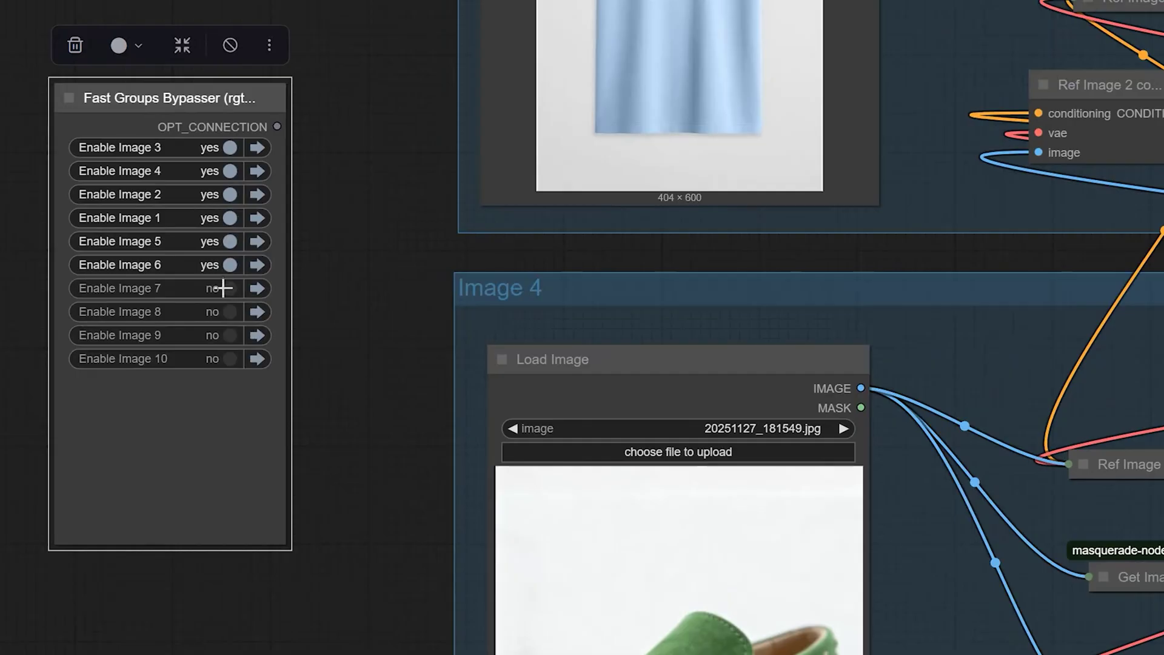
pyautogui.click(222, 288)
pyautogui.click(224, 312)
pyautogui.click(224, 336)
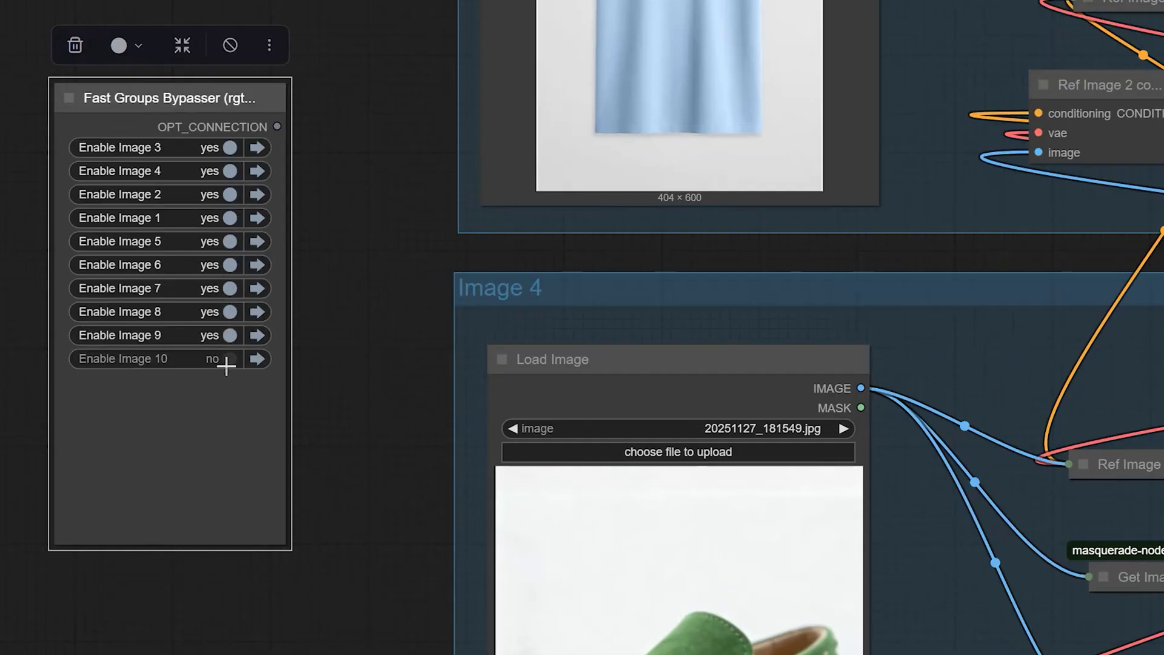
pyautogui.click(224, 358)
# Step: Examine the reference image groups, including the man, beach, blue T-shirt, green shoe and orange shorts in their Load Image nodes
pyautogui.scroll(-5, 362, 505)
pyautogui.scroll(-5, 297, 376)
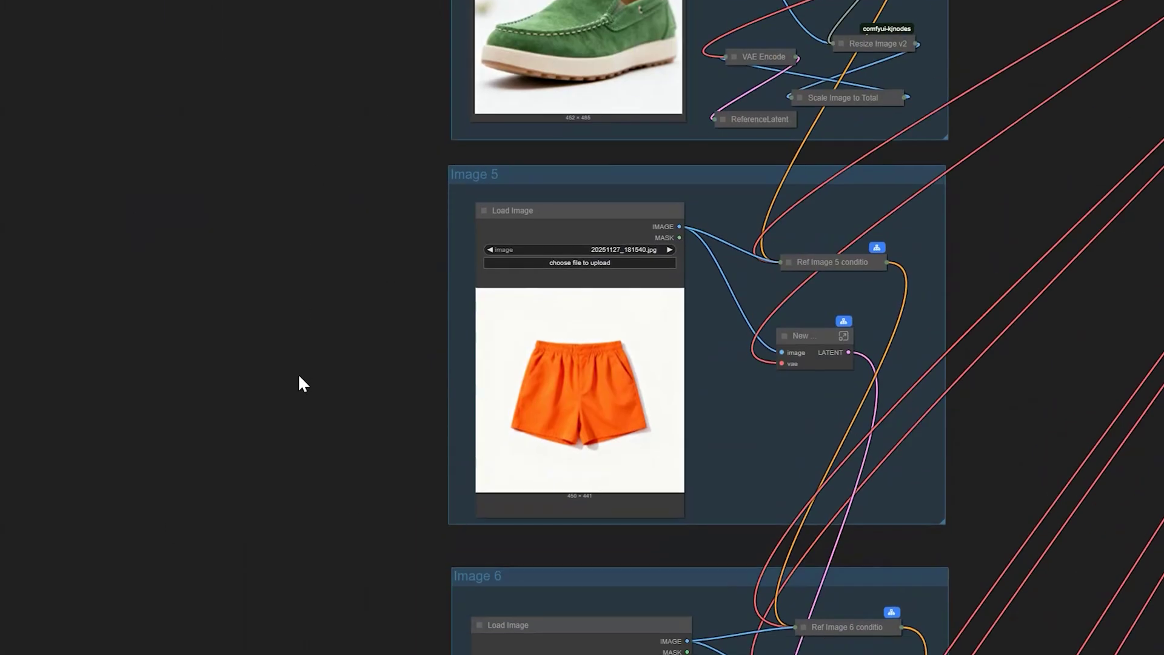
pyautogui.scroll(-1, 301, 410)
pyautogui.moveTo(291, 530); pyautogui.dragTo(265, 91)
pyautogui.scroll(-4, 265, 176)
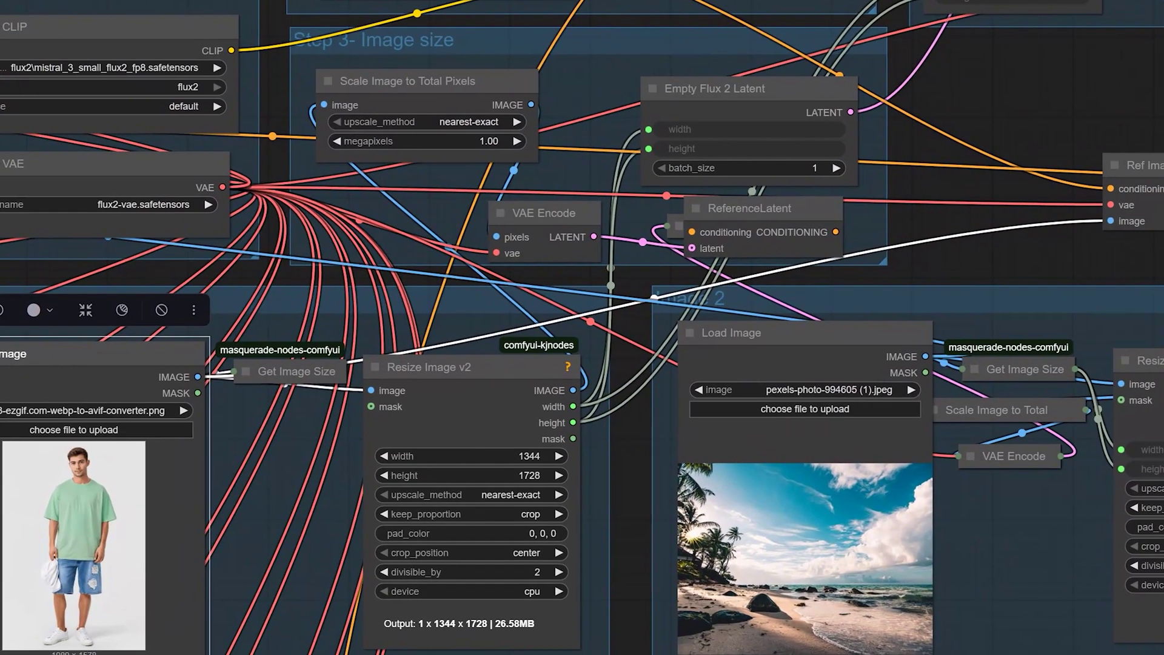
pyautogui.click(740, 328)
pyautogui.moveTo(53, 264); pyautogui.dragTo(513, 393)
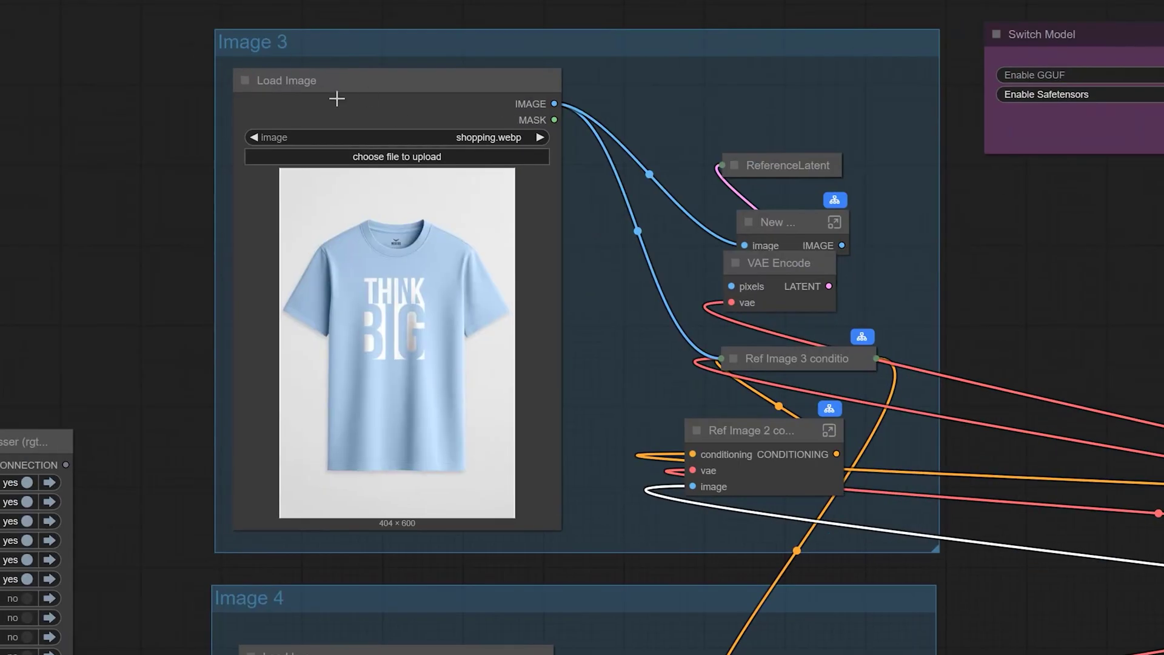
pyautogui.click(358, 85)
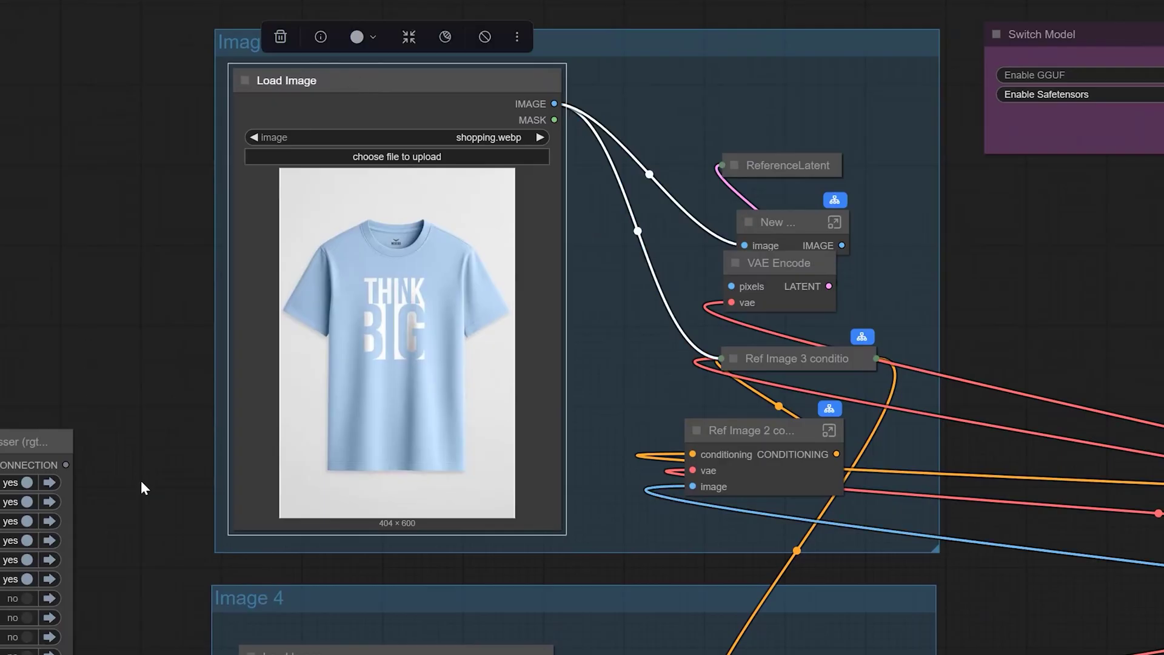
pyautogui.moveTo(161, 509); pyautogui.dragTo(157, 294)
pyautogui.moveTo(224, 444); pyautogui.dragTo(222, 317)
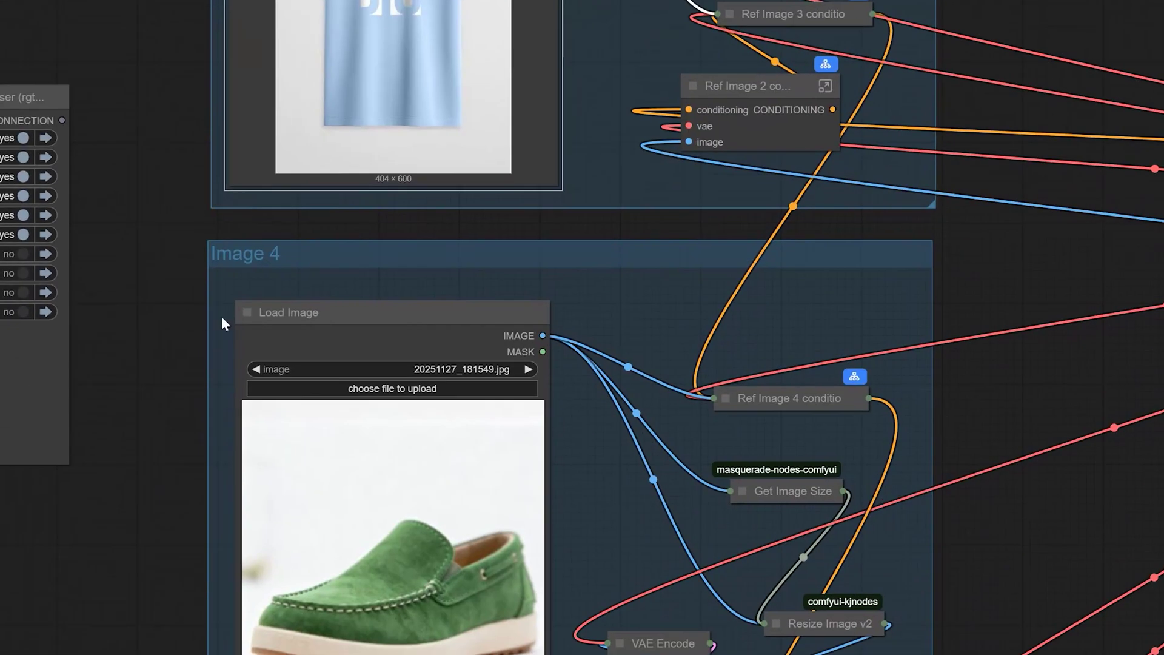
pyautogui.click(293, 314)
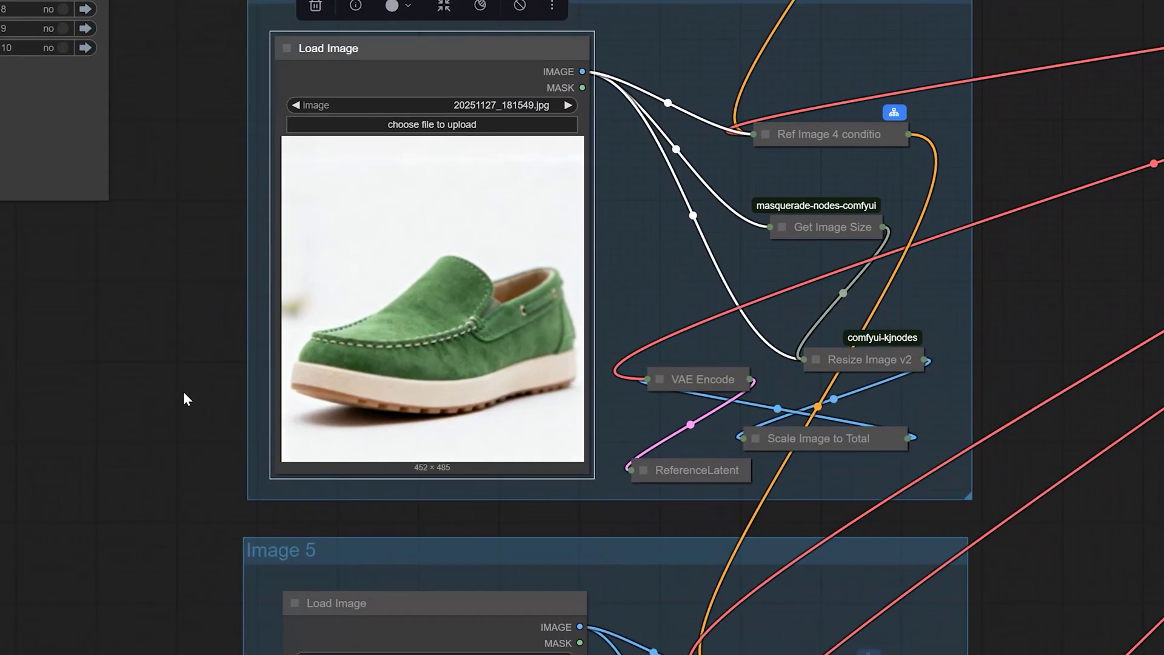
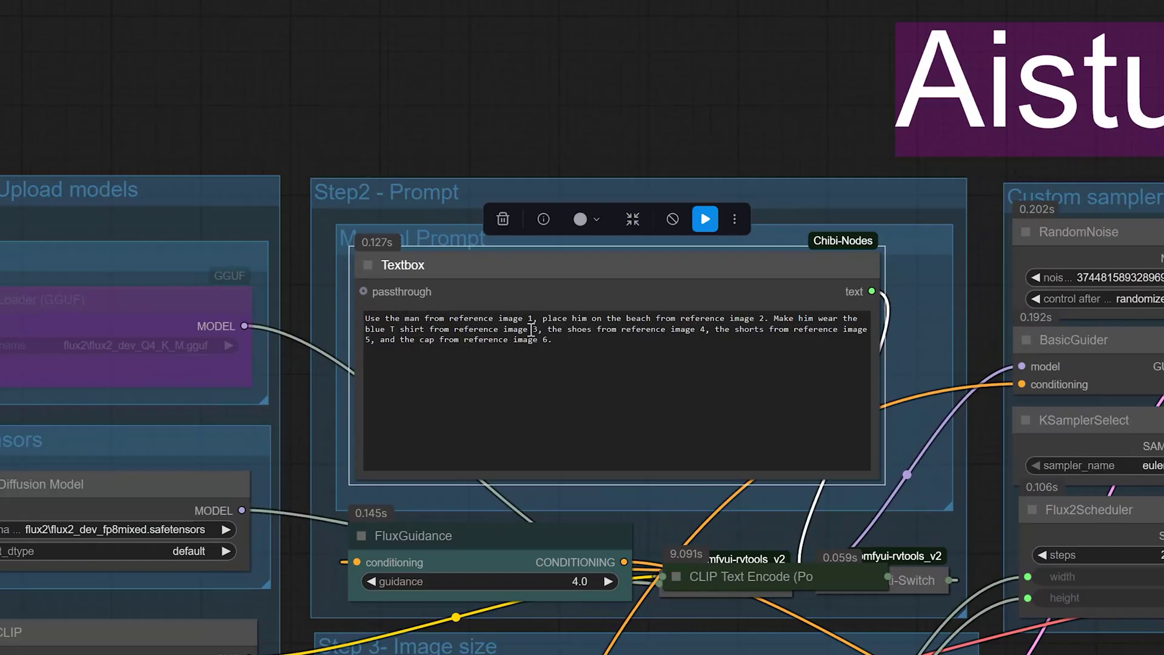
# Step: Read the Manual Prompt text that assigns the man, beach, blue T shirt, shoes, shorts and cap to reference images 1 through 6
pyautogui.moveTo(541, 318); pyautogui.dragTo(821, 315)
pyautogui.click(624, 321)
pyautogui.click(735, 321)
pyautogui.click(821, 316)
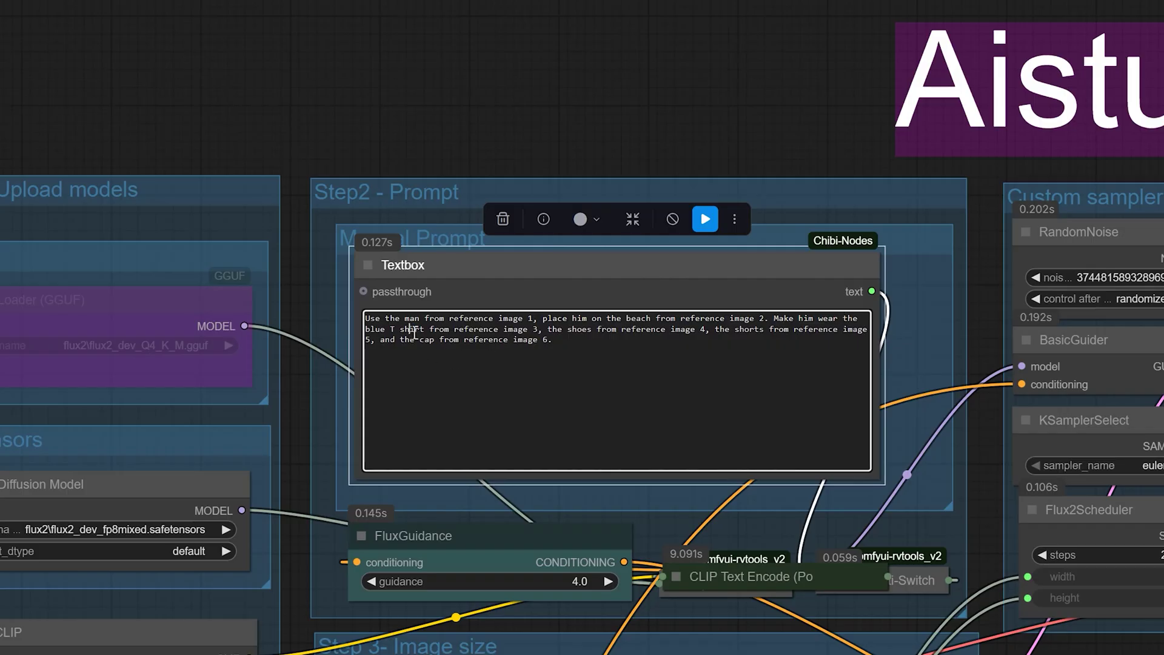
pyautogui.moveTo(410, 328); pyautogui.dragTo(577, 329)
pyautogui.click(503, 339)
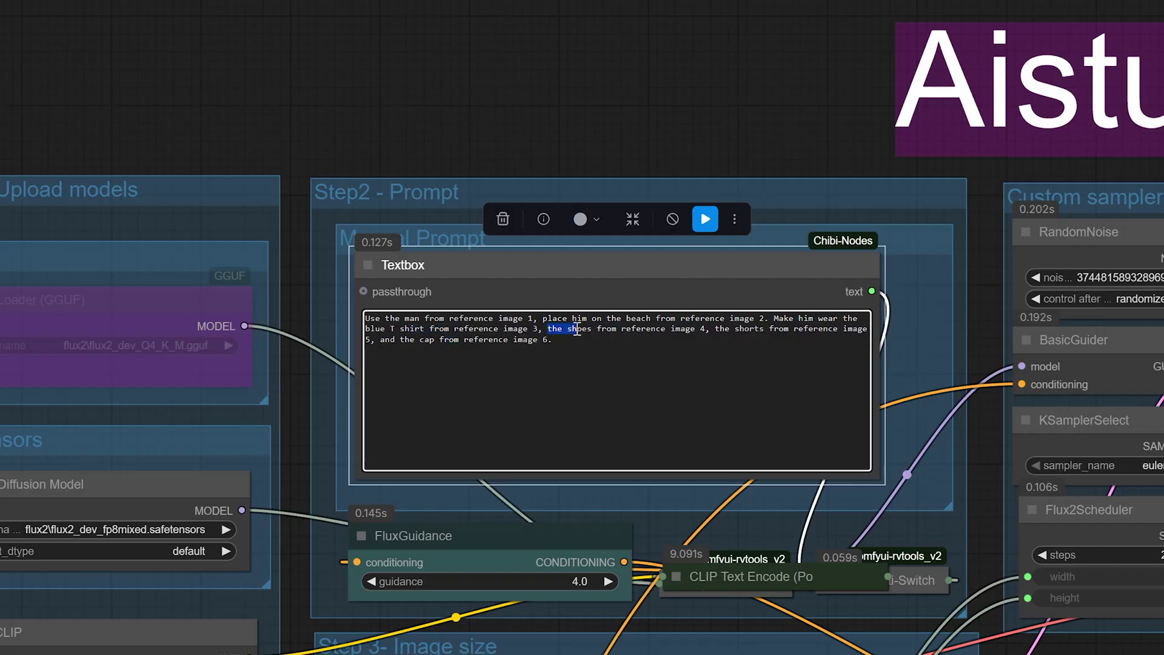
pyautogui.click(578, 329)
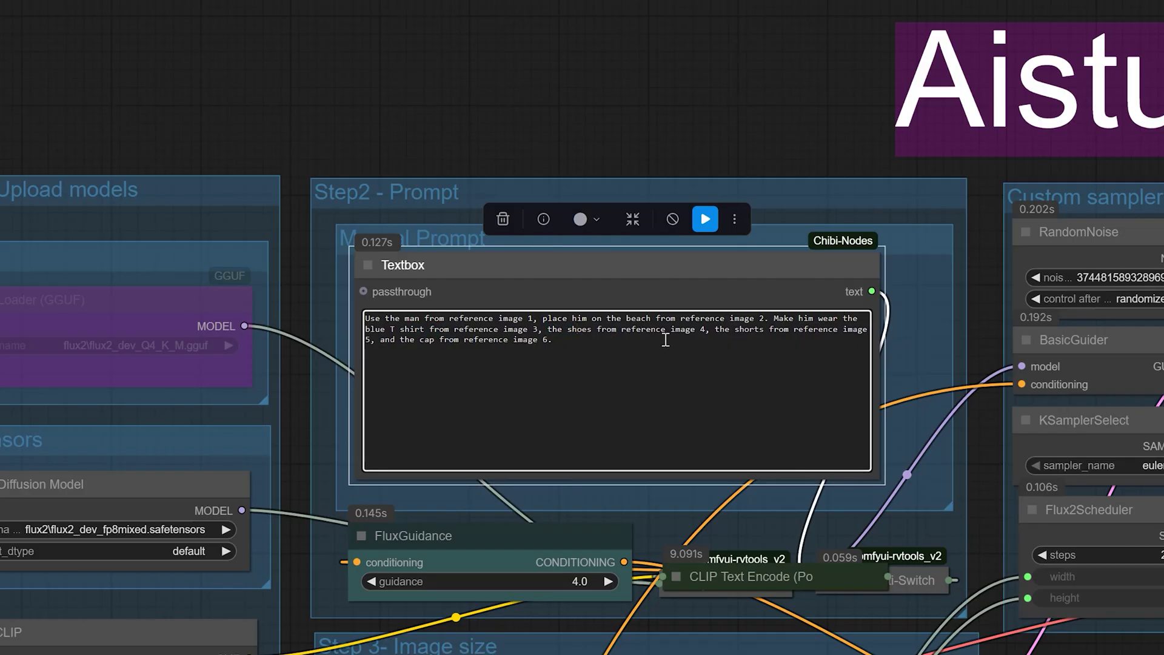
pyautogui.moveTo(710, 329); pyautogui.dragTo(849, 329)
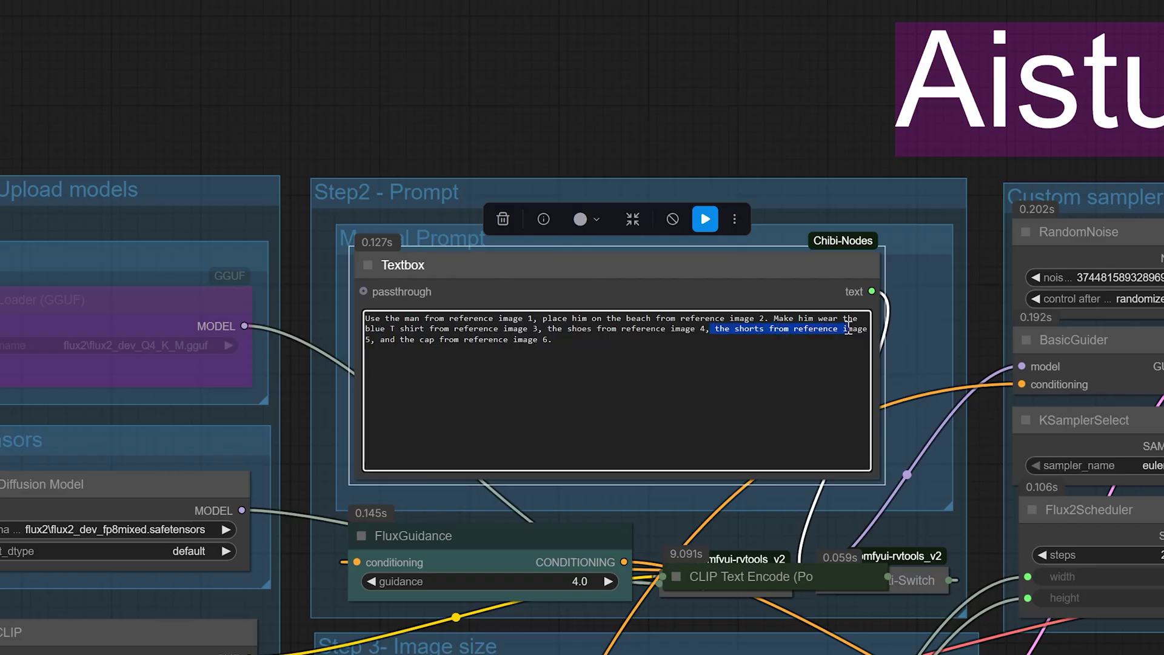
pyautogui.click(557, 350)
pyautogui.moveTo(383, 340); pyautogui.dragTo(555, 341)
pyautogui.click(555, 343)
# Step: Compare the generated beach image of the man in Save Image with the reference images in the Image 1 through Image 5 groups
pyautogui.scroll(-5, 555, 345)
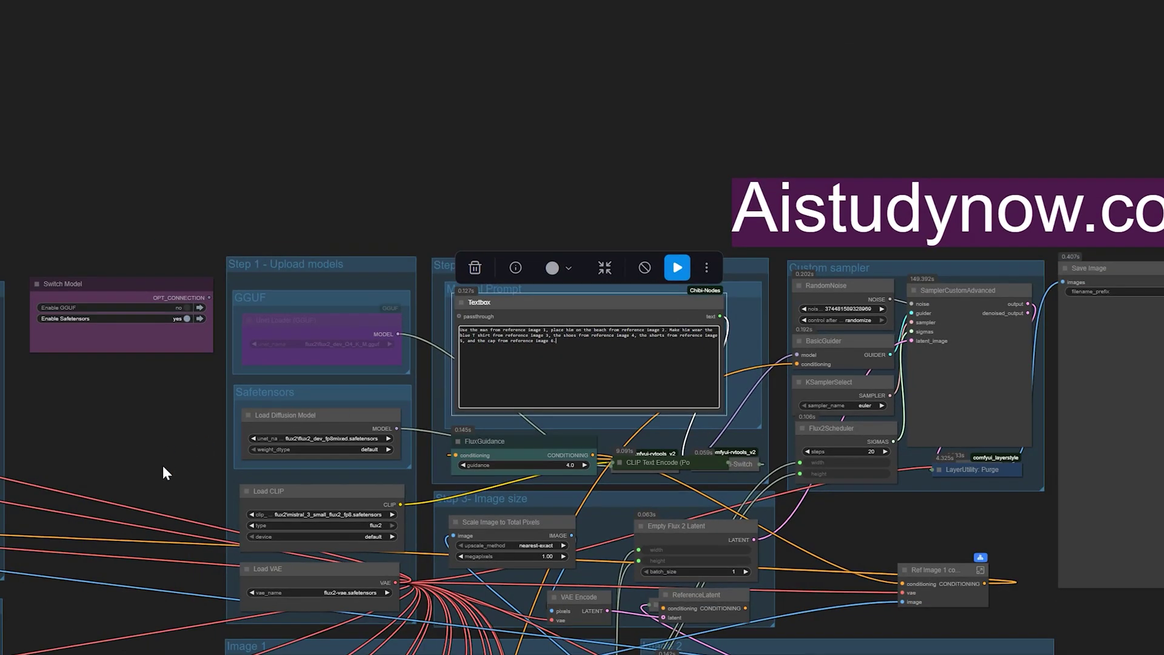
pyautogui.moveTo(206, 538); pyautogui.dragTo(99, 212)
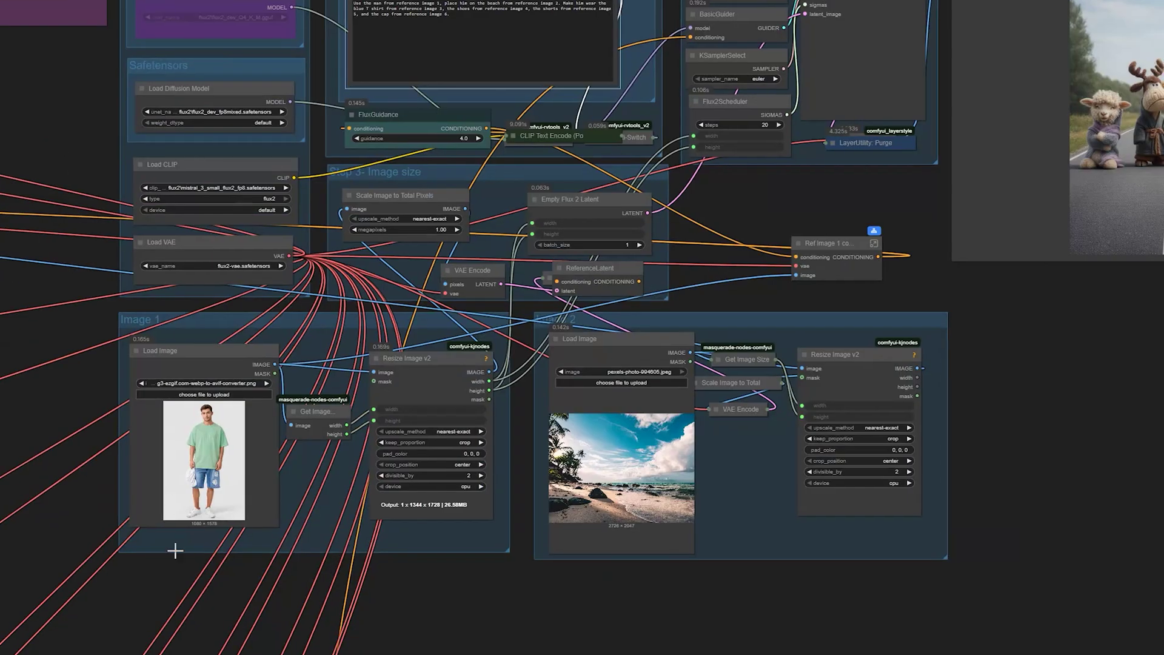
pyautogui.moveTo(24, 468); pyautogui.dragTo(234, 503)
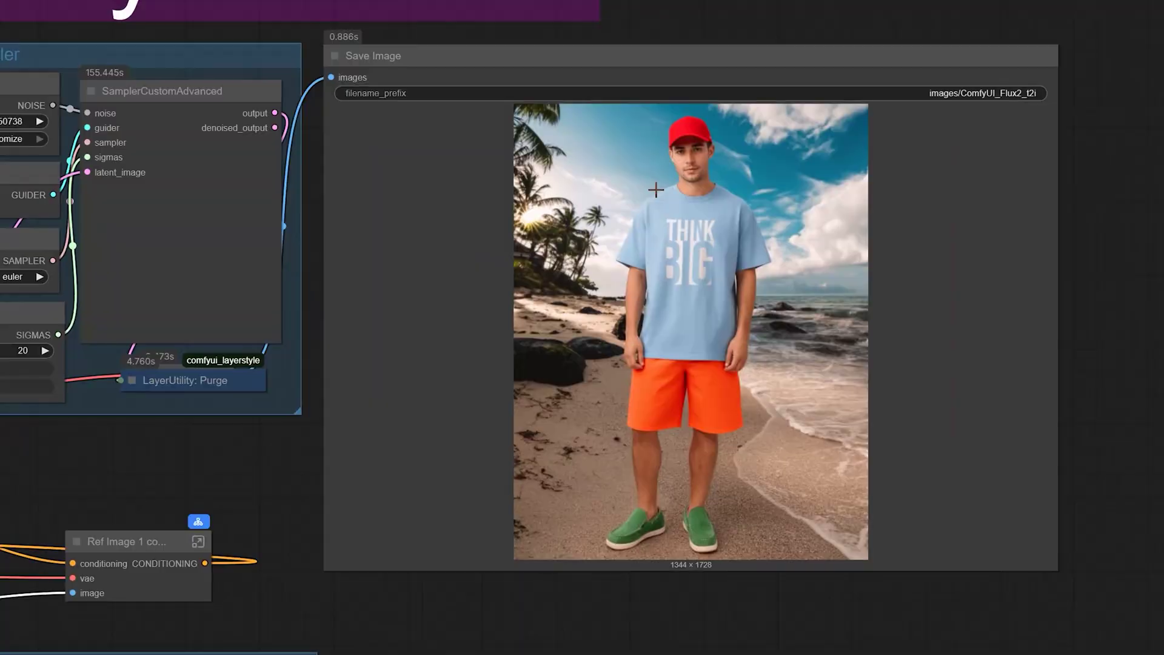
pyautogui.scroll(2, 655, 188)
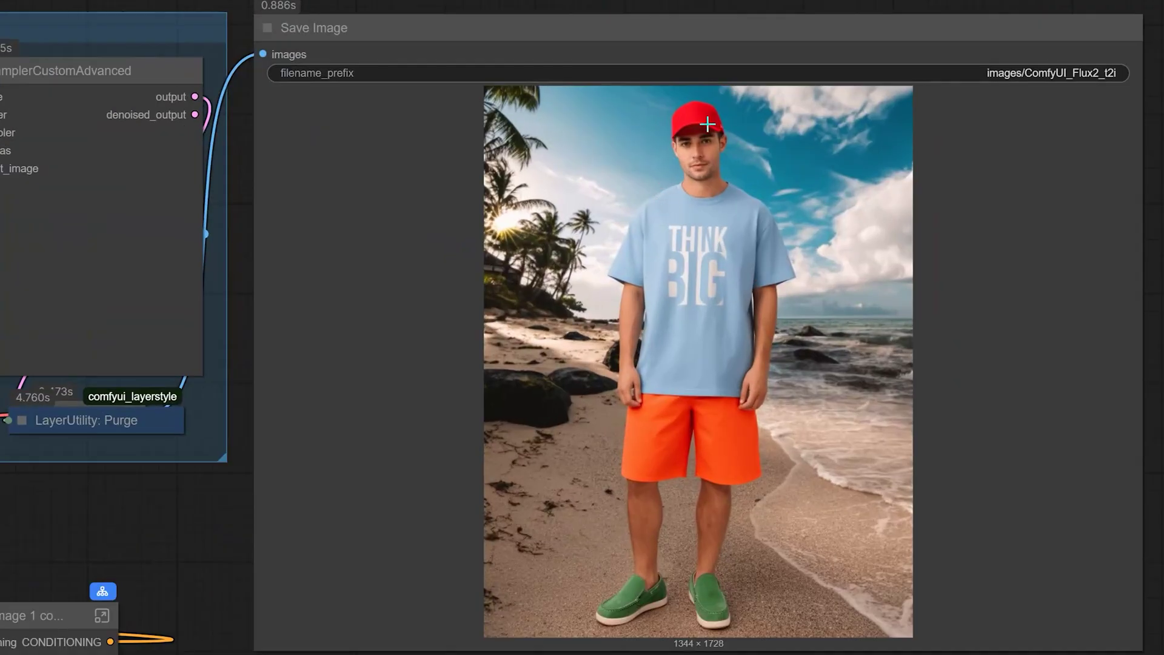
pyautogui.click(667, 452)
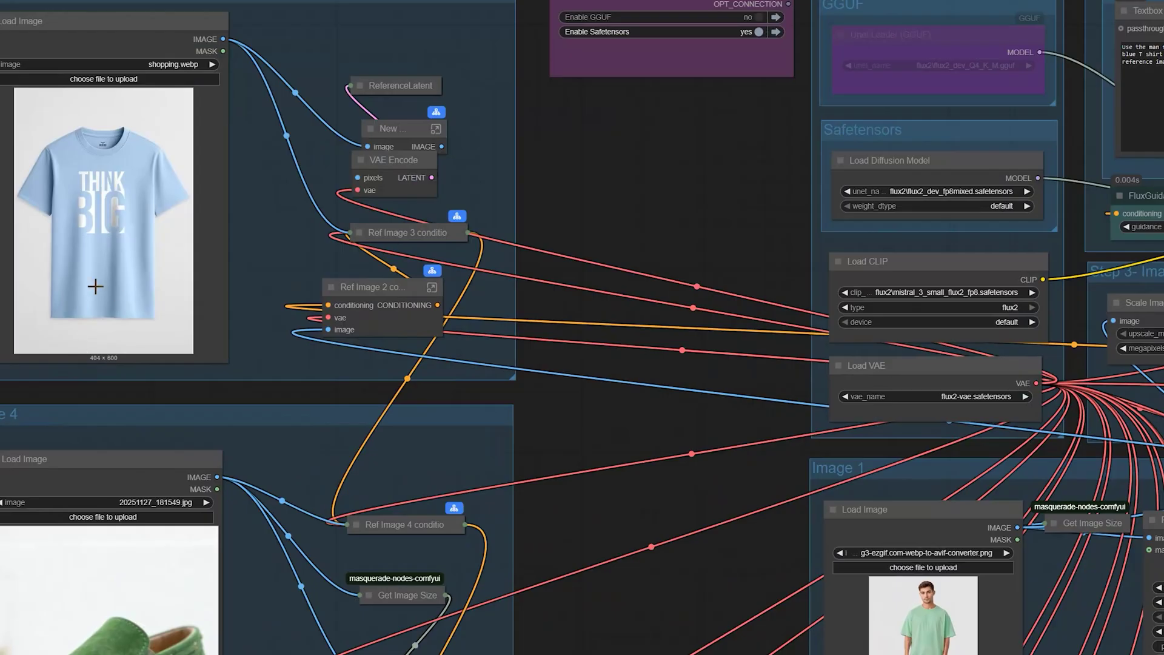
pyautogui.press('Escape')
pyautogui.moveTo(5, 418); pyautogui.dragTo(7, 254)
pyautogui.click(13, 250)
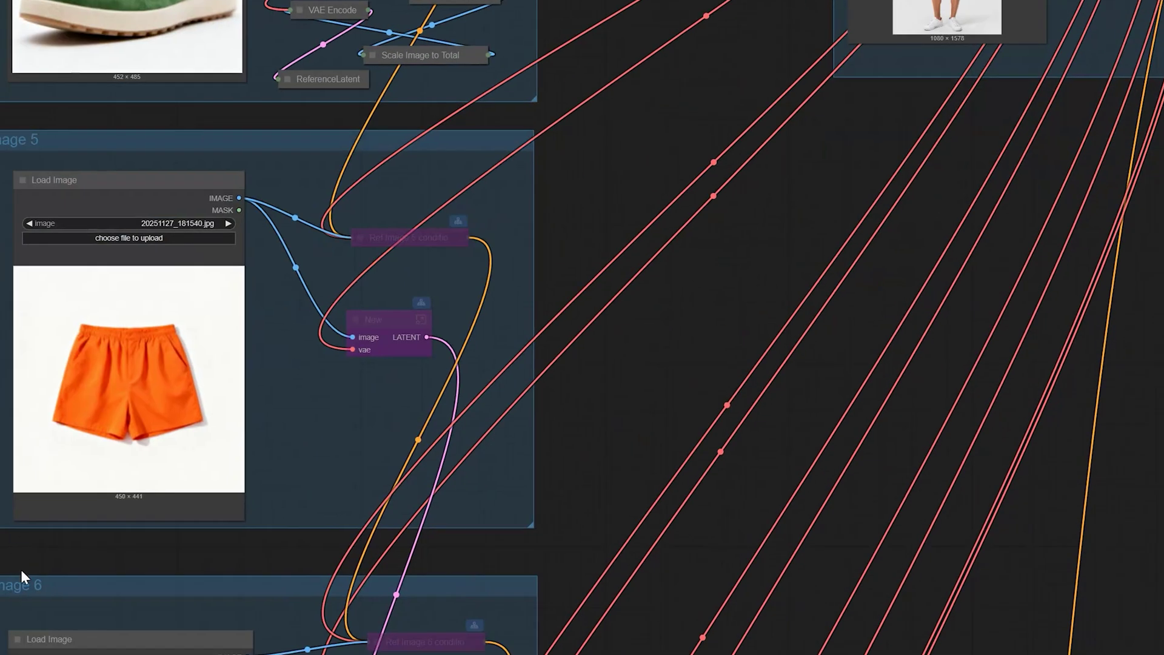
pyautogui.click(29, 591)
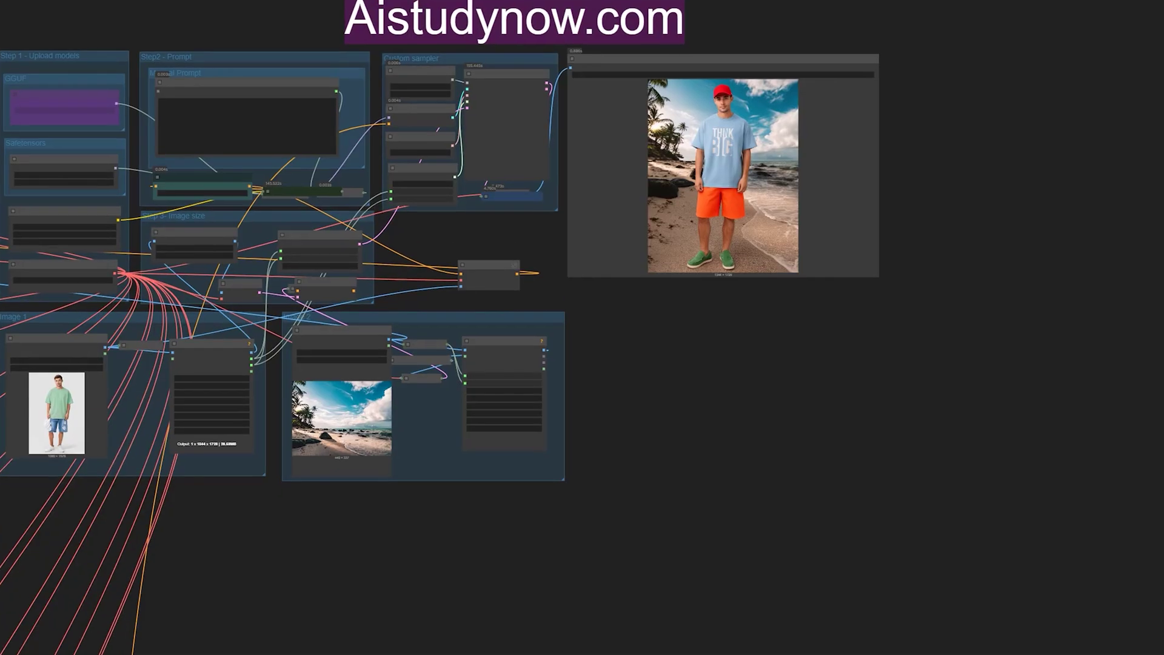
# Step: Review the full ten-image workflow layout, from the reference image groups through the prompt and sampler to the Save Image result
pyautogui.scroll(5, 582, 327)
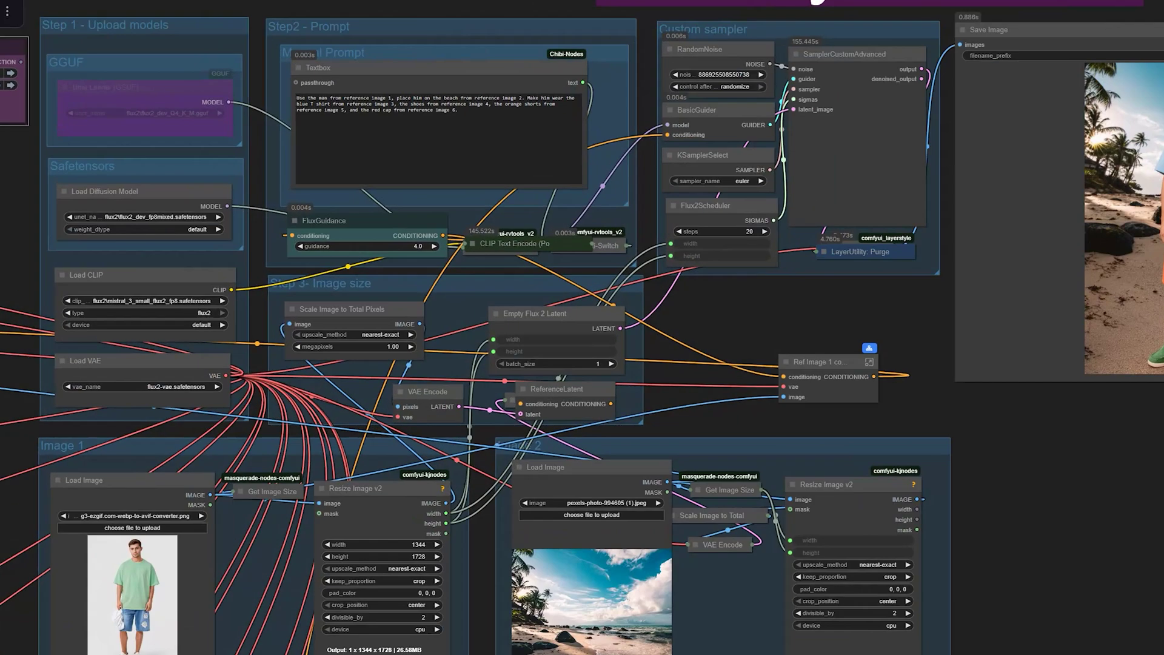
pyautogui.scroll(-3, 582, 327)
pyautogui.moveTo(1152, 424); pyautogui.dragTo(891, 379)
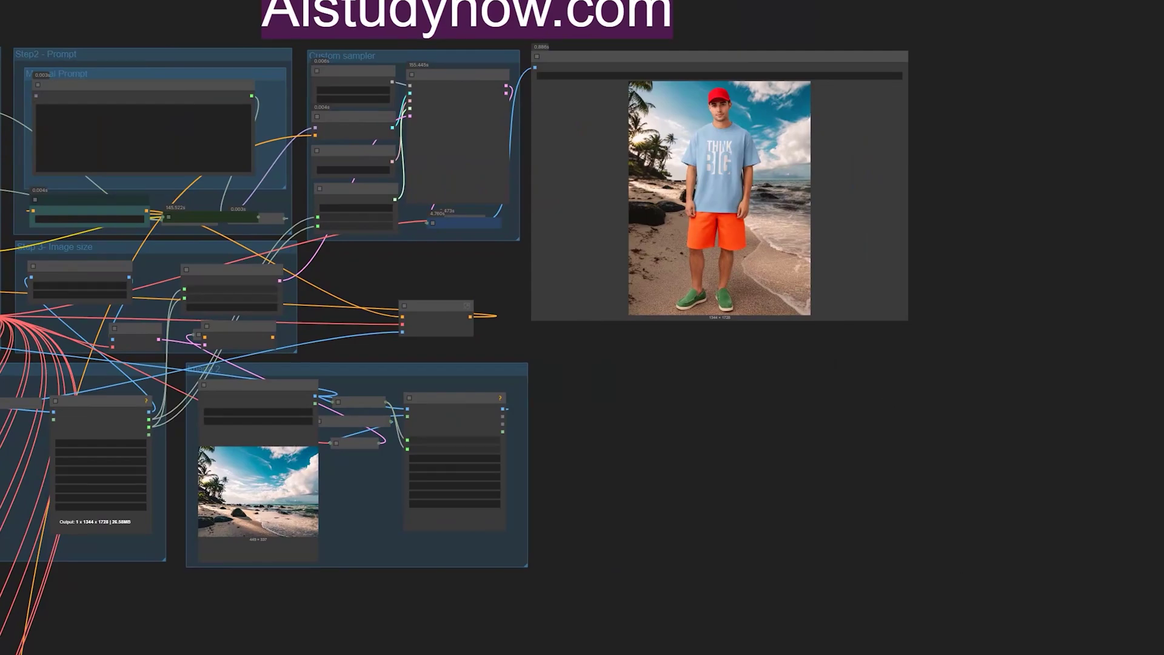
pyautogui.moveTo(737, 639); pyautogui.dragTo(1055, 600)
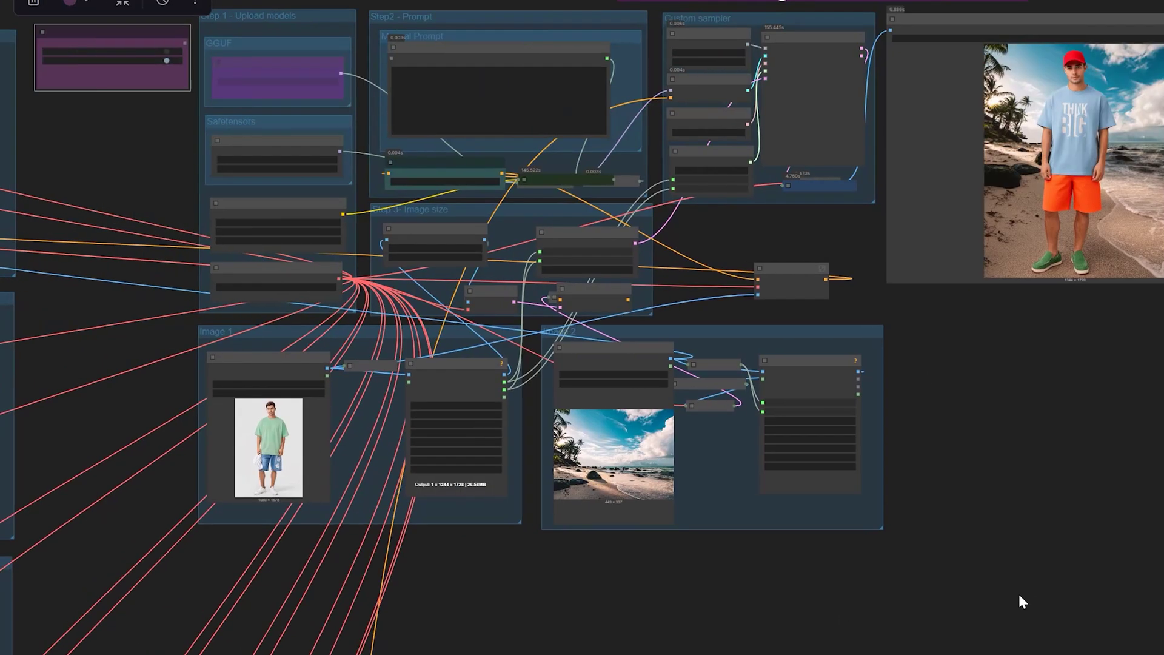
pyautogui.scroll(-2, 1019, 593)
pyautogui.moveTo(847, 536); pyautogui.dragTo(855, 482)
pyautogui.moveTo(637, 431); pyautogui.dragTo(745, 444)
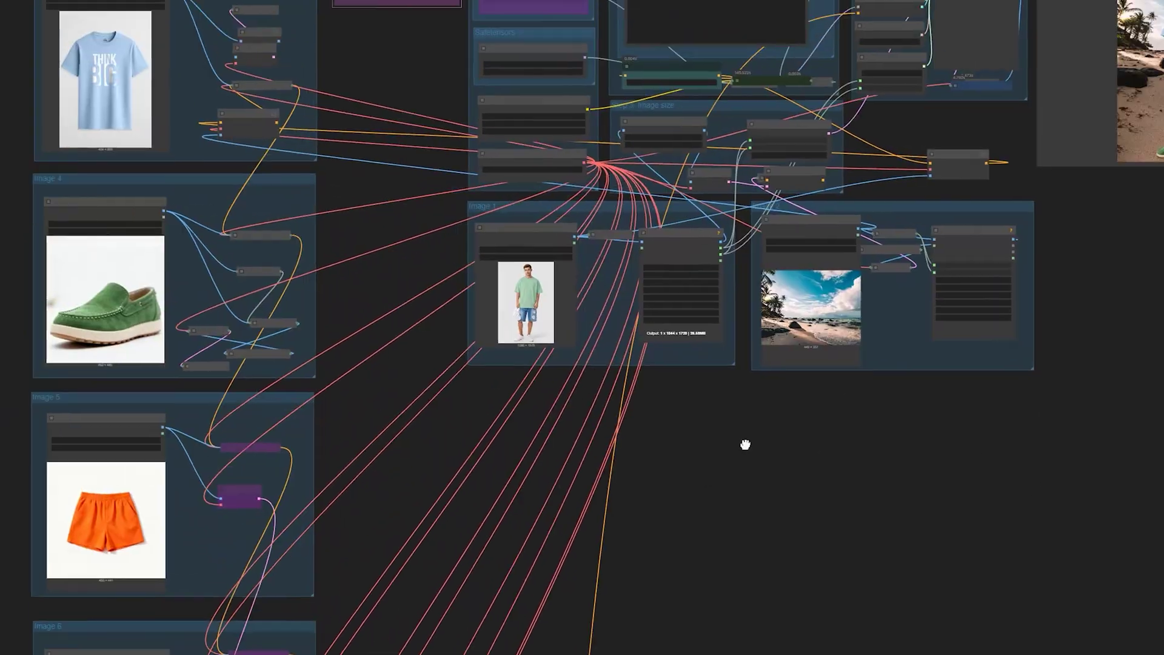
pyautogui.moveTo(982, 471); pyautogui.dragTo(607, 554)
pyautogui.scroll(-1, 1007, 439)
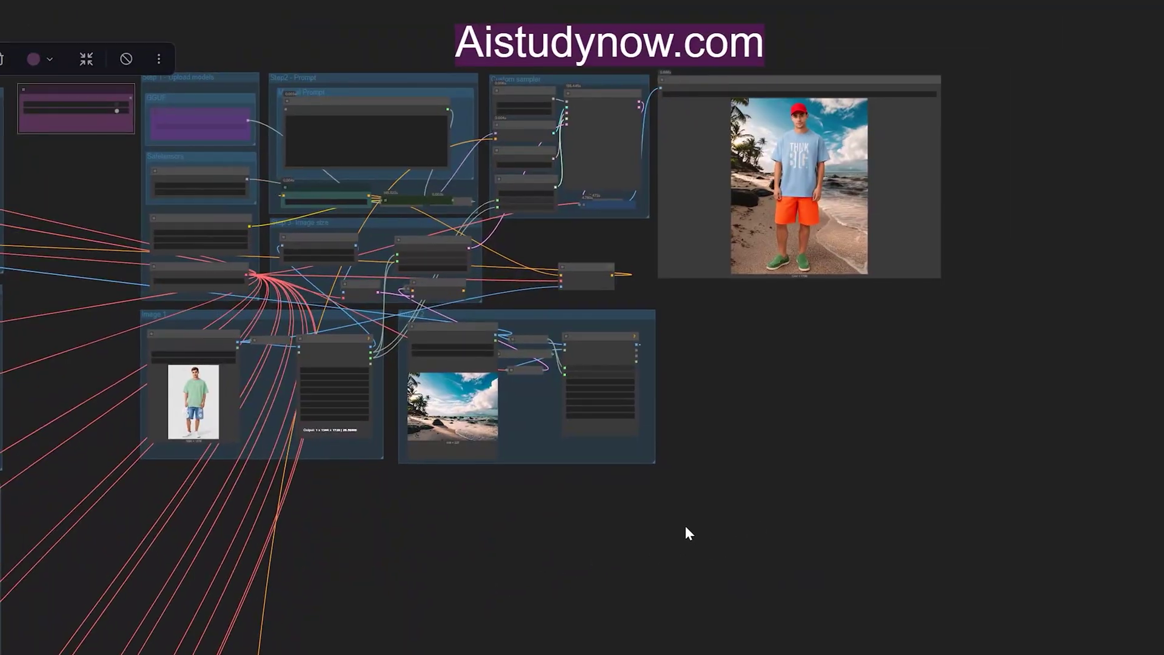